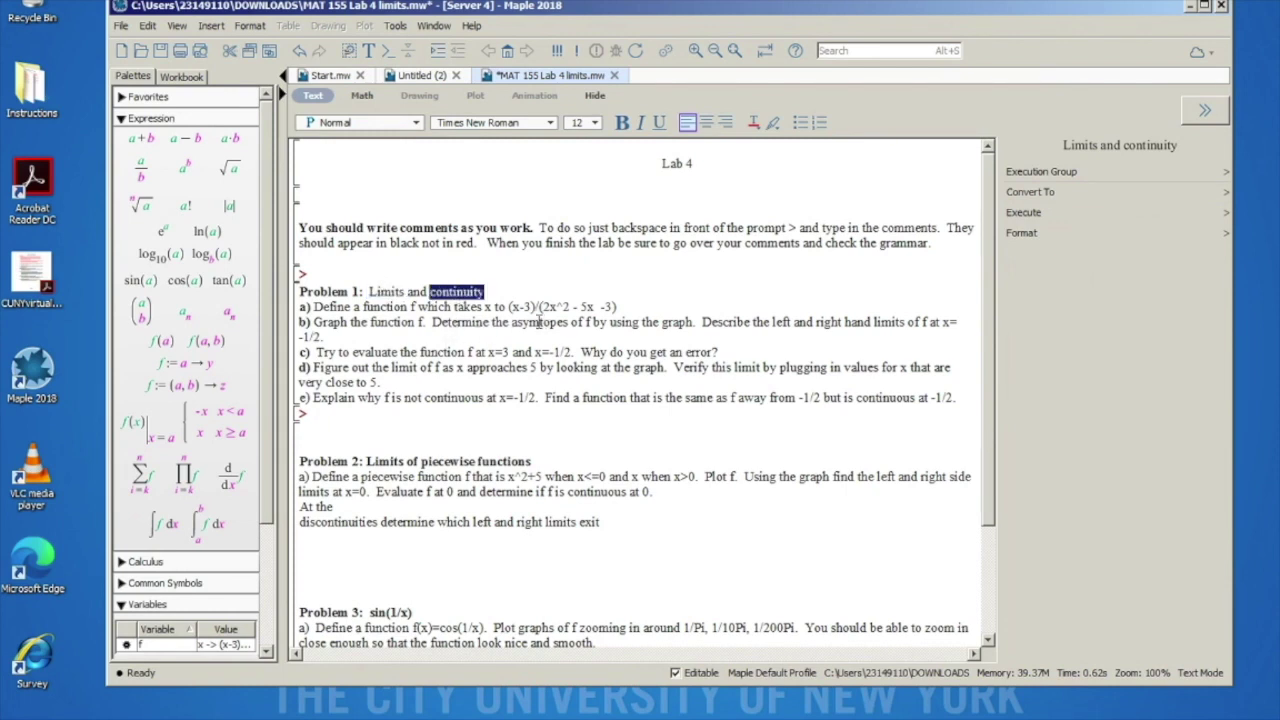
# Step: Highlight key phrases in Problems 1 and 2 while reading through them
pyautogui.moveTo(511, 322); pyautogui.dragTo(569, 322)
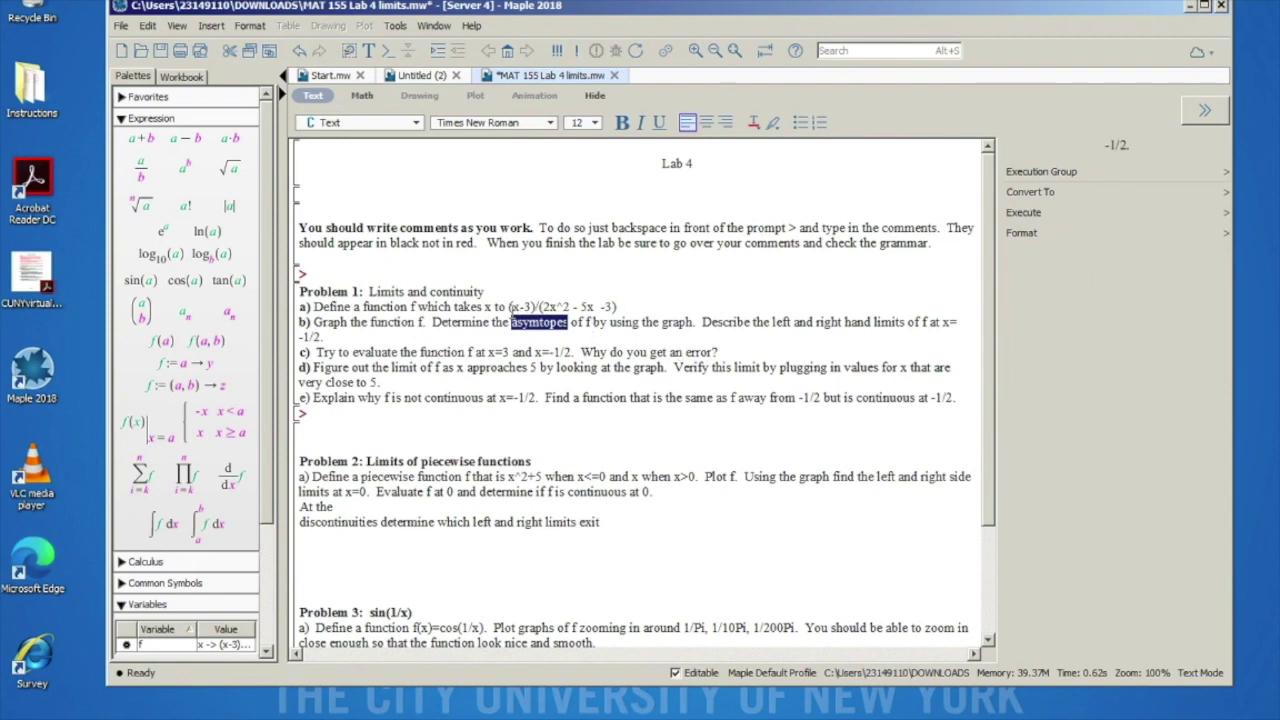
pyautogui.moveTo(509, 307); pyautogui.dragTo(617, 307)
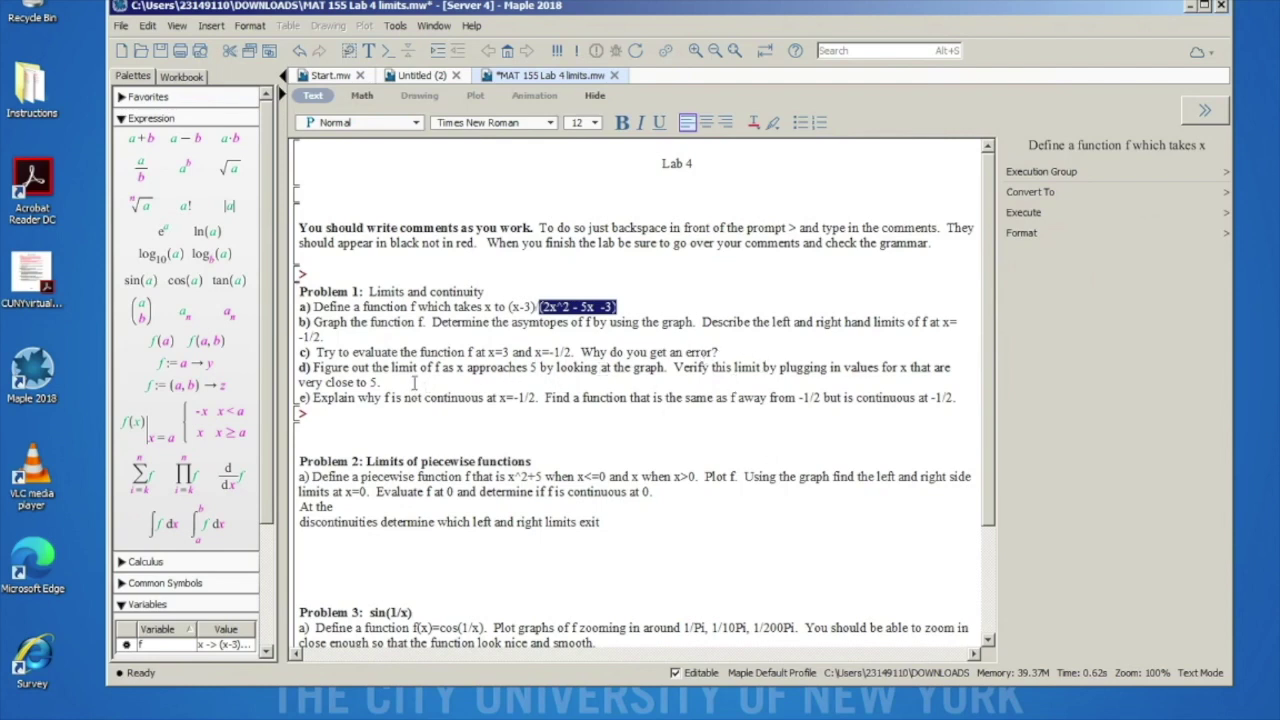
pyautogui.moveTo(544, 397); pyautogui.dragTo(568, 397)
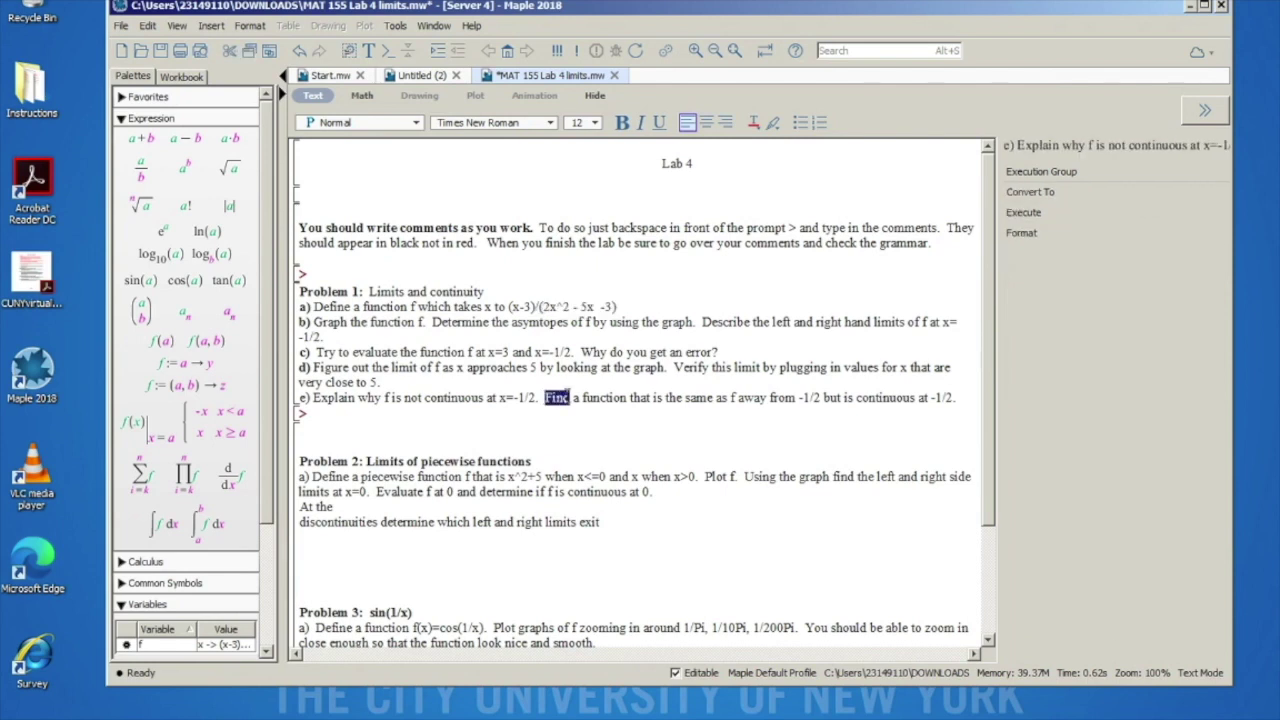
pyautogui.click(385, 477)
pyautogui.moveTo(379, 477); pyautogui.dragTo(463, 461)
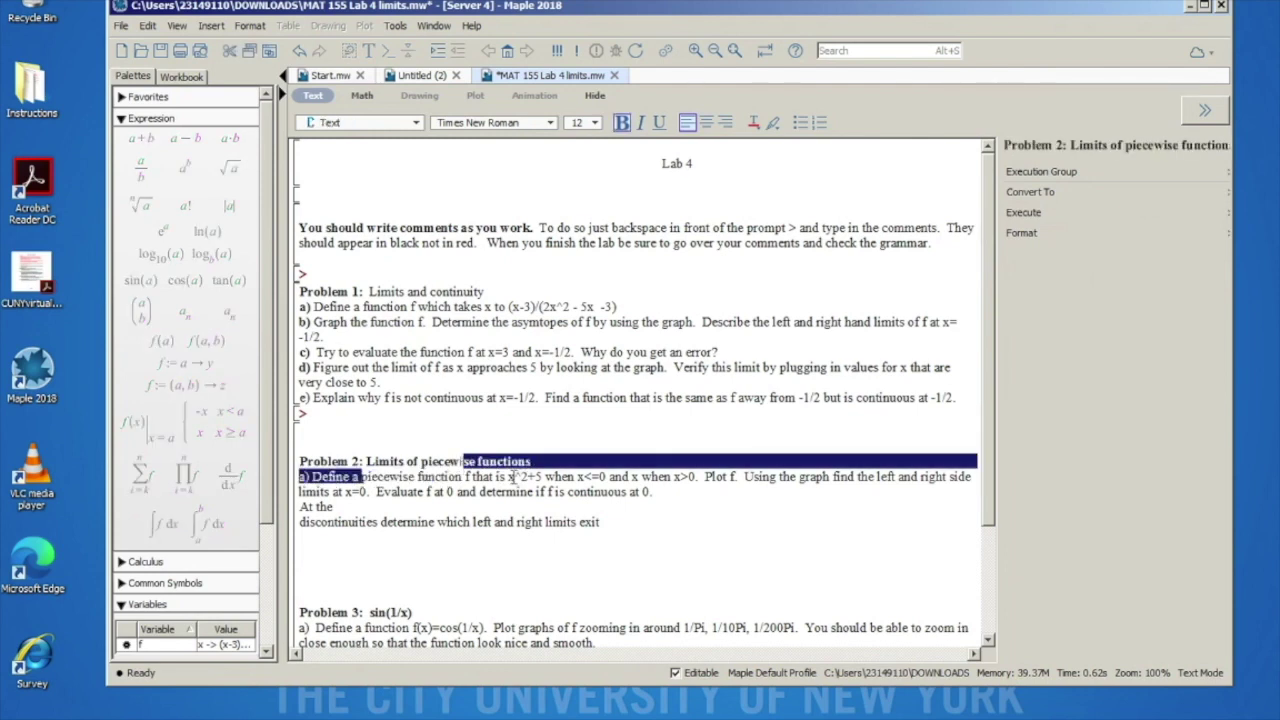
pyautogui.click(584, 497)
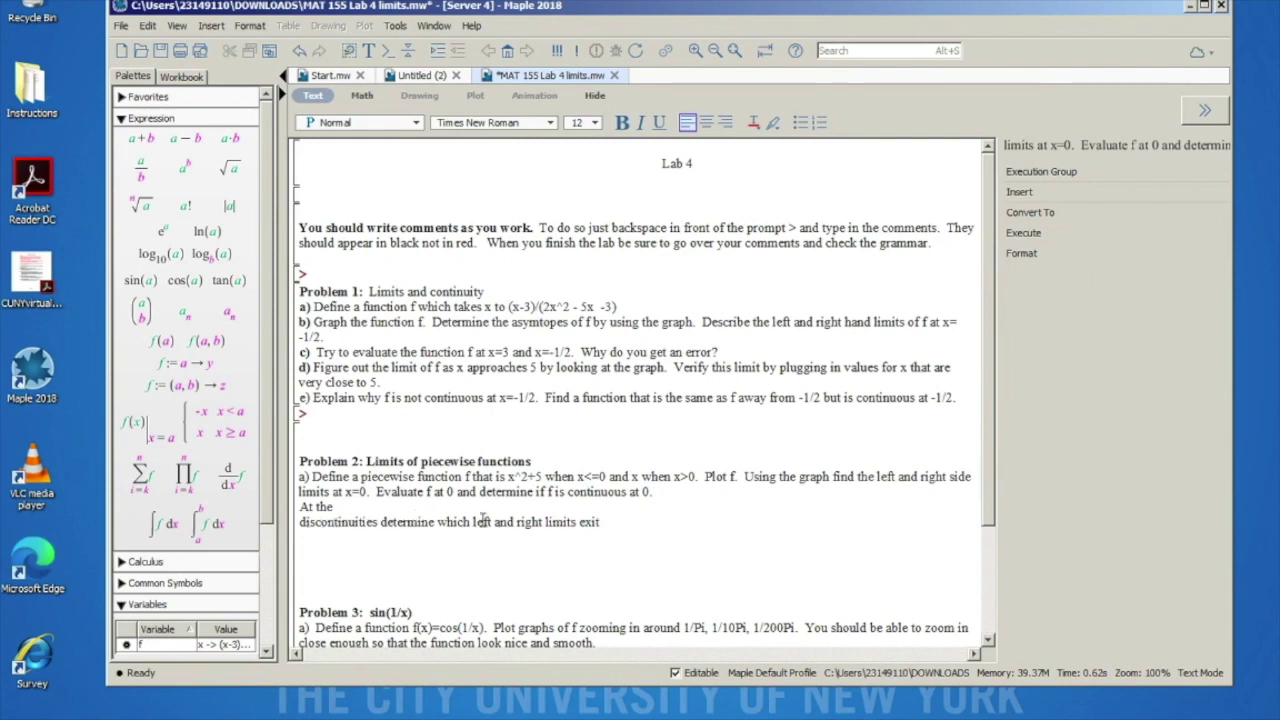
pyautogui.scroll(-1, 580, 576)
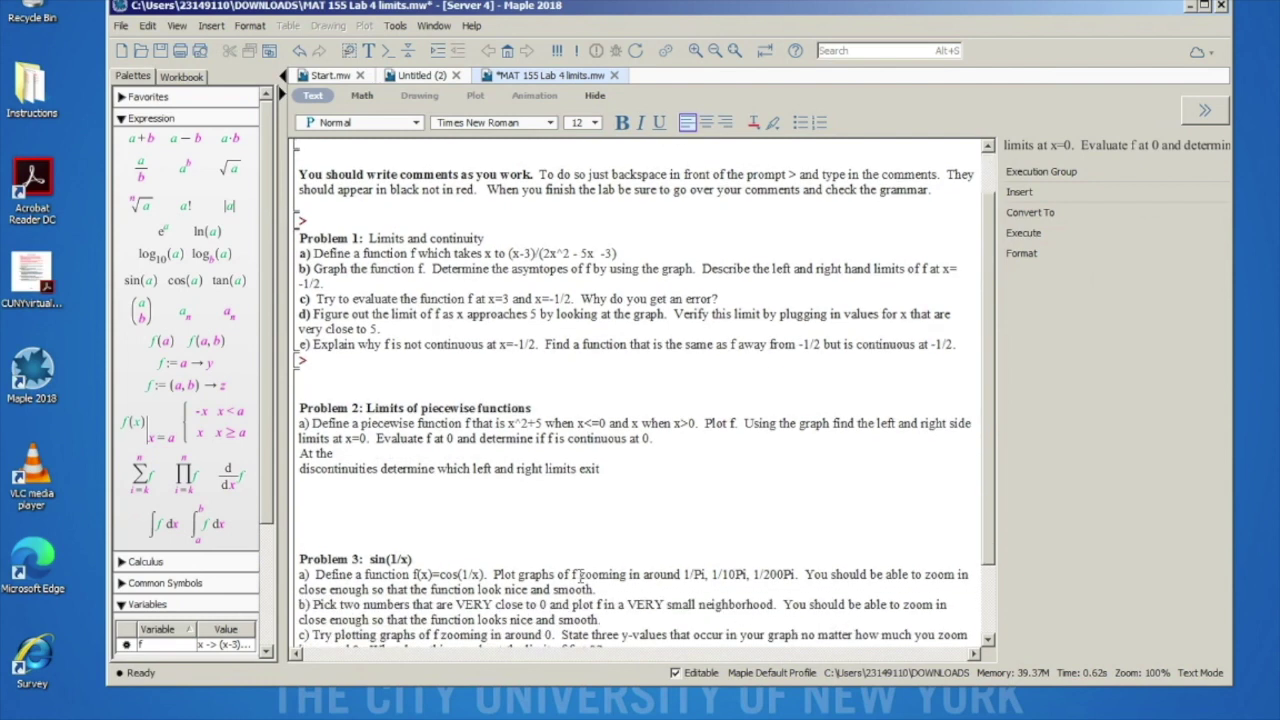
pyautogui.scroll(-2, 580, 576)
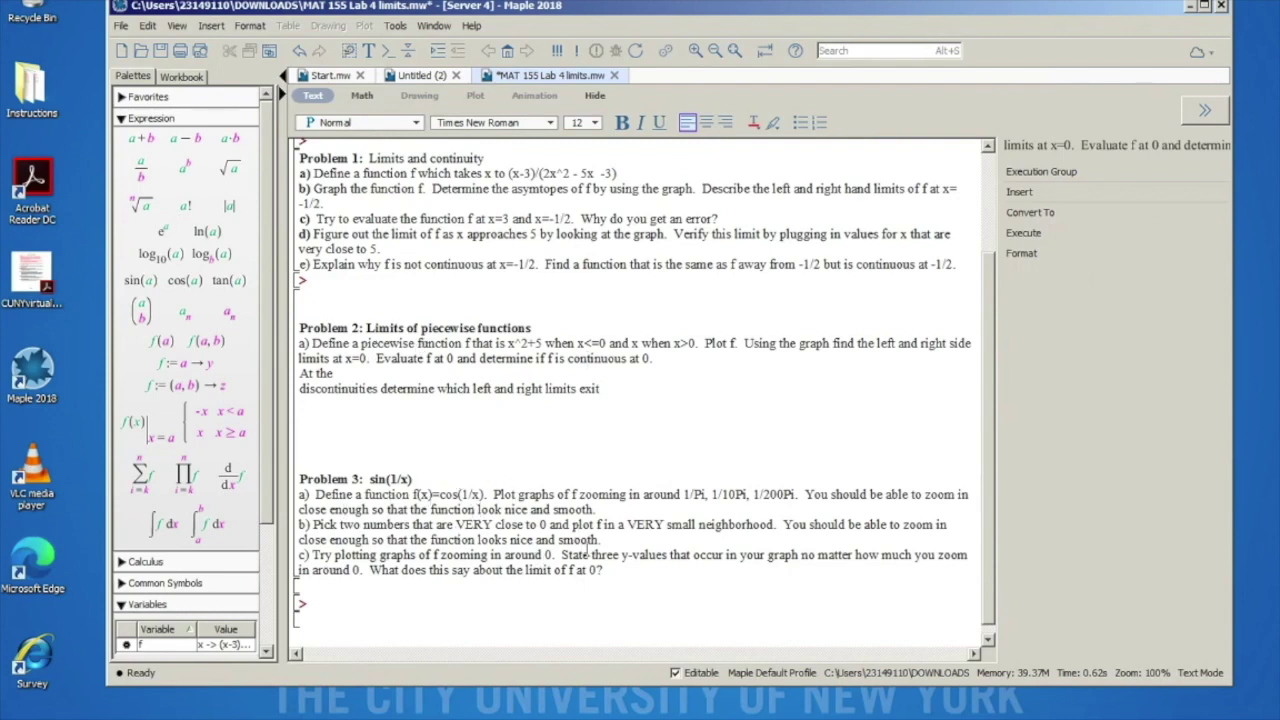
pyautogui.scroll(3, 588, 553)
# Step: Delete the blank lines below Problem 2 and Problem 1
pyautogui.click(477, 552)
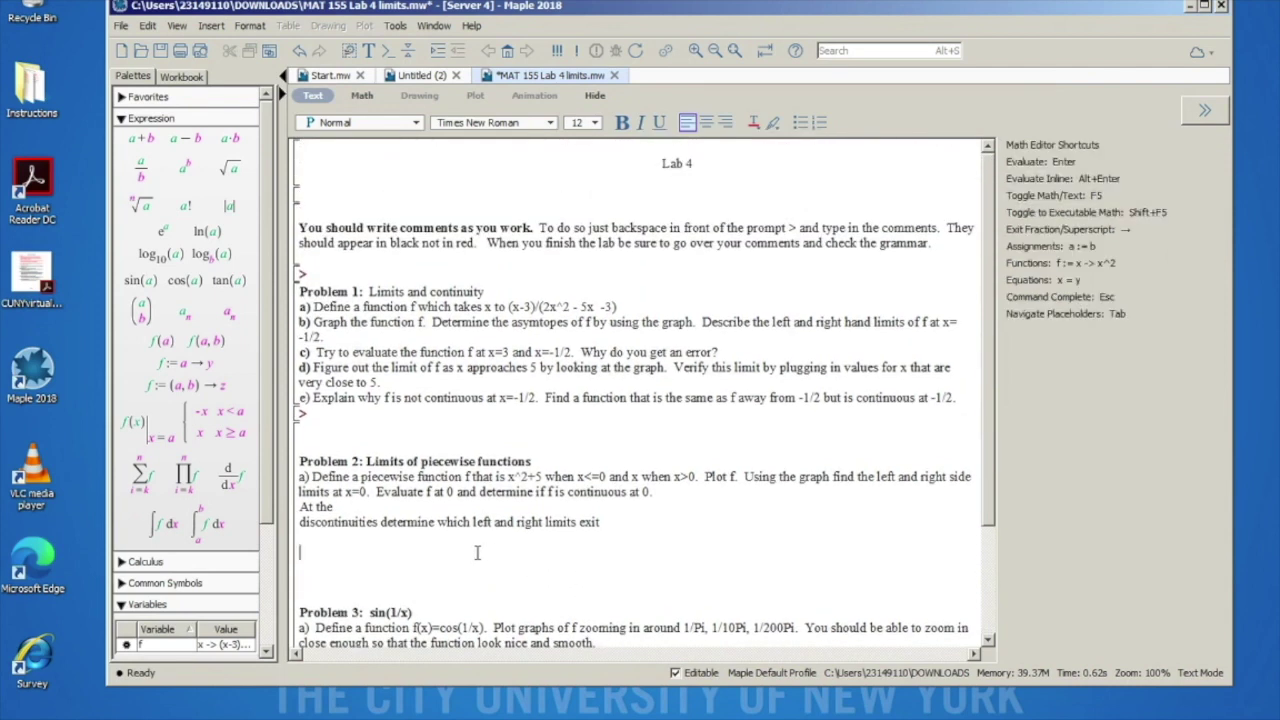
pyautogui.press('Down')
pyautogui.press('BackSpace')
pyautogui.press('BackSpace')
pyautogui.press('BackSpace')
pyautogui.press('BackSpace')
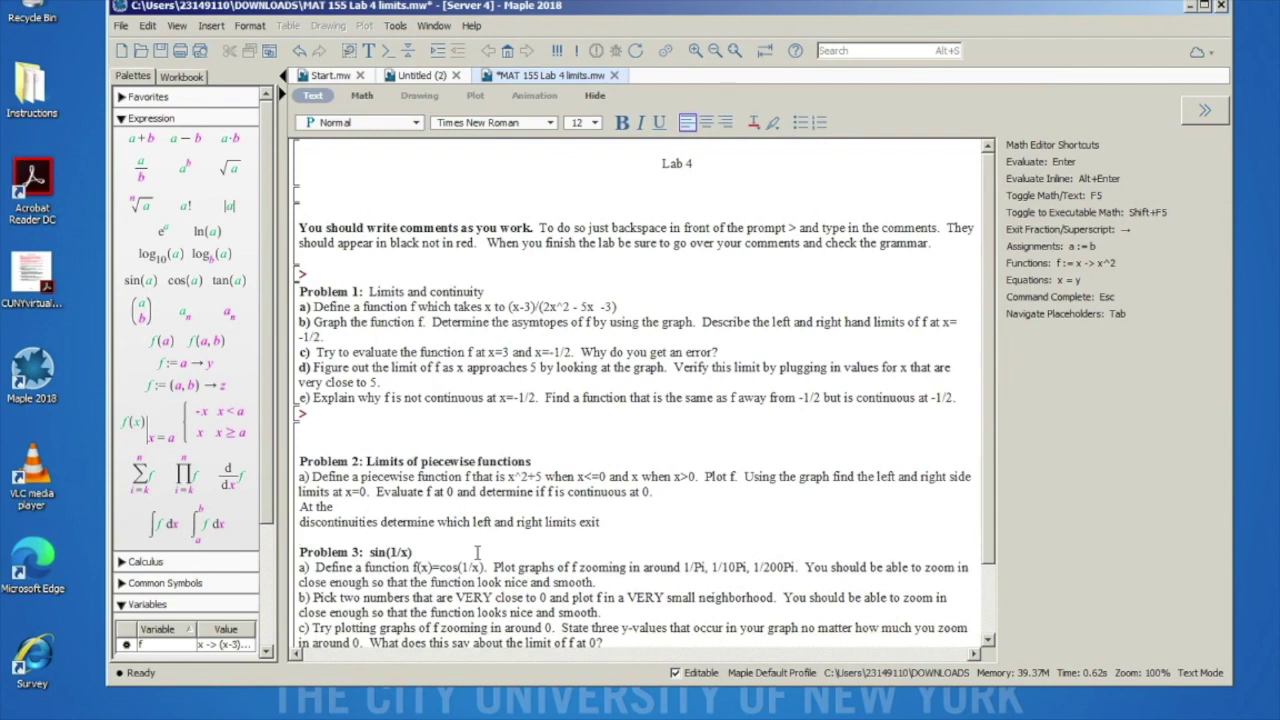
pyautogui.click(359, 426)
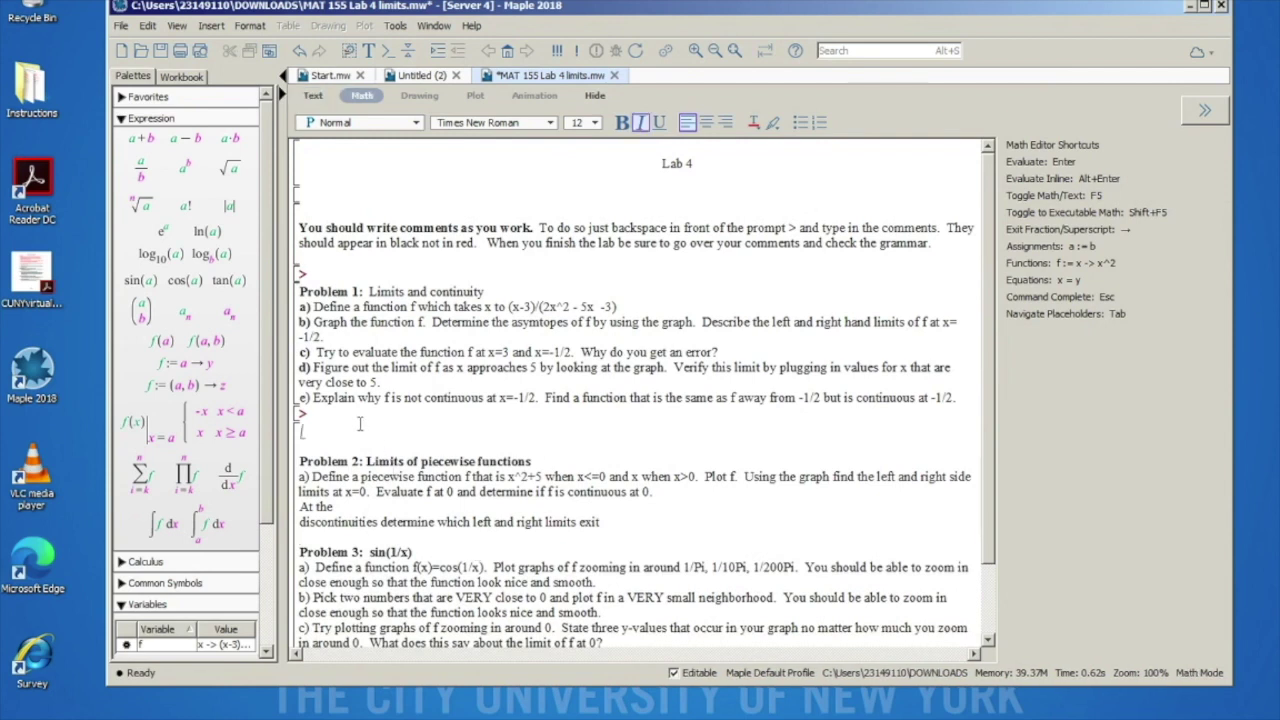
pyautogui.press('Delete')
# Step: Try toggling the input between 2D math and text mode with F5
pyautogui.press('F5')
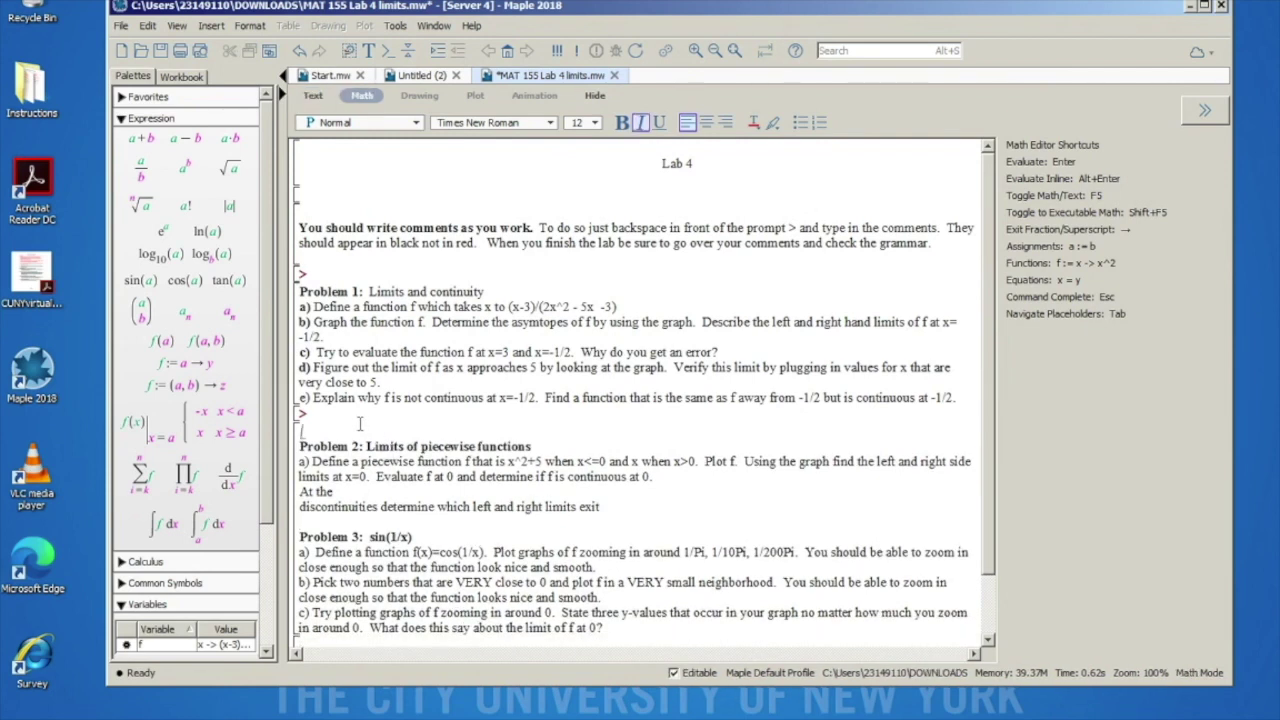
pyautogui.press('F5')
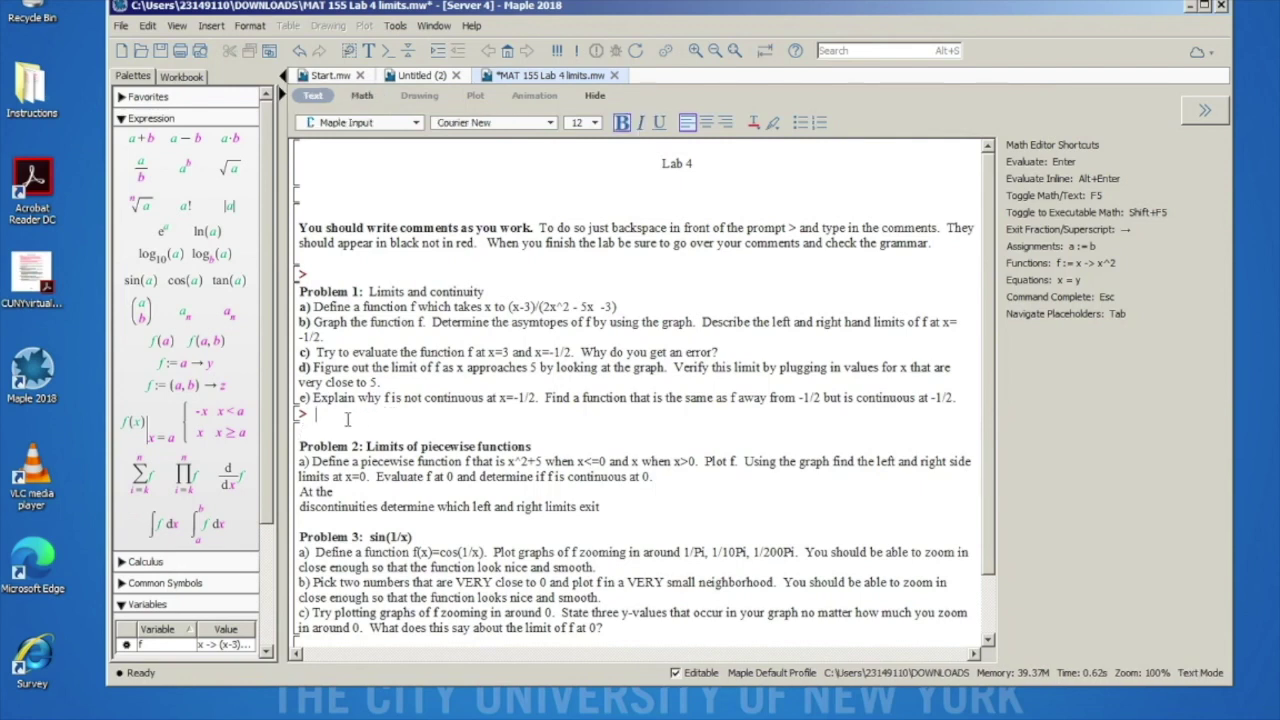
pyautogui.scroll(-1, 382, 596)
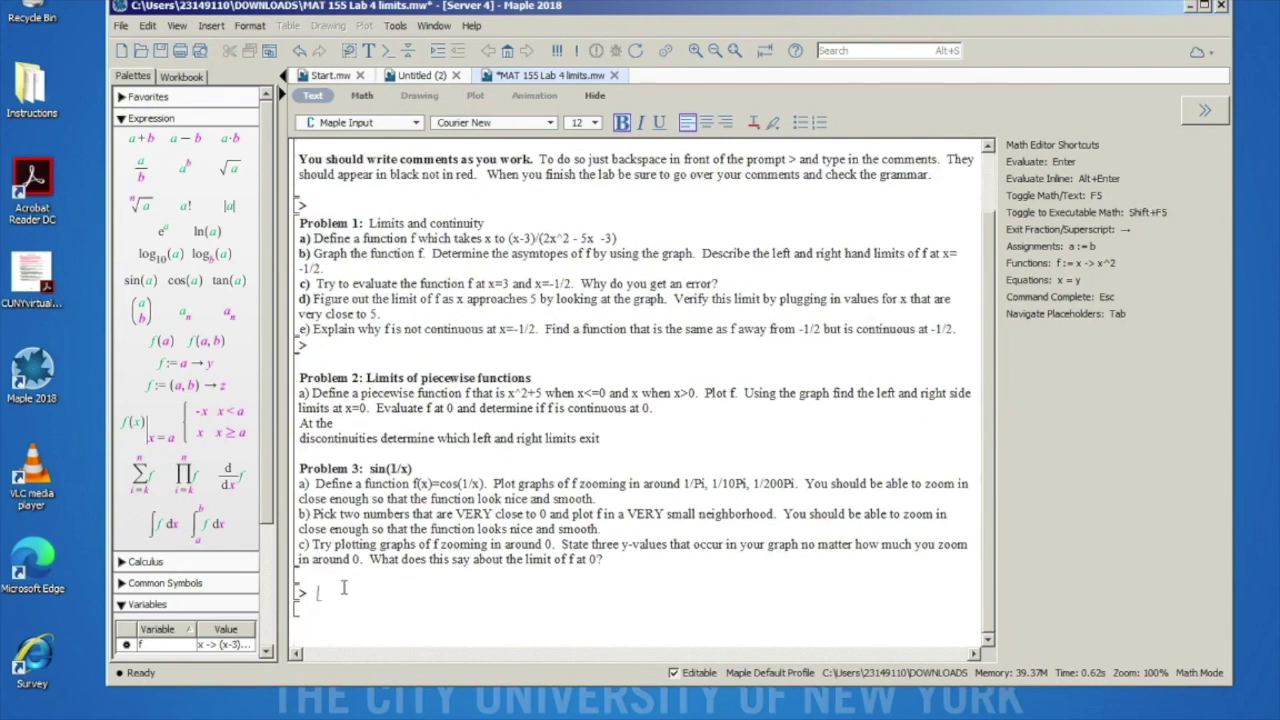
pyautogui.press('F5')
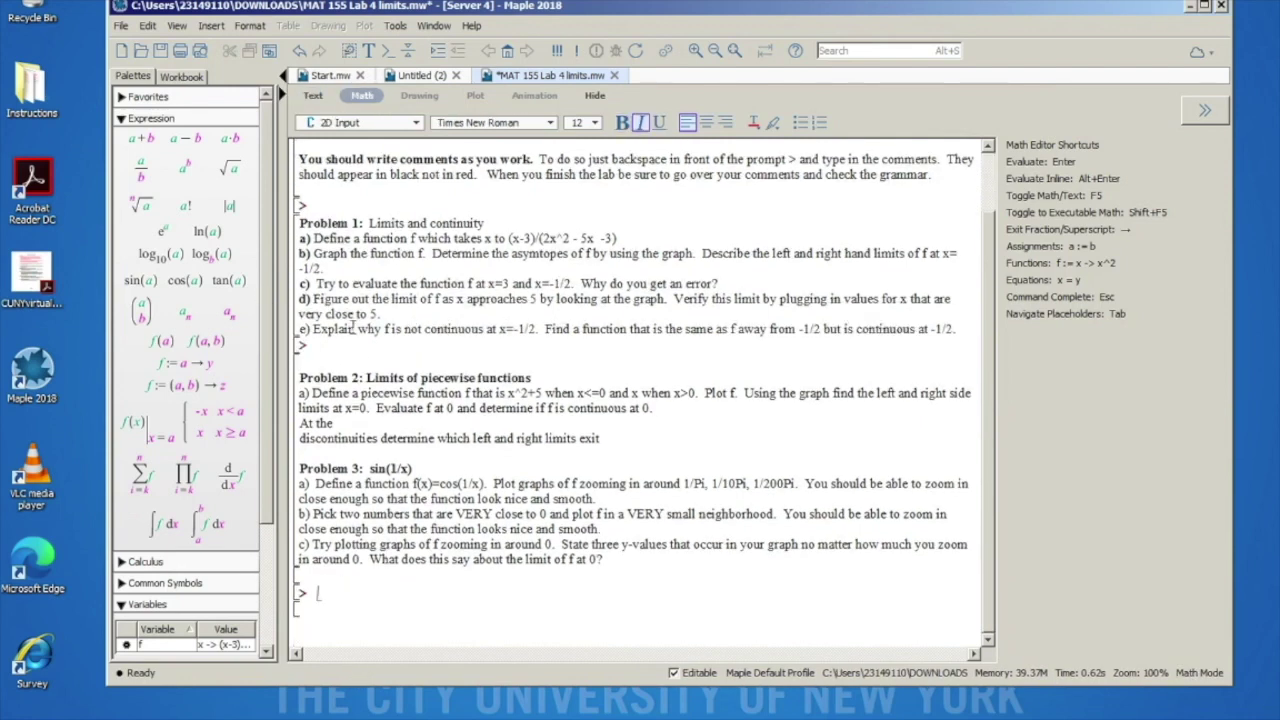
pyautogui.click(313, 96)
# Step: Highlight the wording of Problem 1 part a), then clear the selection
pyautogui.scroll(1, 400, 300)
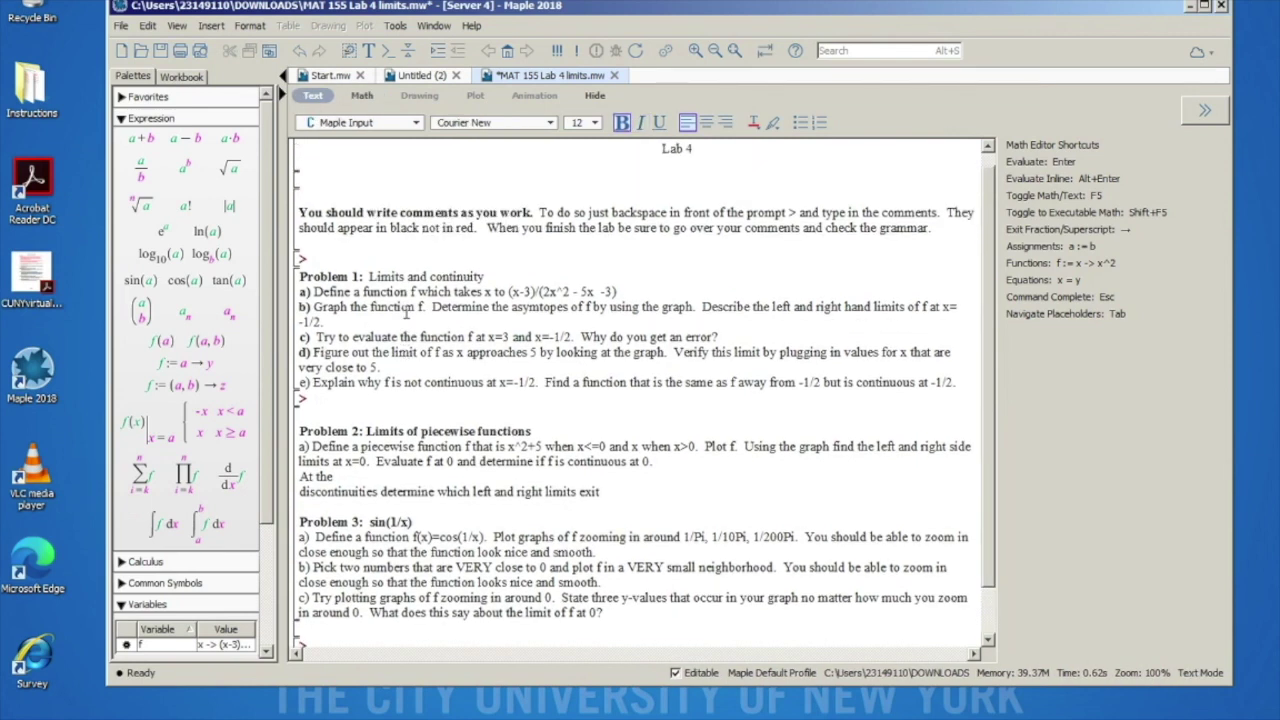
pyautogui.moveTo(509, 291); pyautogui.dragTo(627, 282)
pyautogui.click(628, 291)
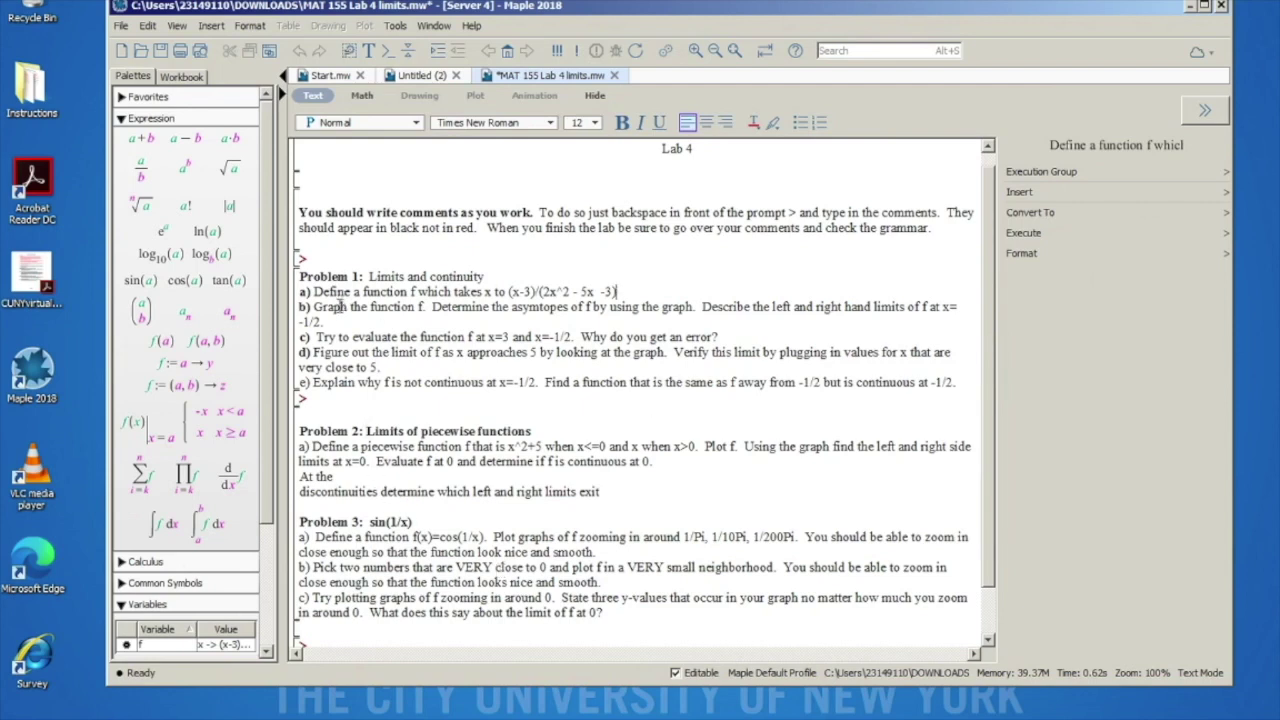
pyautogui.moveTo(314, 291); pyautogui.dragTo(347, 291)
pyautogui.click(366, 276)
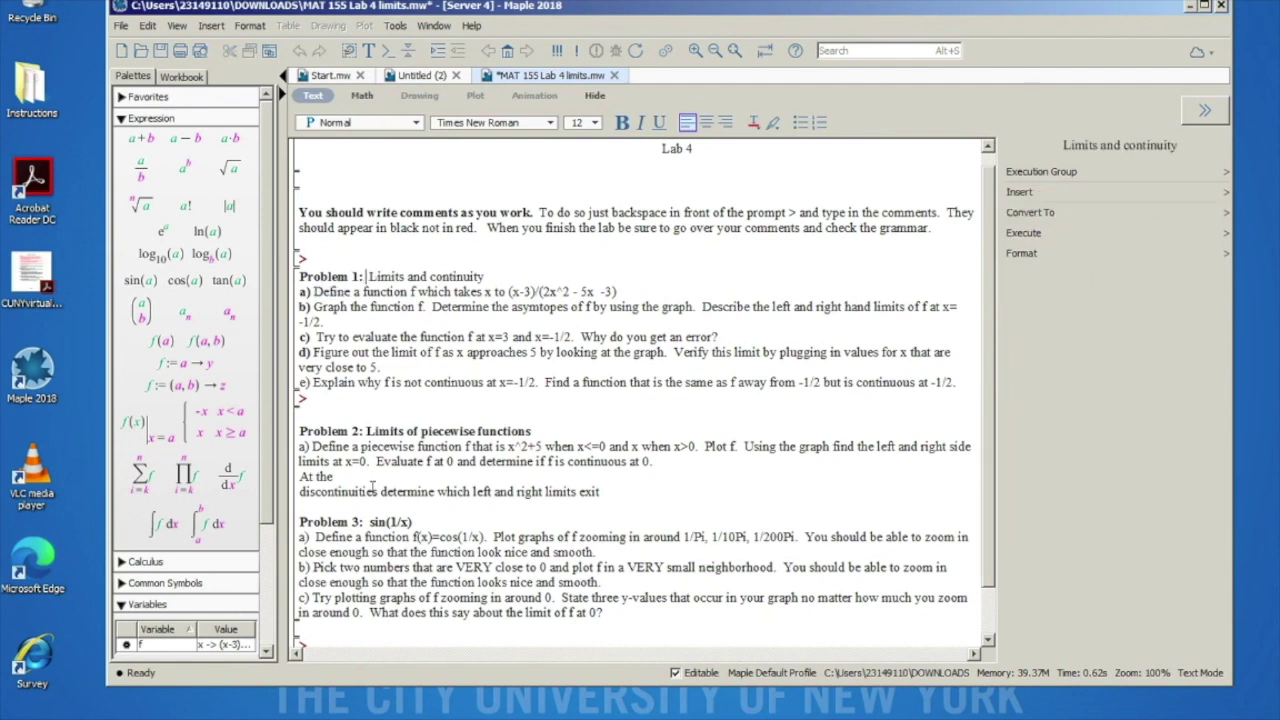
# Step: Switch the empty prompt at the worksheet's end to 2D math input
pyautogui.scroll(-1, 372, 488)
pyautogui.click(330, 598)
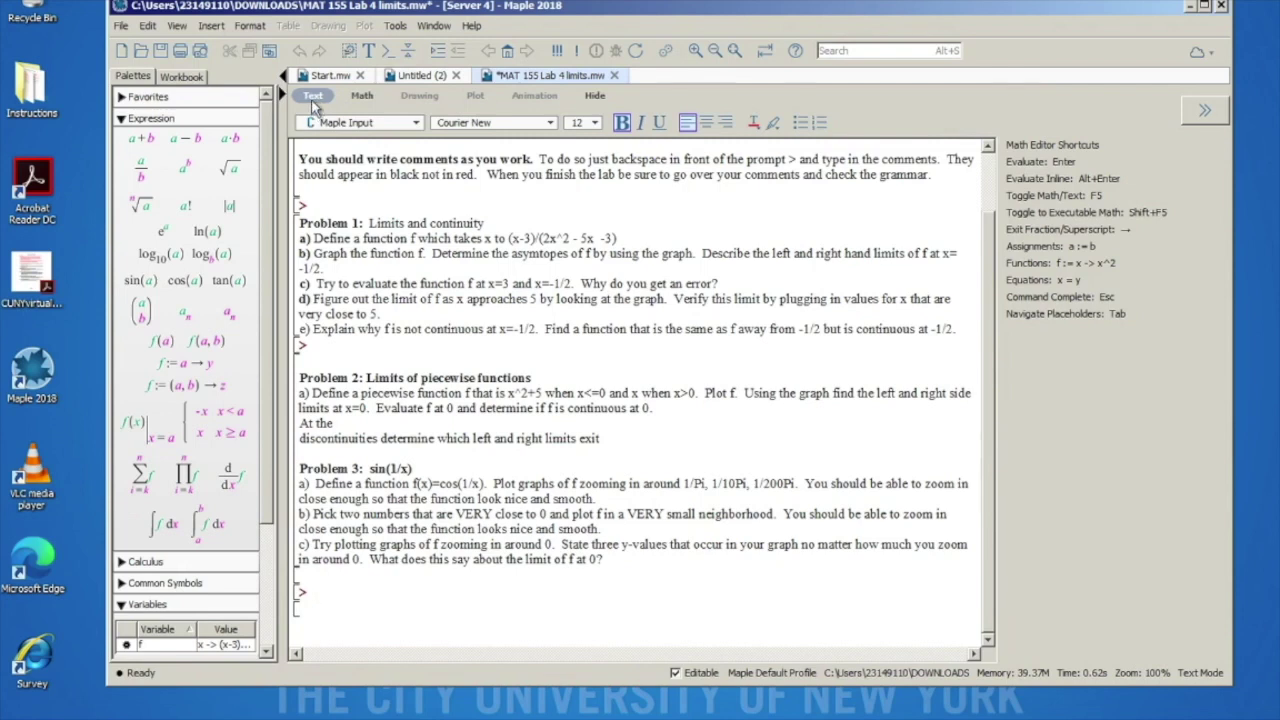
pyautogui.click(366, 103)
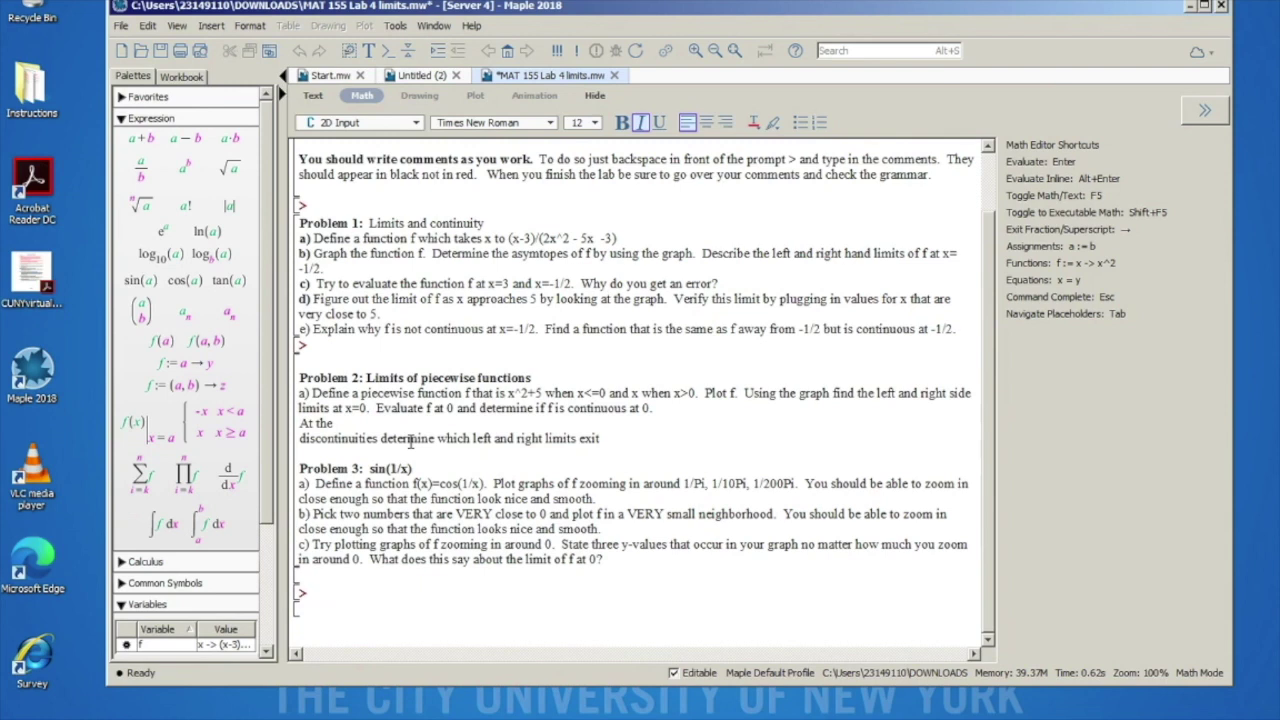
# Step: Execute f := x -> (x-3)/(2x^2-5x-3), then start a new prompt below
pyautogui.write('f')
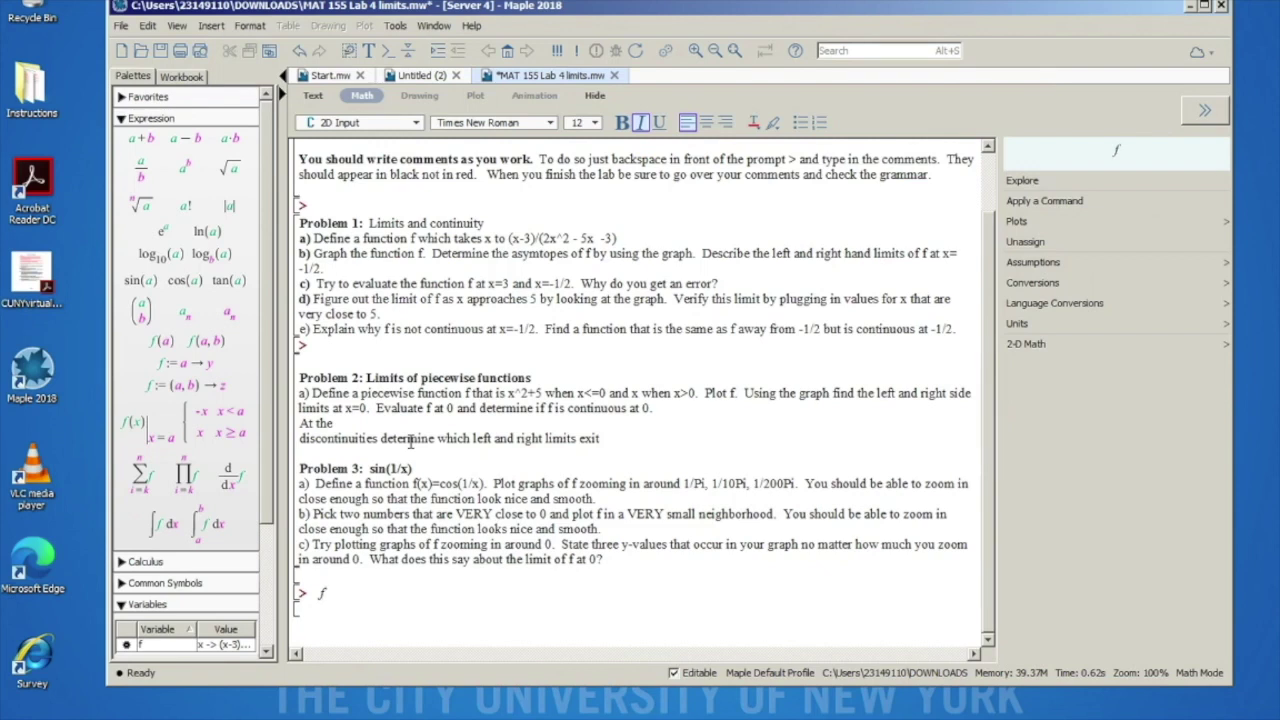
pyautogui.write(':=')
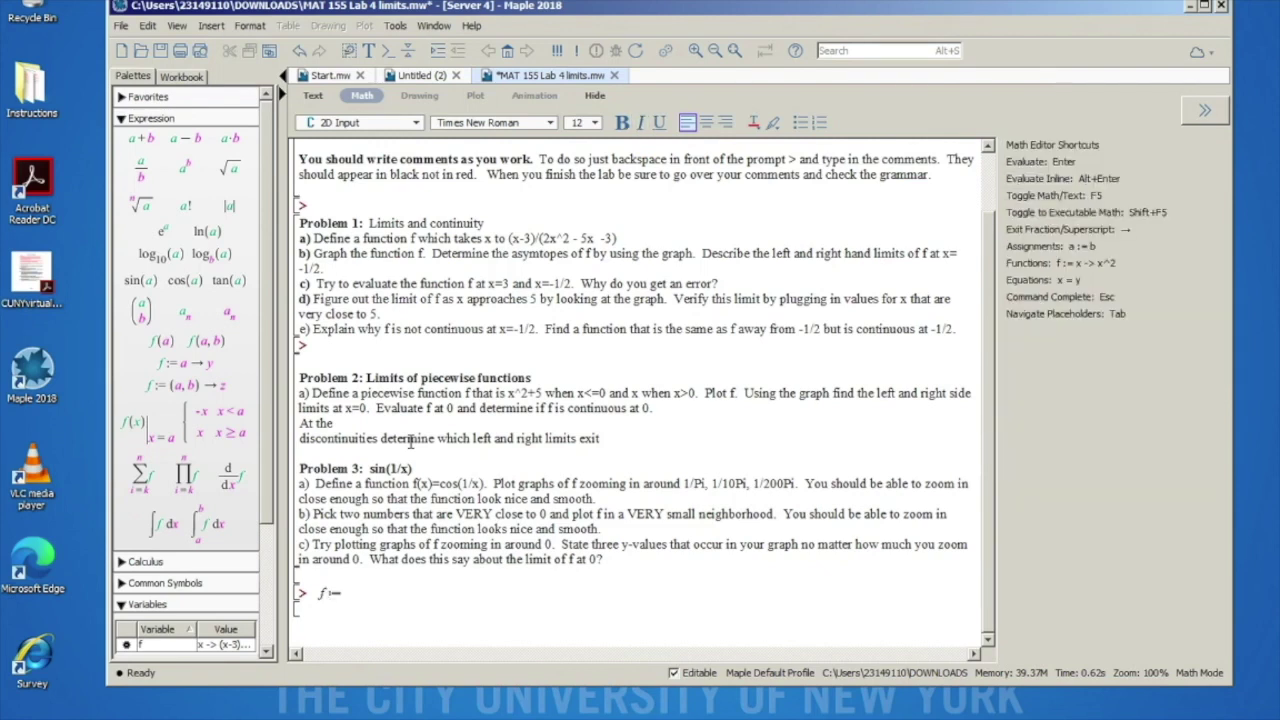
pyautogui.write('->')
pyautogui.press('BackSpace')
pyautogui.press('BackSpace')
pyautogui.press('BackSpace')
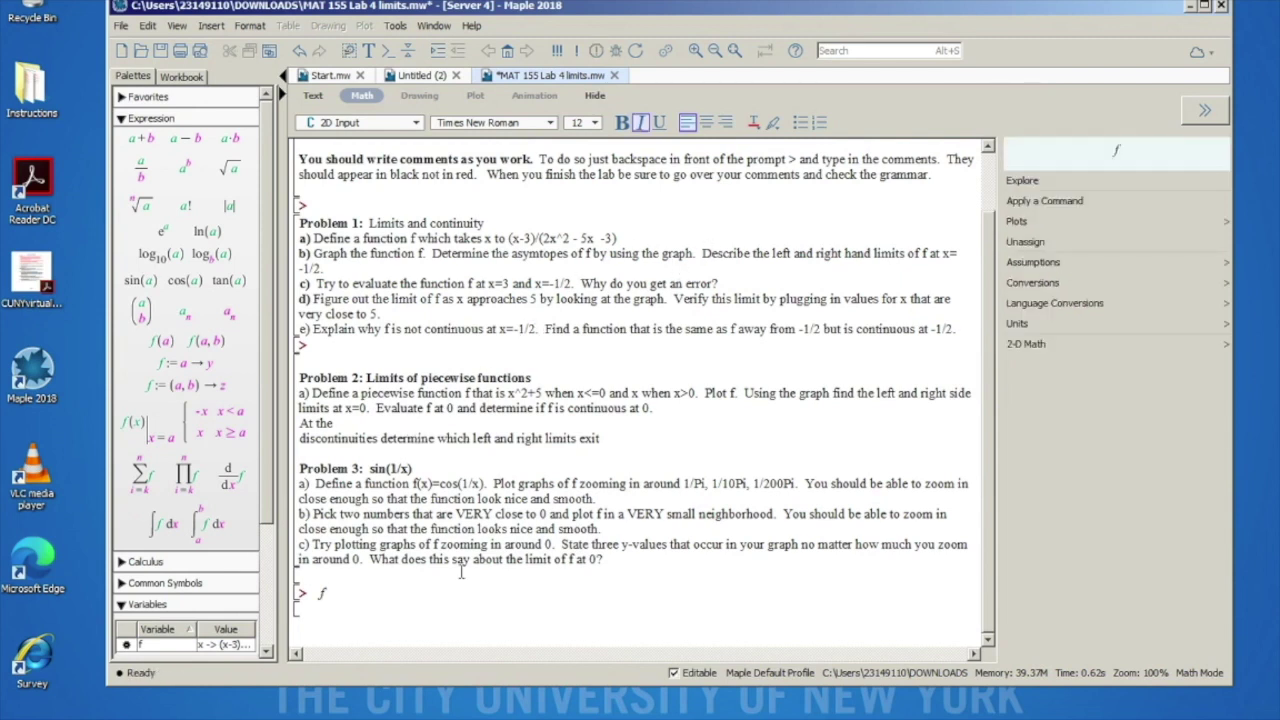
pyautogui.write(':= x')
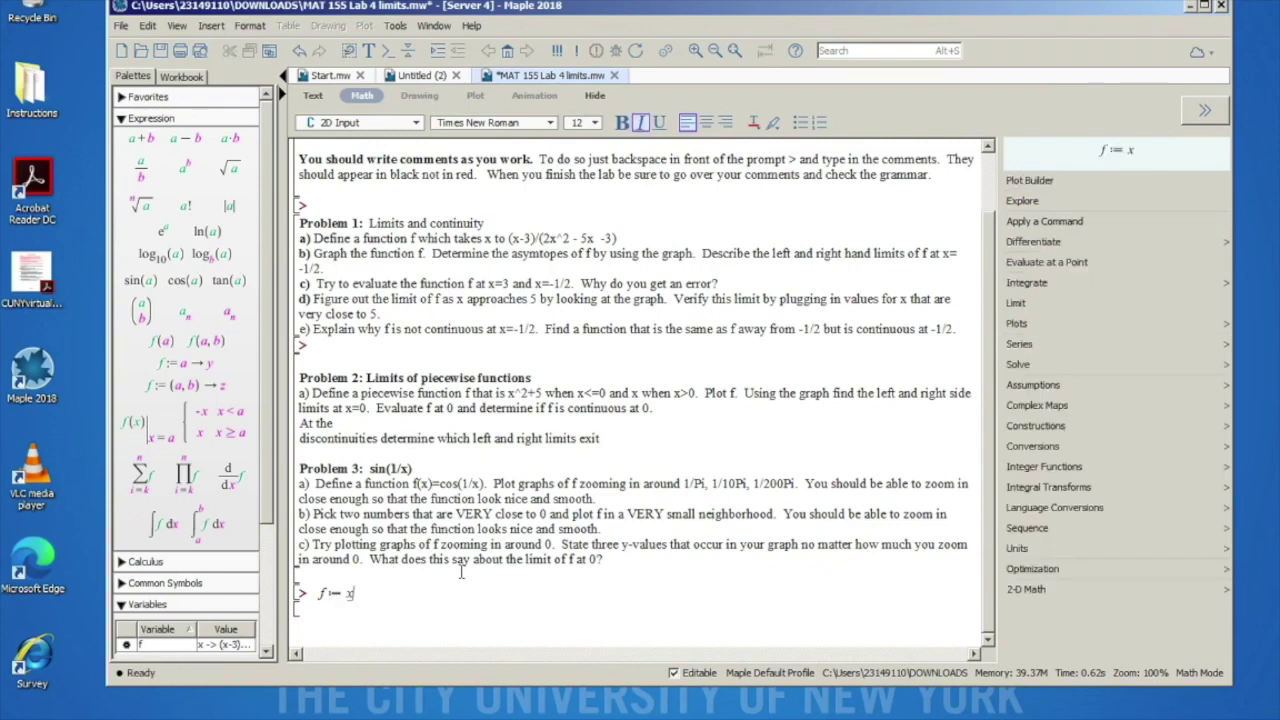
pyautogui.write('->')
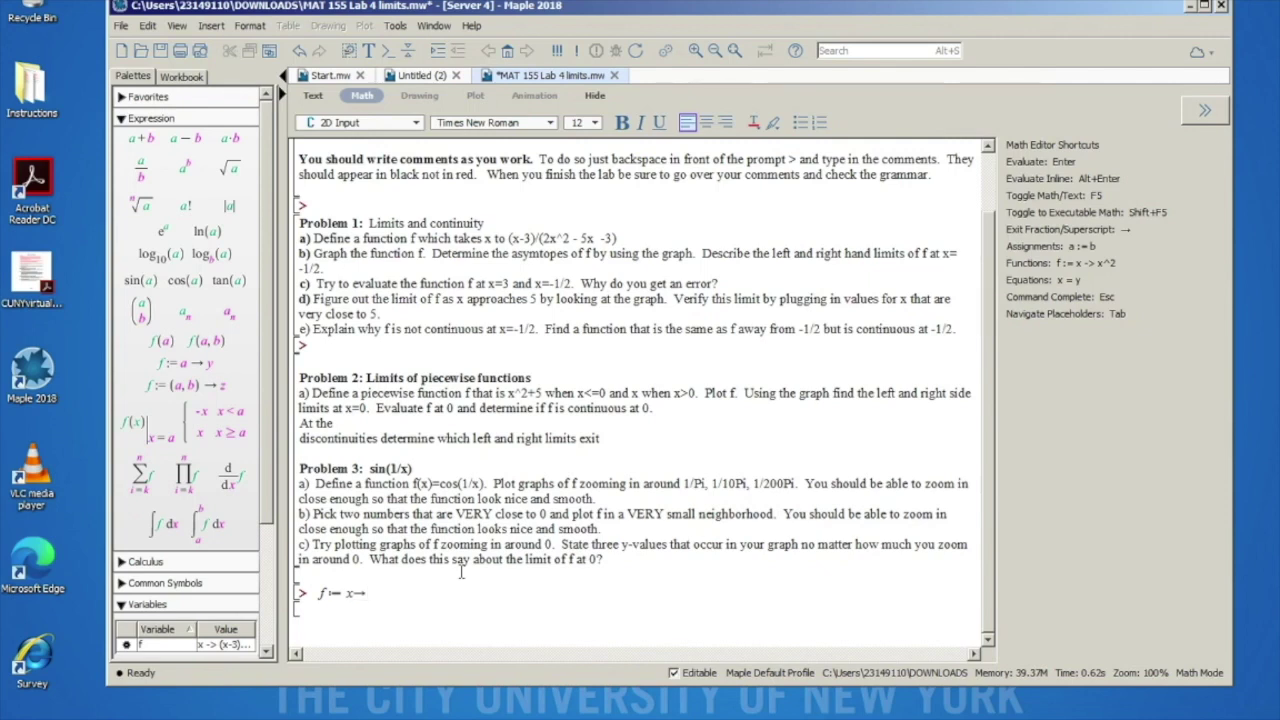
pyautogui.write('(')
pyautogui.write('x-3)')
pyautogui.write('/')
pyautogui.write('2')
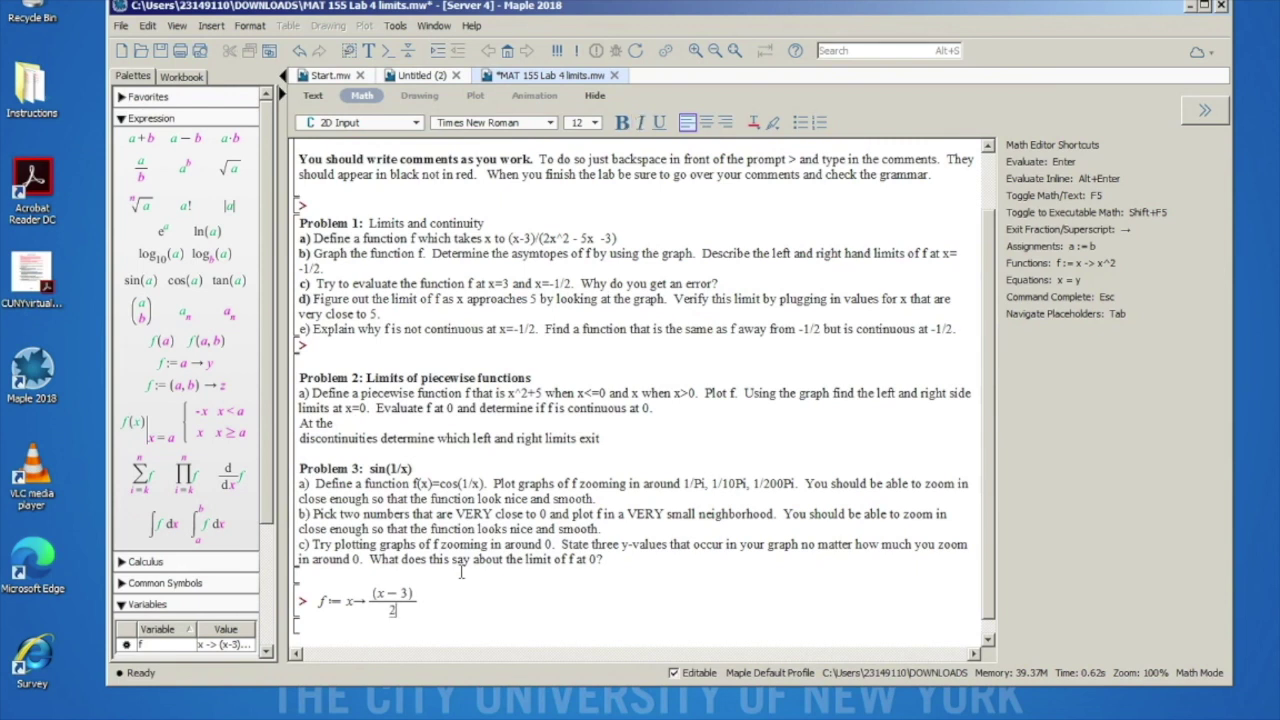
pyautogui.write('x^2-5')
pyautogui.press('BackSpace')
pyautogui.press('BackSpace')
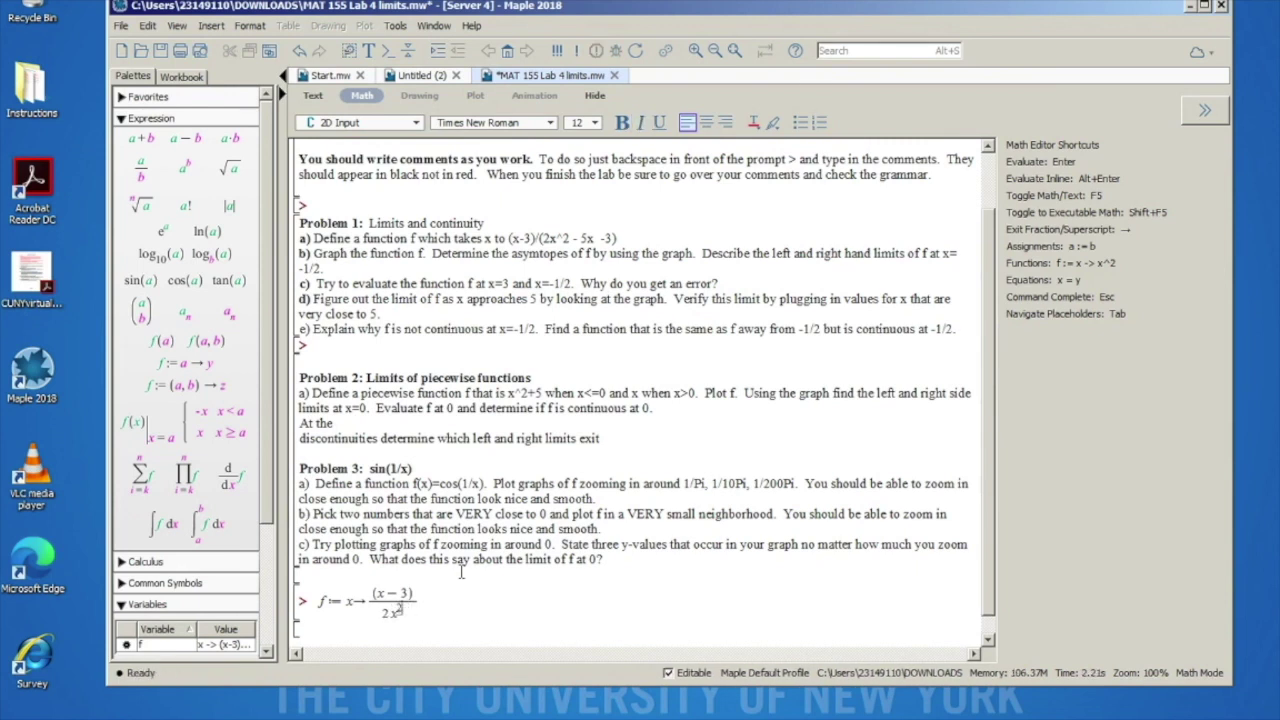
pyautogui.press('Right')
pyautogui.write('-5x-')
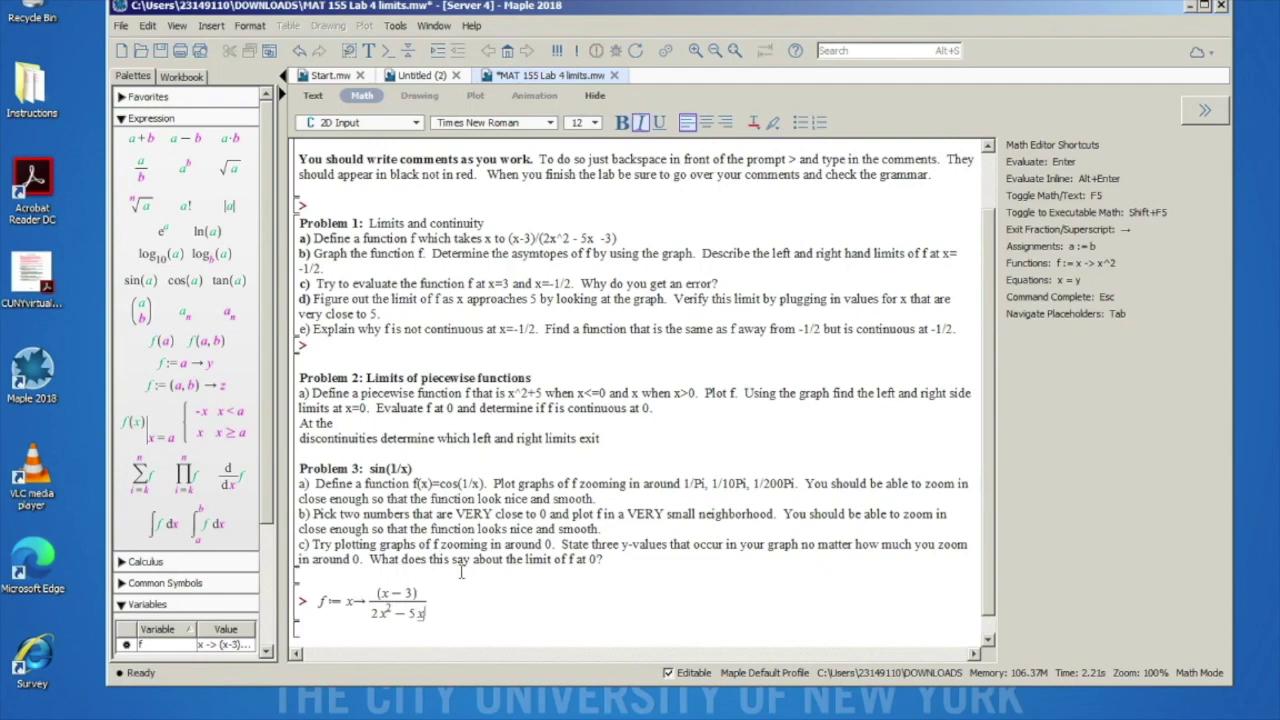
pyautogui.write('3')
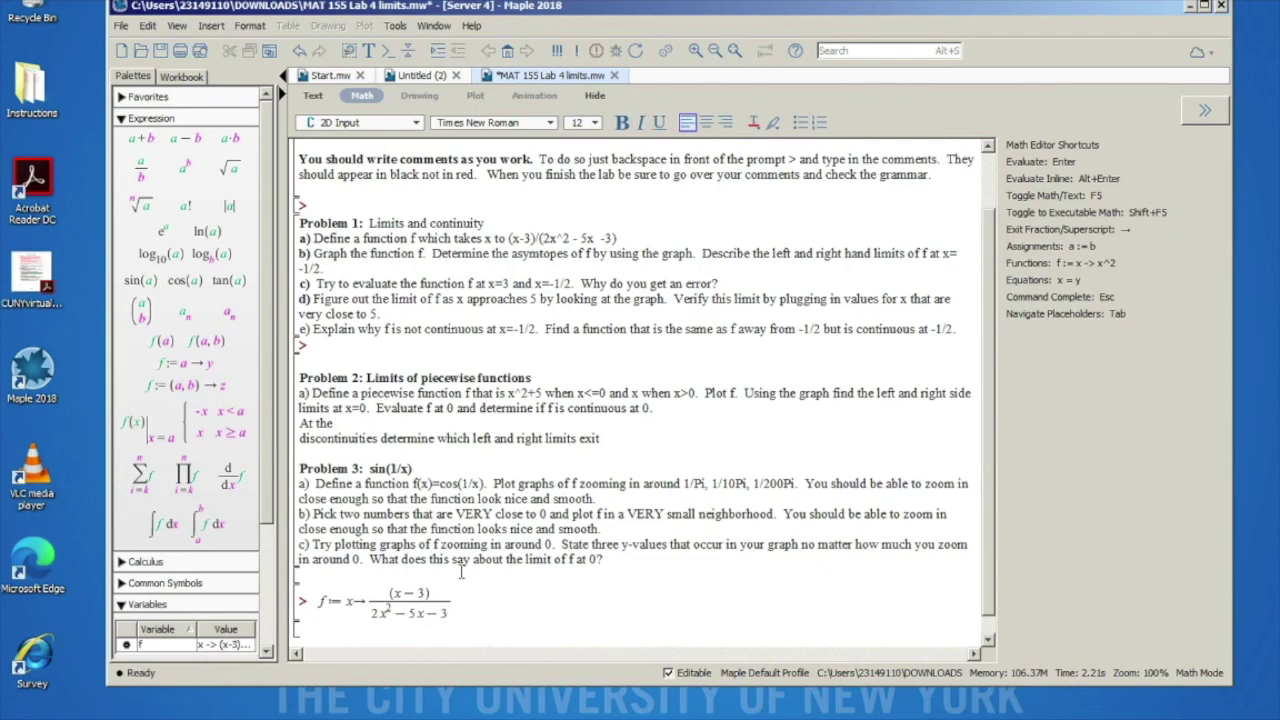
pyautogui.press('Return')
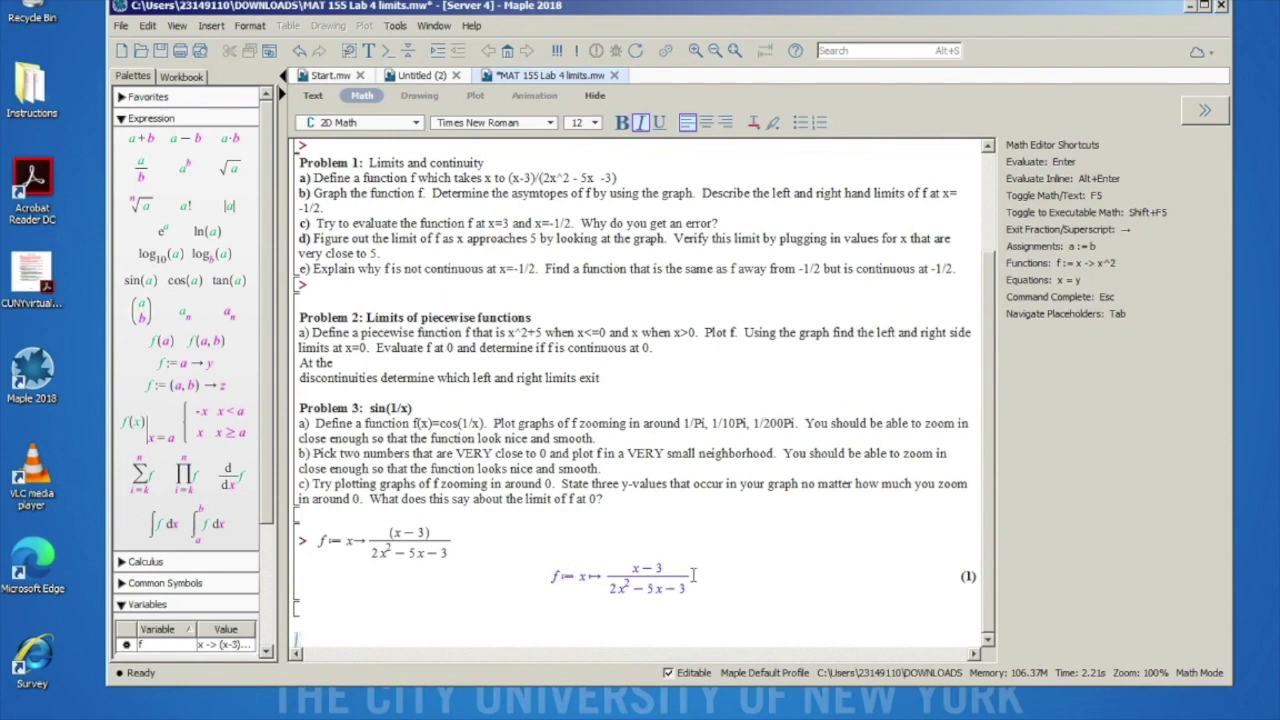
pyautogui.hotkey('ctrl', 'j')
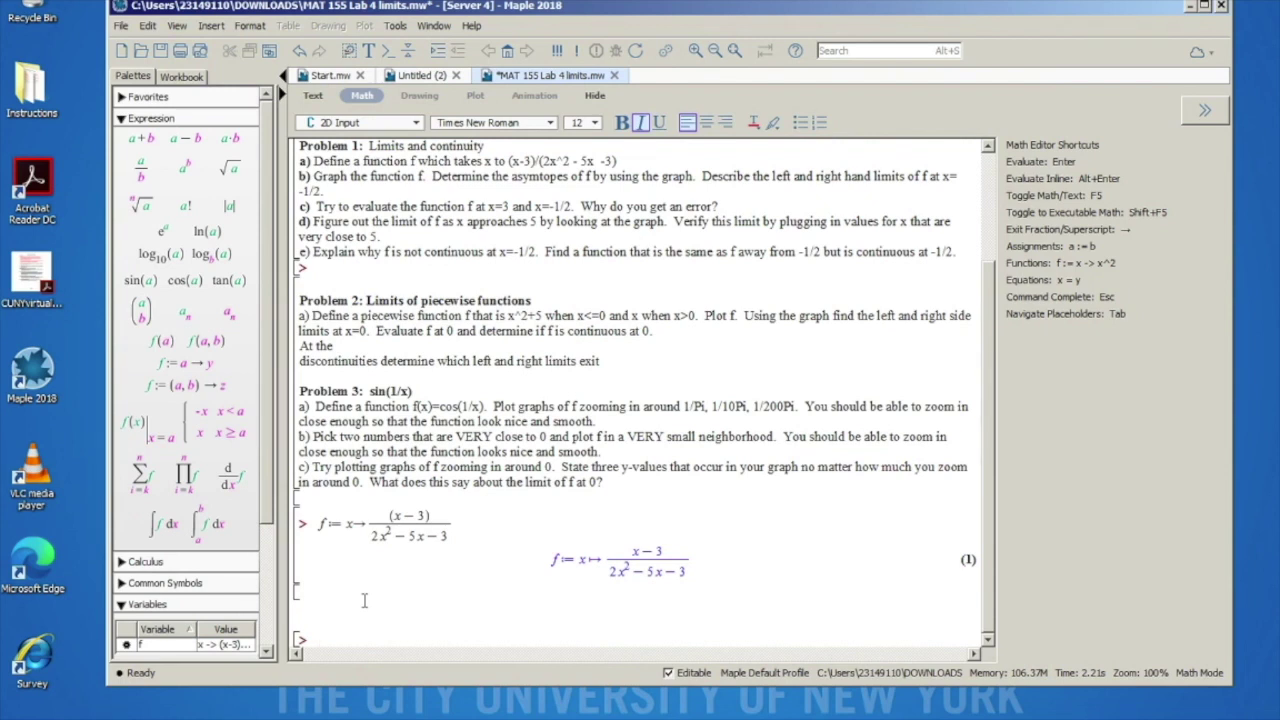
# Step: Enter plot(f) and run it to graph f from -10 to 10
pyautogui.write('plot')
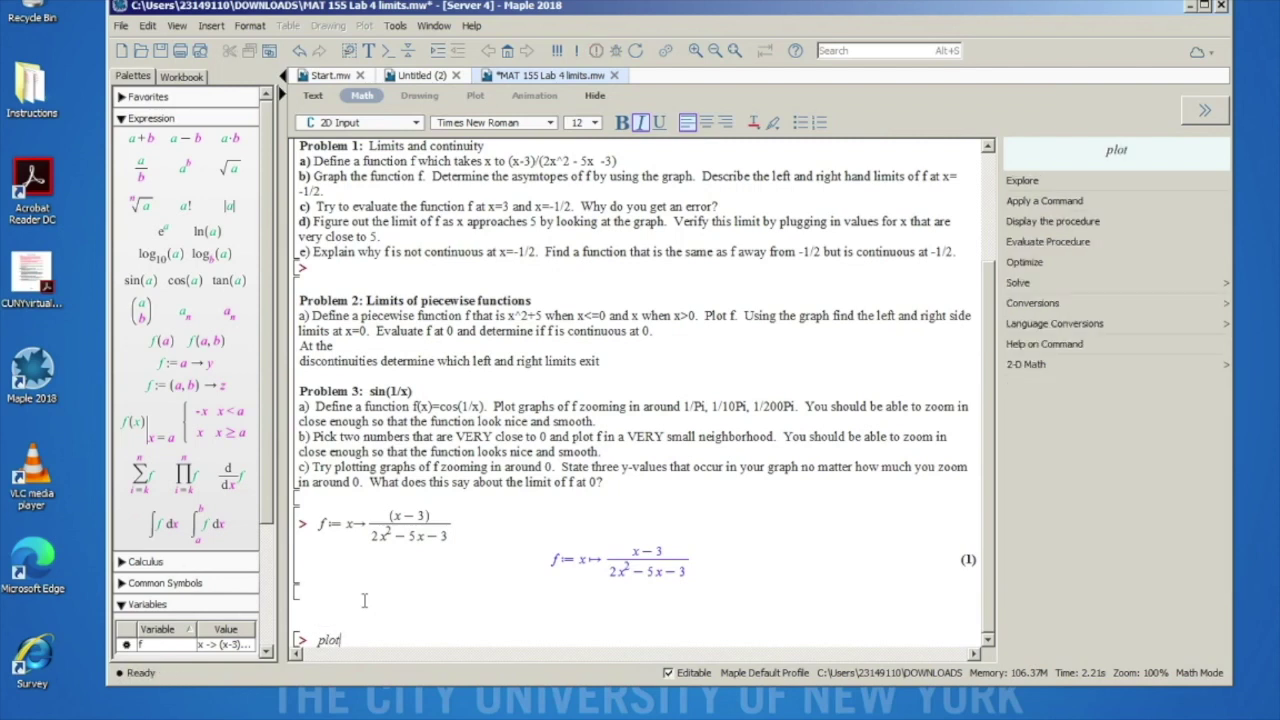
pyautogui.write('(')
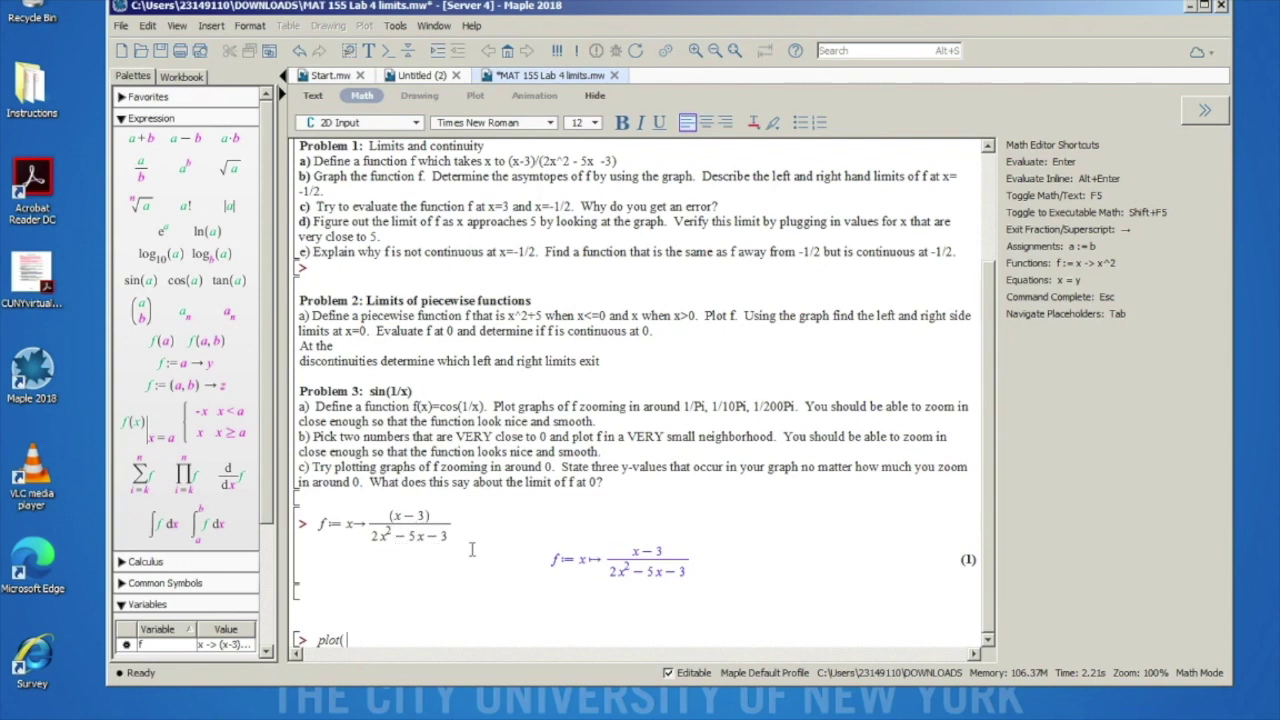
pyautogui.write('f)')
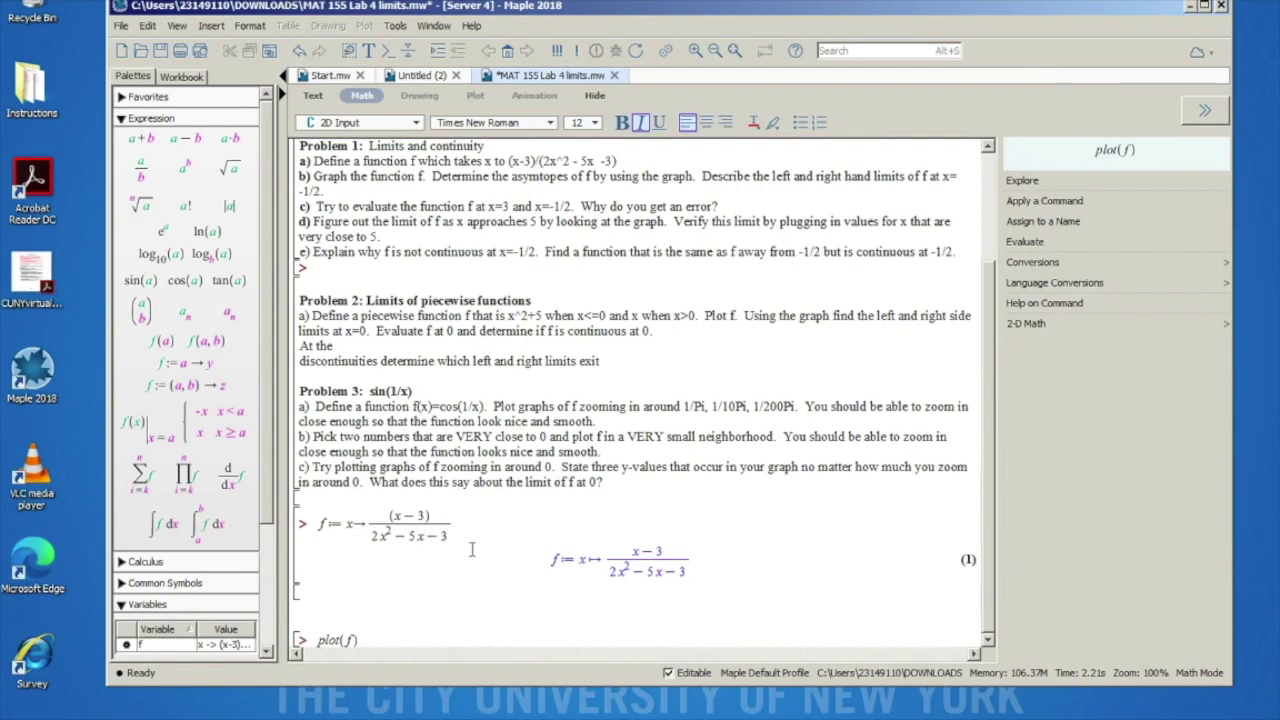
pyautogui.press('Return')
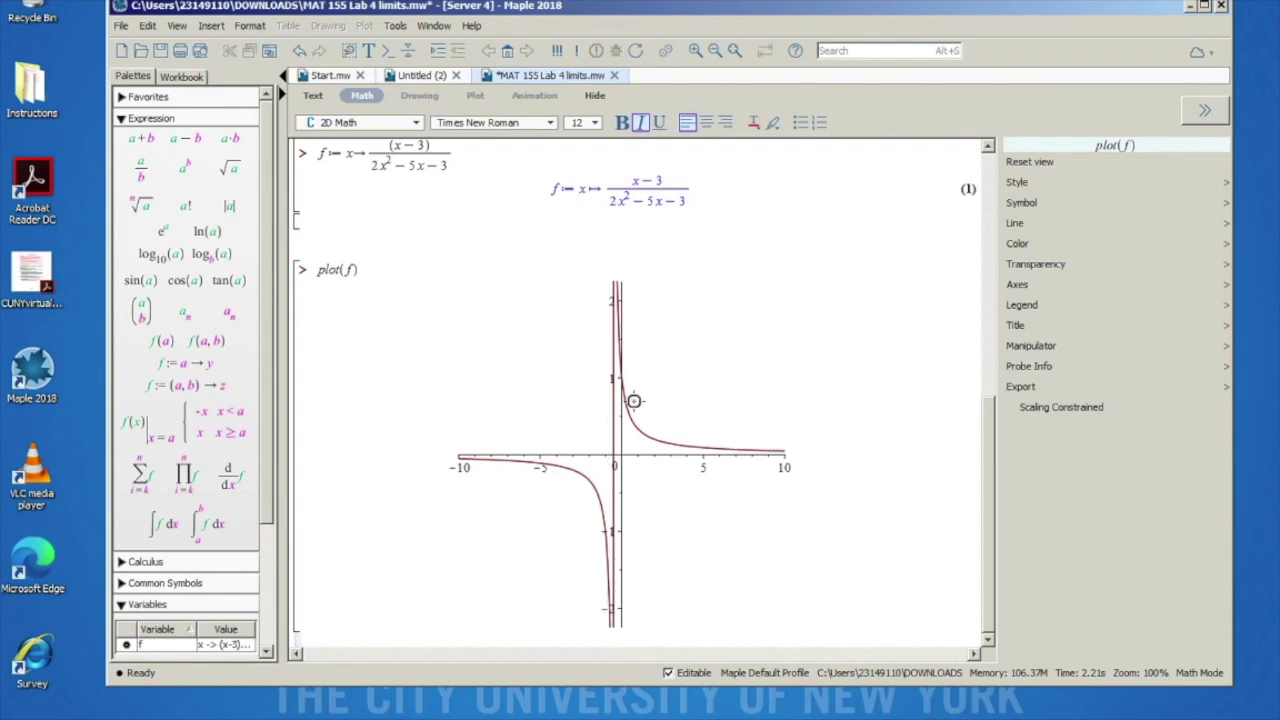
pyautogui.scroll(10, 634, 402)
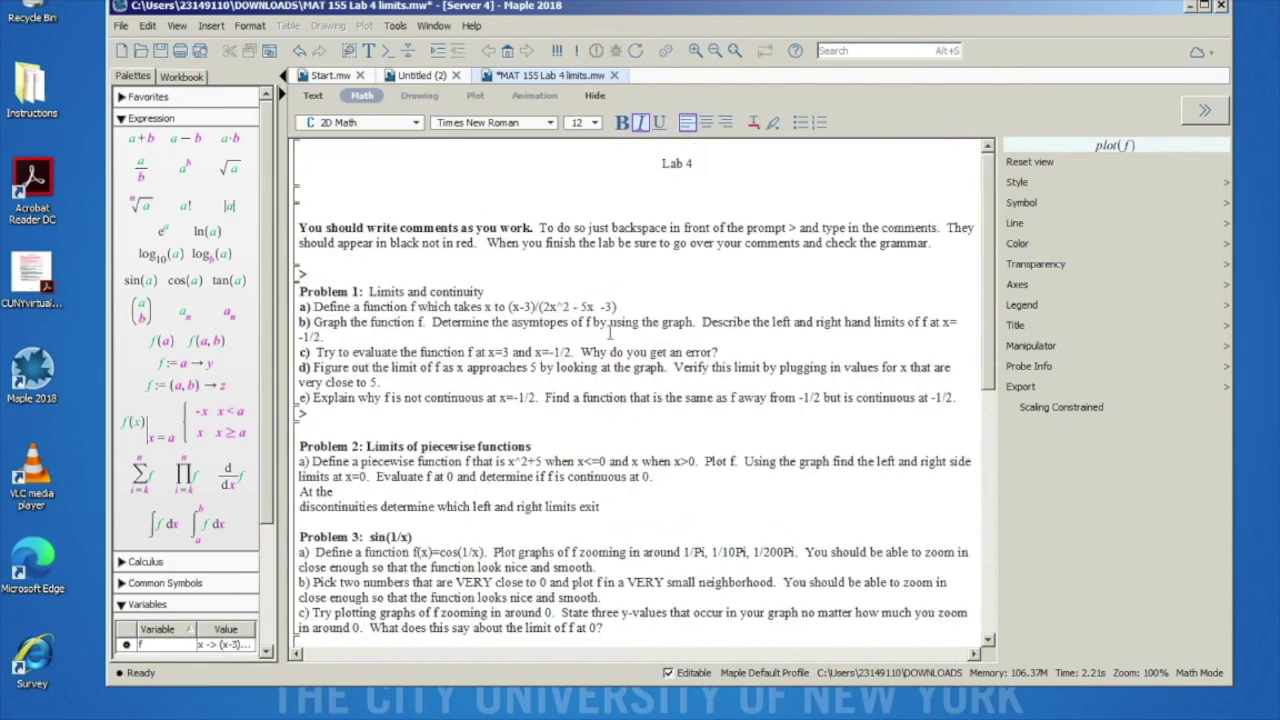
pyautogui.click(434, 320)
pyautogui.moveTo(434, 320); pyautogui.dragTo(565, 322)
pyautogui.click(435, 322)
pyautogui.moveTo(432, 322); pyautogui.dragTo(851, 322)
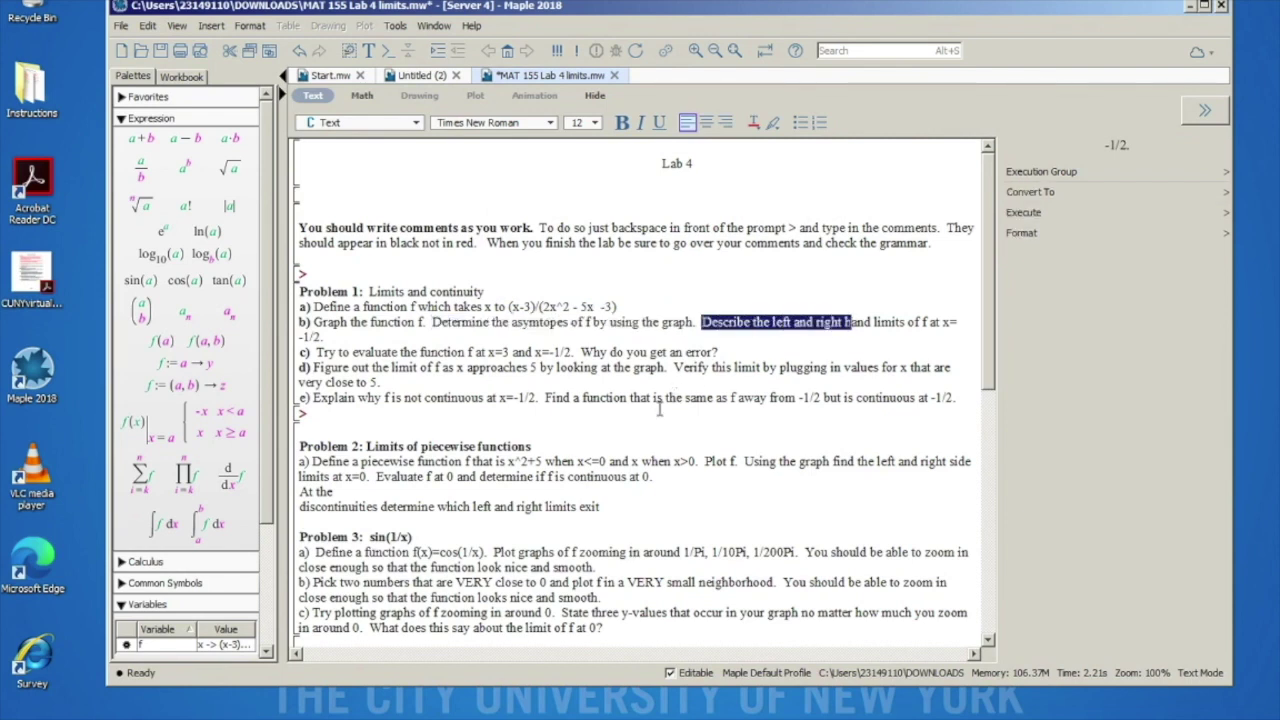
pyautogui.click(624, 445)
pyautogui.scroll(-10, 455, 493)
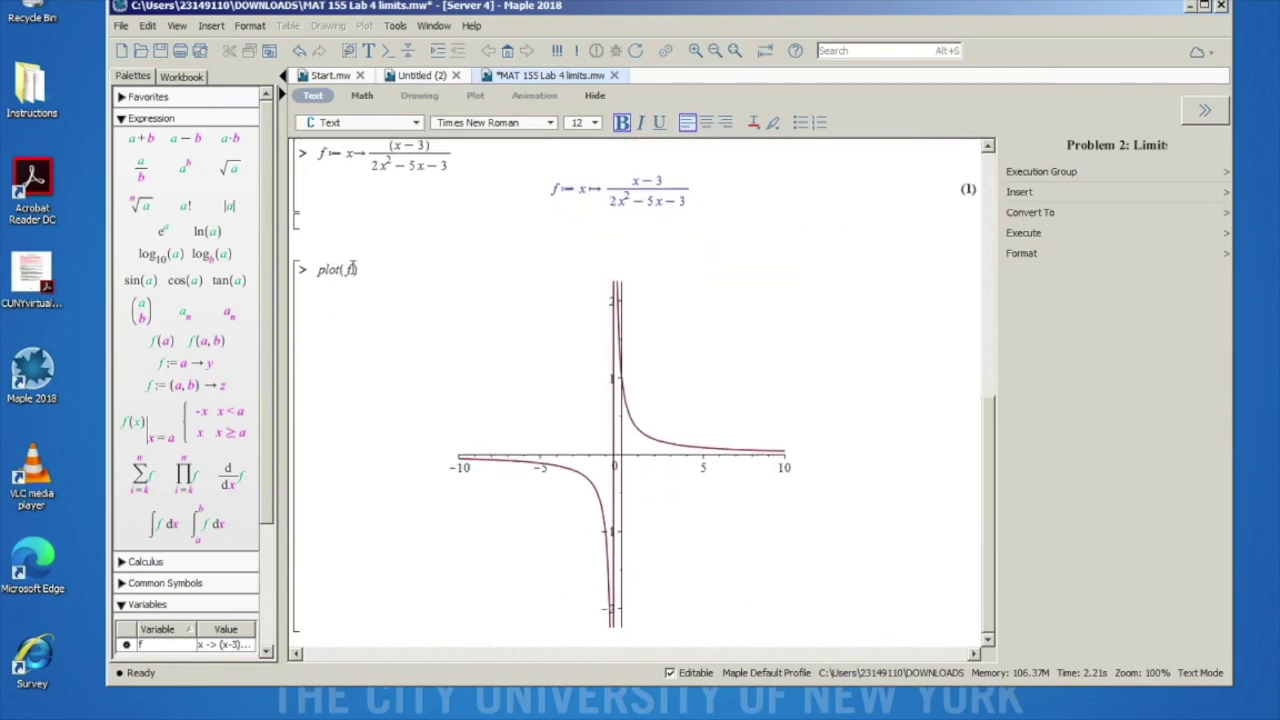
pyautogui.click(352, 269)
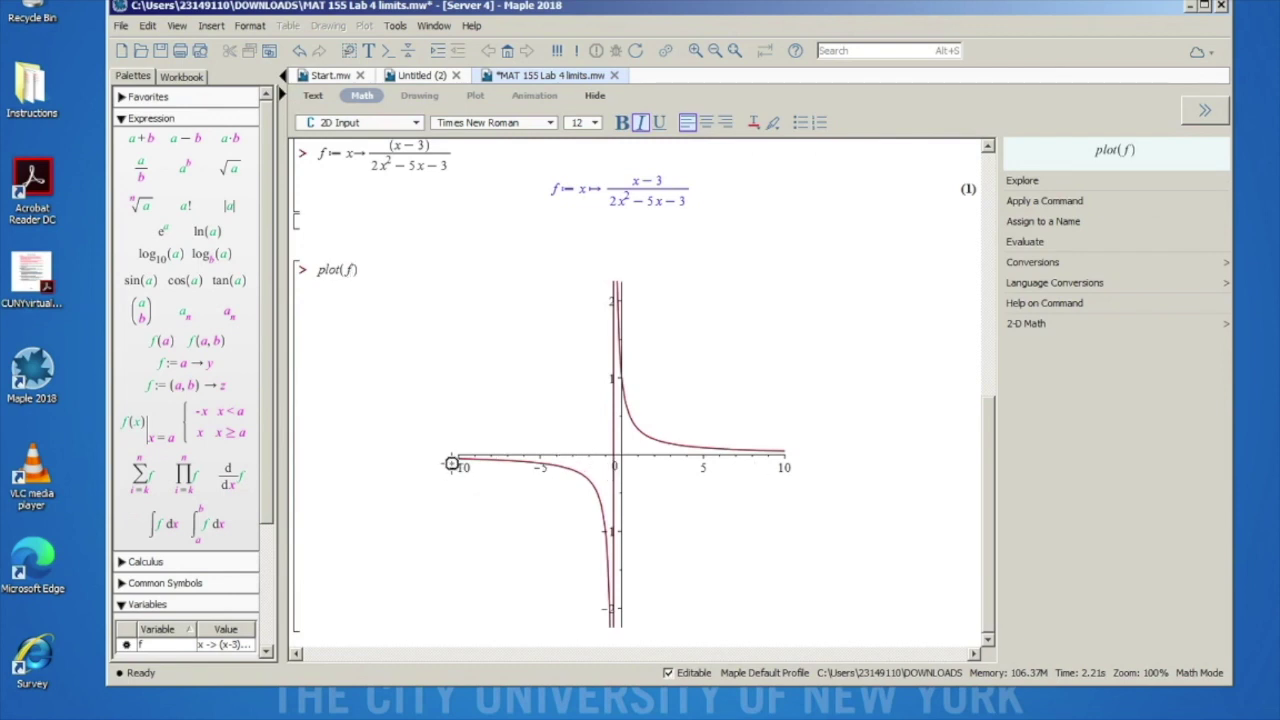
# Step: Add the range x=-1..1 to the plot command and run it
pyautogui.write(',')
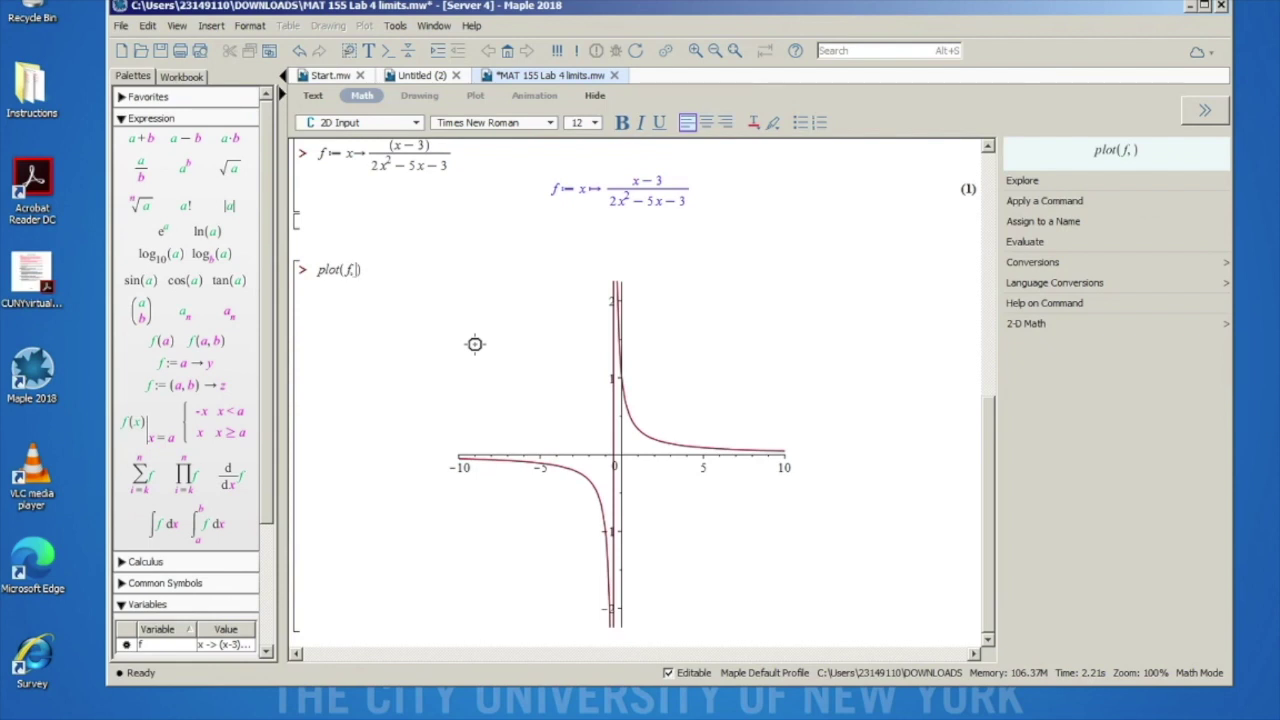
pyautogui.write('x=')
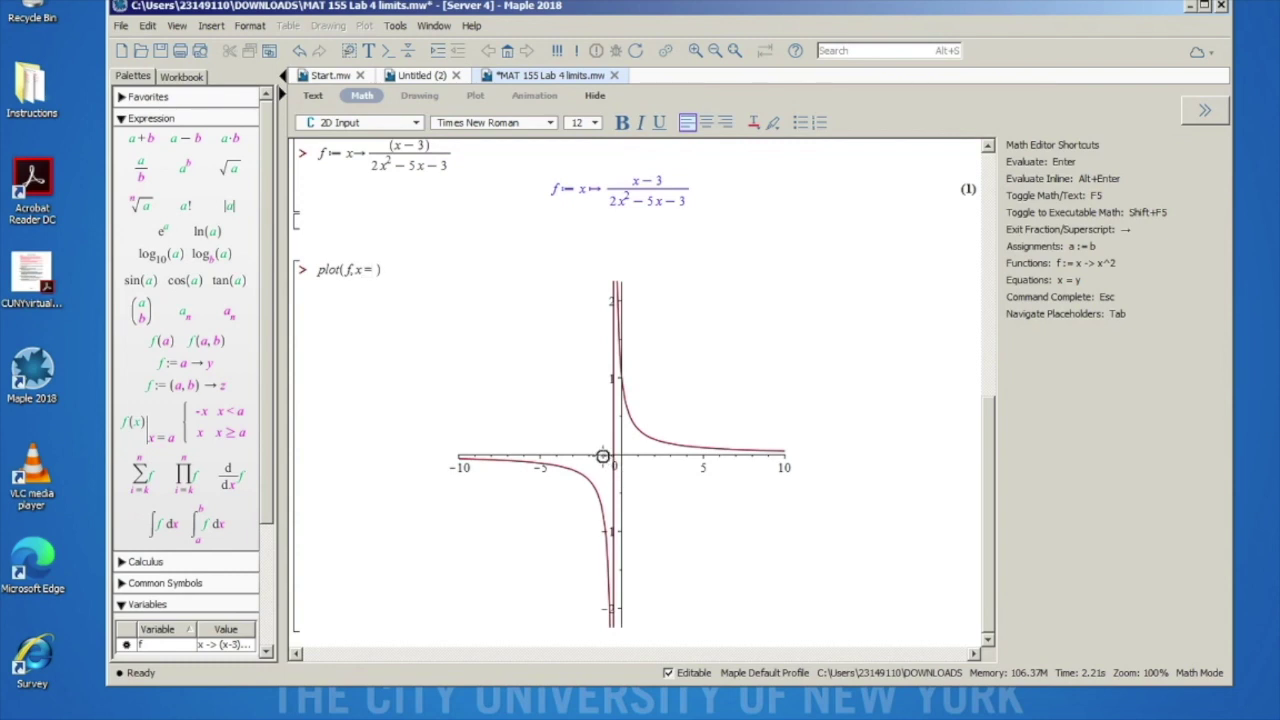
pyautogui.write('-1 ..1')
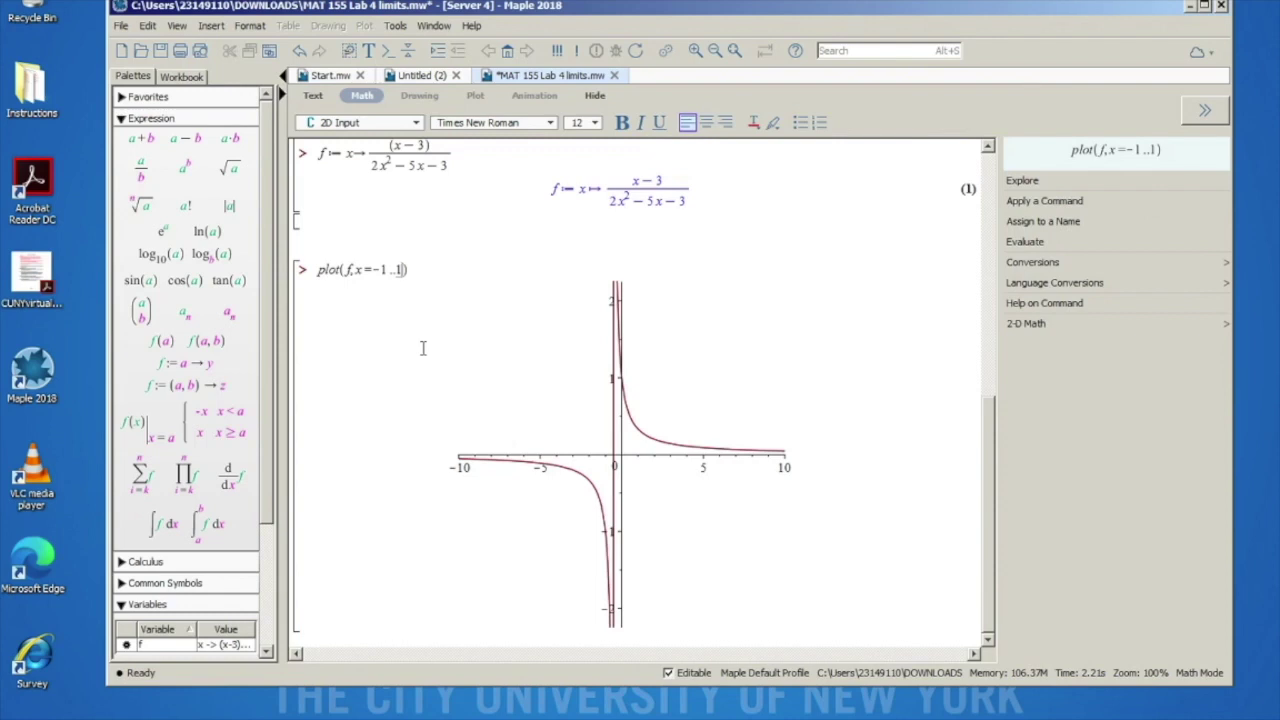
pyautogui.press('Return')
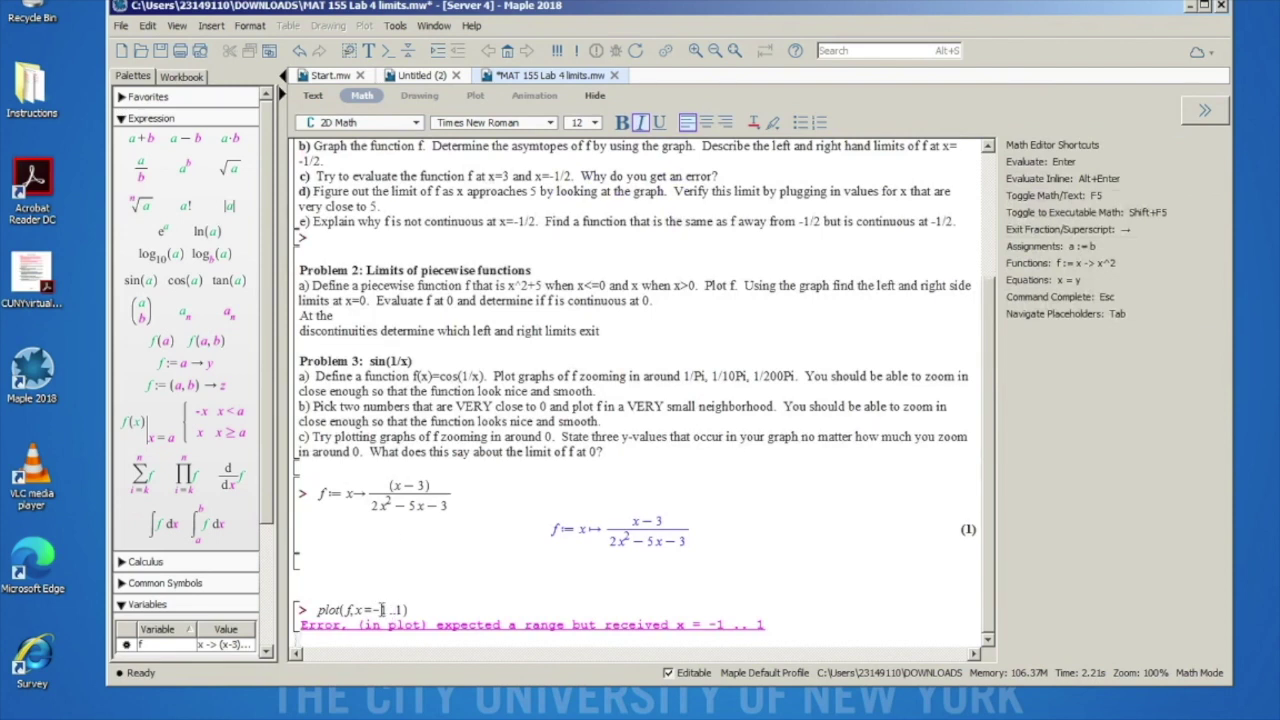
# Step: Change the range to 1..-1 and f to f(x), rerunning the plot
pyautogui.click(384, 609)
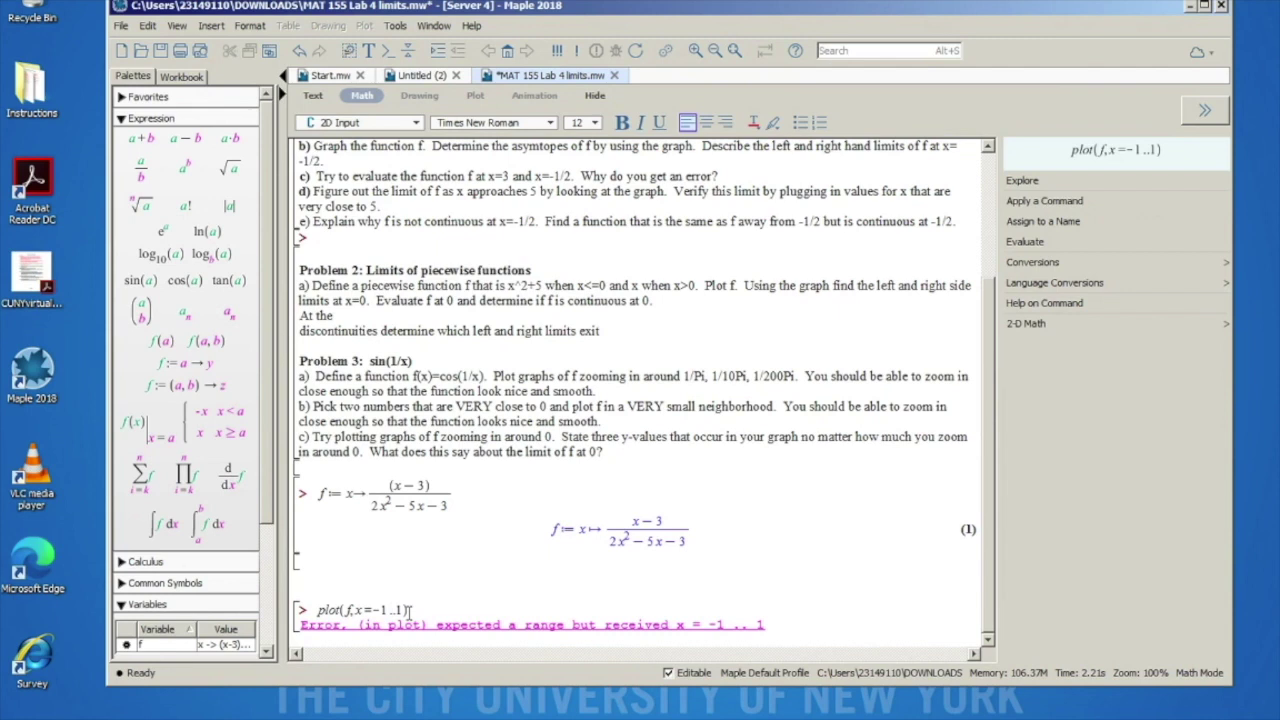
pyautogui.press('BackSpace')
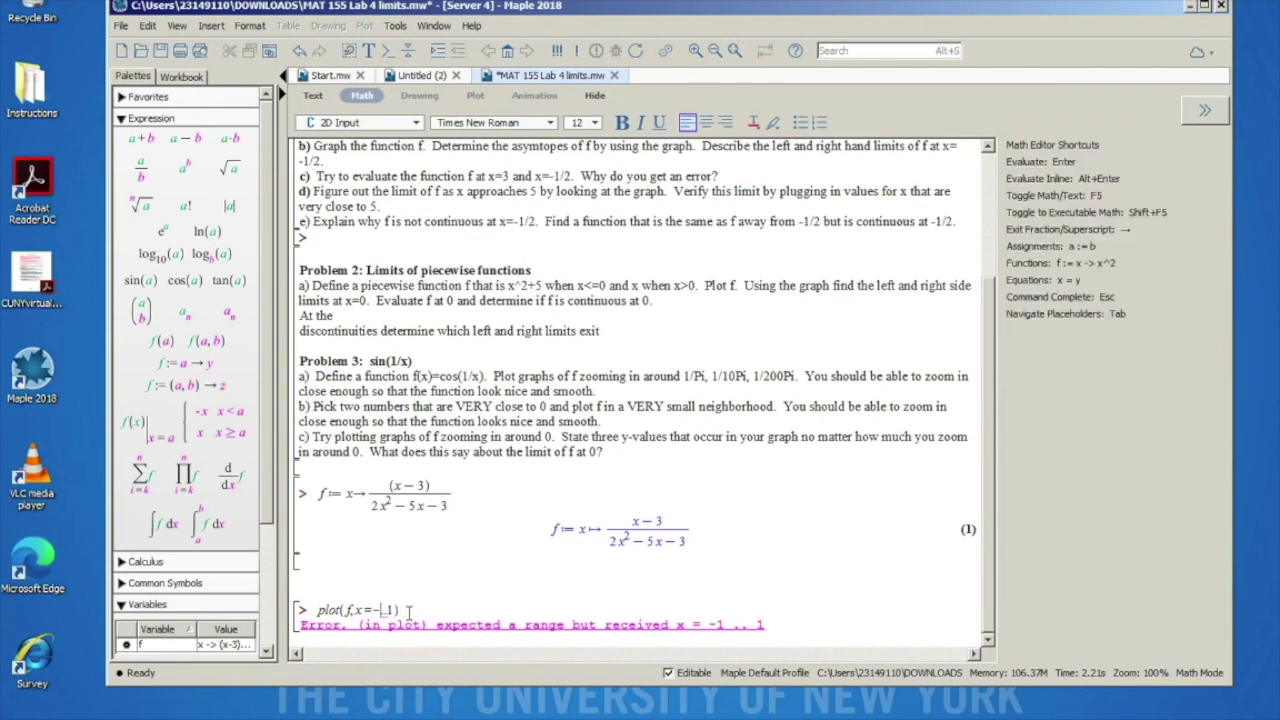
pyautogui.press('BackSpace')
pyautogui.press('BackSpace')
pyautogui.press('BackSpace')
pyautogui.press('BackSpace')
pyautogui.write('1..-1')
pyautogui.press('Return')
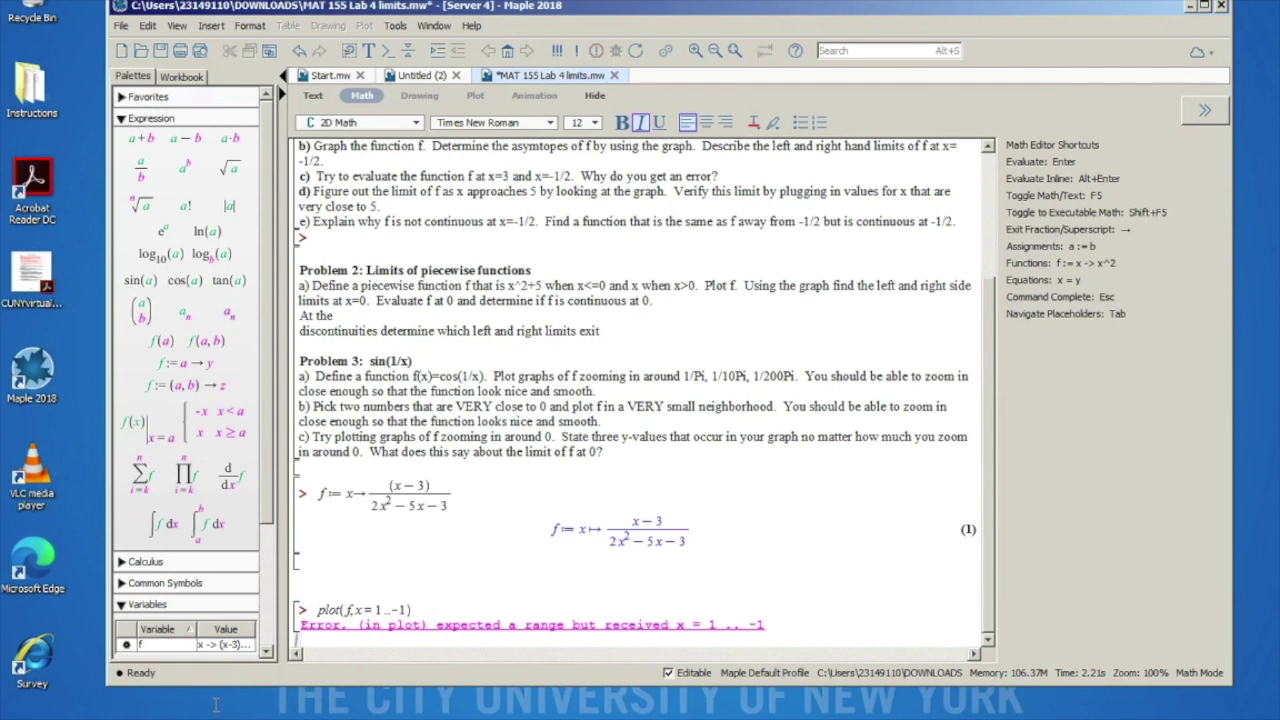
pyautogui.click(355, 610)
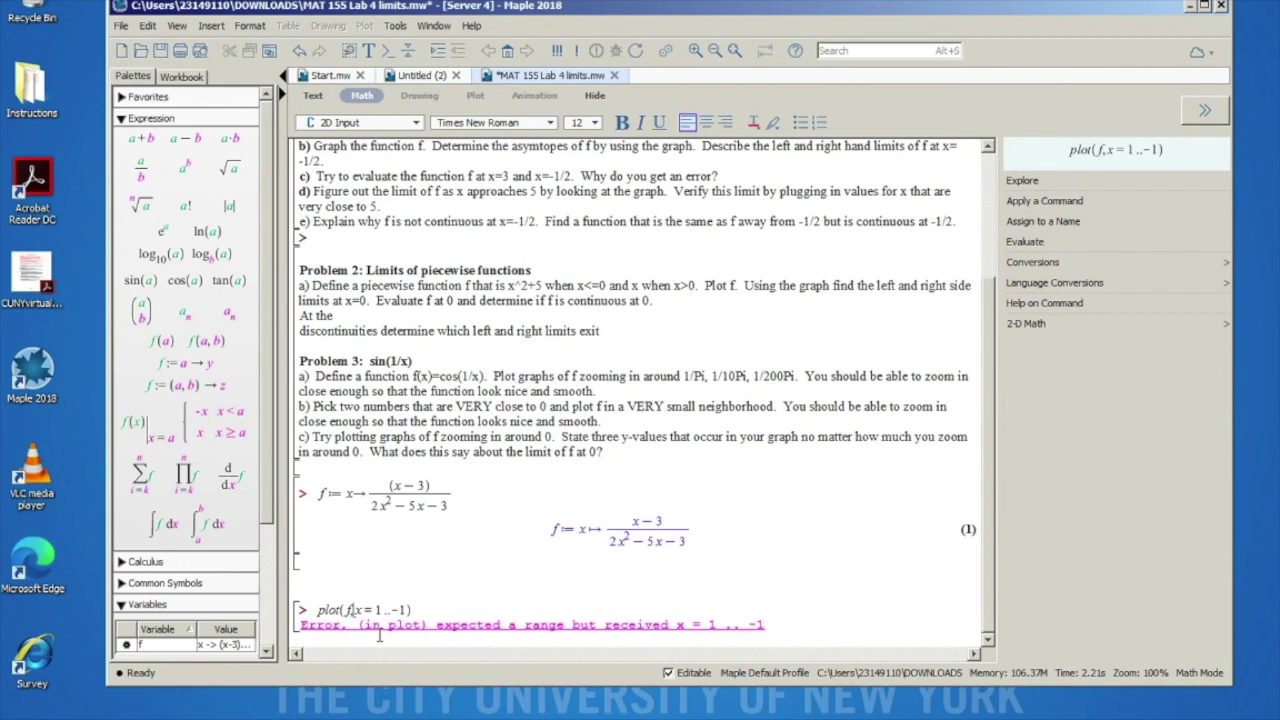
pyautogui.write('(x)')
pyautogui.press('Return')
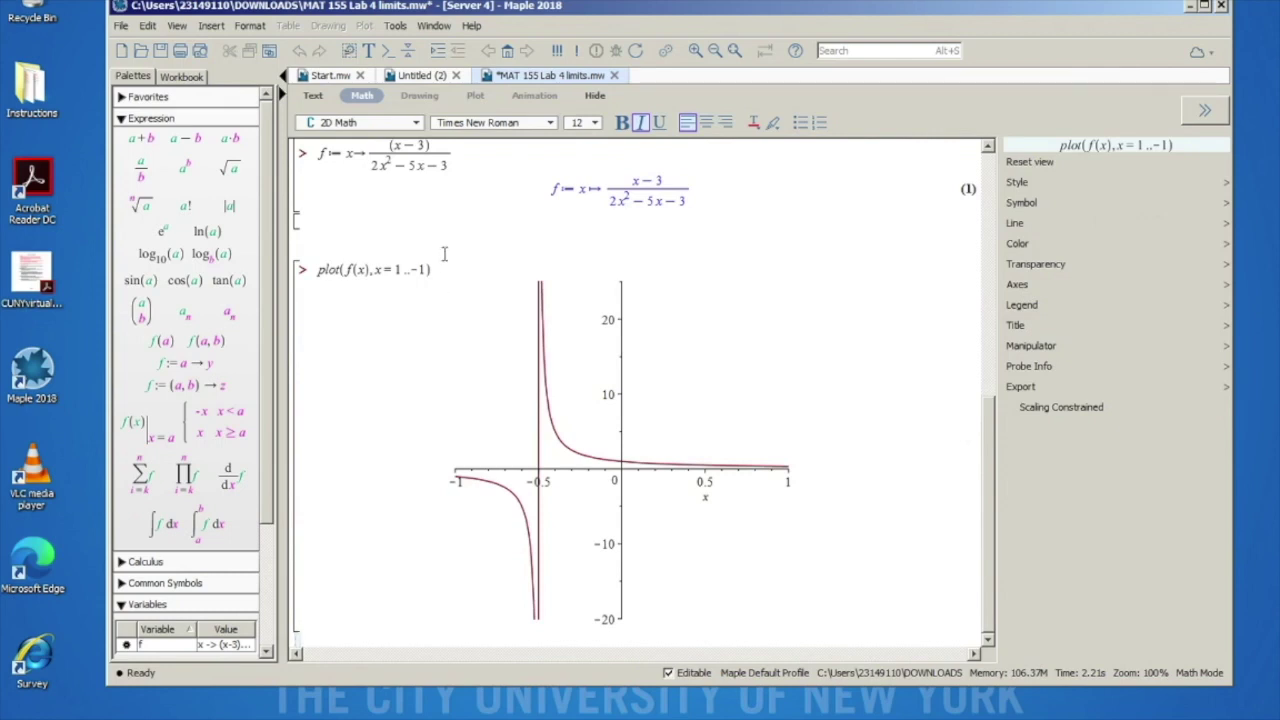
pyautogui.click(362, 269)
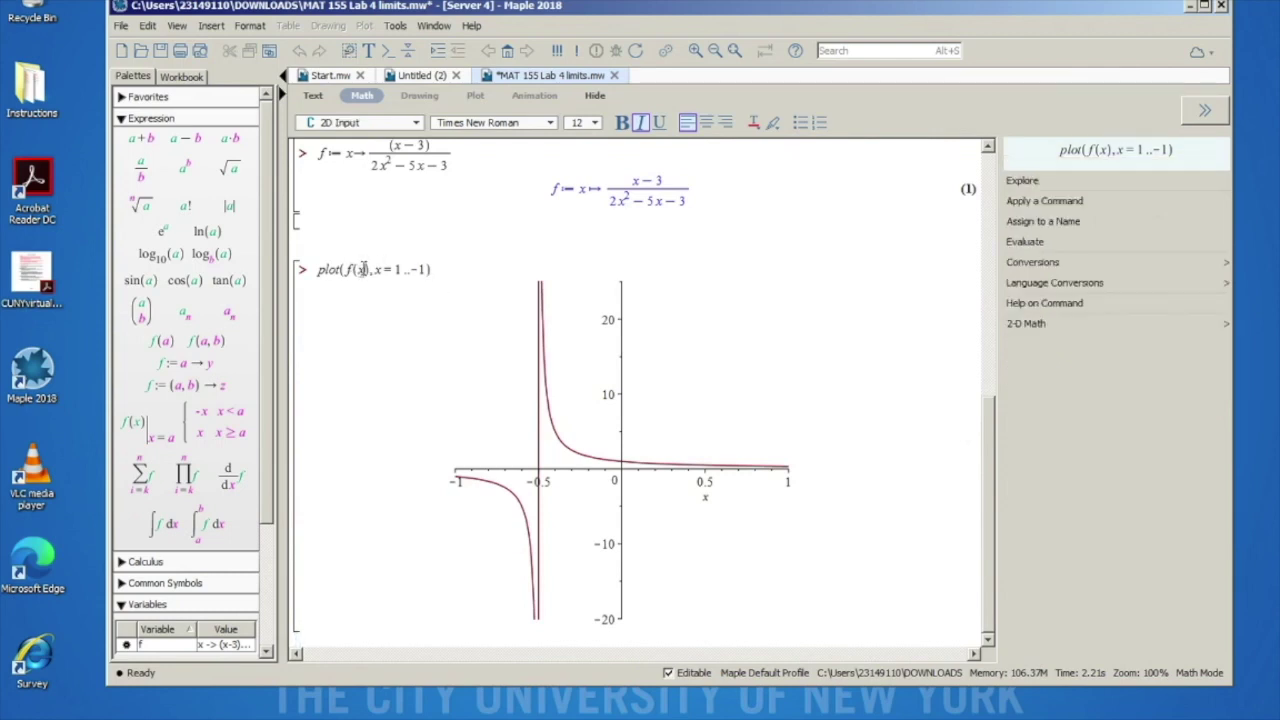
pyautogui.doubleClick(360, 269)
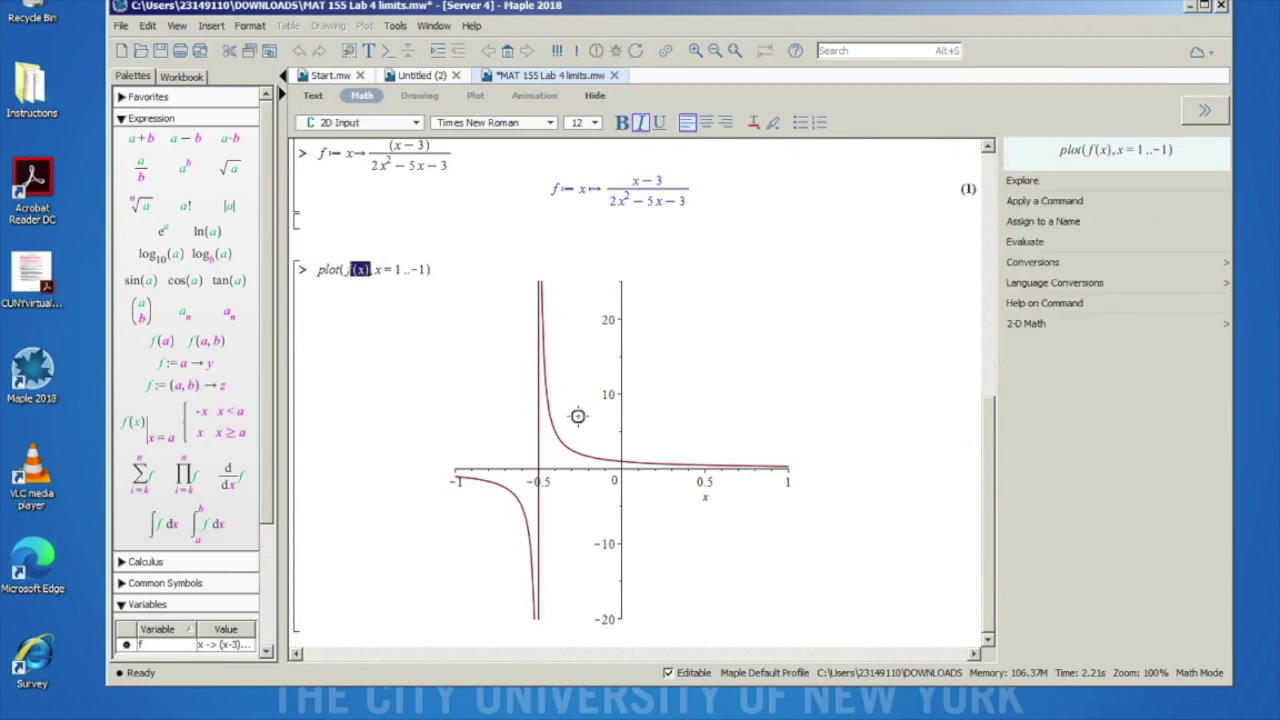
pyautogui.click(349, 272)
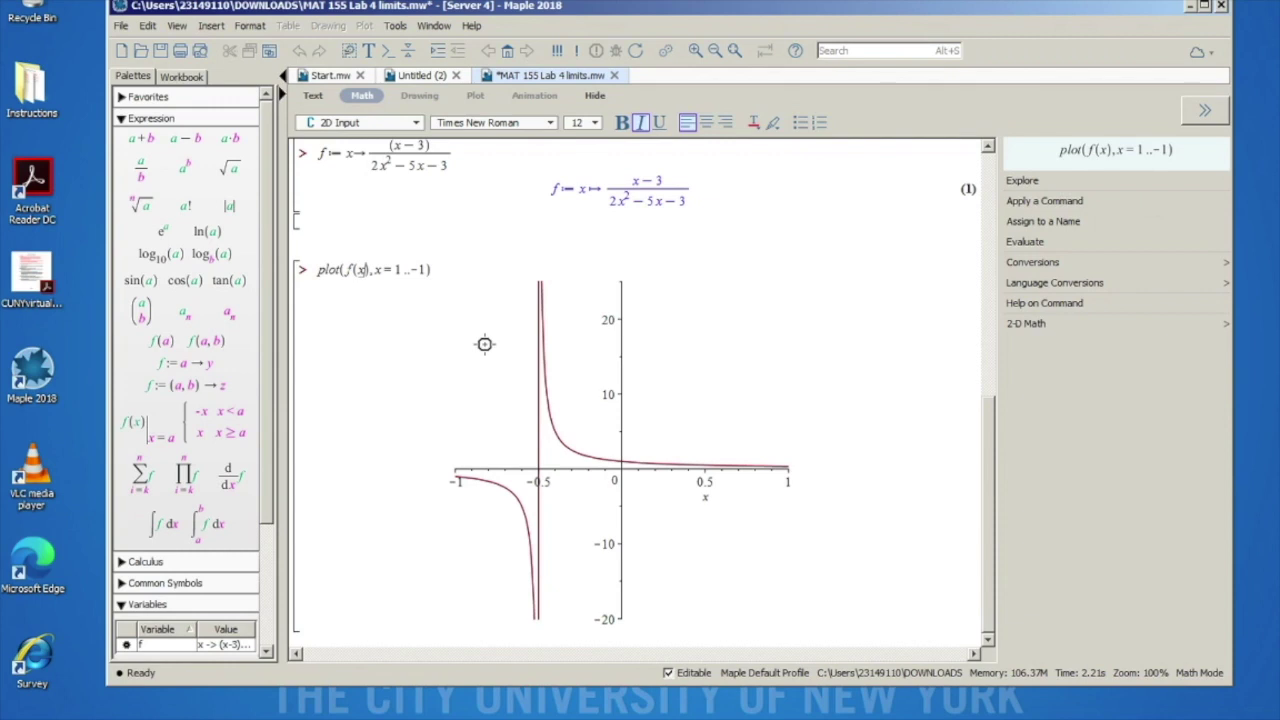
pyautogui.click(425, 270)
# Step: Change the range start to -.4 and redraw f over x=-.4..-1
pyautogui.click(398, 270)
pyautogui.press('BackSpace')
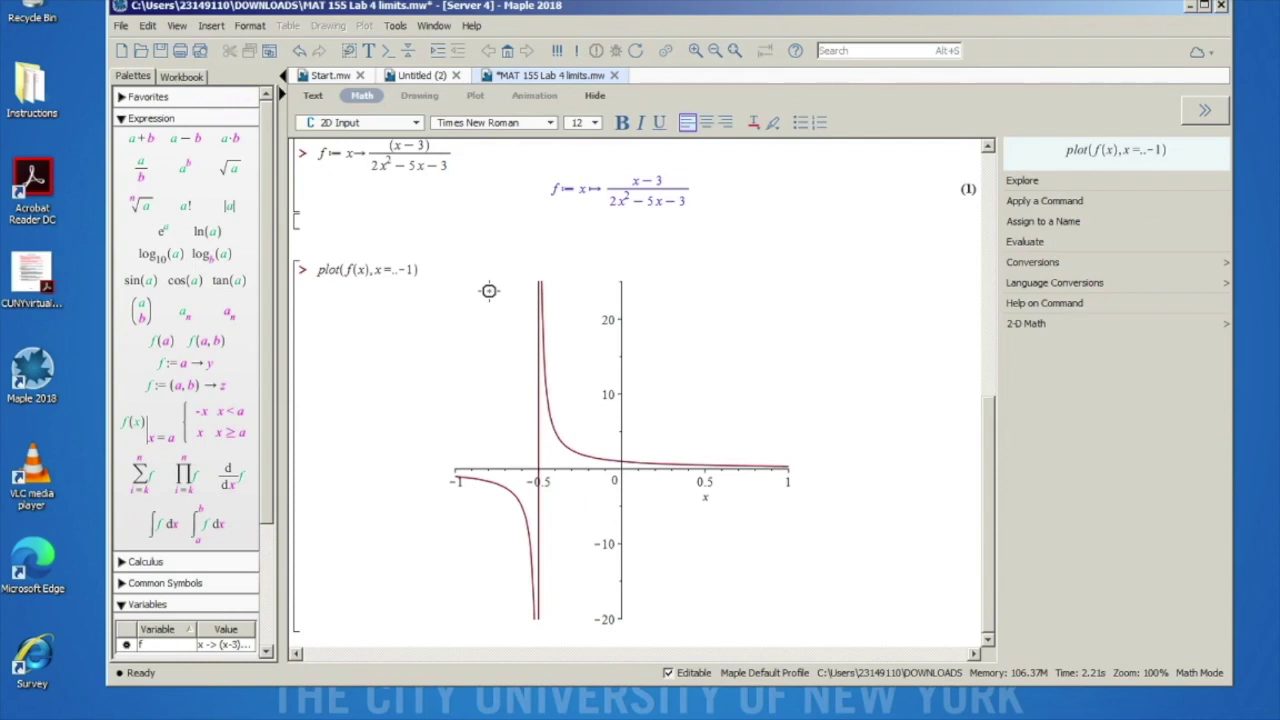
pyautogui.write('-.4')
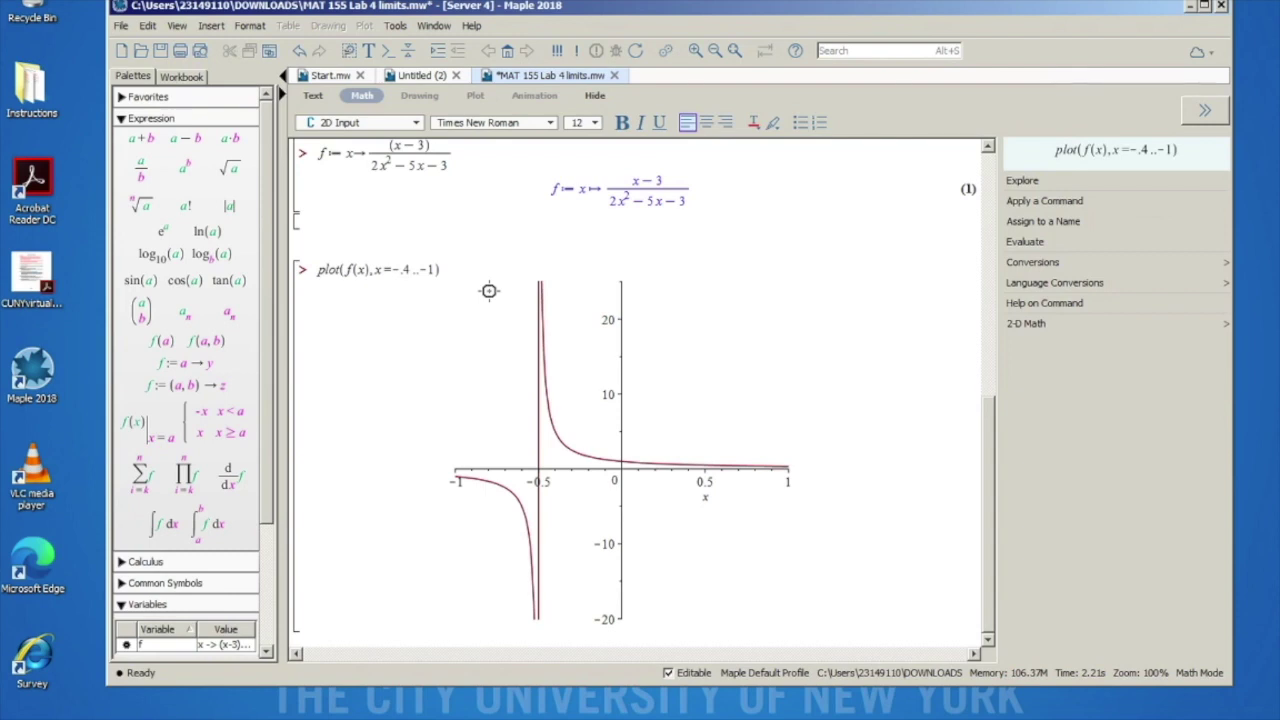
pyautogui.press('Return')
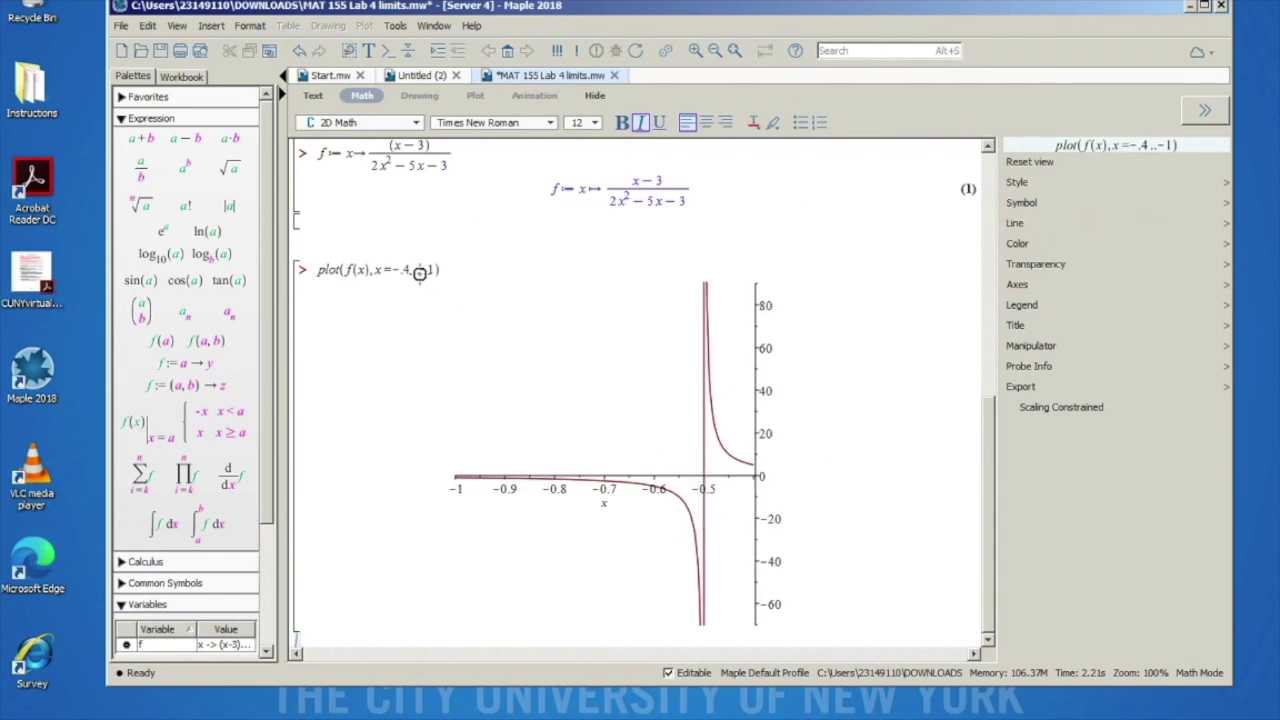
# Step: Change the range end to -.6 and redraw f over x=-.4..-.6
pyautogui.click(434, 270)
pyautogui.press('BackSpace')
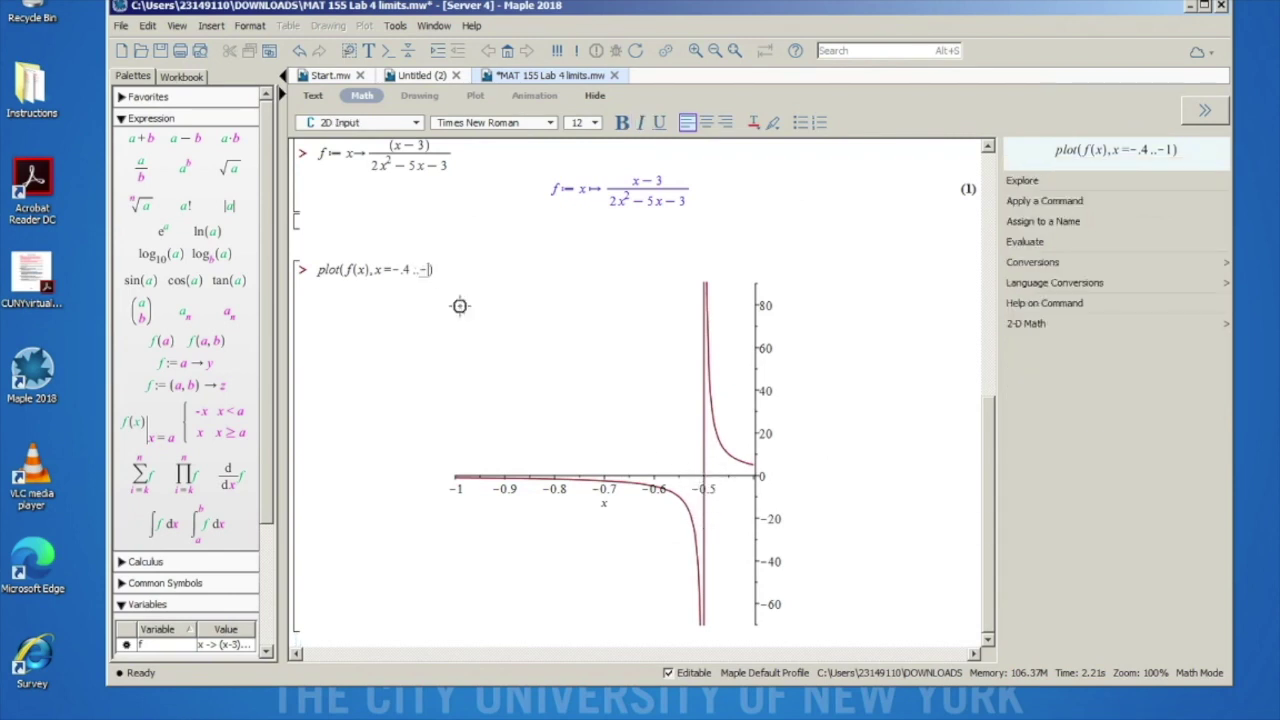
pyautogui.write('.6')
pyautogui.press('Return')
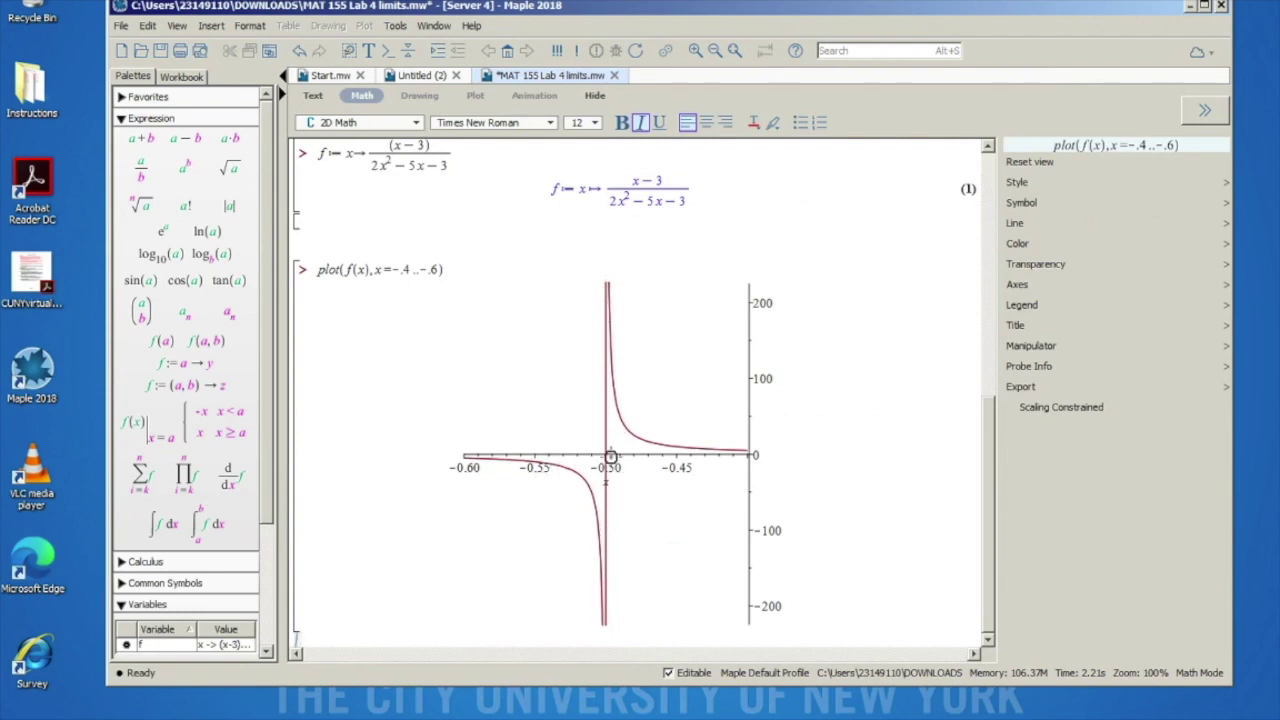
pyautogui.scroll(10, 686, 400)
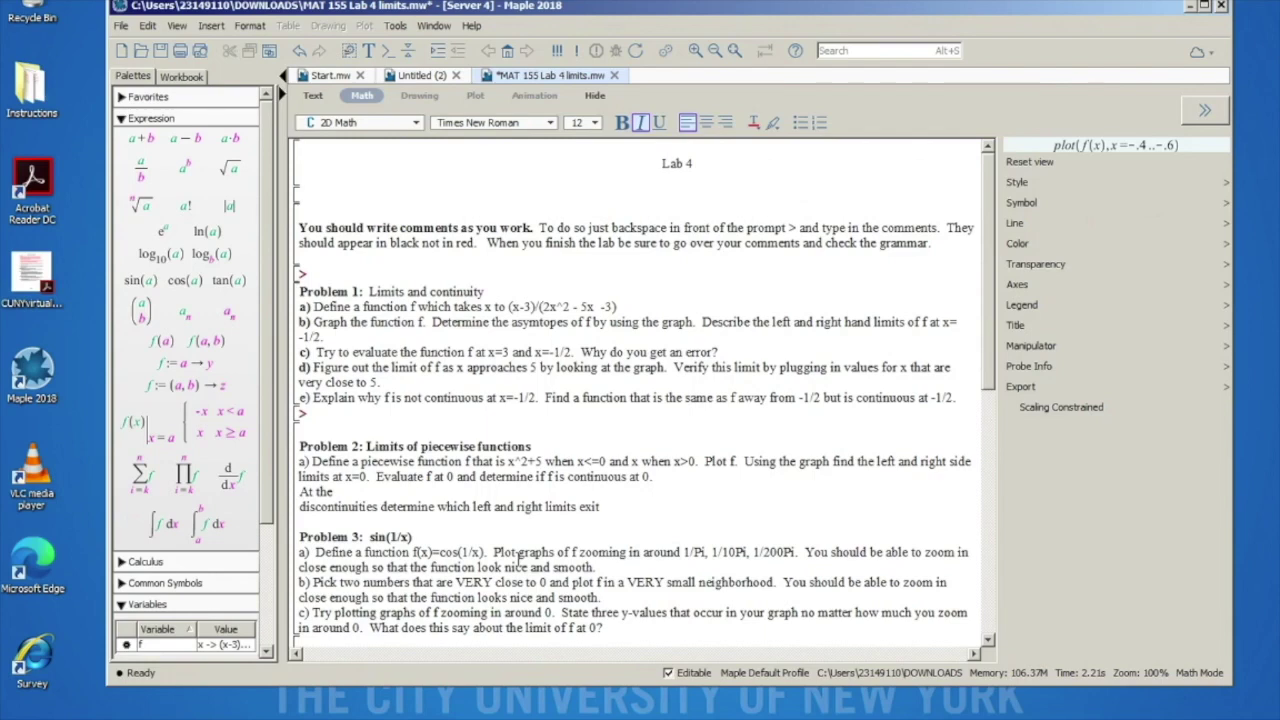
pyautogui.scroll(-10, 519, 560)
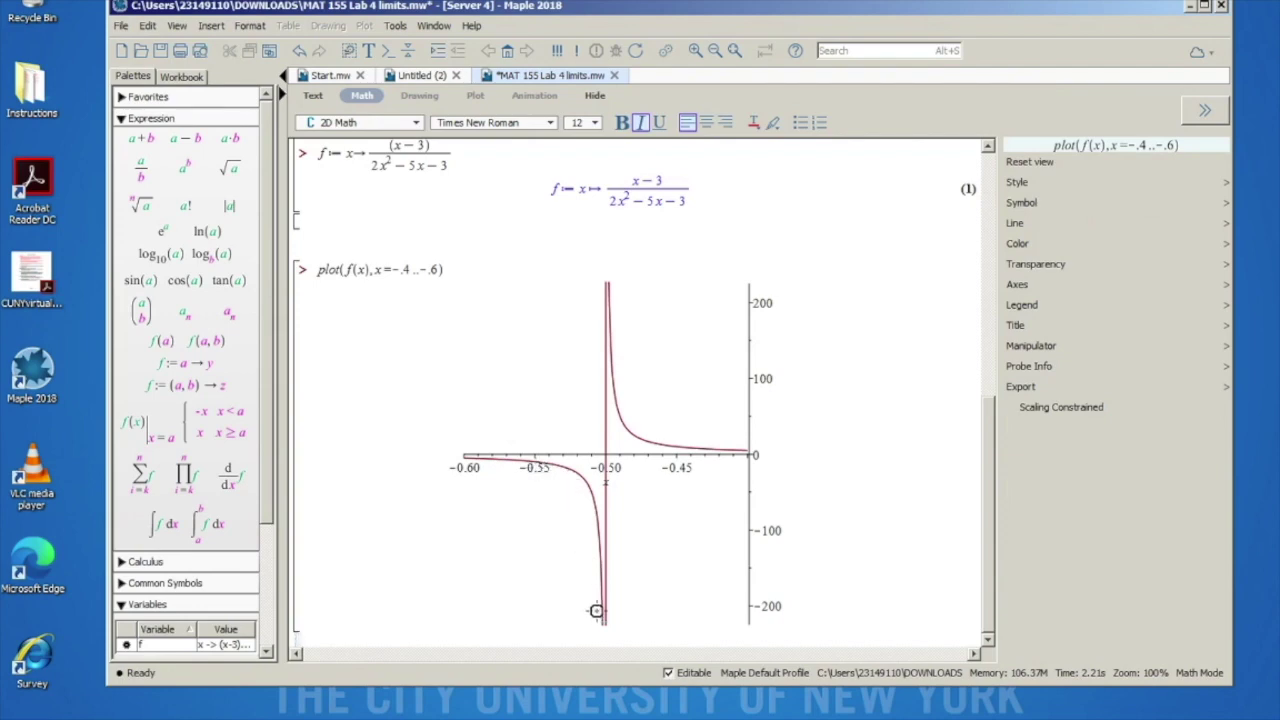
pyautogui.scroll(10, 610, 391)
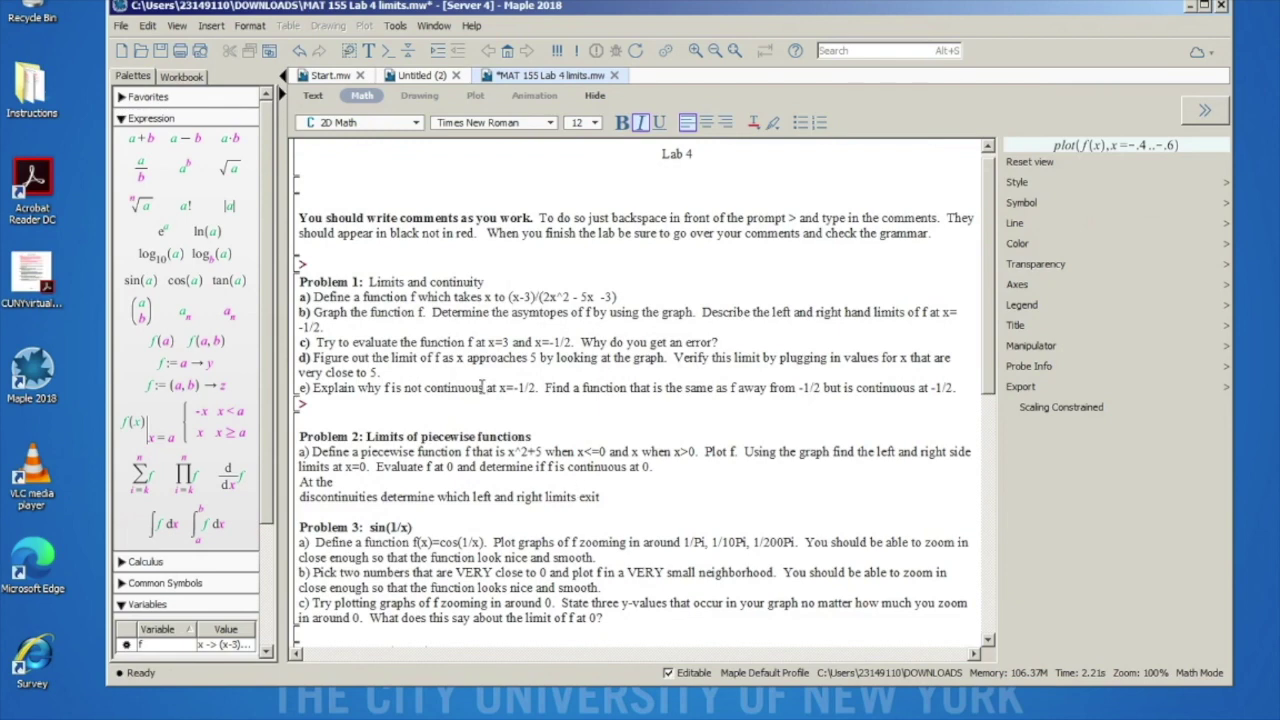
pyautogui.scroll(-10, 446, 520)
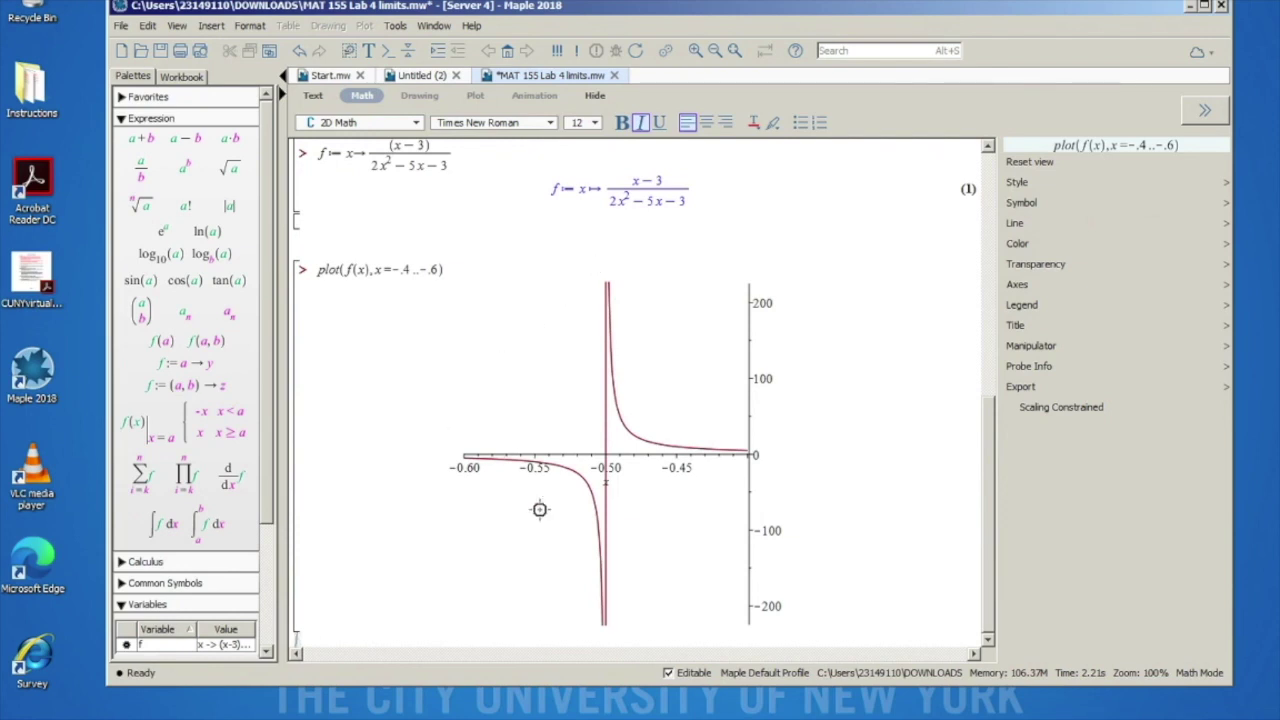
pyautogui.scroll(3, 403, 461)
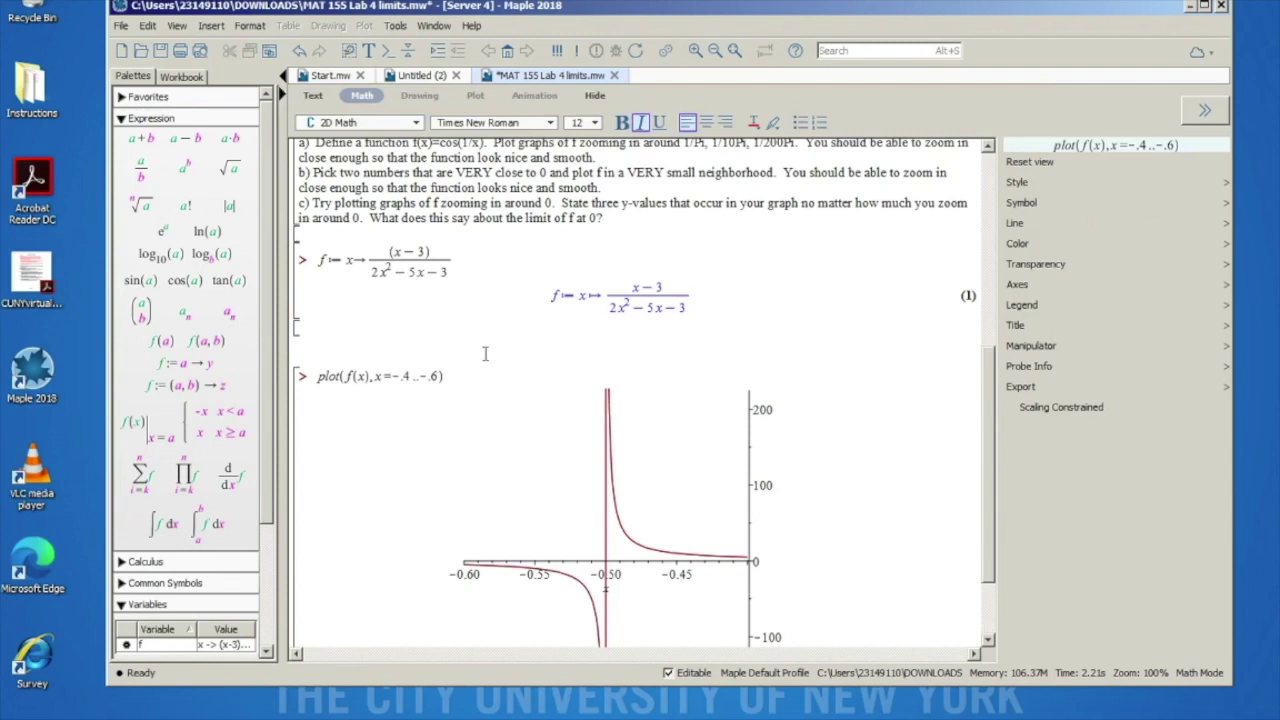
pyautogui.scroll(8, 485, 353)
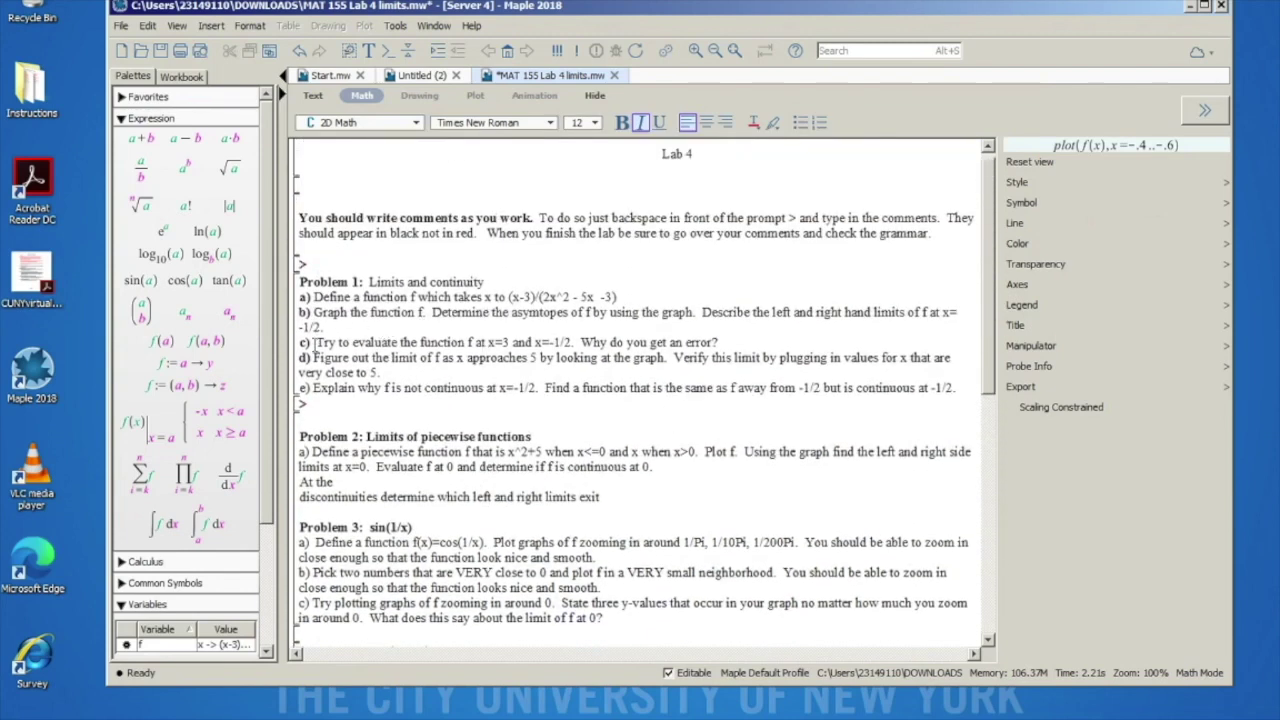
pyautogui.moveTo(314, 342); pyautogui.dragTo(374, 342)
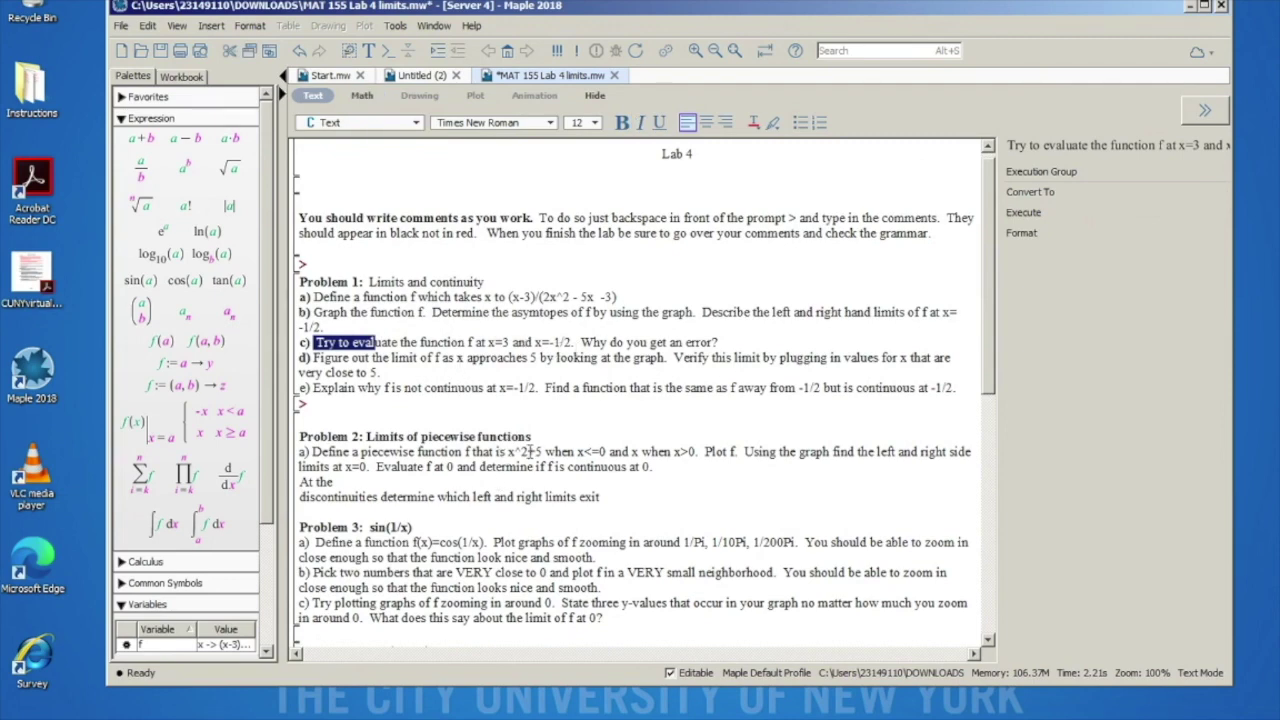
pyautogui.scroll(-8, 466, 555)
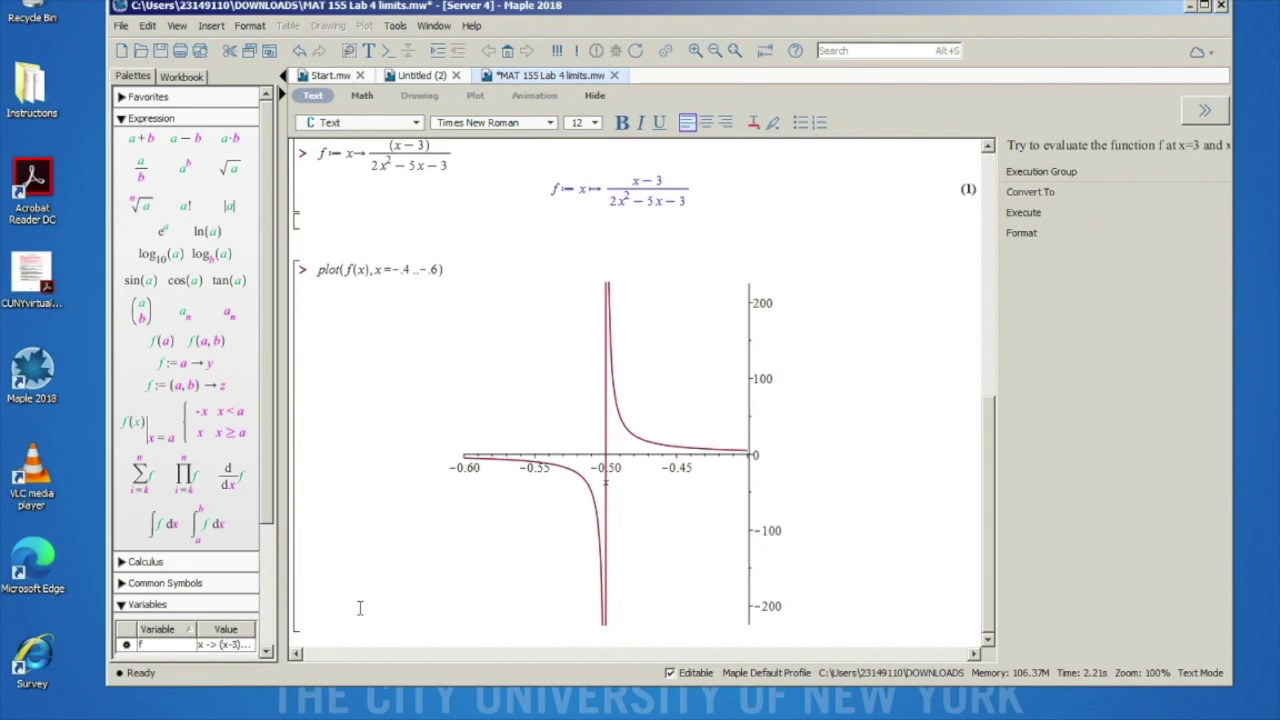
# Step: Evaluate f(3) below the plot, which returns a division-by-zero error
pyautogui.click(328, 625)
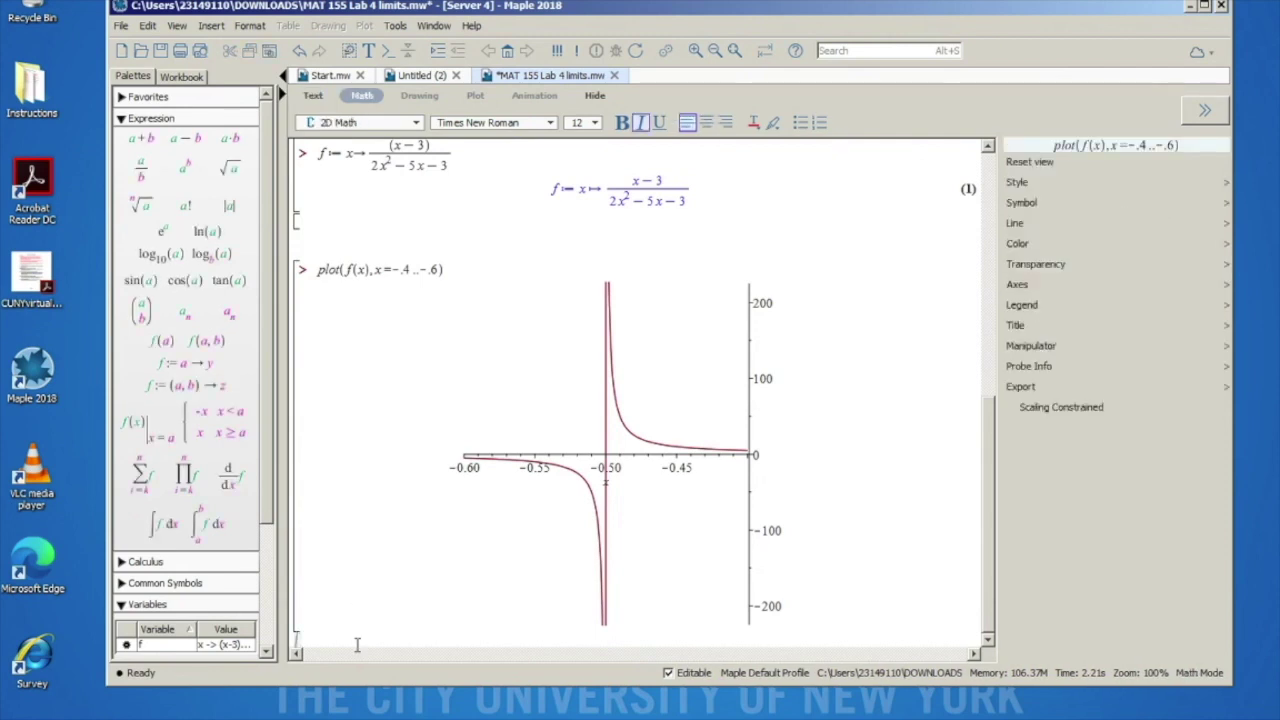
pyautogui.write('f')
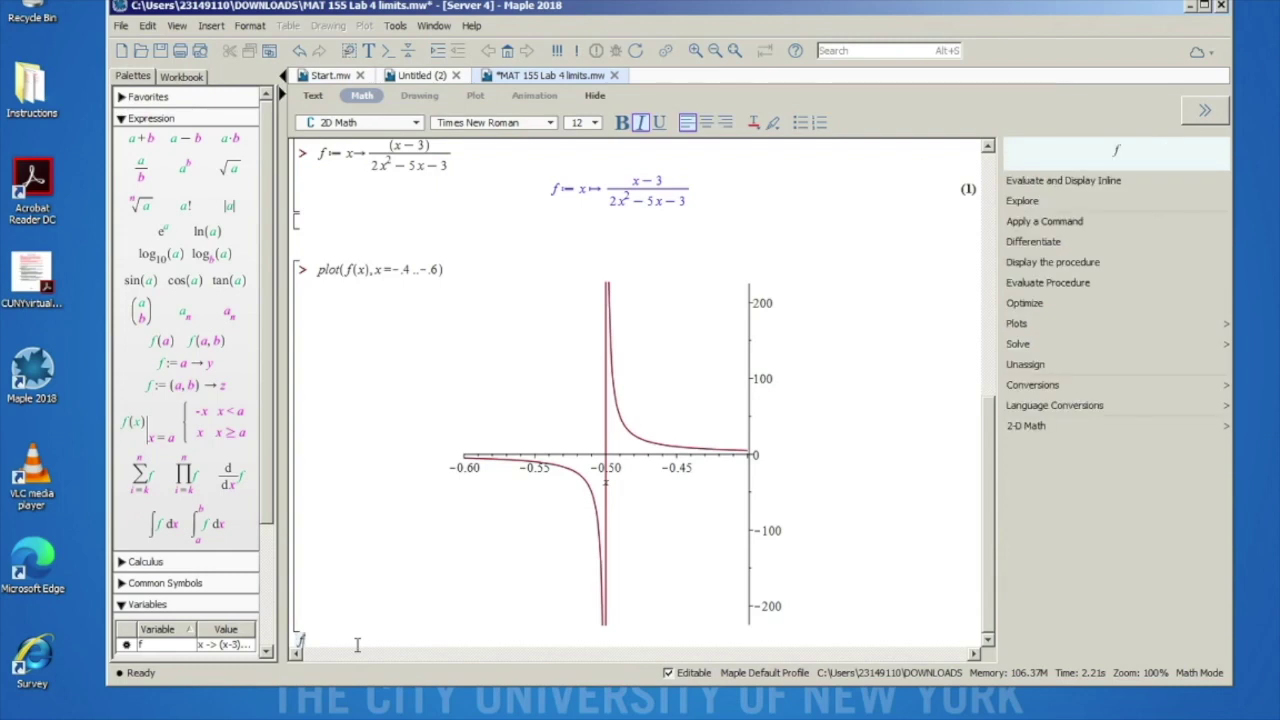
pyautogui.write('(3)')
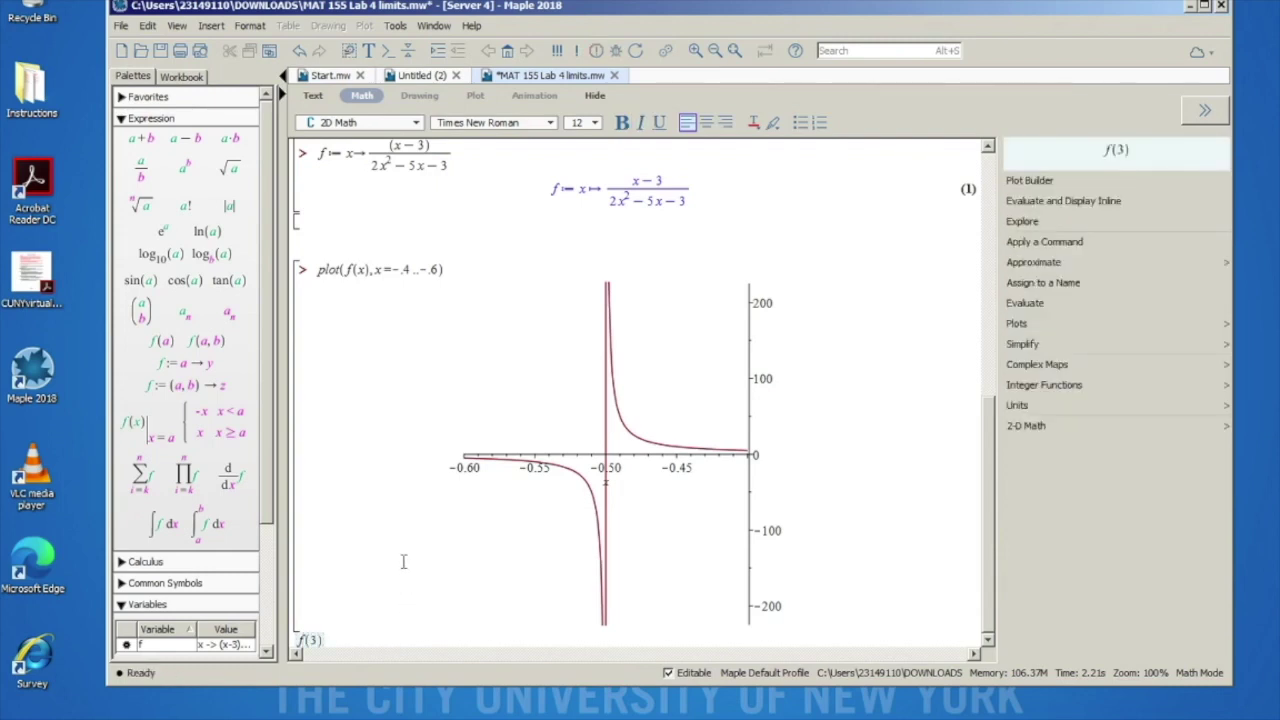
pyautogui.scroll(1, 366, 480)
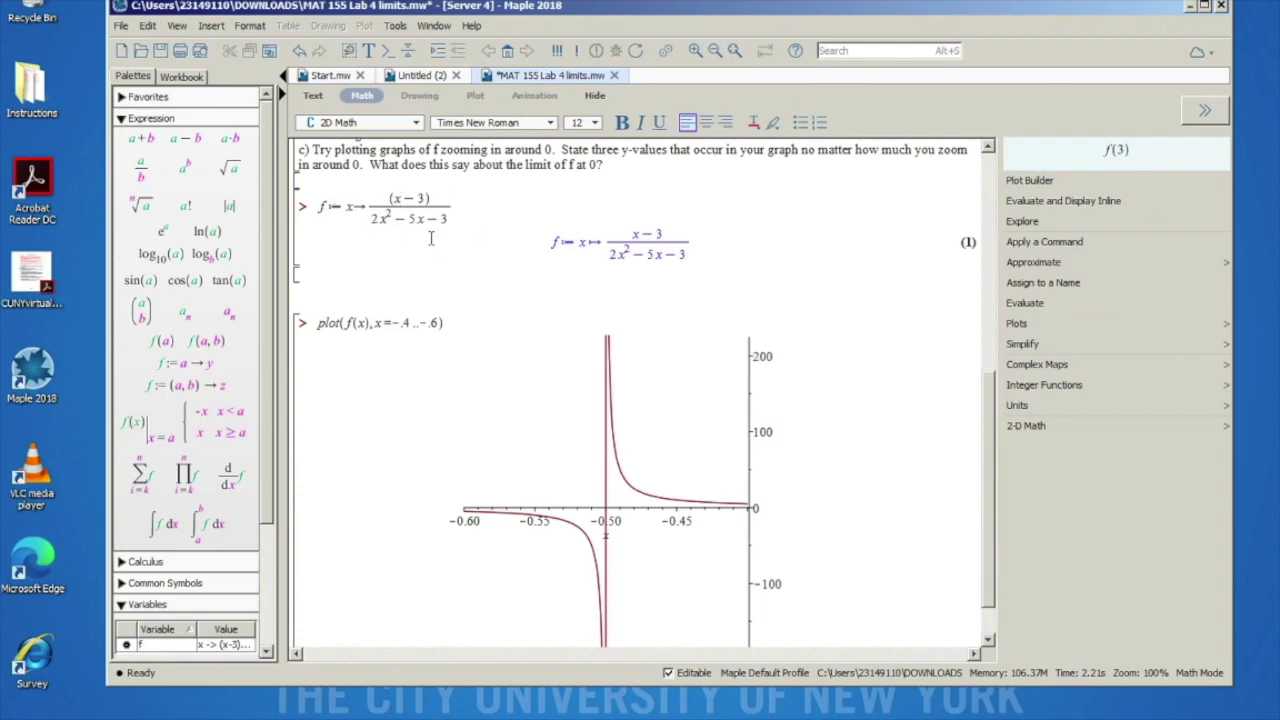
pyautogui.scroll(-1, 414, 290)
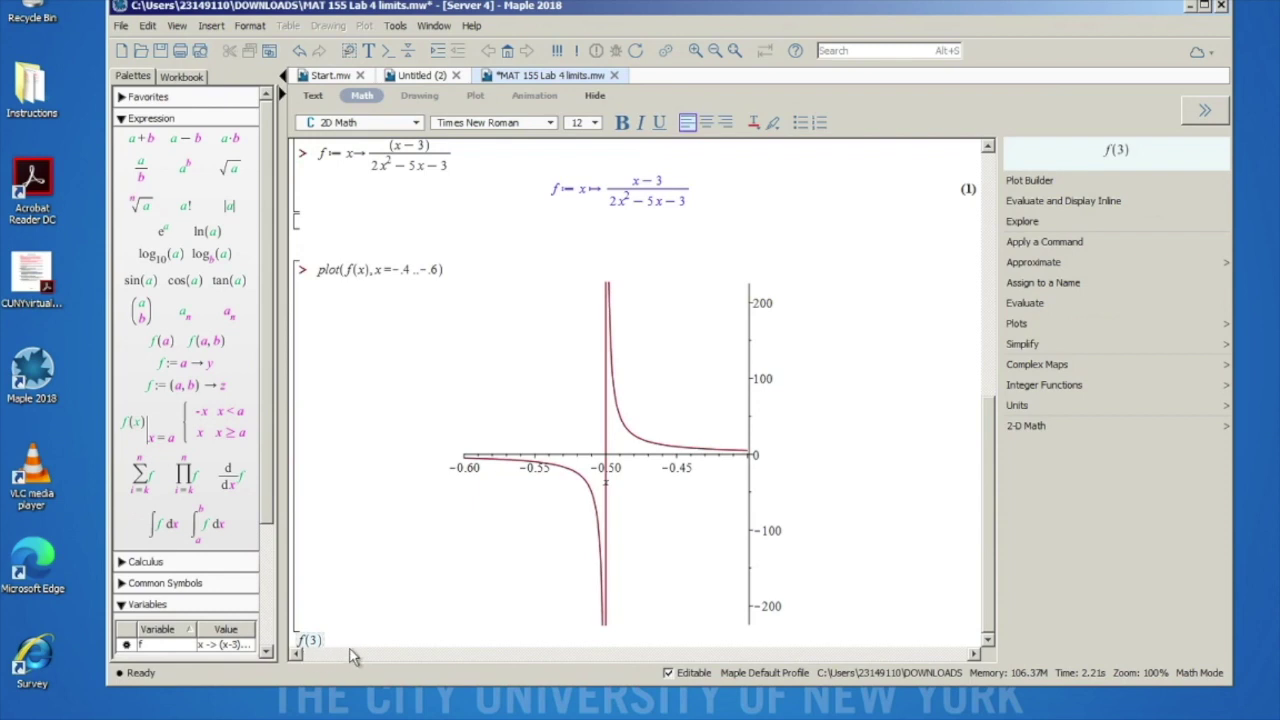
pyautogui.press('Return')
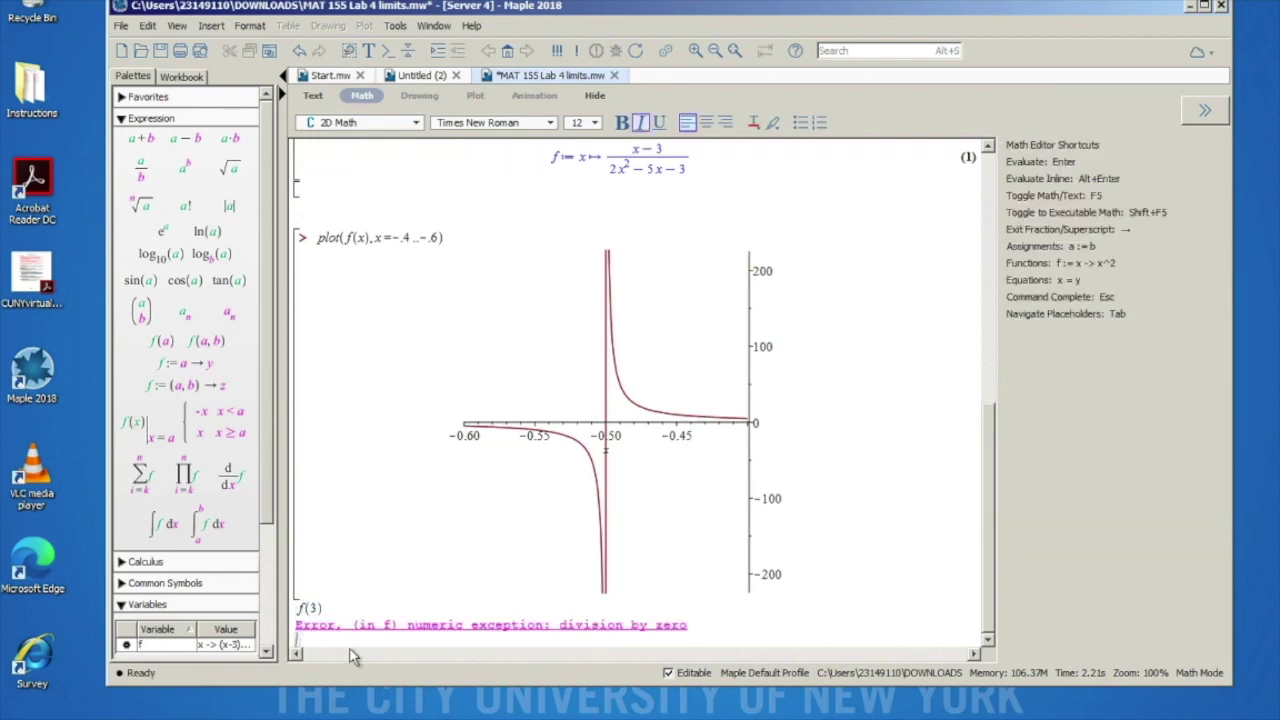
pyautogui.click(341, 606)
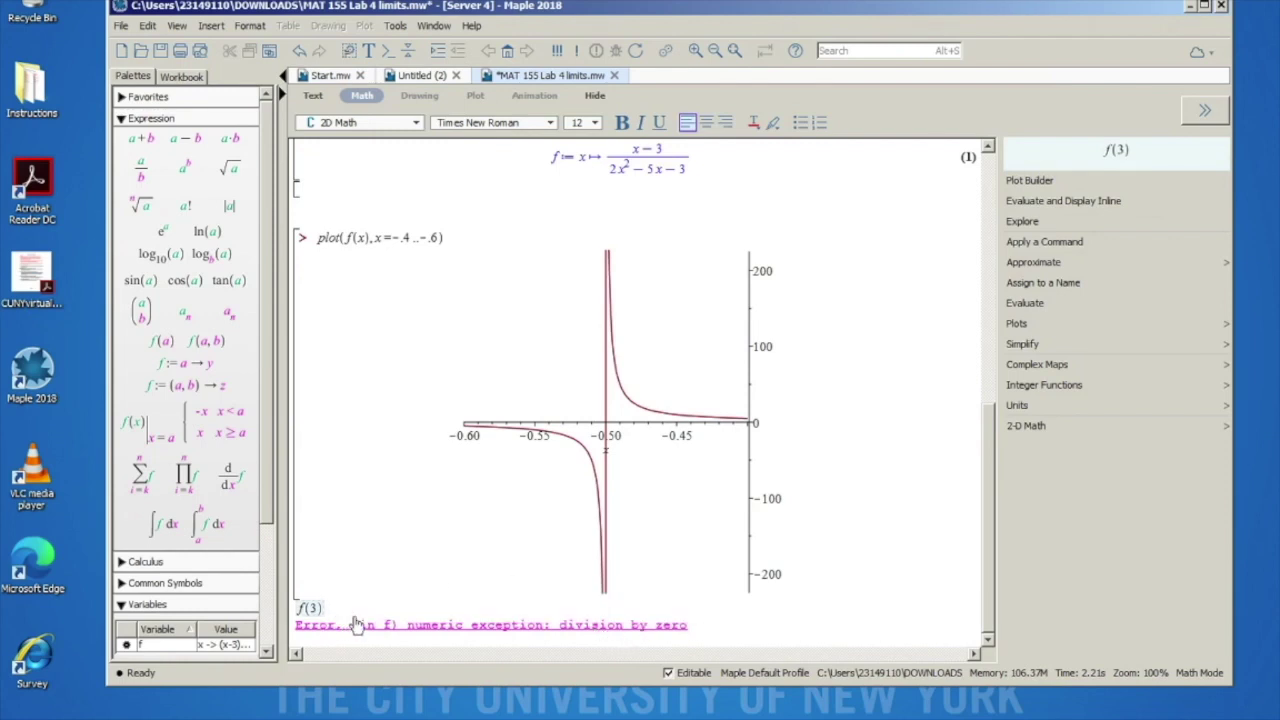
pyautogui.scroll(10, 386, 498)
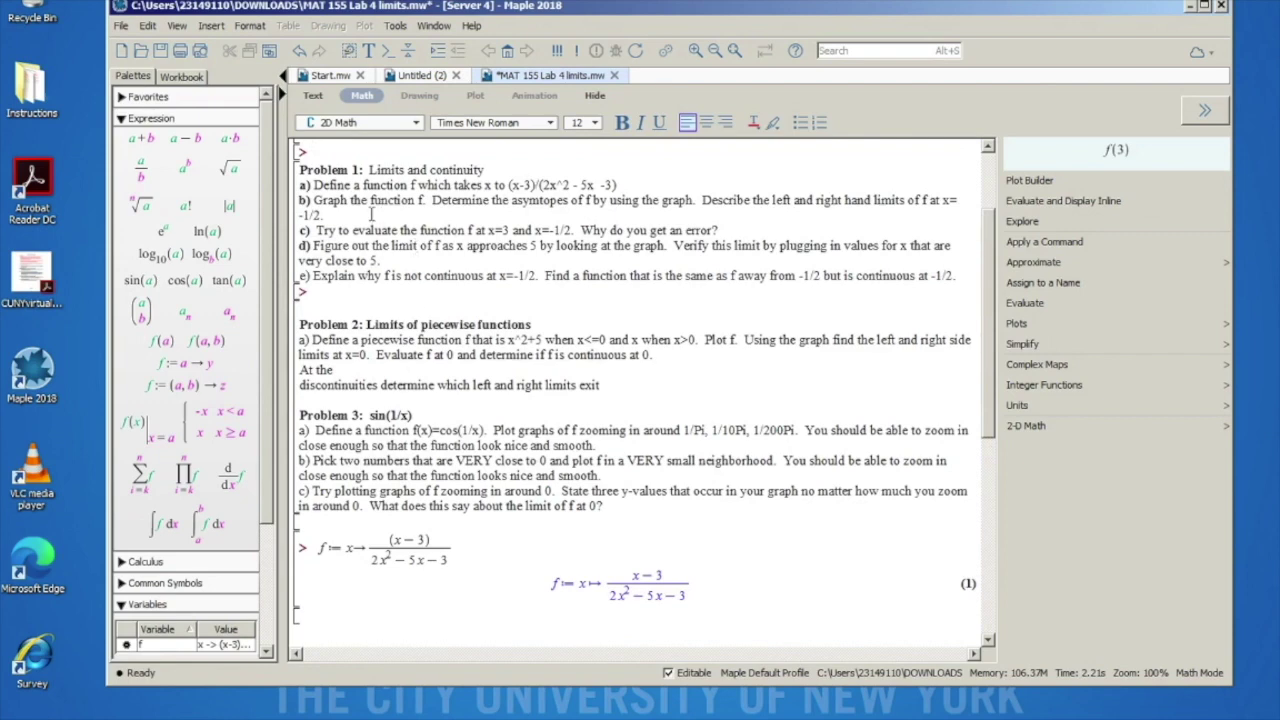
pyautogui.scroll(-10, 556, 339)
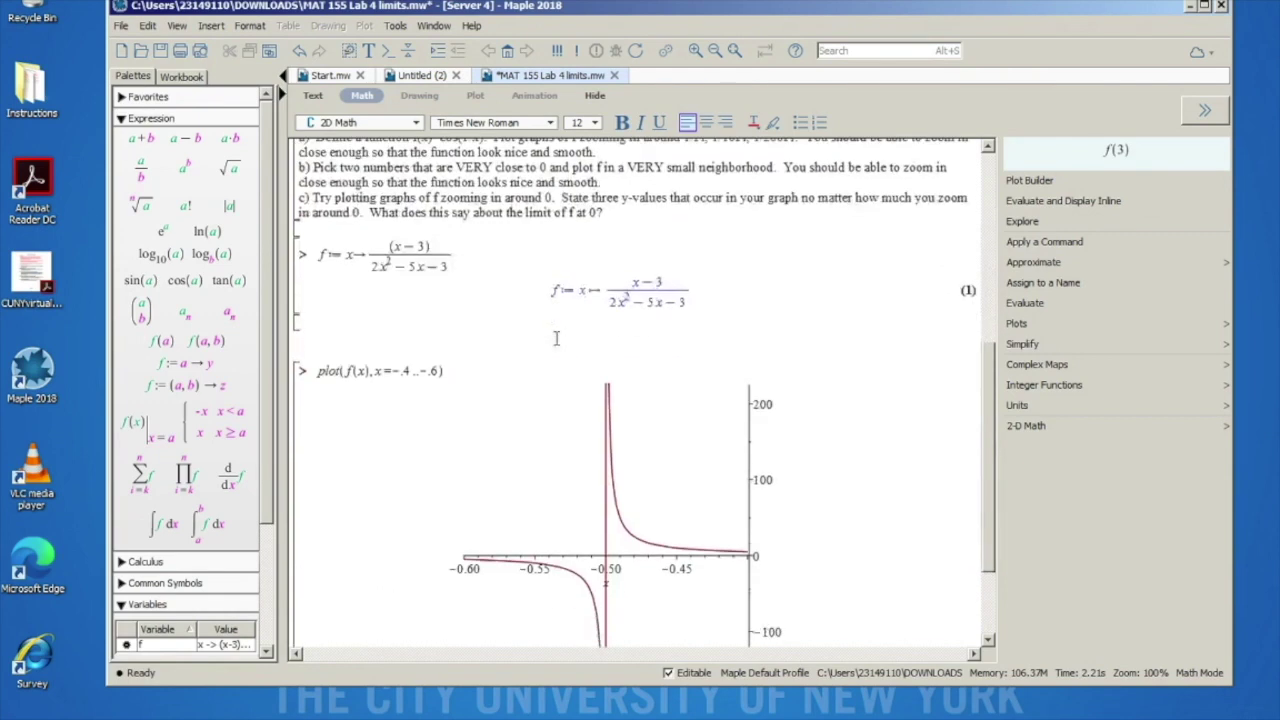
# Step: Evaluate f(-1/2) on a new line, which also raises division by zero
pyautogui.click(344, 640)
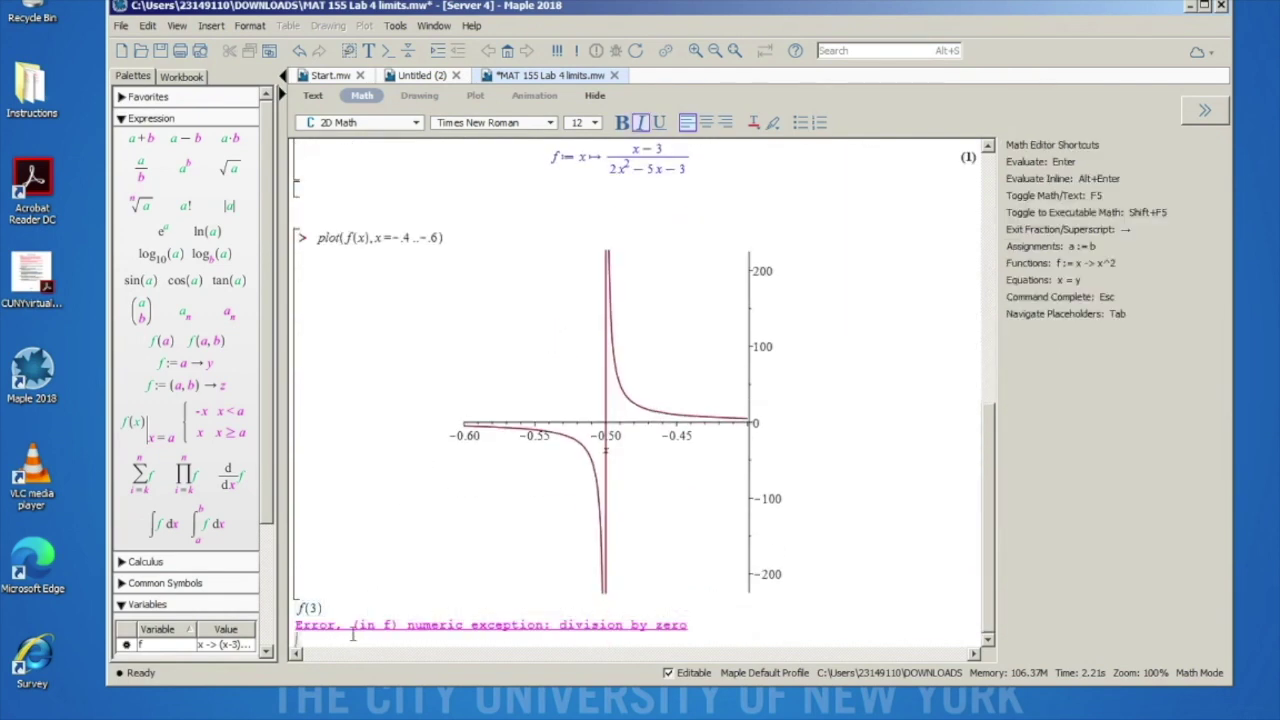
pyautogui.write('f(-1/2')
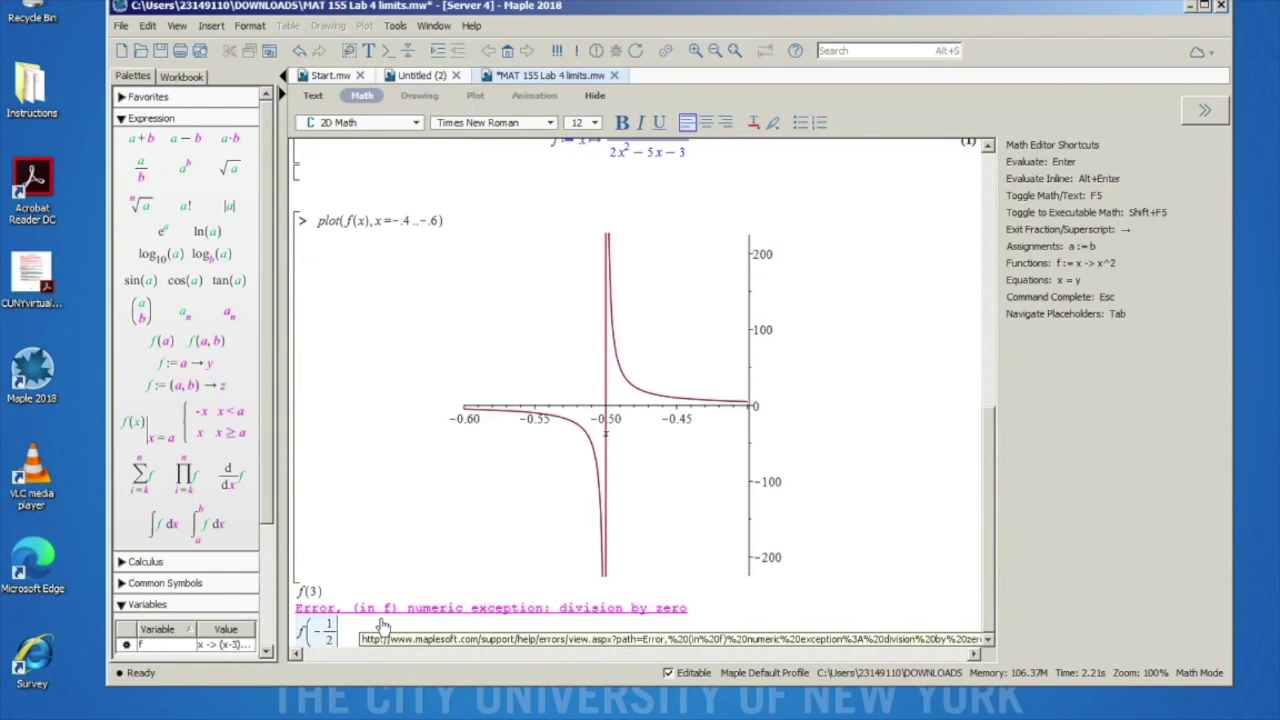
pyautogui.press('Right')
pyautogui.write(')')
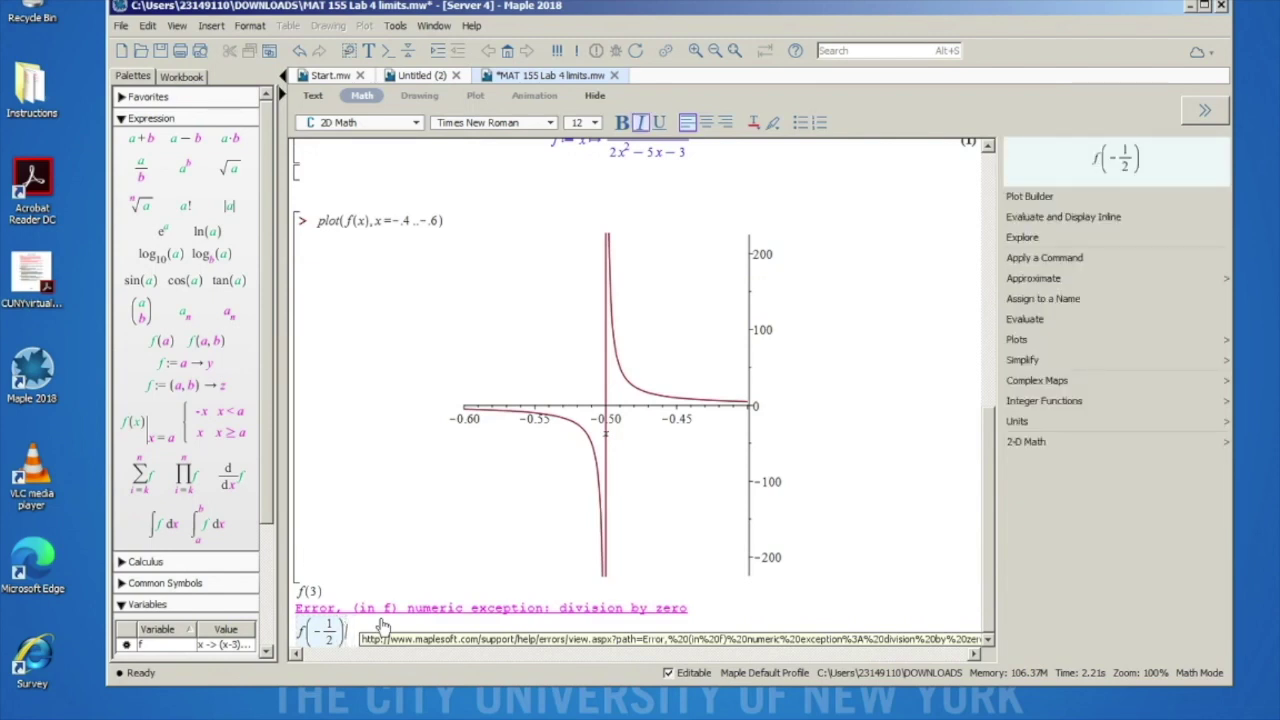
pyautogui.press('Return')
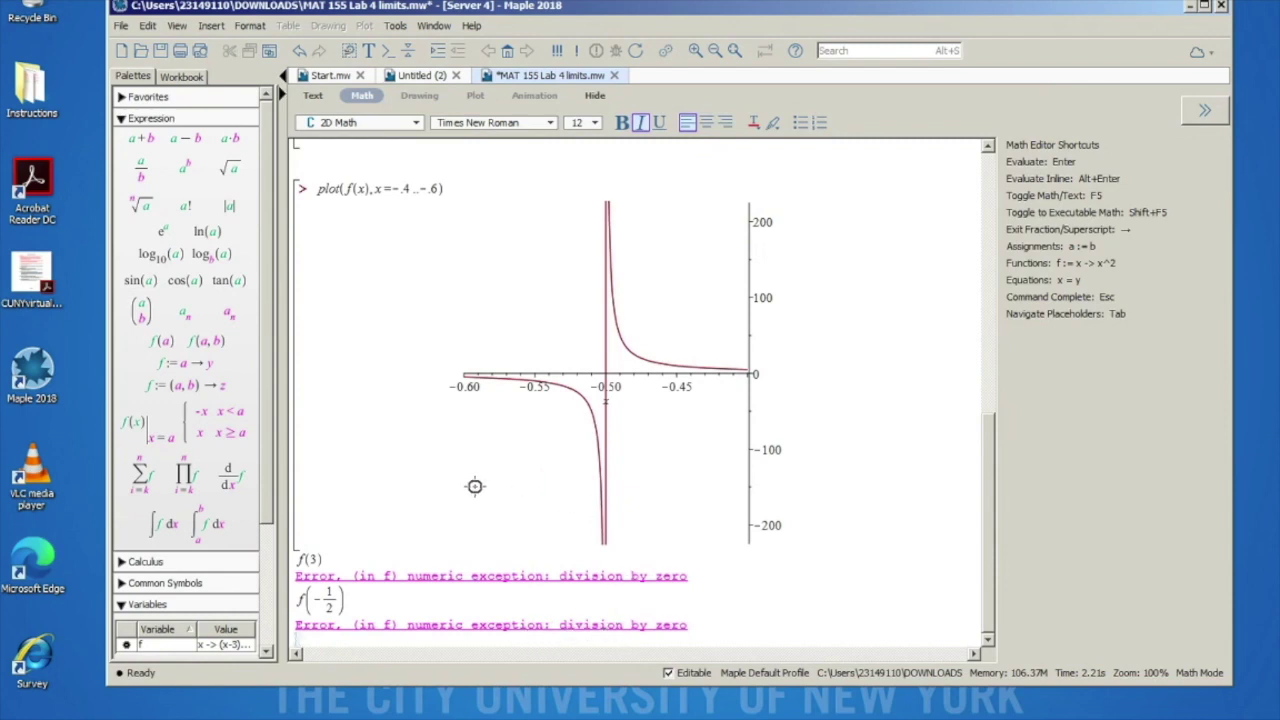
pyautogui.scroll(5, 475, 486)
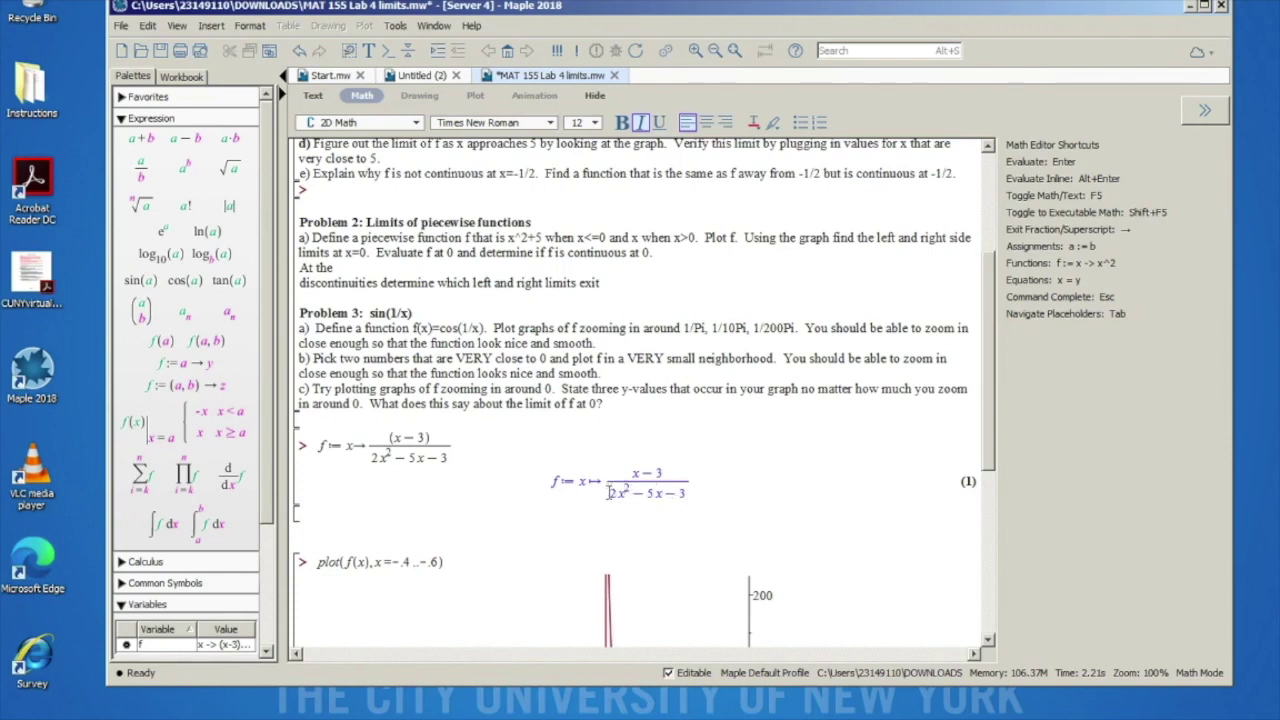
pyautogui.scroll(-5, 642, 487)
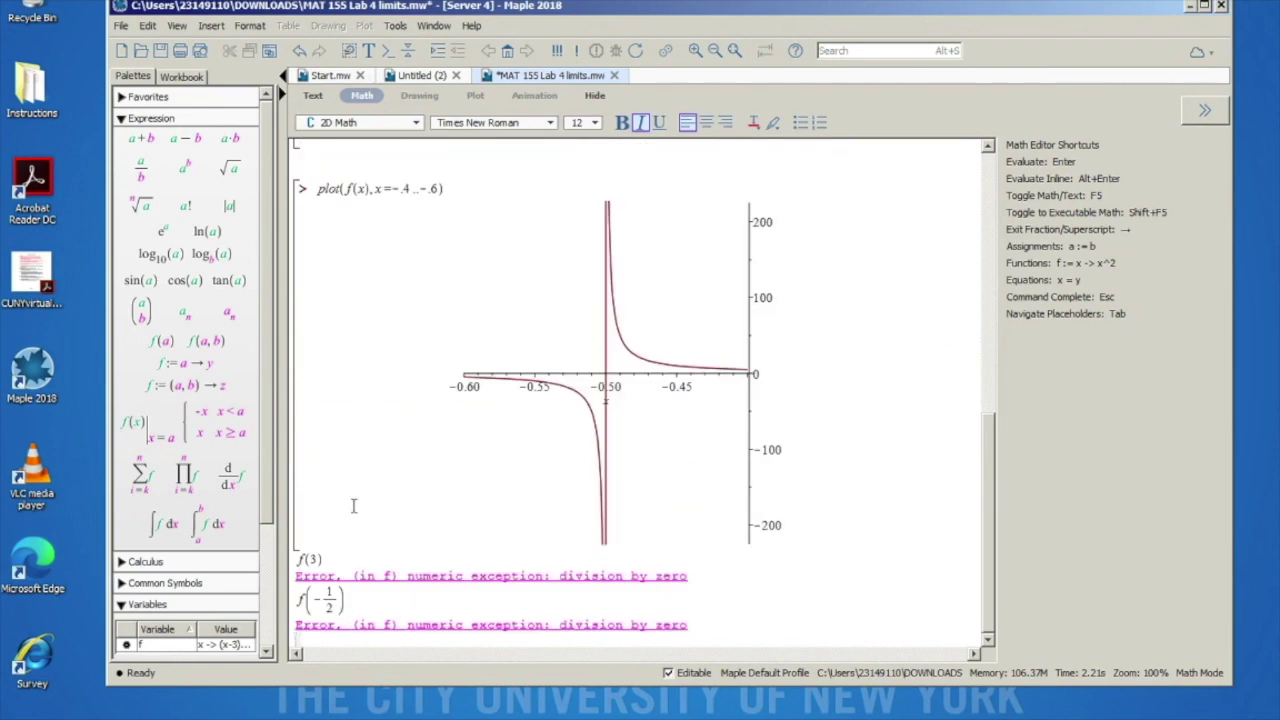
# Step: Run factor(2x^2 - 5x - 3) to get (2x+1)(x-3)
pyautogui.write('fac')
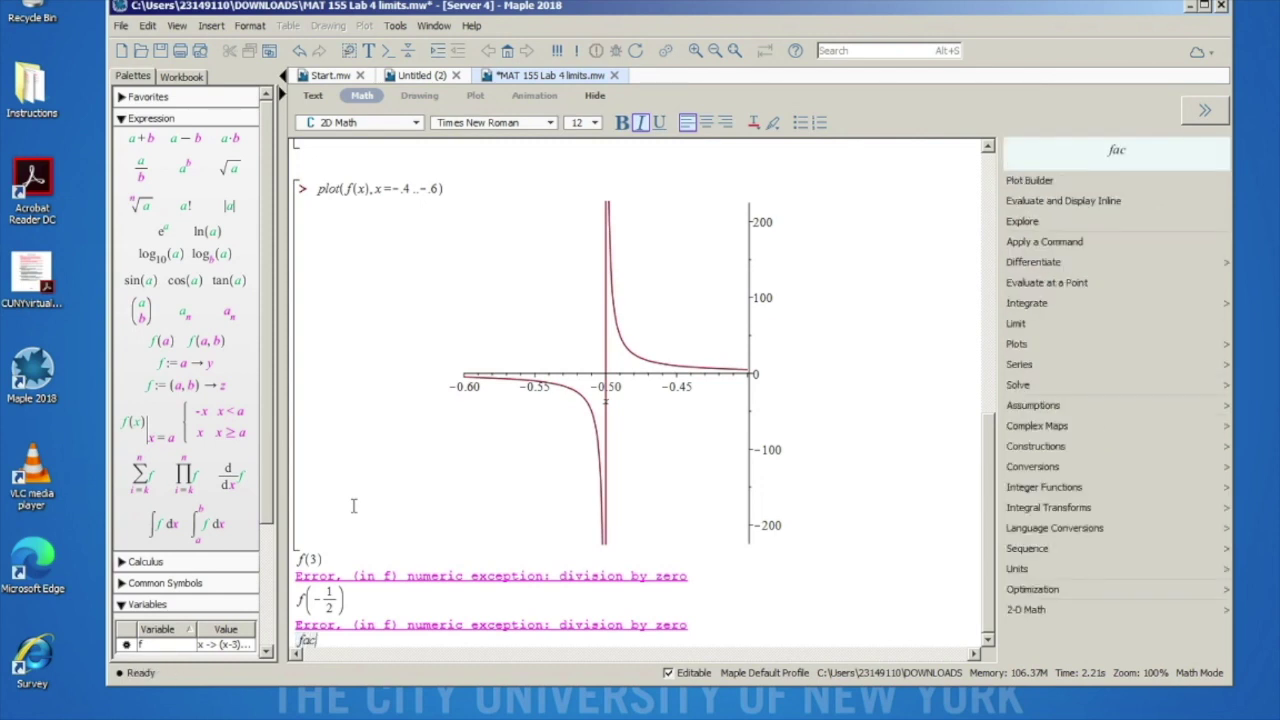
pyautogui.write('tor(')
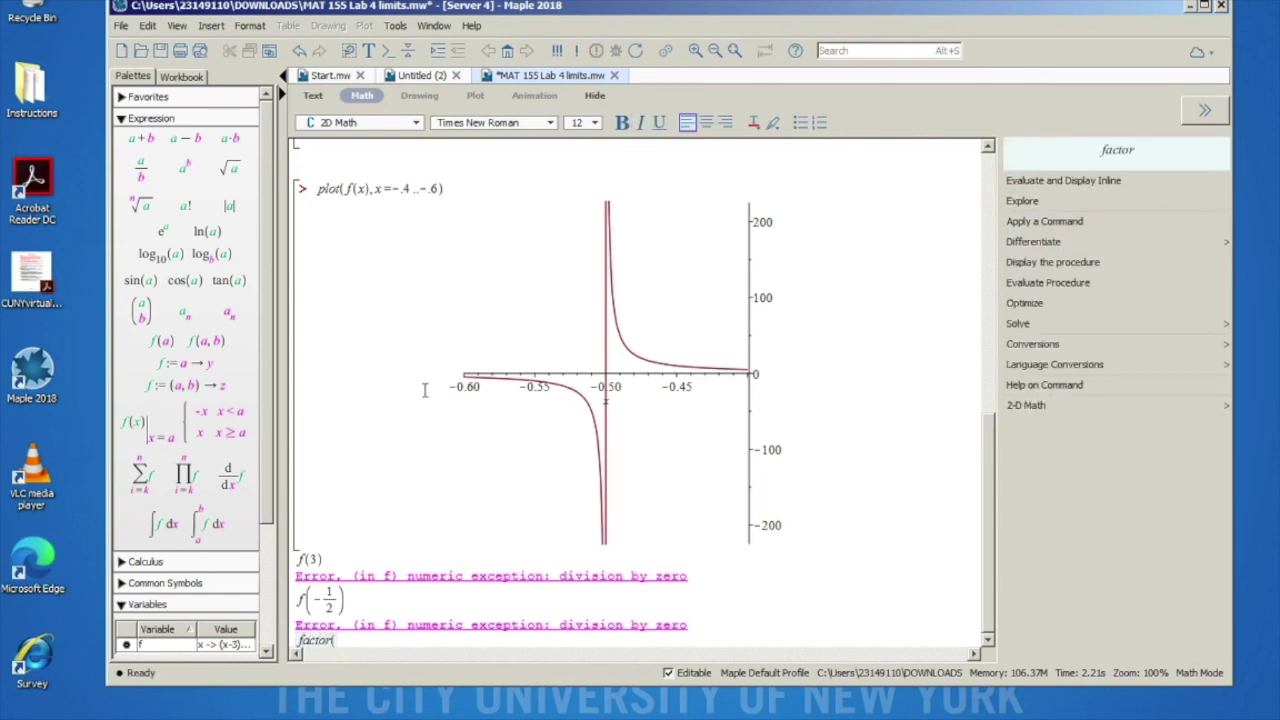
pyautogui.scroll(3, 424, 390)
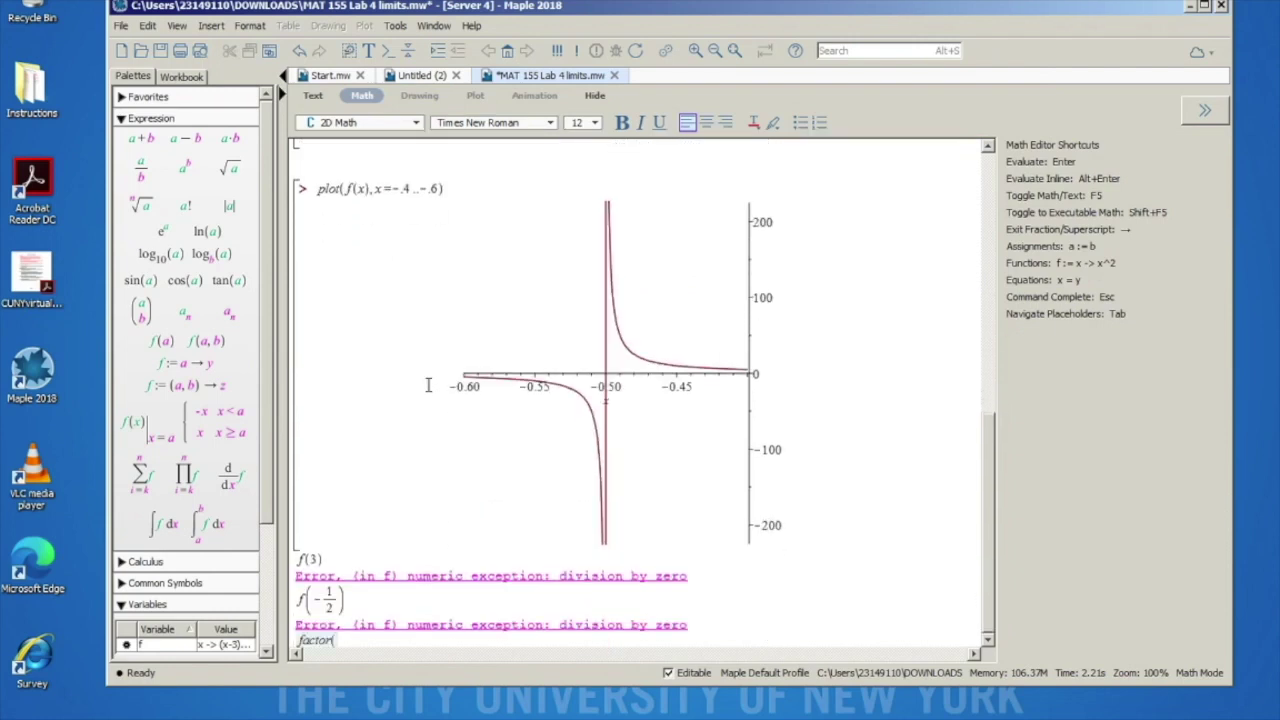
pyautogui.write('2 x^2 ')
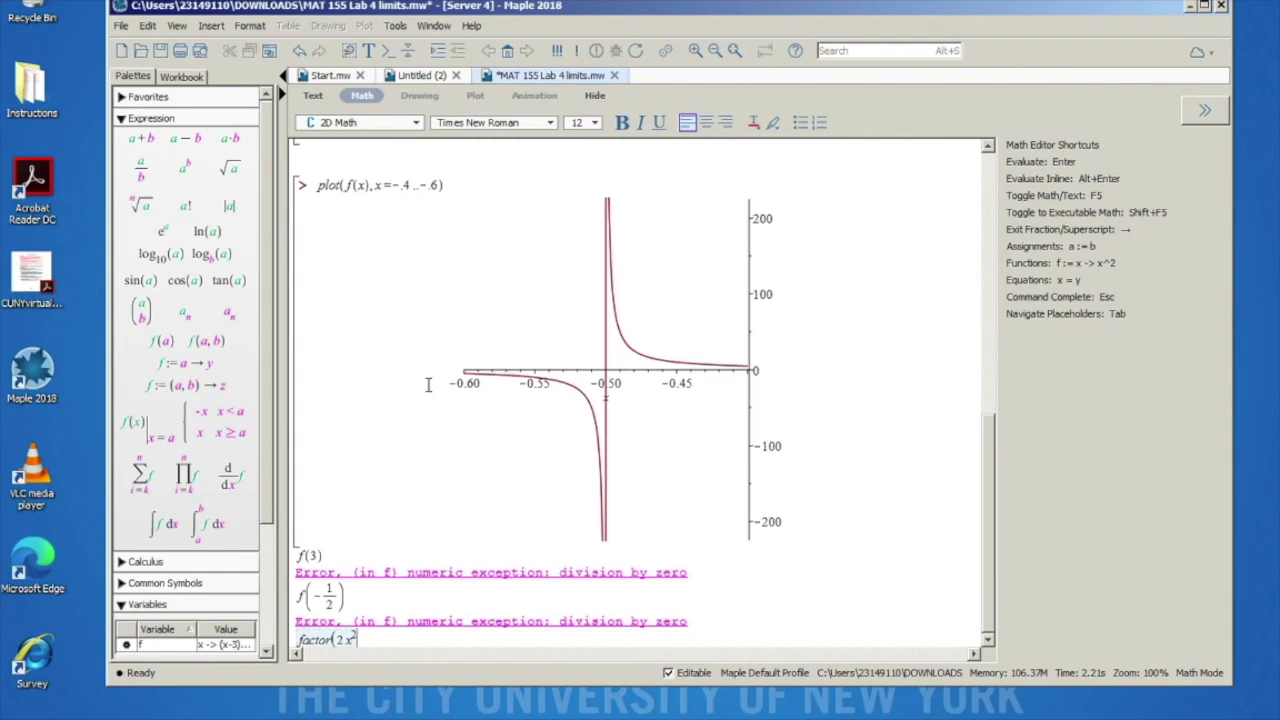
pyautogui.write('- 5 x - 3)')
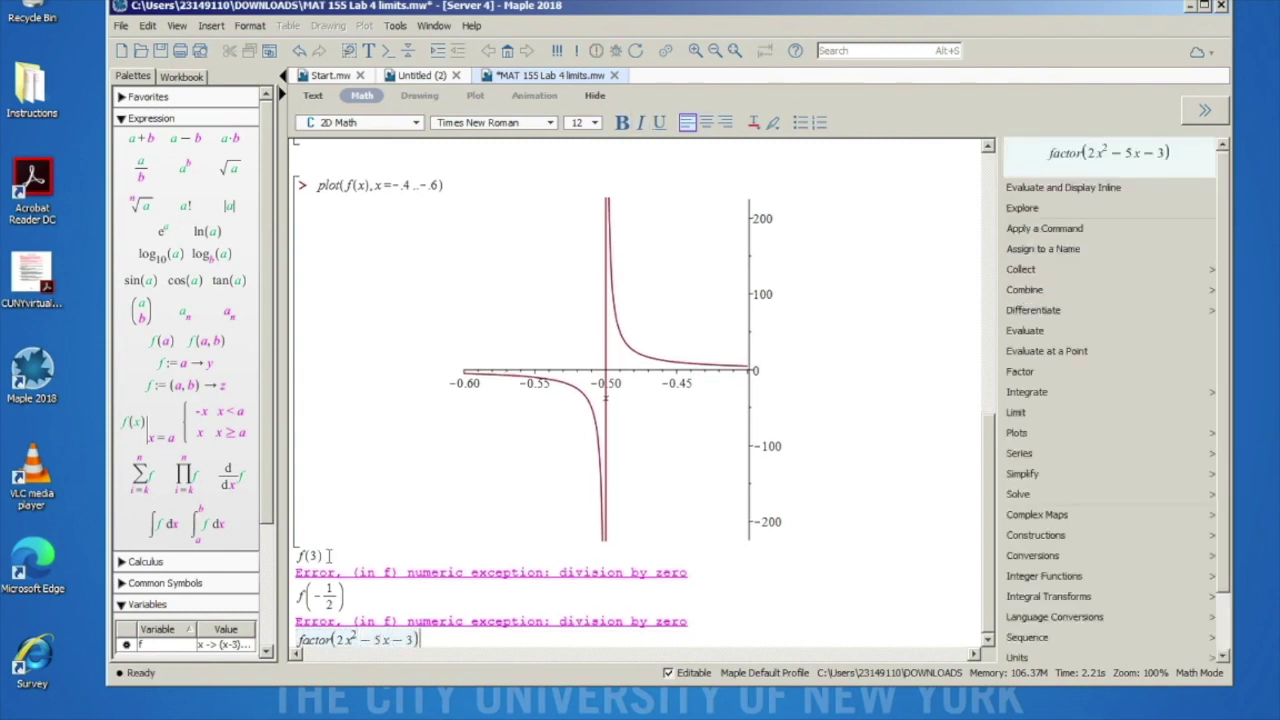
pyautogui.moveTo(298, 640); pyautogui.dragTo(331, 642)
pyautogui.press('Return')
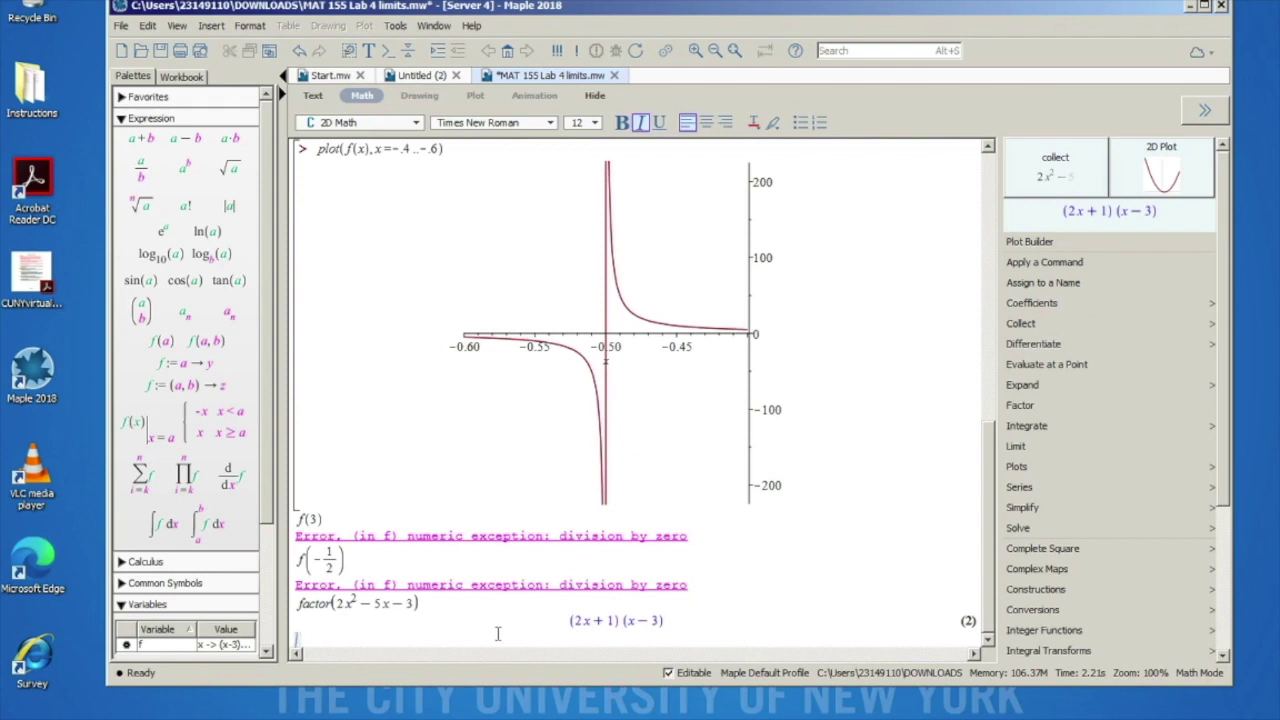
# Step: Run solve(2x + 1 = 0, x) to get -1/2, then go to the empty line below
pyautogui.write('solv')
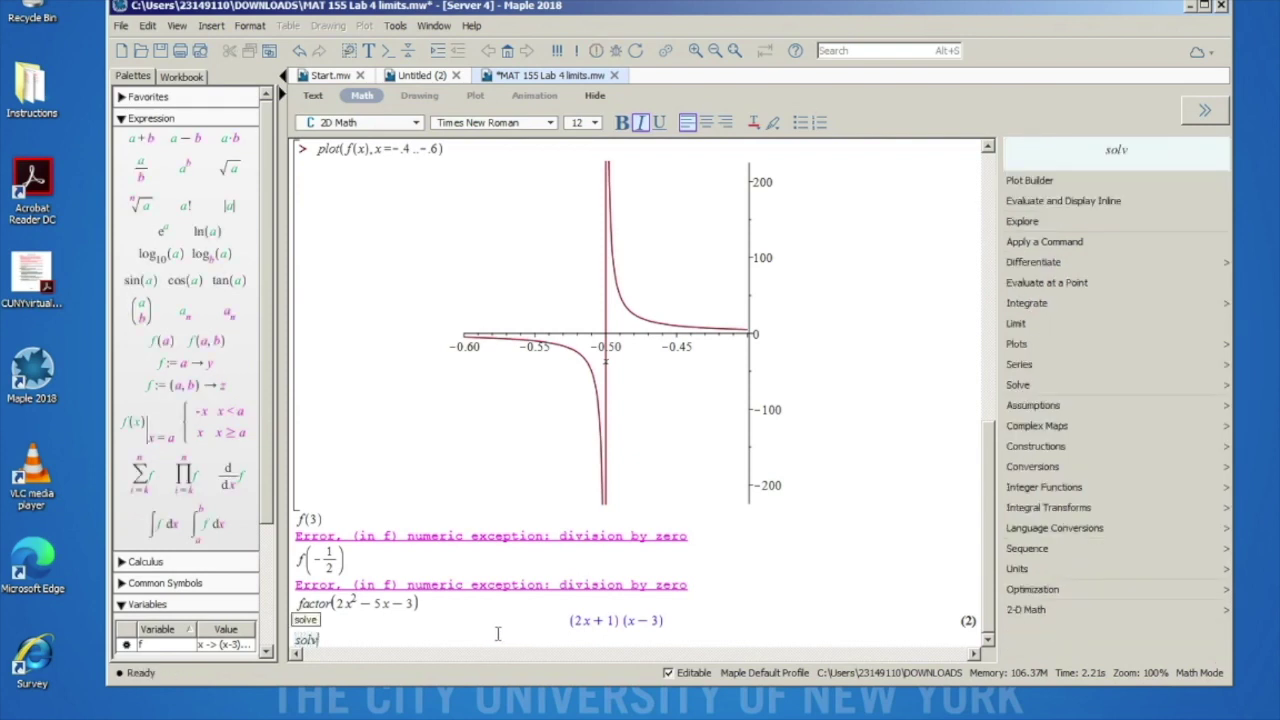
pyautogui.write('e')
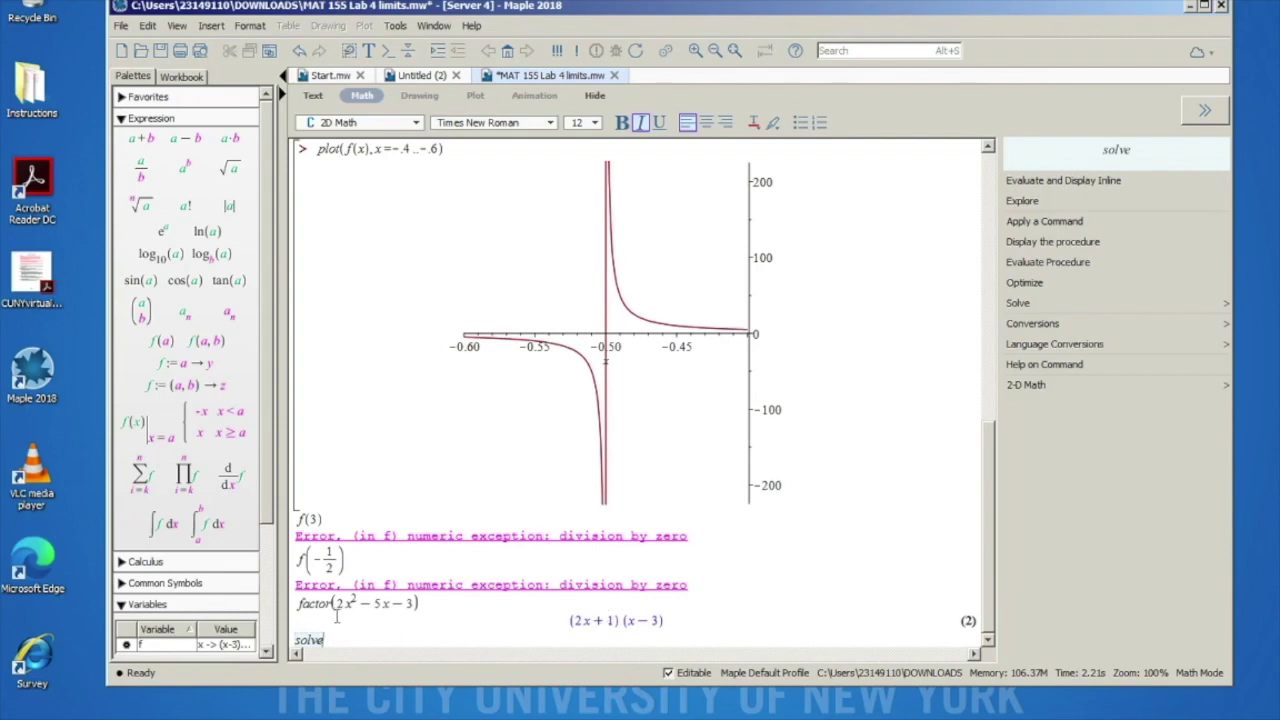
pyautogui.write('(2 x ')
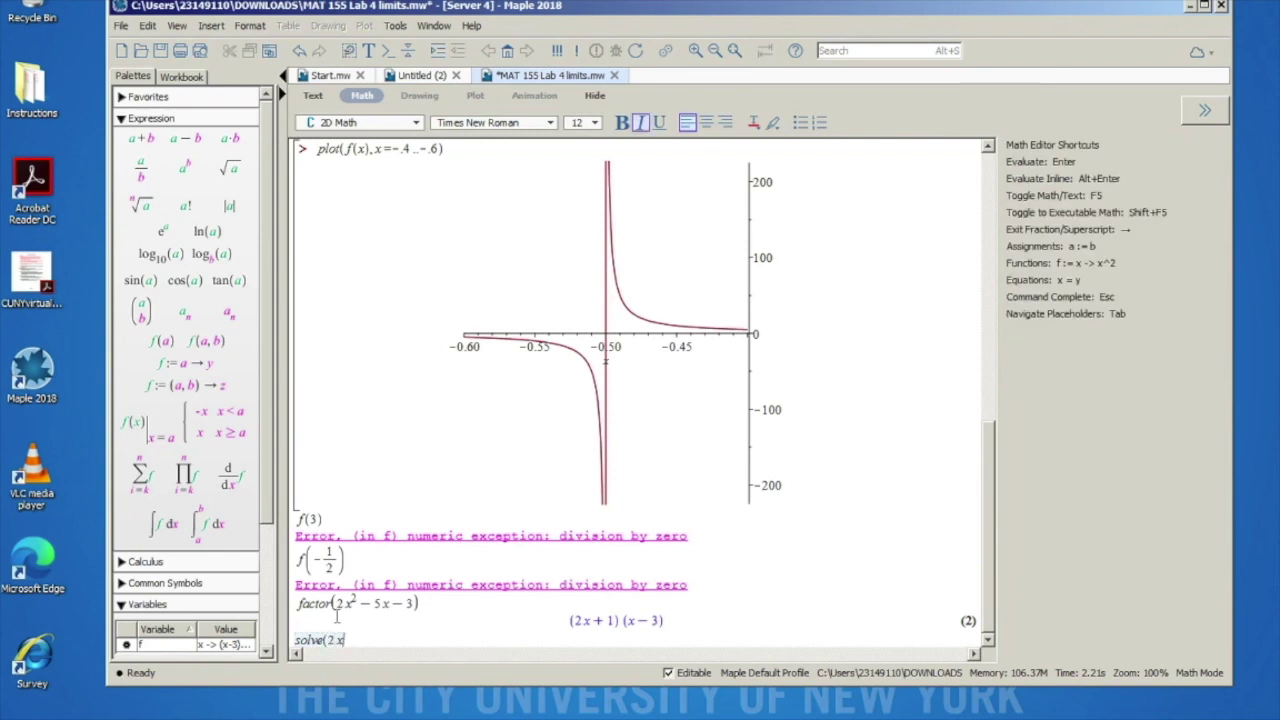
pyautogui.write('+ 1 = ')
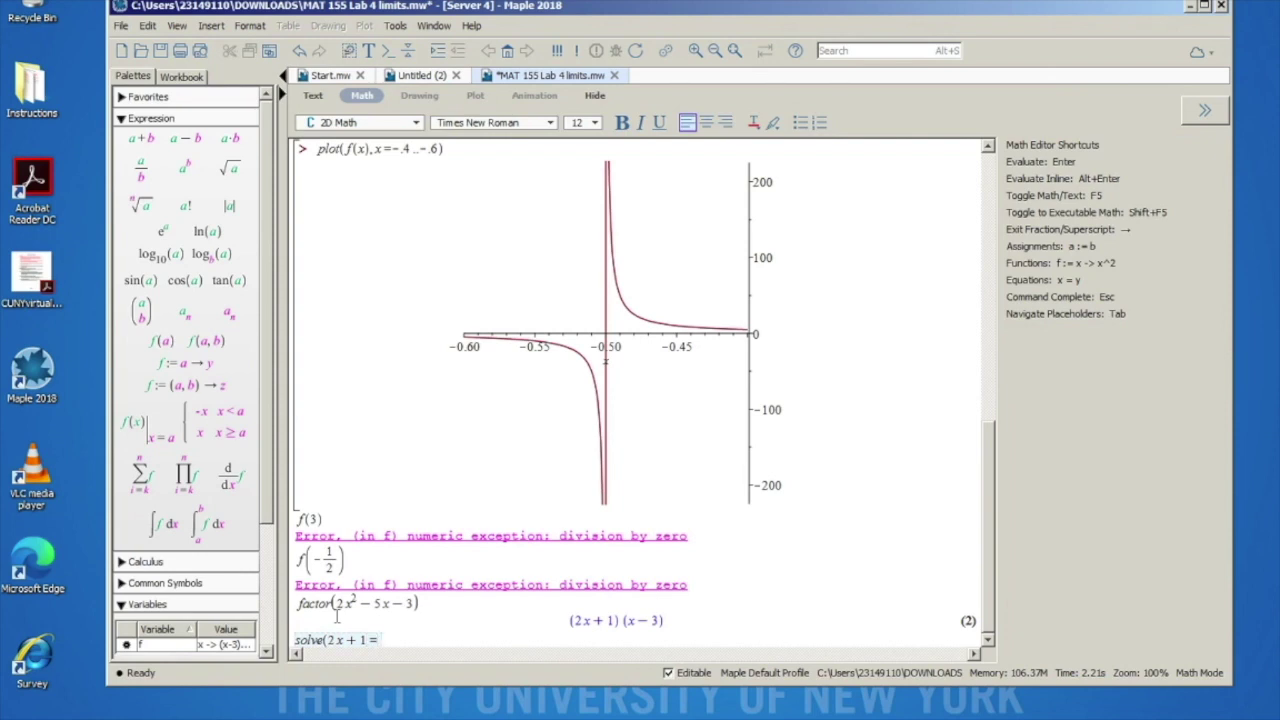
pyautogui.write('0, x)')
pyautogui.press('Return')
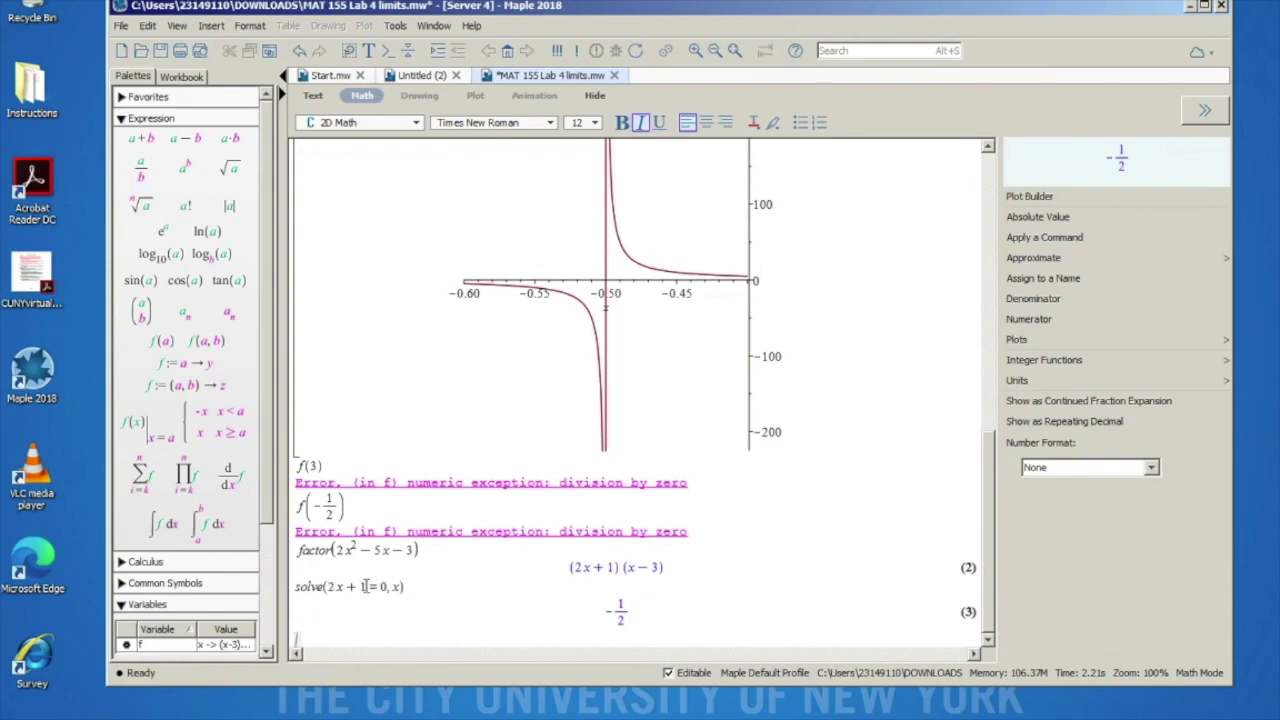
pyautogui.moveTo(367, 587); pyautogui.dragTo(330, 587)
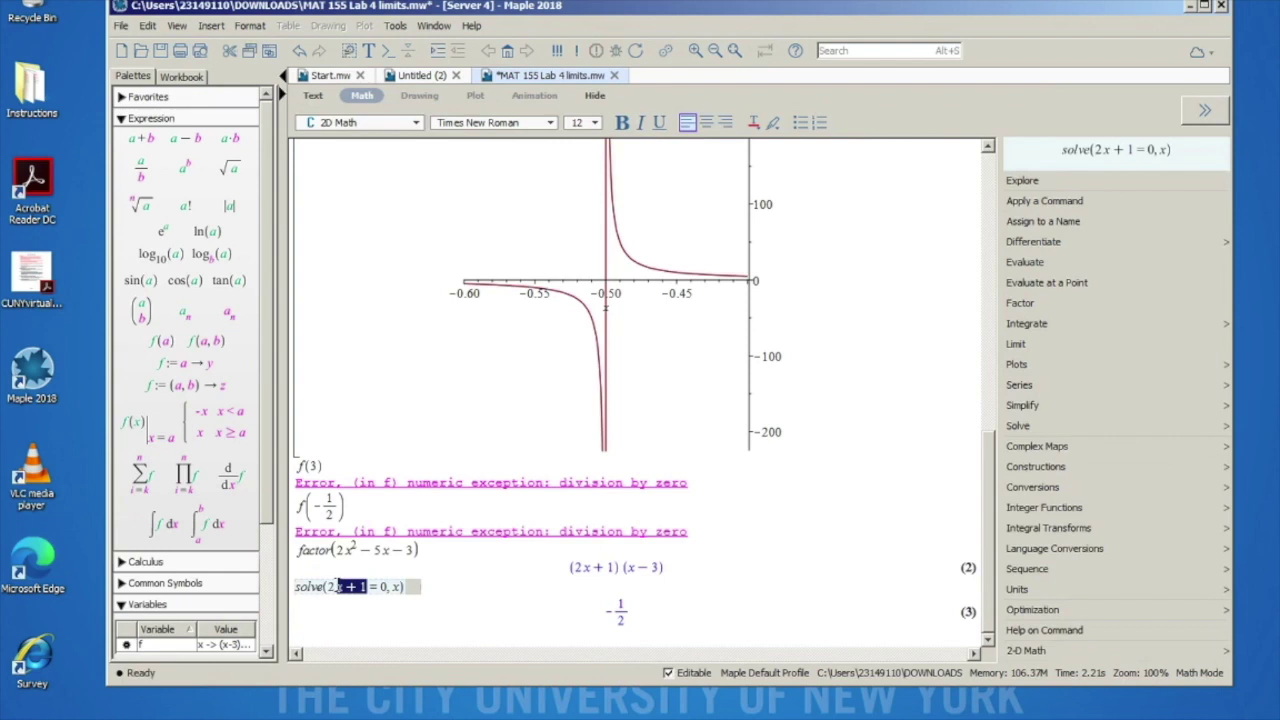
pyautogui.click(628, 620)
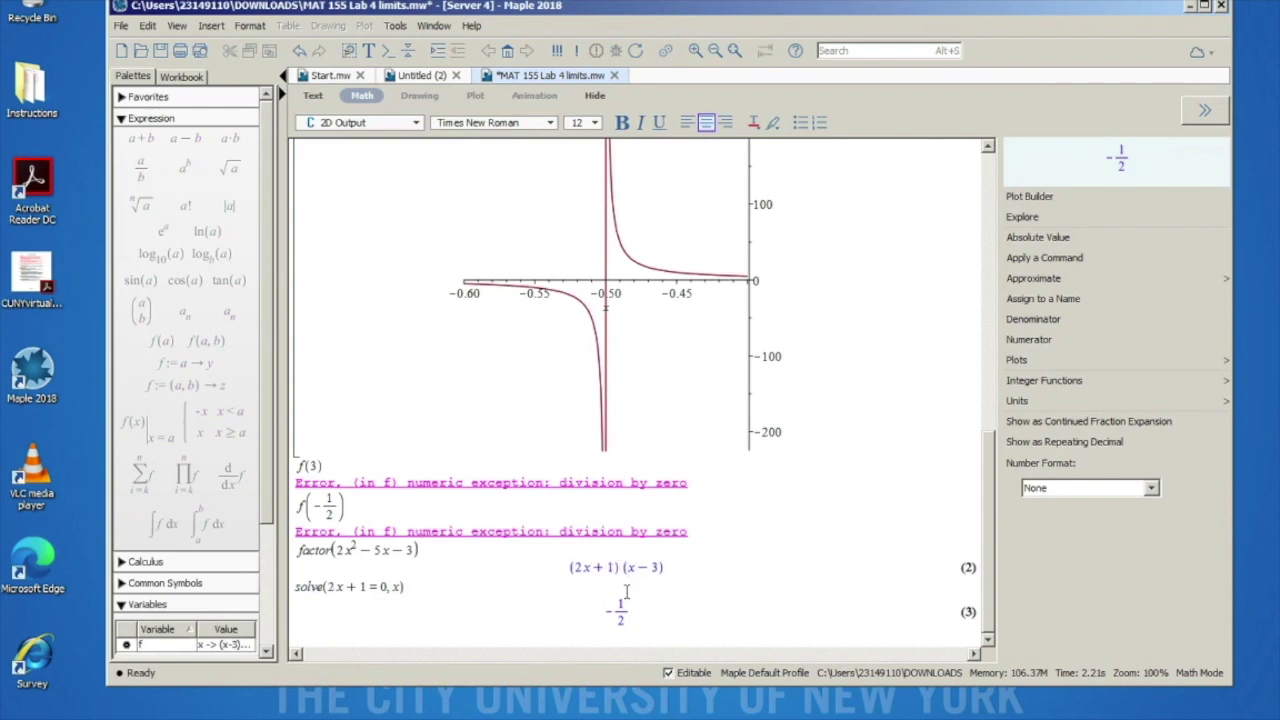
pyautogui.click(342, 631)
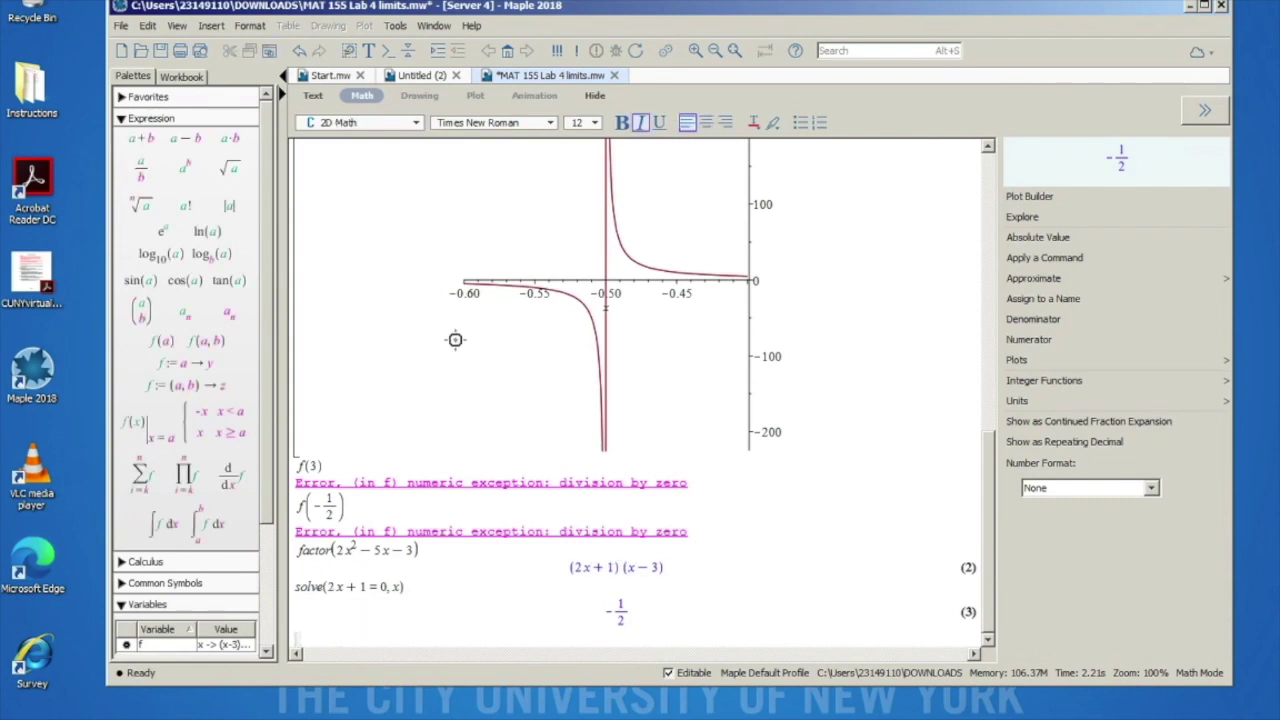
# Step: Scroll up and down through the plot, both errors, the factorisation and the solve result
pyautogui.scroll(7, 455, 339)
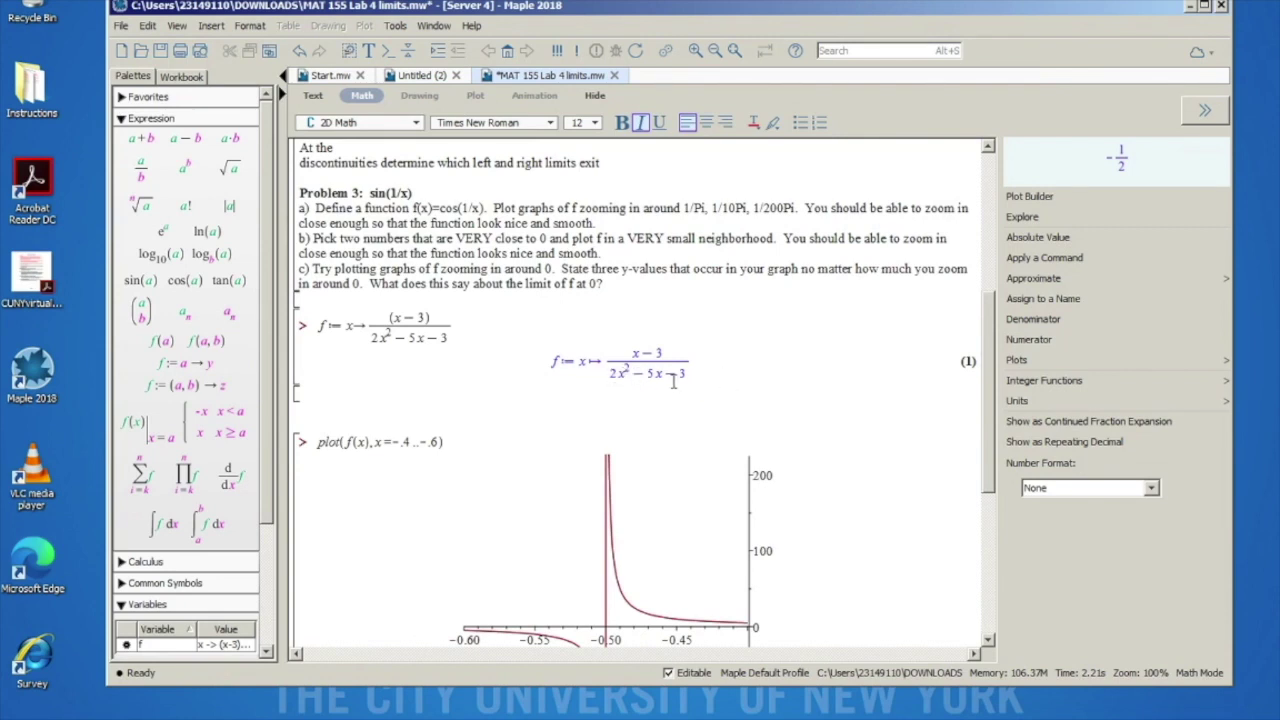
pyautogui.scroll(-2, 663, 393)
pyautogui.scroll(-6, 663, 393)
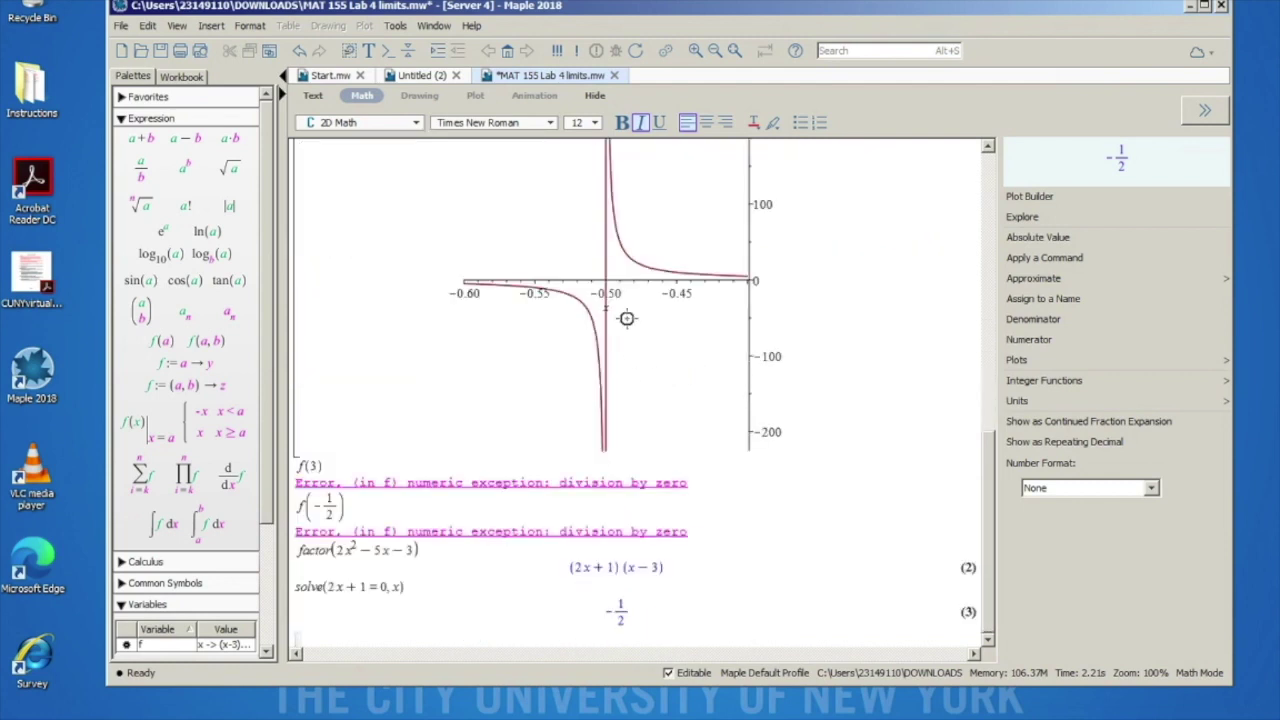
pyautogui.scroll(3, 628, 314)
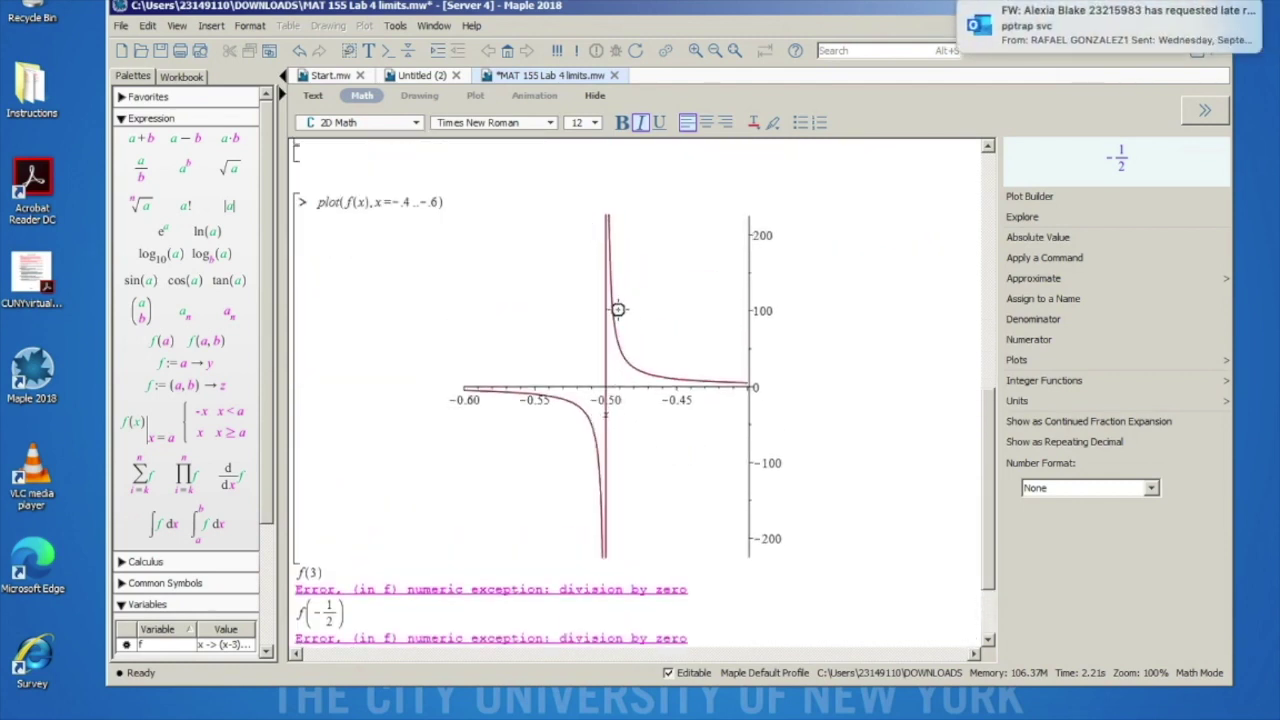
pyautogui.scroll(10, 609, 447)
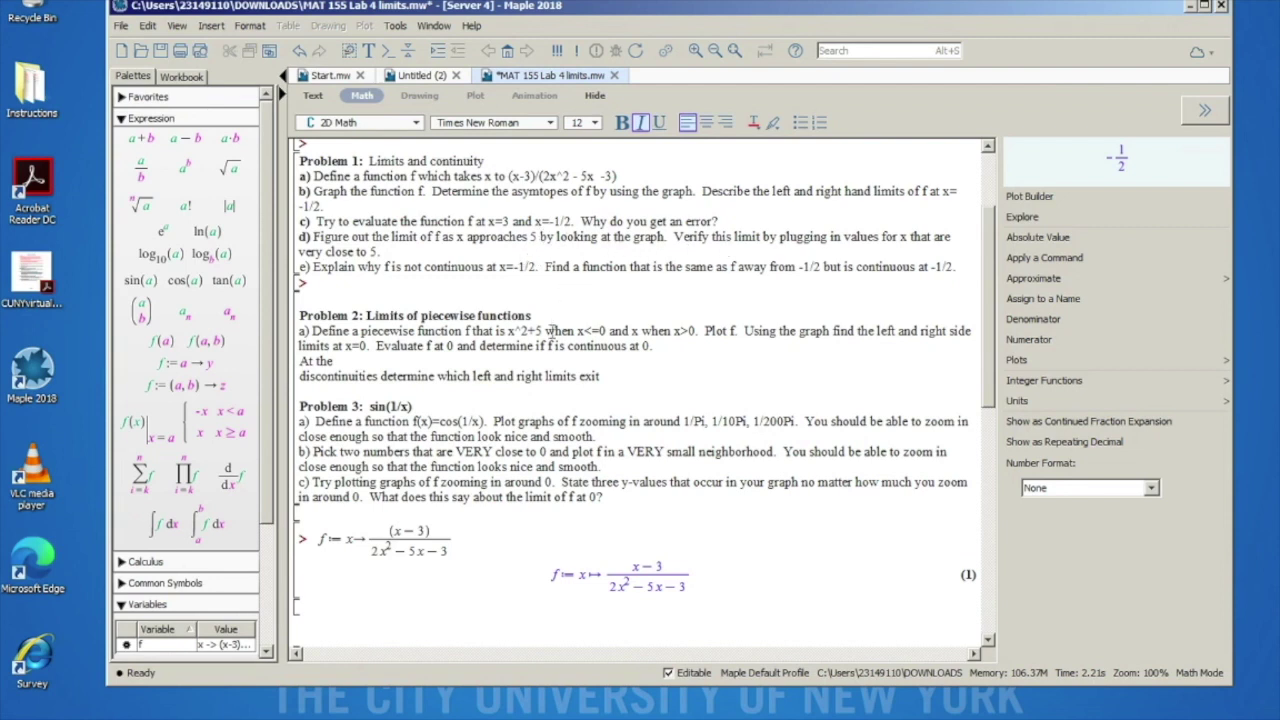
pyautogui.scroll(-10, 552, 334)
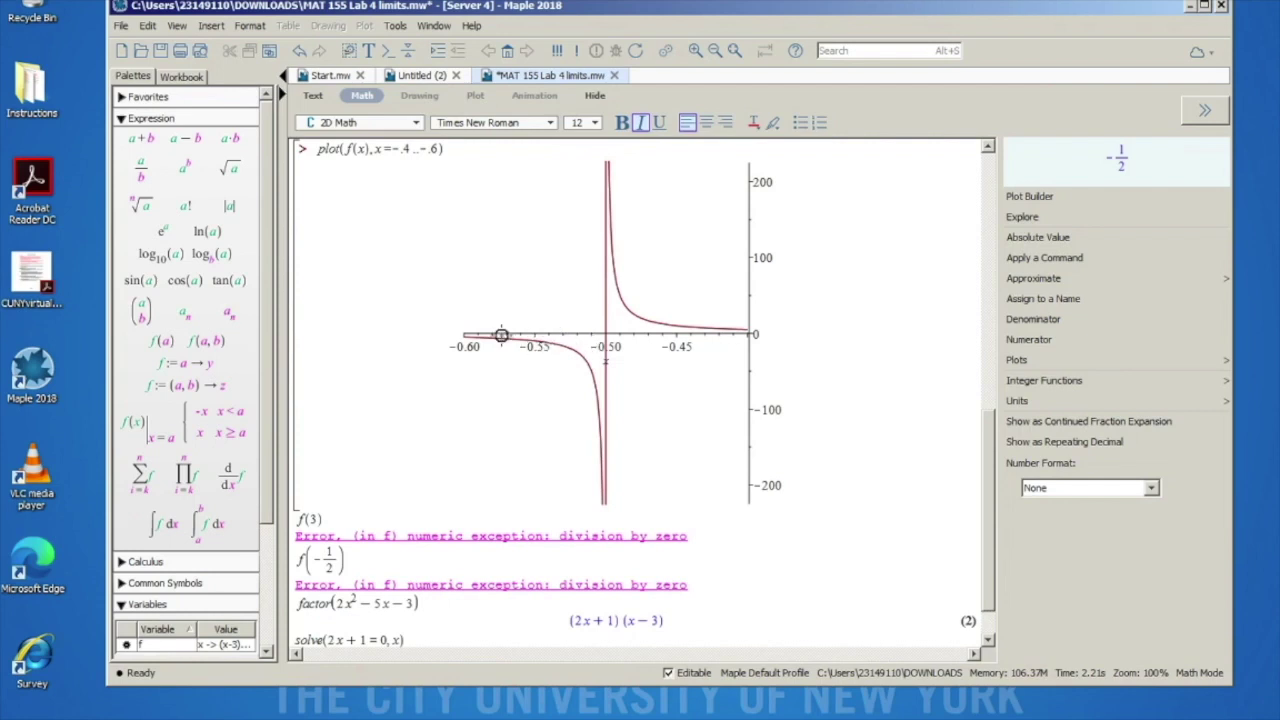
pyautogui.scroll(3, 502, 335)
pyautogui.scroll(-4, 502, 335)
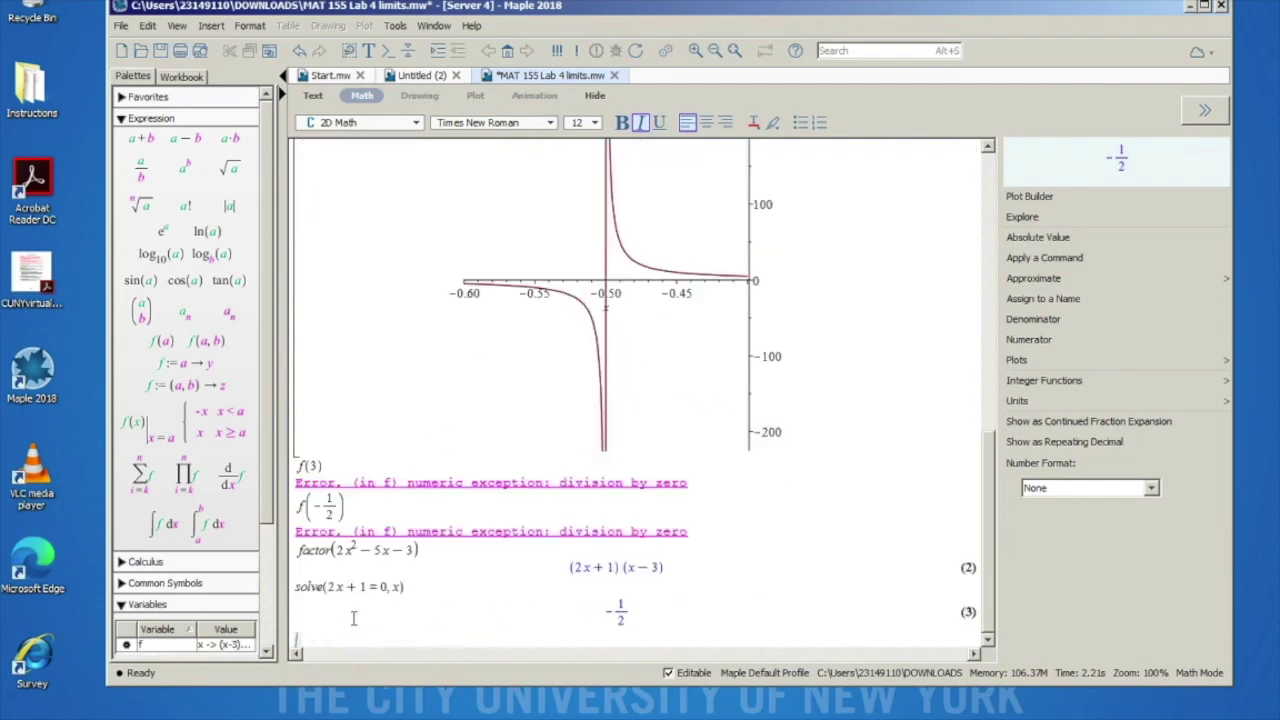
# Step: Evaluate f(5) on the empty bottom line, returning 1/11 as output (4)
pyautogui.click(297, 640)
pyautogui.write('f(5)')
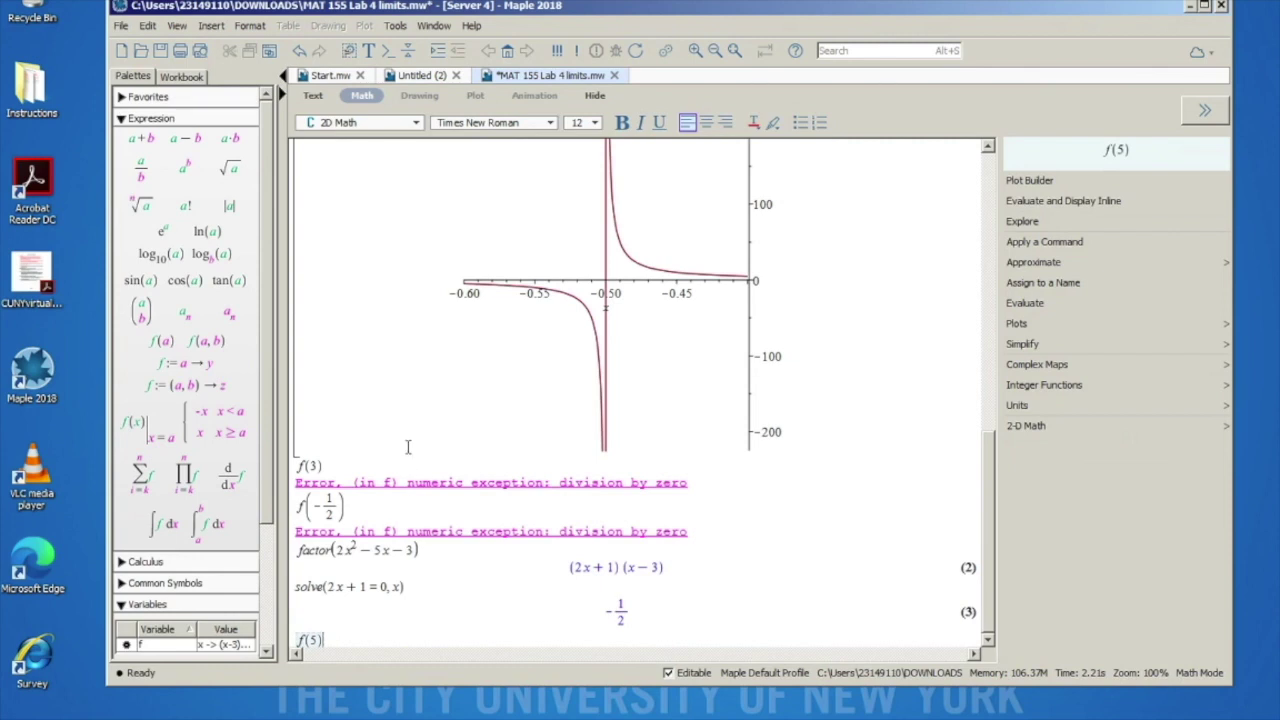
pyautogui.press('Return')
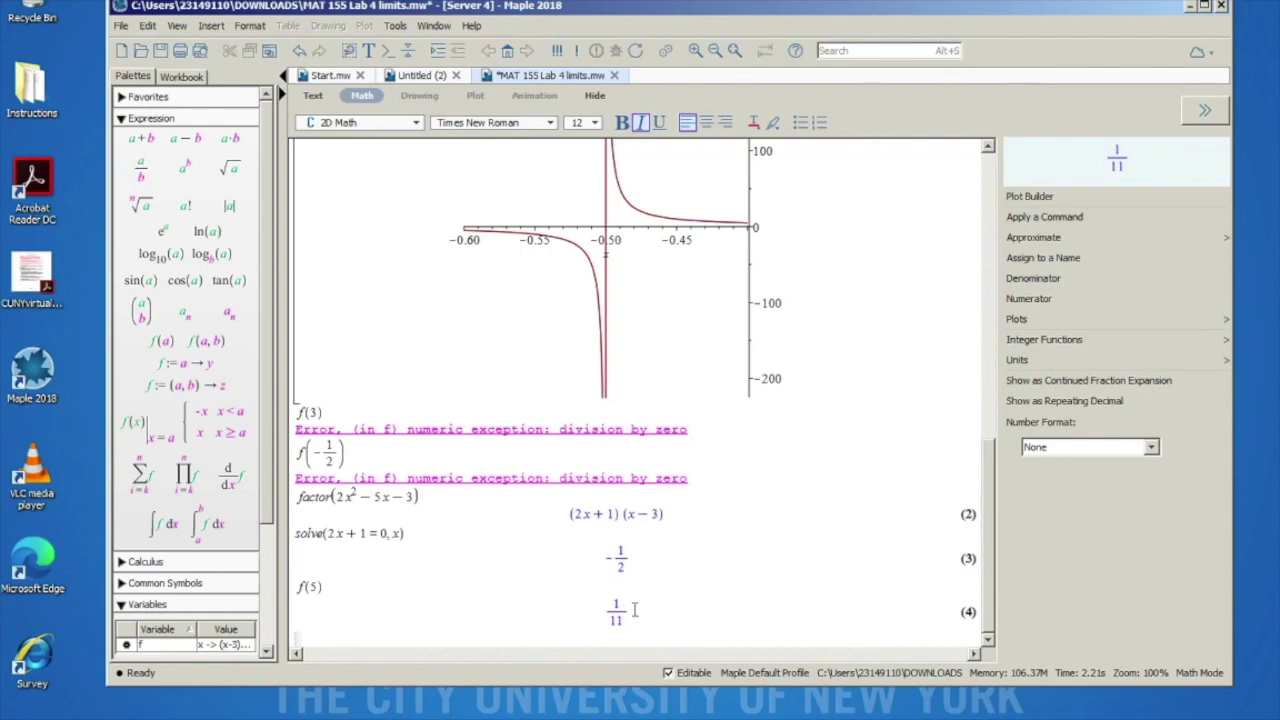
pyautogui.scroll(5, 709, 307)
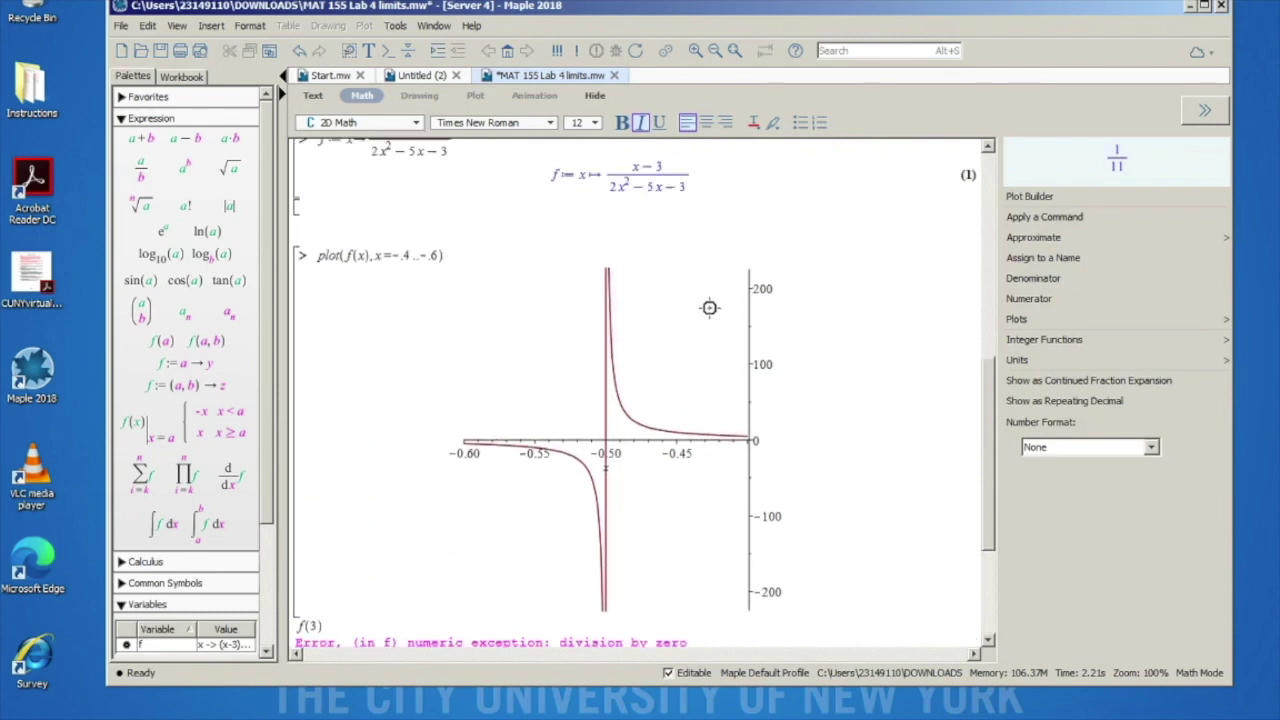
pyautogui.scroll(-5, 506, 323)
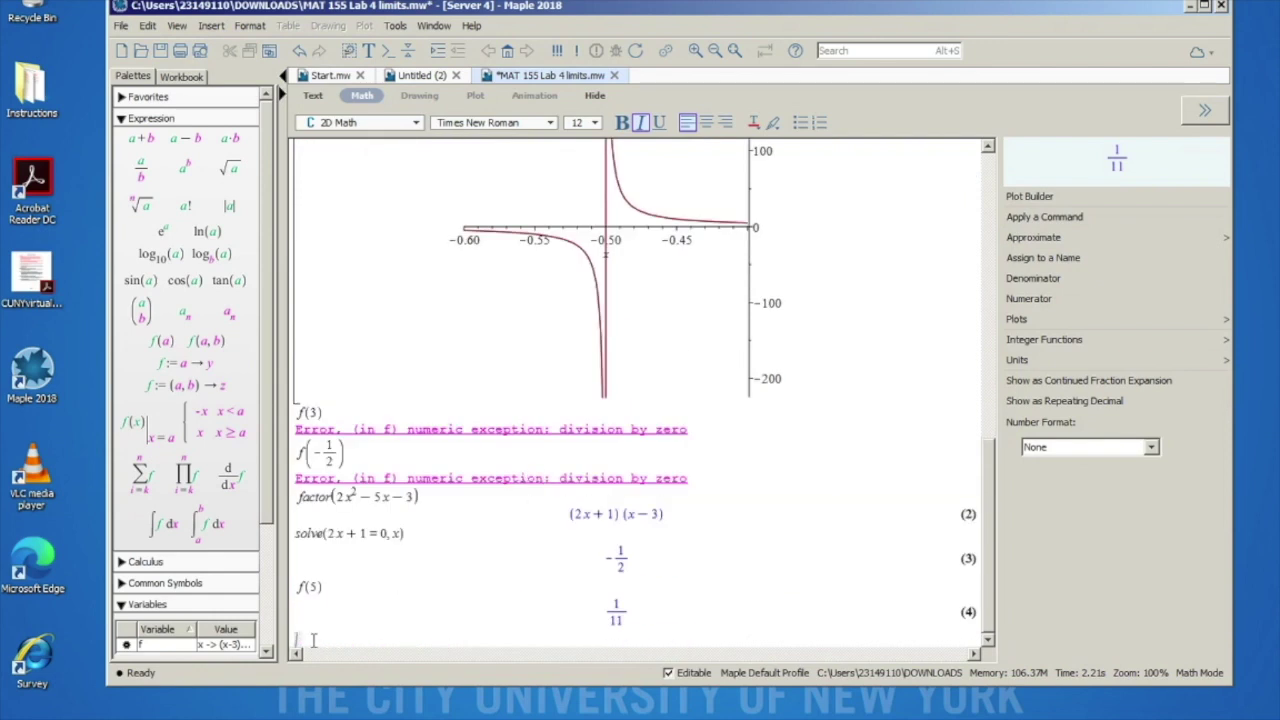
# Step: Run plot(f(x), x = 4..6) to graph f decreasing from about 0.11 to 0.08
pyautogui.write('lot(')
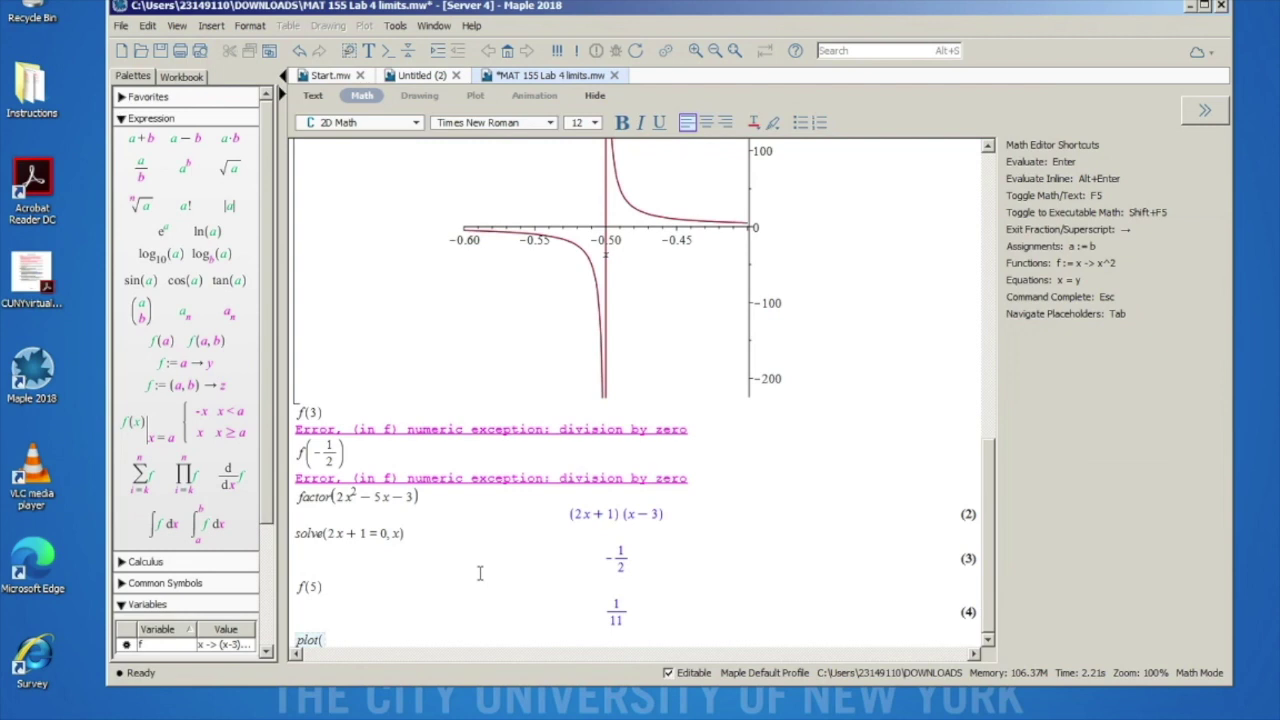
pyautogui.write('f(x), x ')
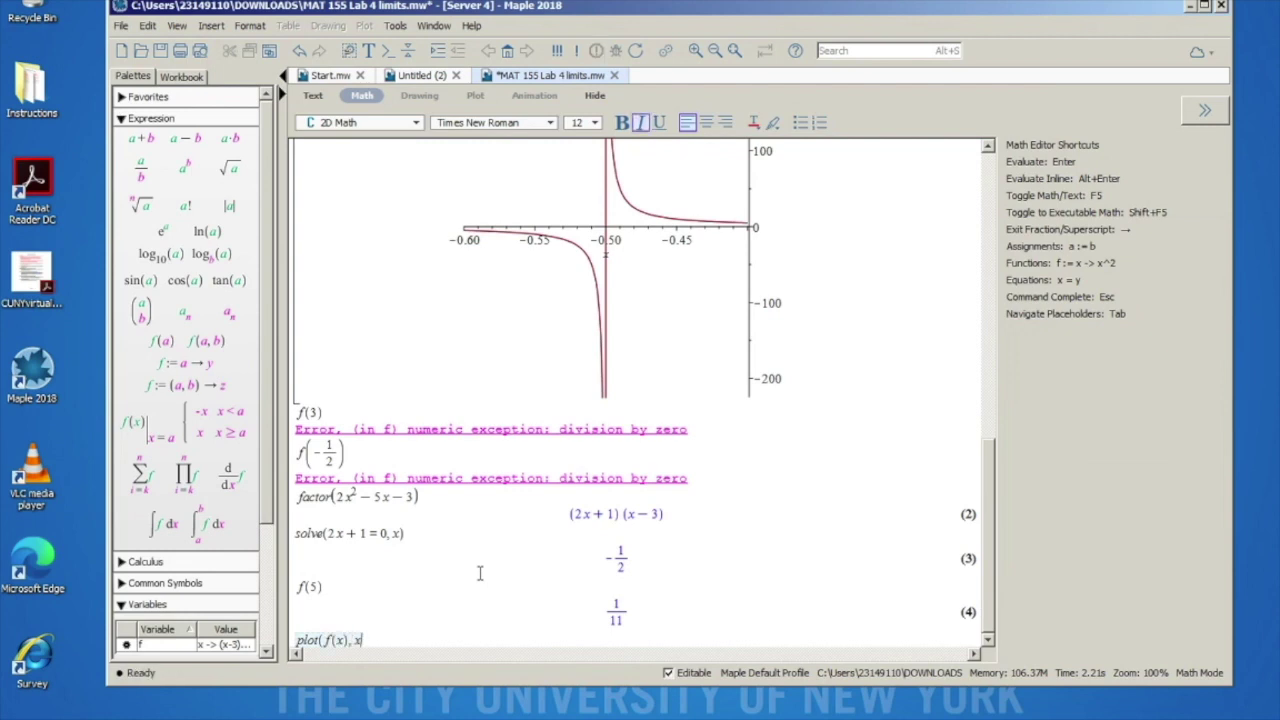
pyautogui.write('= 4 ..6')
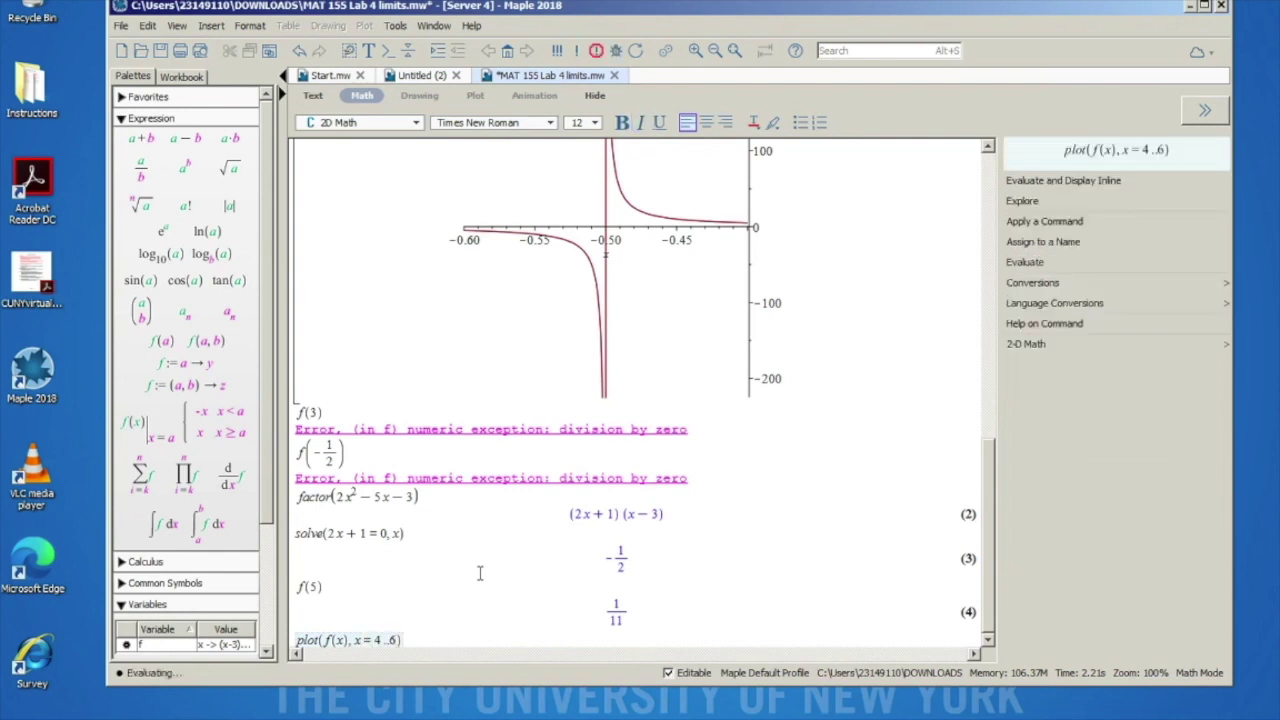
pyautogui.press('Return')
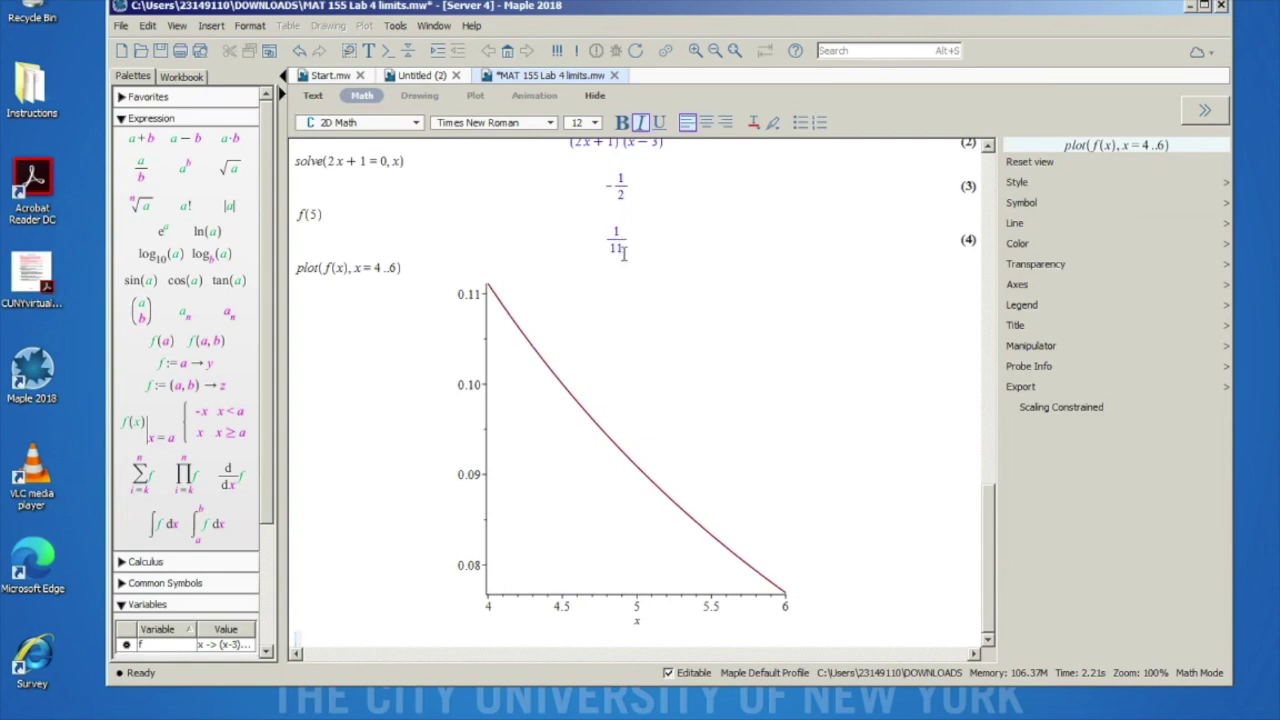
pyautogui.scroll(5, 498, 308)
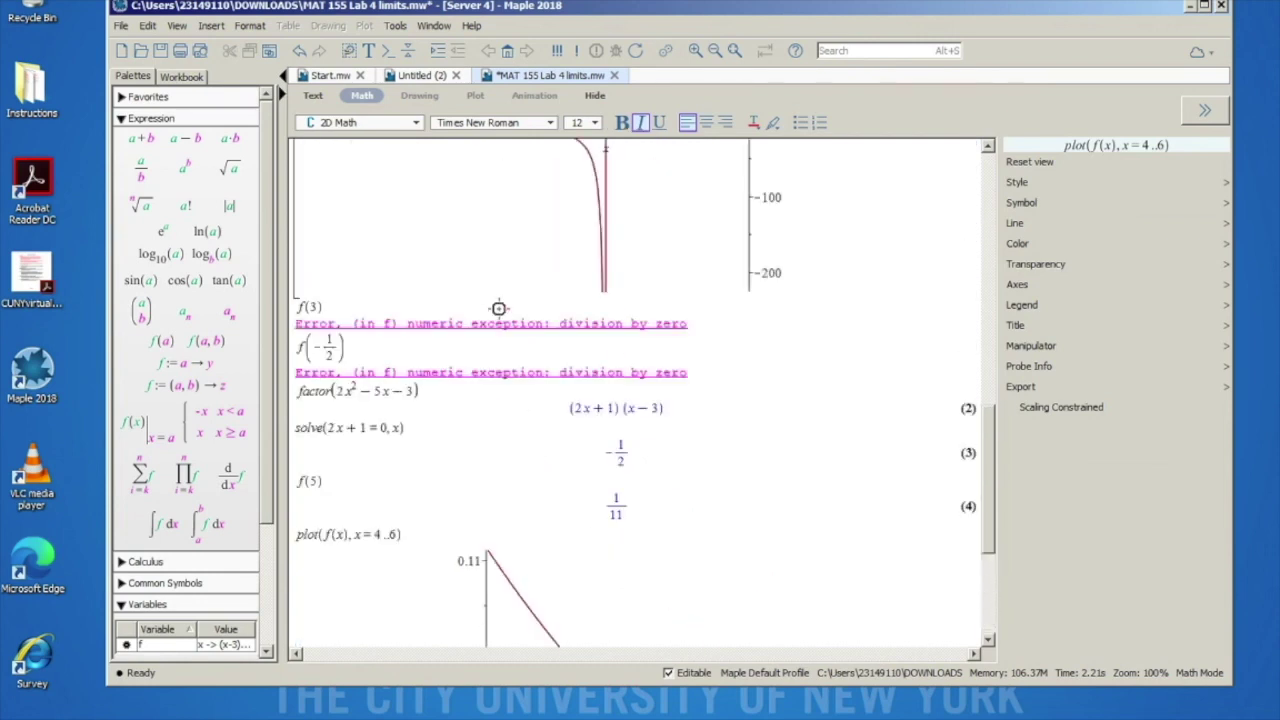
pyautogui.scroll(3, 498, 308)
pyautogui.scroll(10, 604, 364)
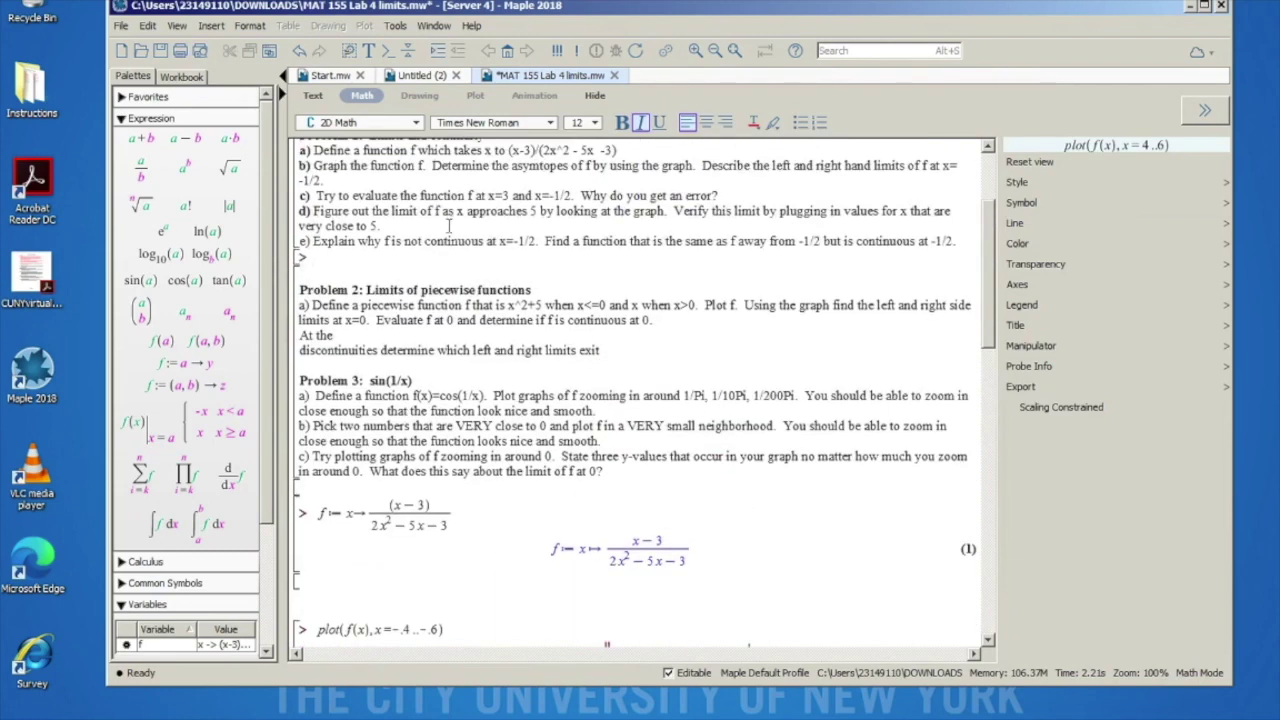
pyautogui.moveTo(311, 240); pyautogui.dragTo(539, 236)
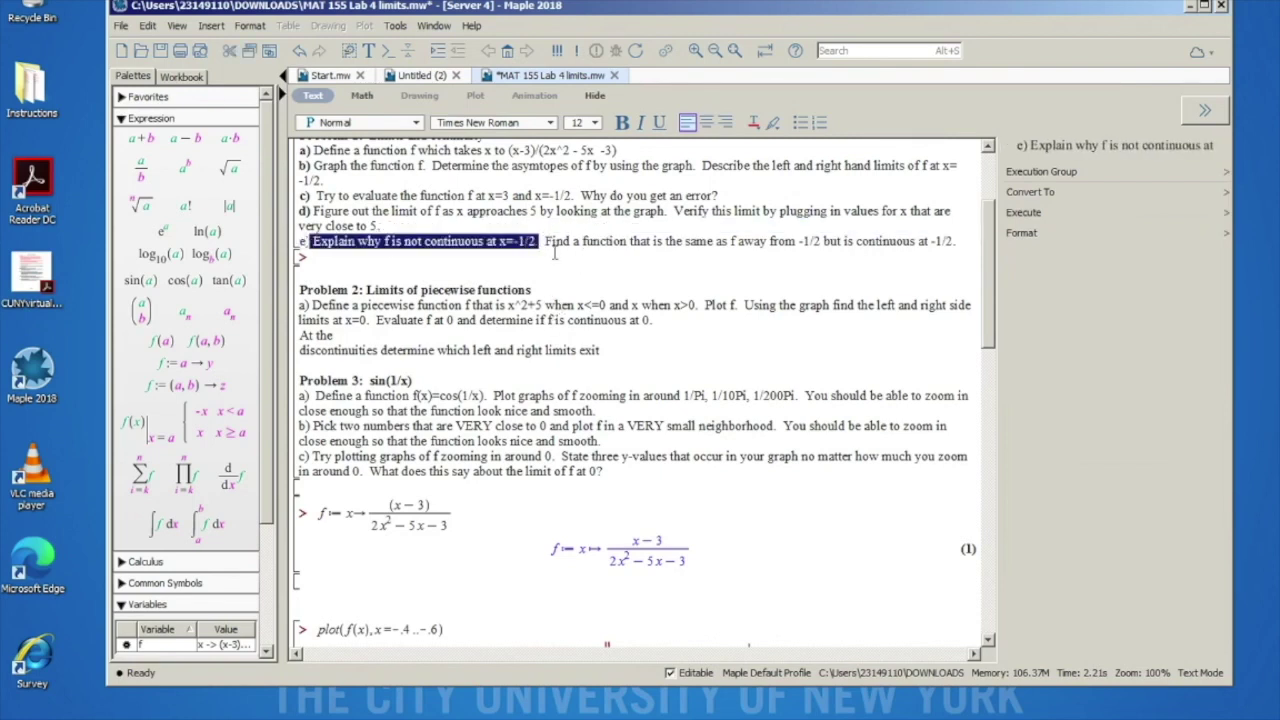
pyautogui.click(700, 240)
pyautogui.moveTo(571, 241); pyautogui.dragTo(781, 244)
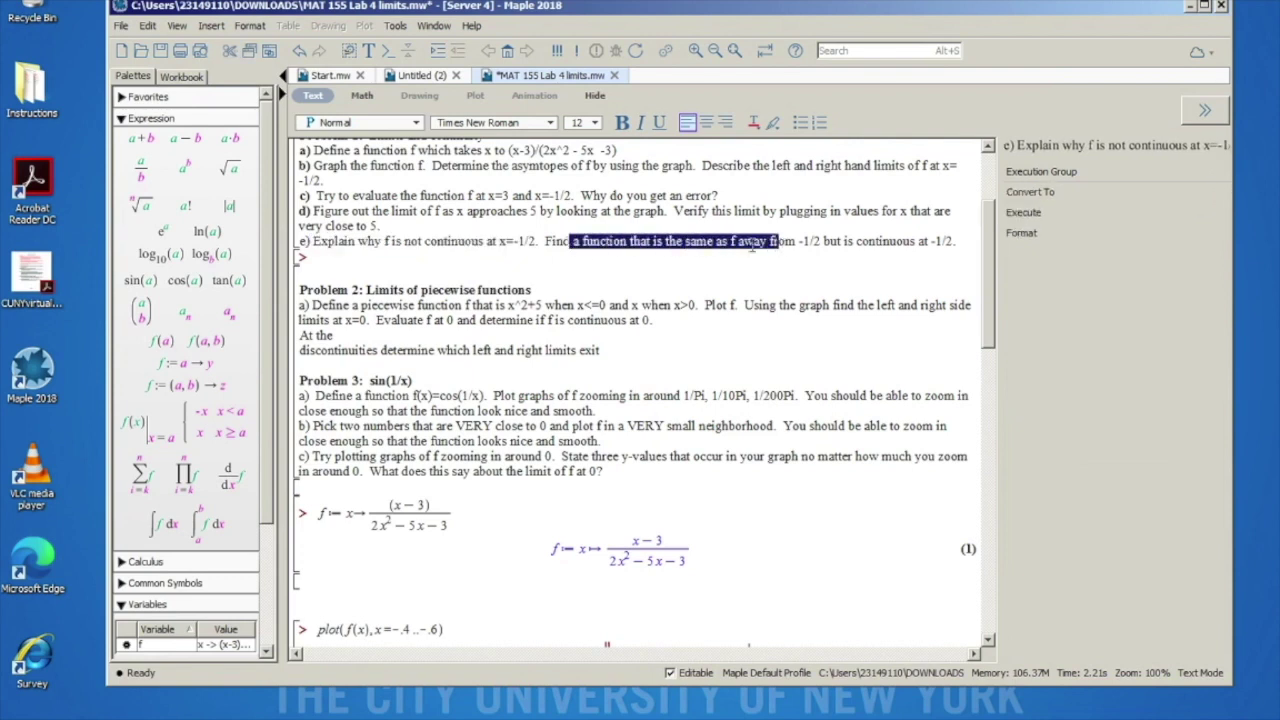
pyautogui.click(748, 244)
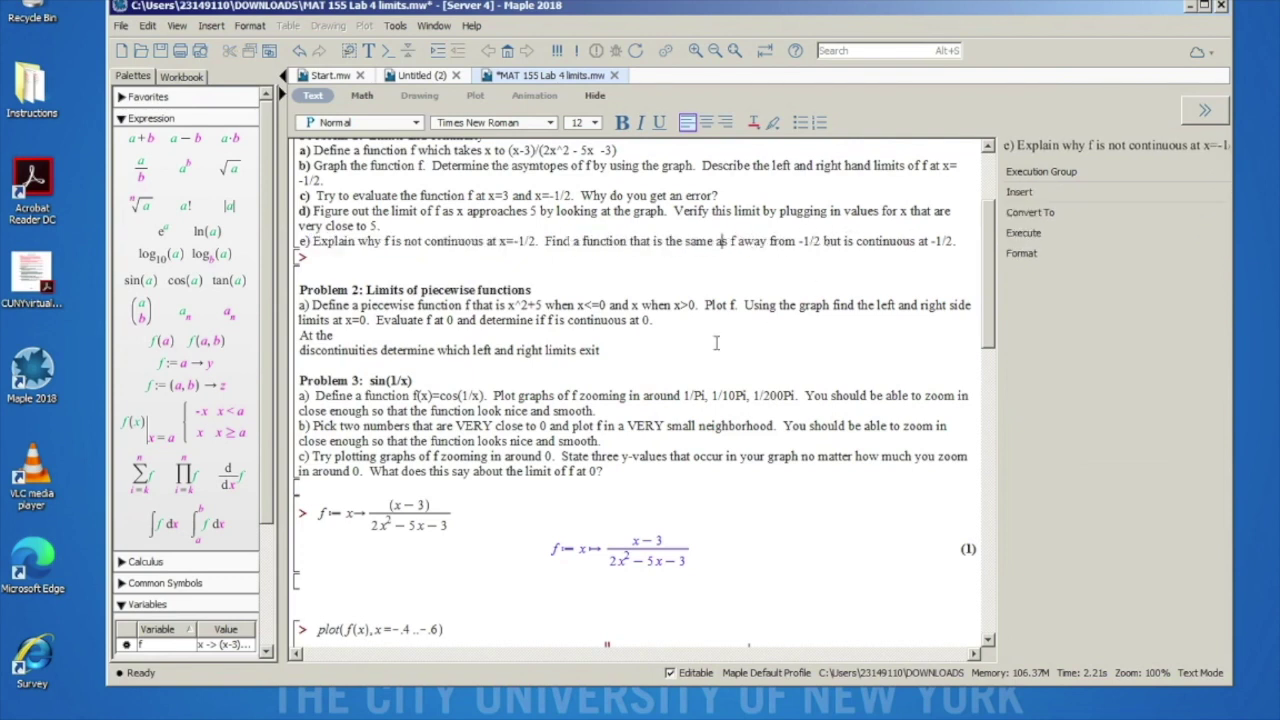
pyautogui.scroll(-8, 706, 349)
pyautogui.scroll(-10, 706, 349)
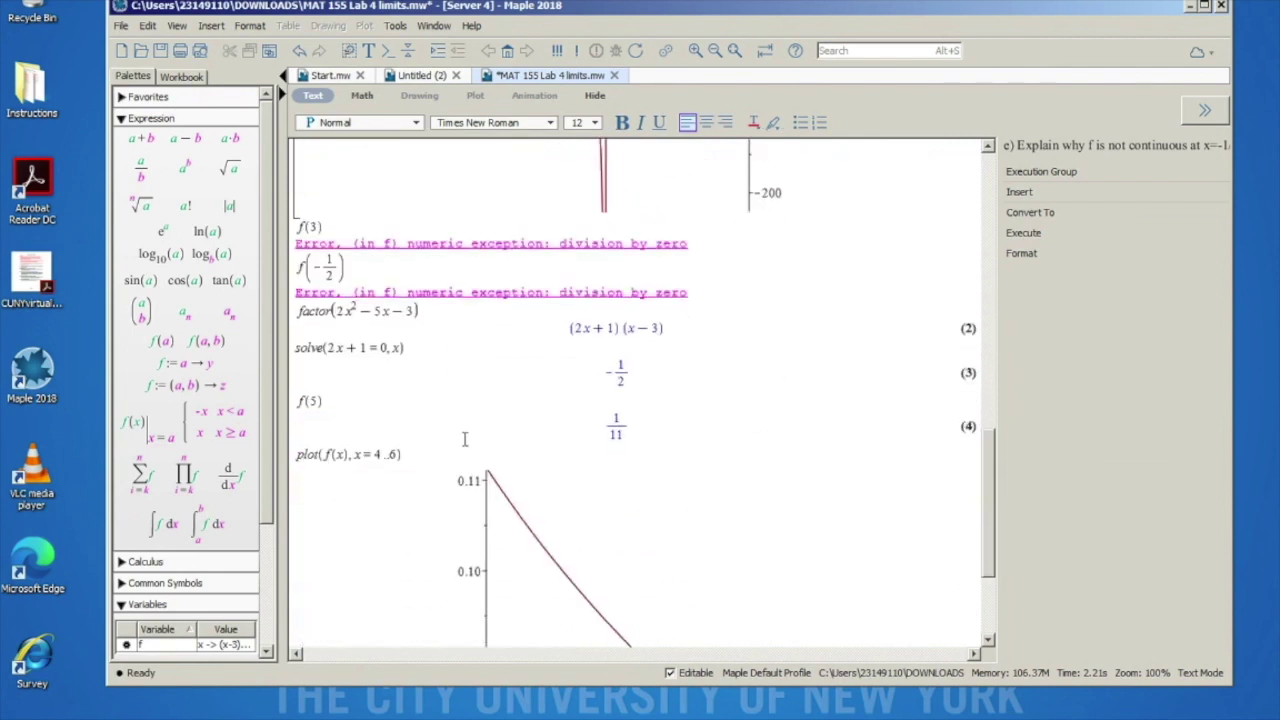
pyautogui.click(360, 646)
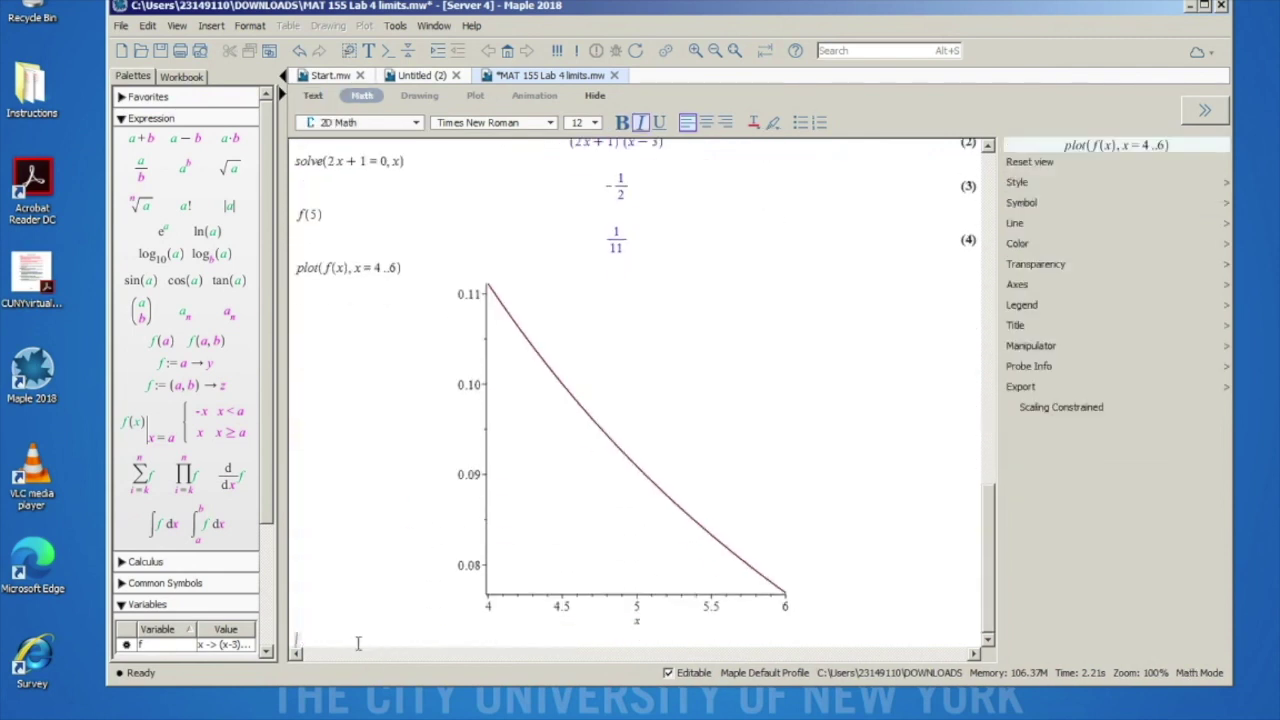
pyautogui.scroll(9, 511, 467)
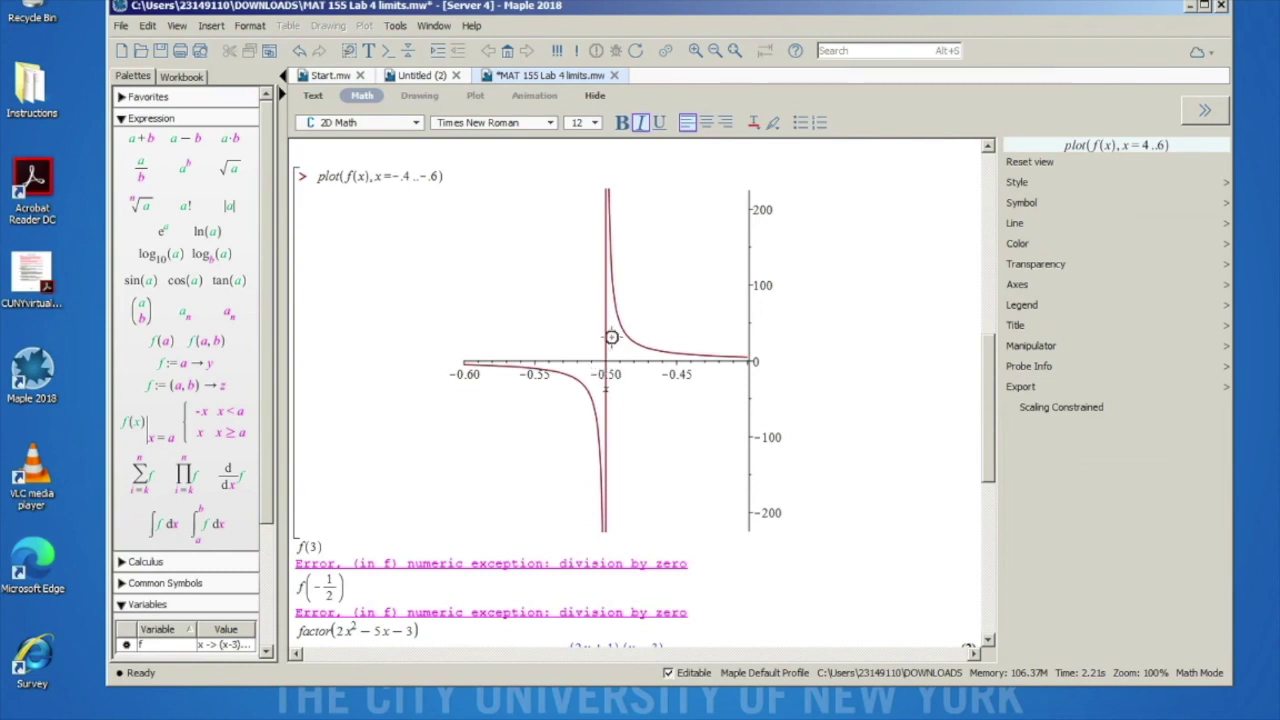
pyautogui.scroll(3, 597, 393)
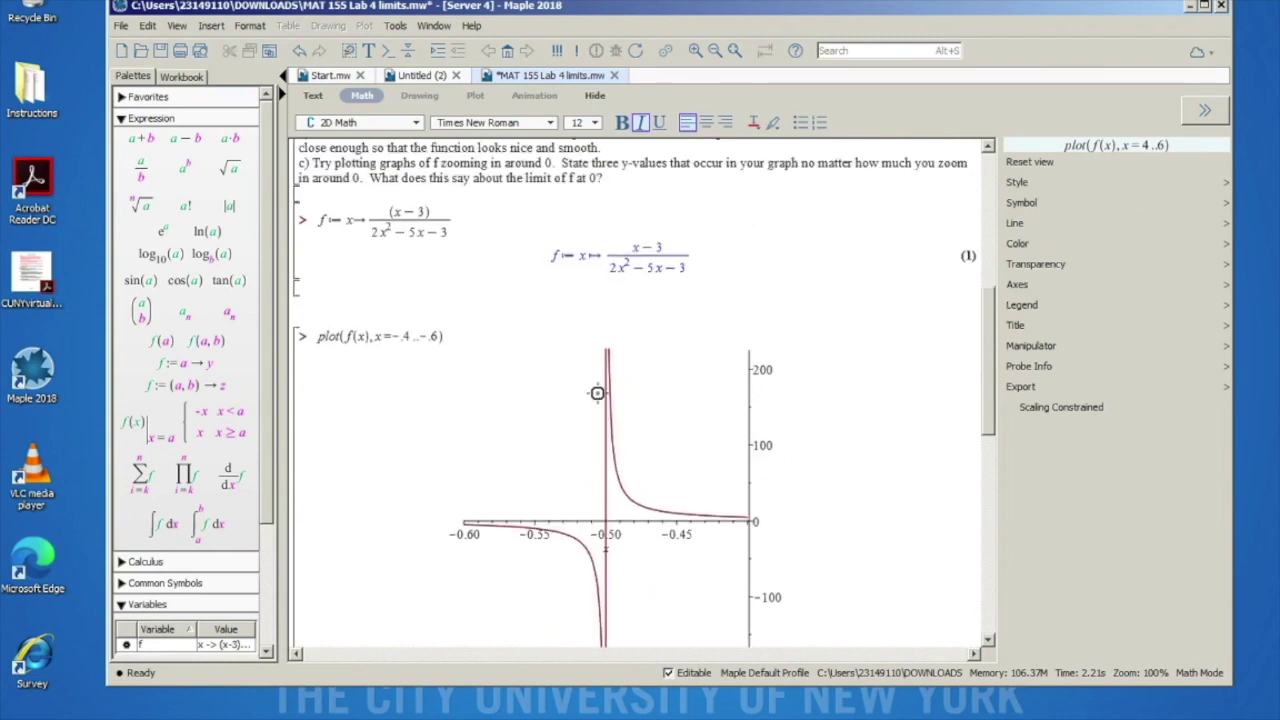
pyautogui.scroll(1, 536, 238)
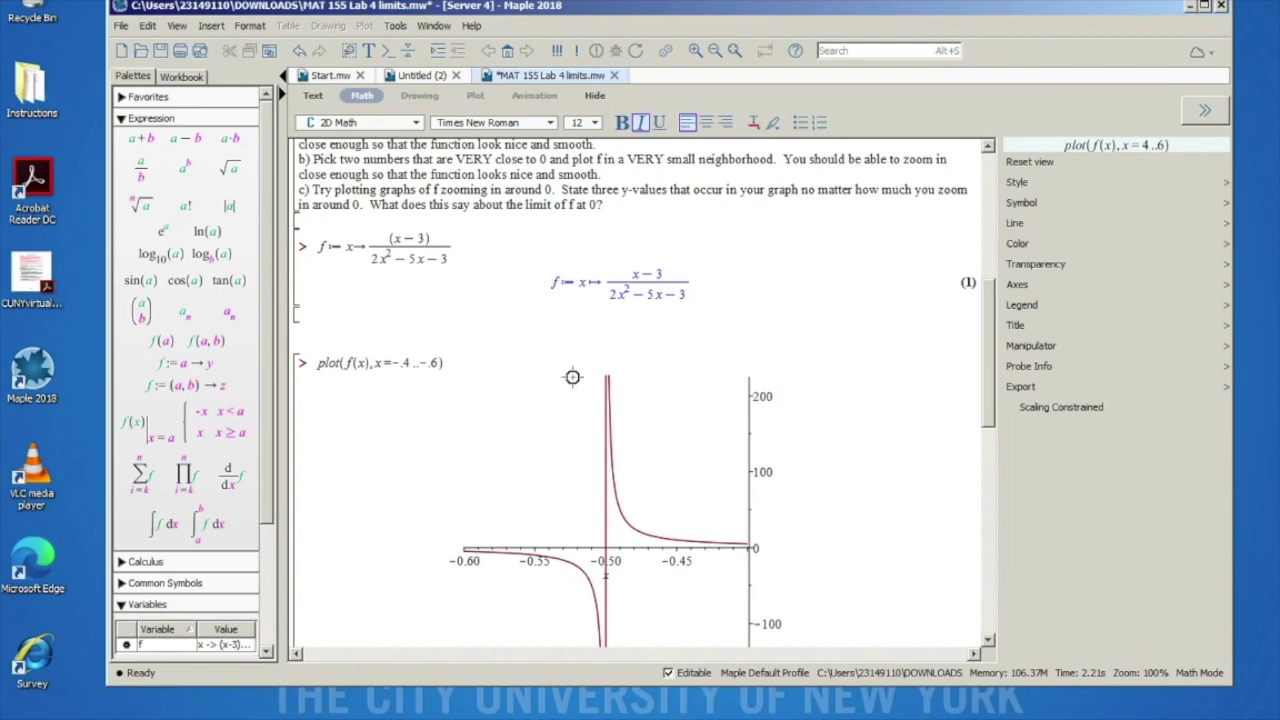
pyautogui.scroll(-6, 569, 374)
pyautogui.scroll(7, 572, 377)
pyautogui.scroll(2, 572, 377)
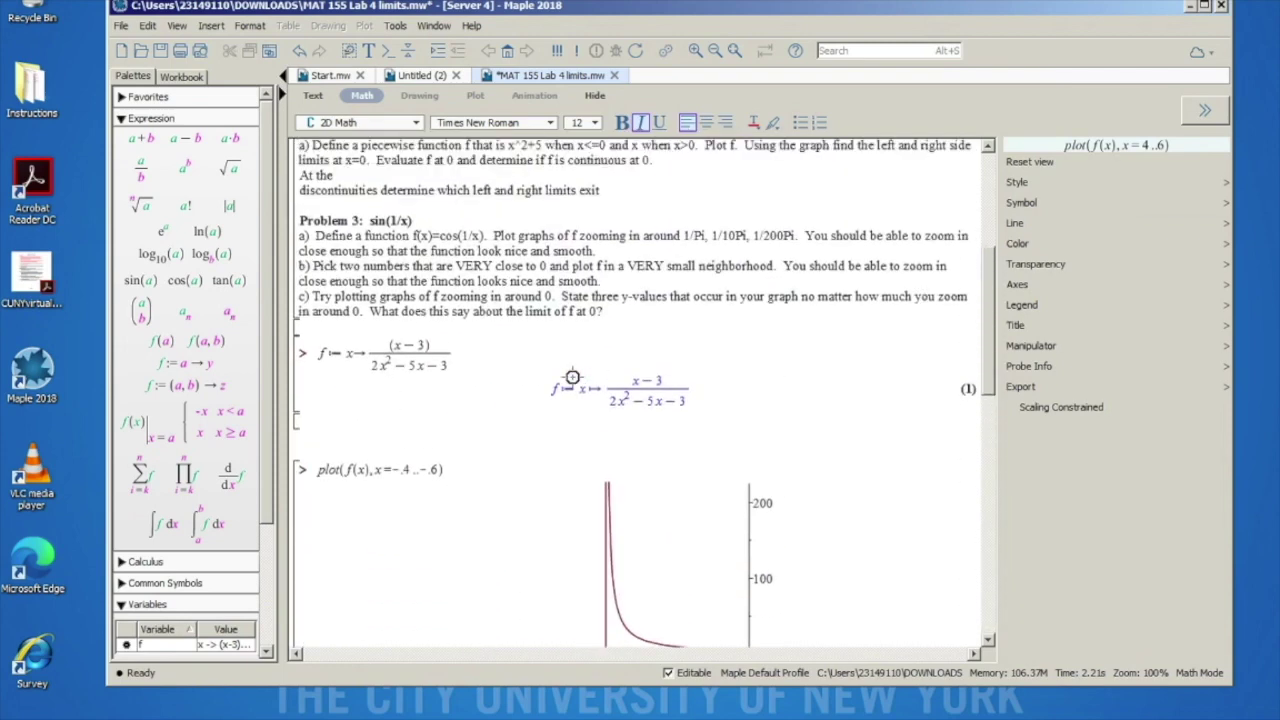
pyautogui.scroll(-7, 580, 581)
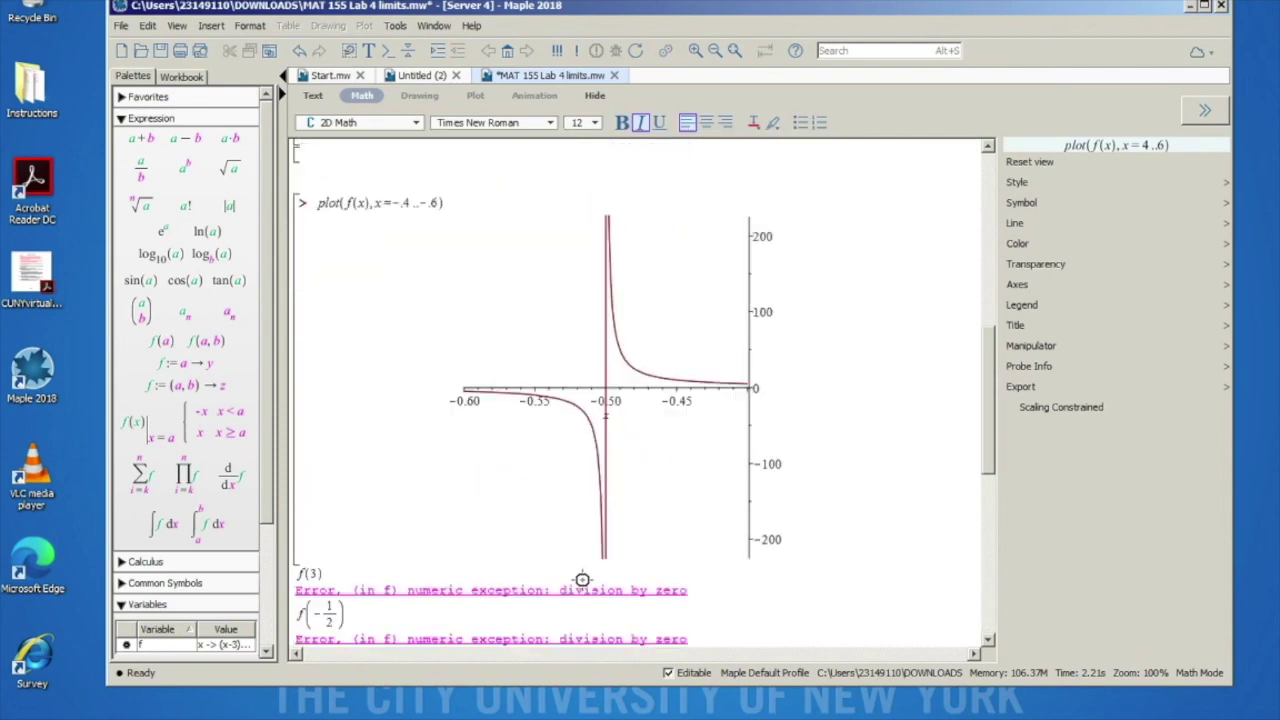
pyautogui.scroll(6, 580, 369)
pyautogui.scroll(1, 580, 371)
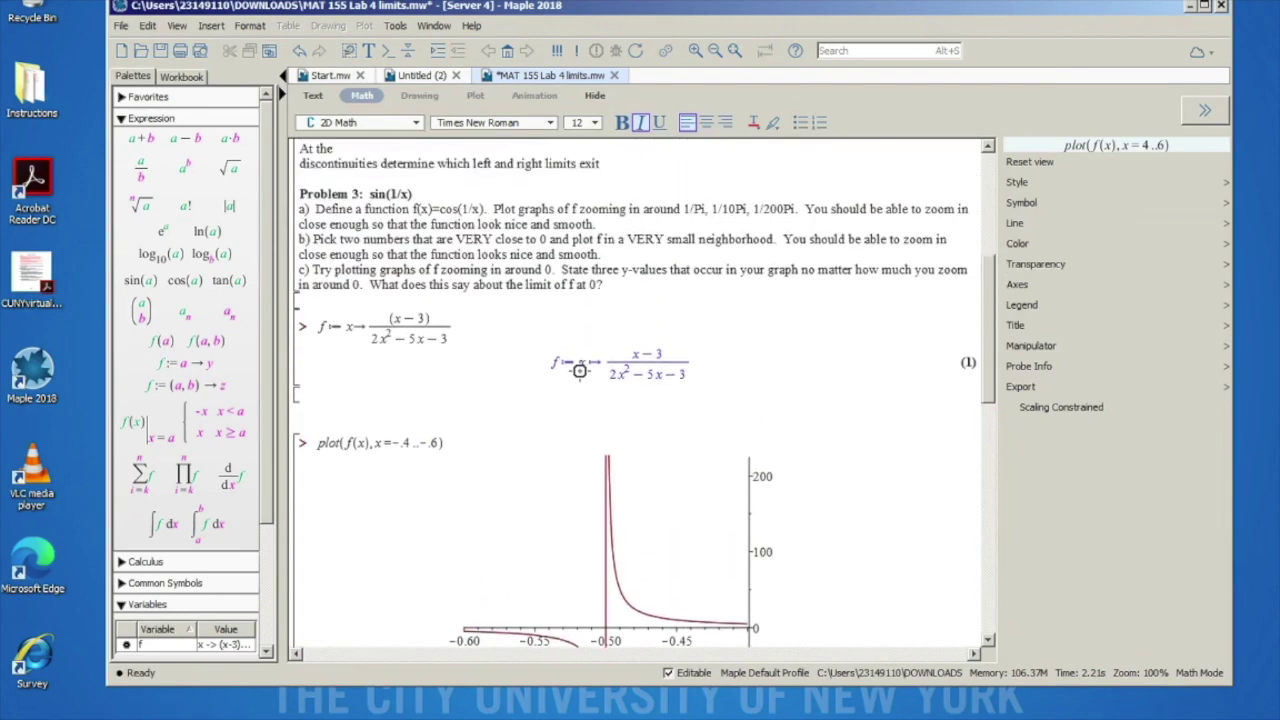
pyautogui.scroll(2, 579, 370)
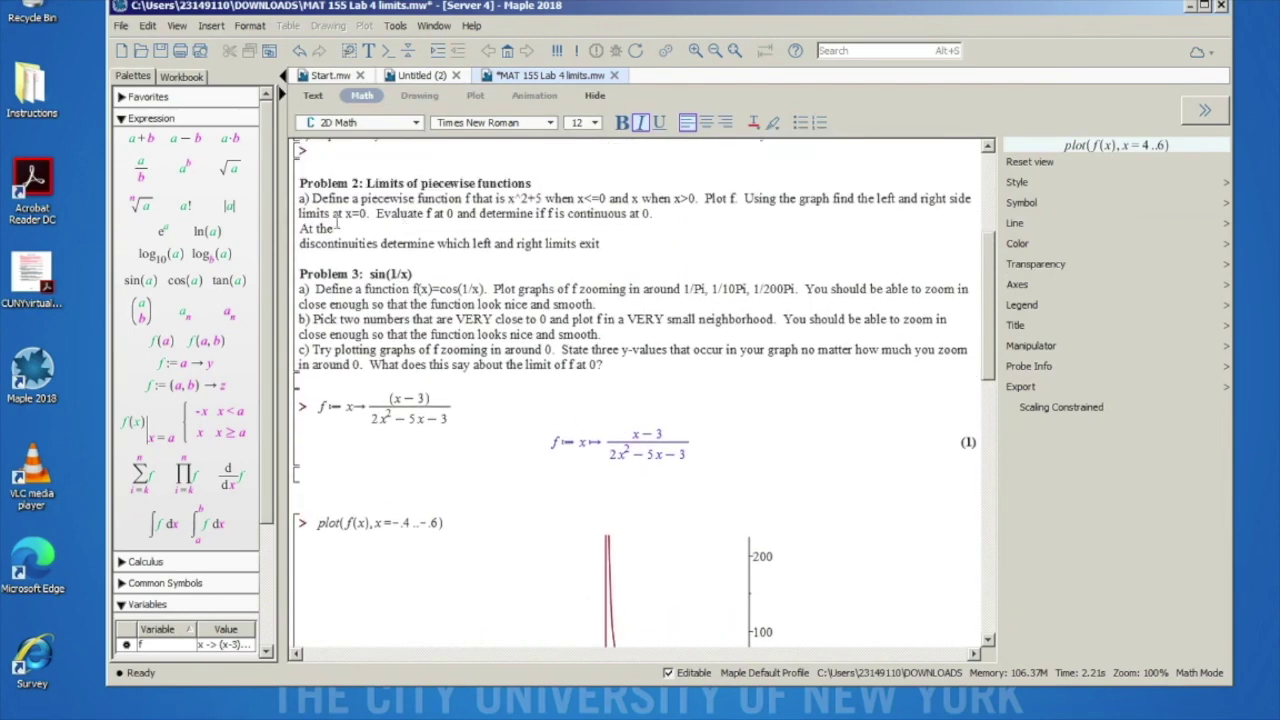
pyautogui.scroll(4, 398, 213)
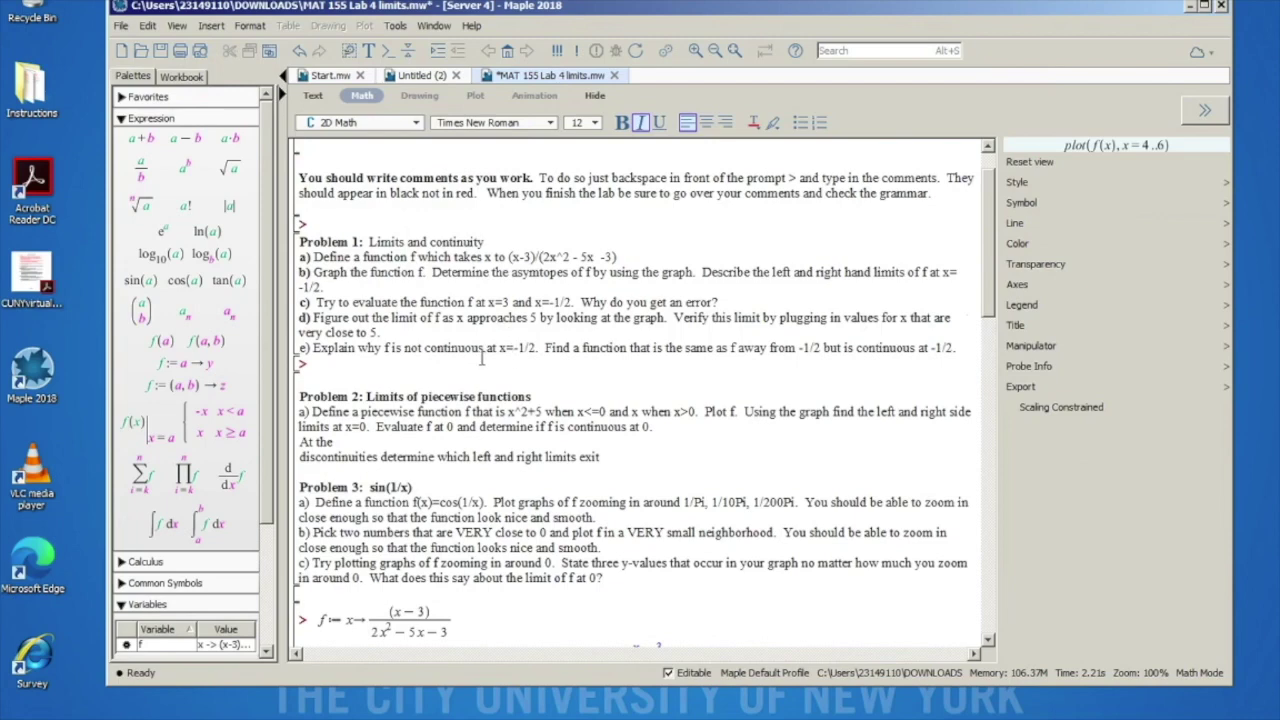
pyautogui.scroll(-7, 582, 493)
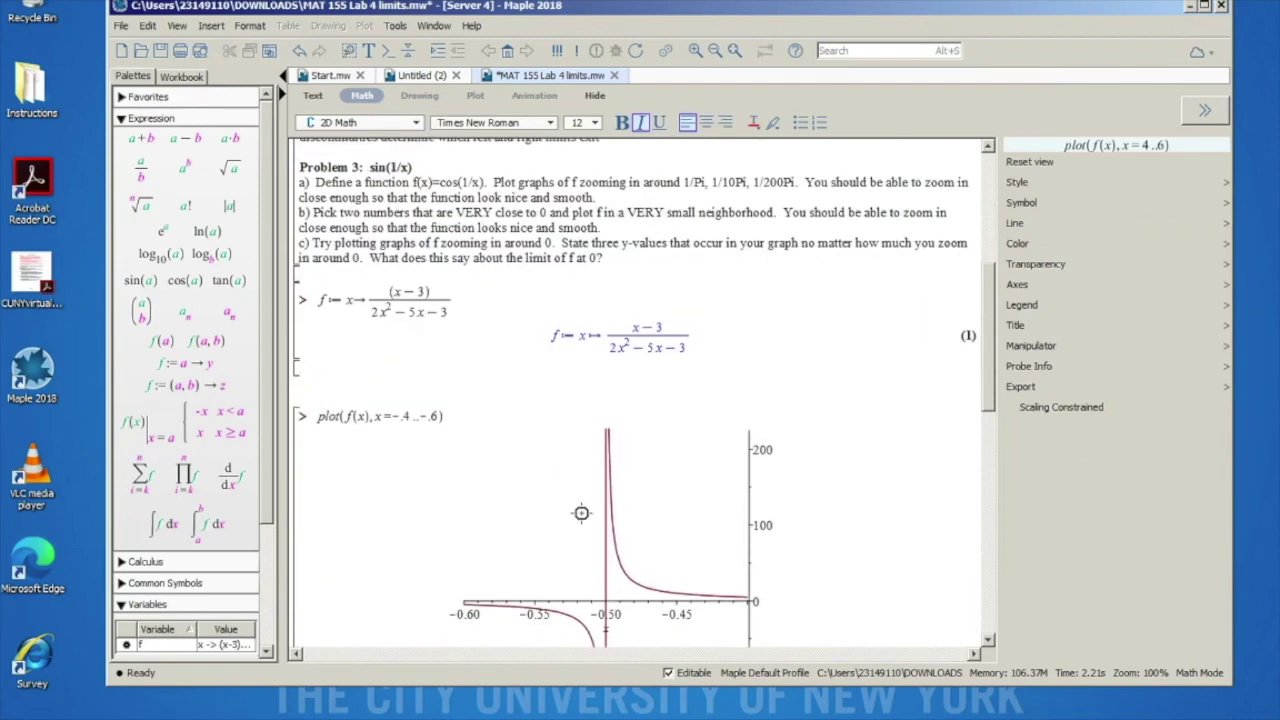
pyautogui.scroll(-5, 581, 513)
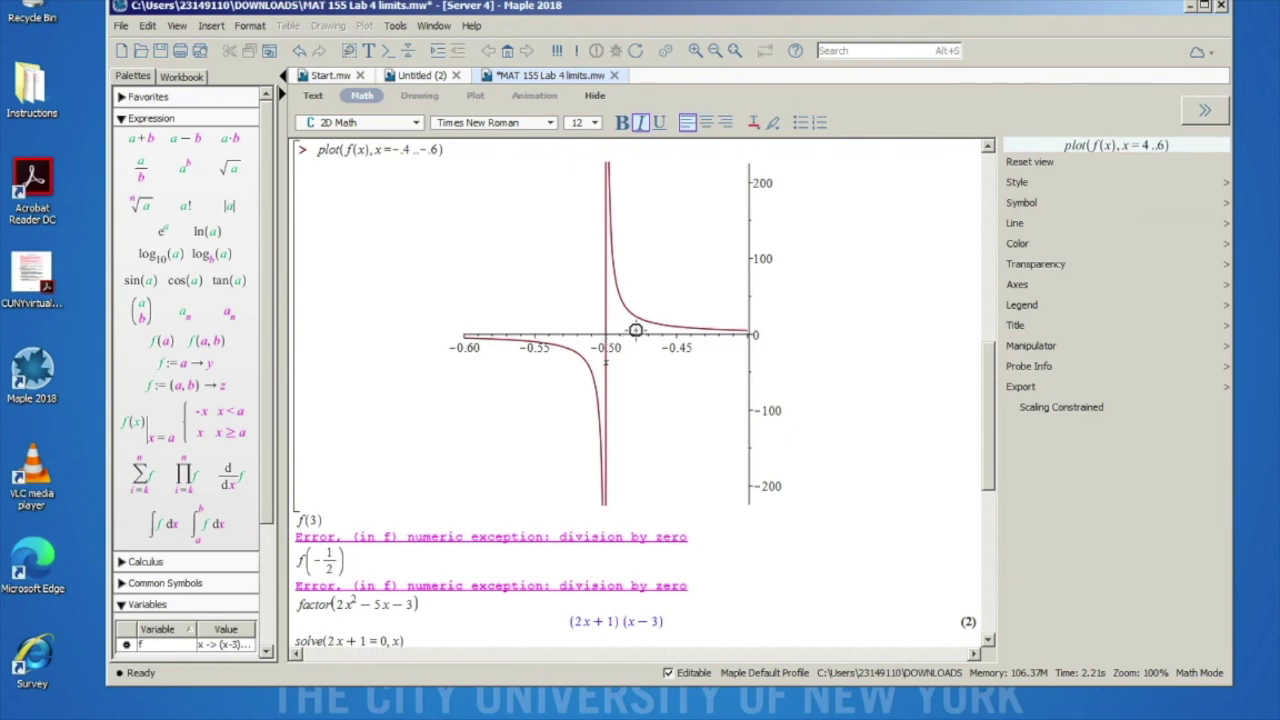
pyautogui.scroll(6, 580, 283)
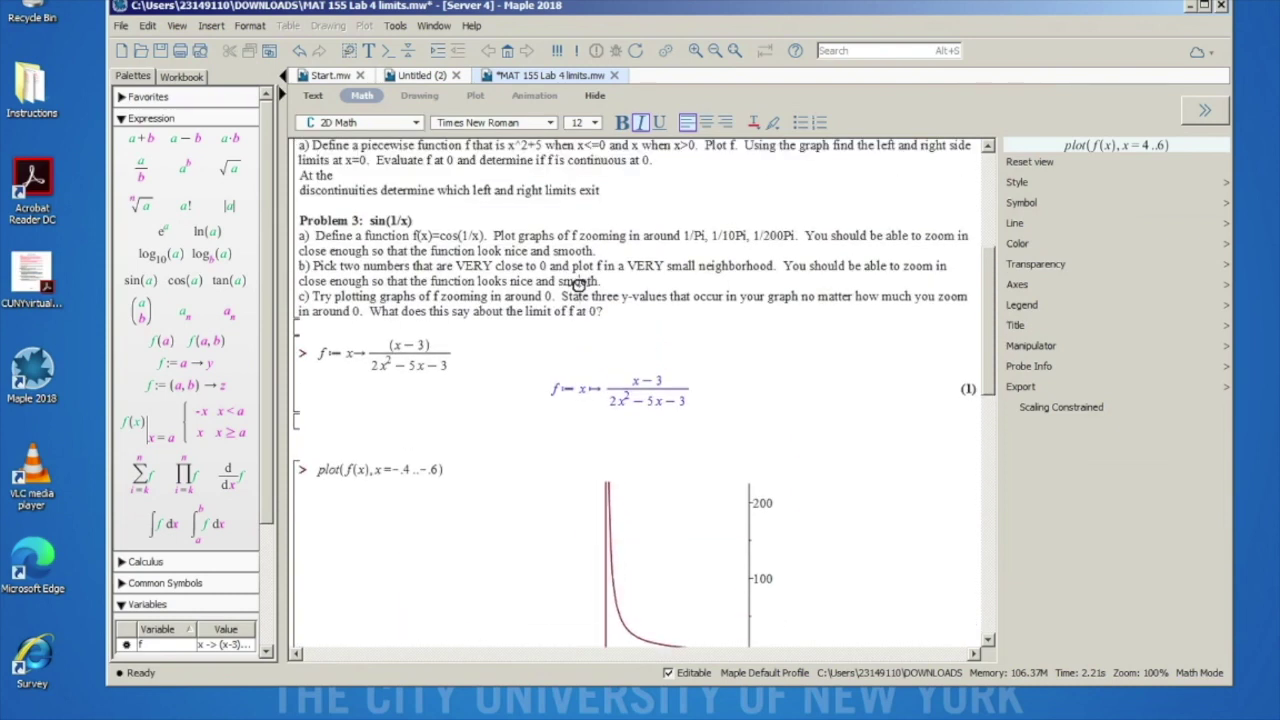
pyautogui.scroll(2, 578, 285)
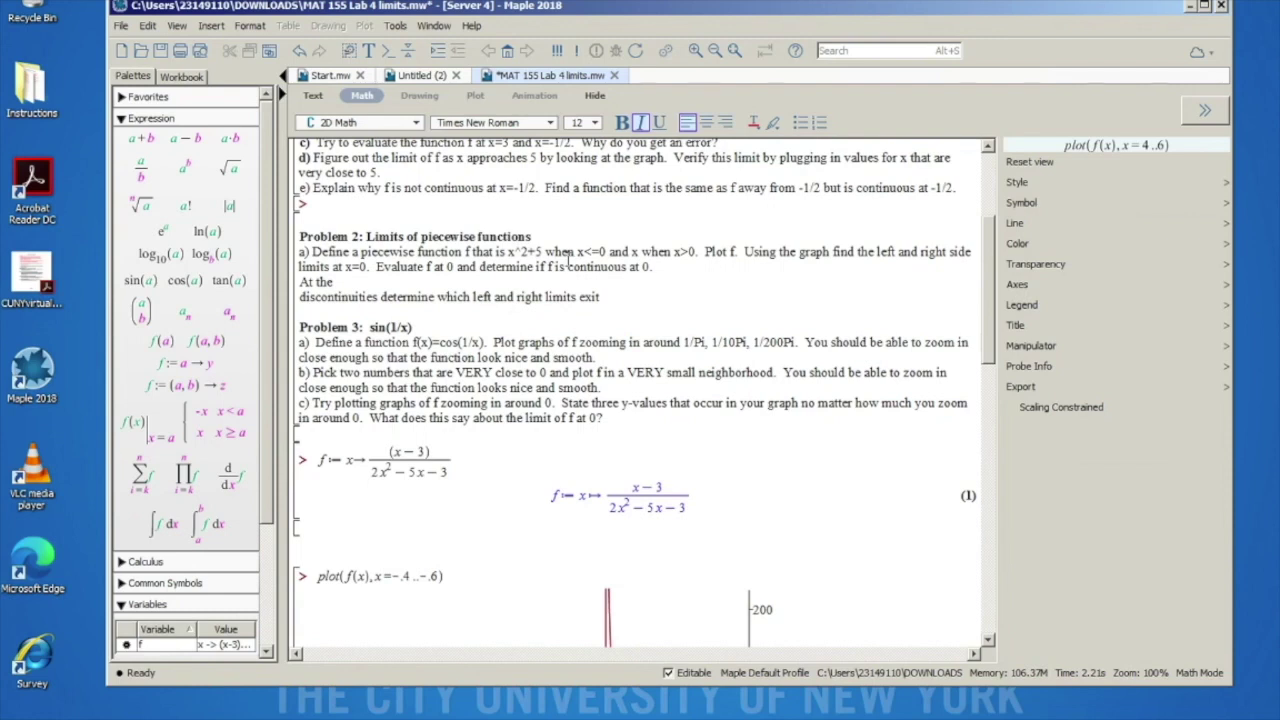
pyautogui.moveTo(667, 267); pyautogui.dragTo(297, 244)
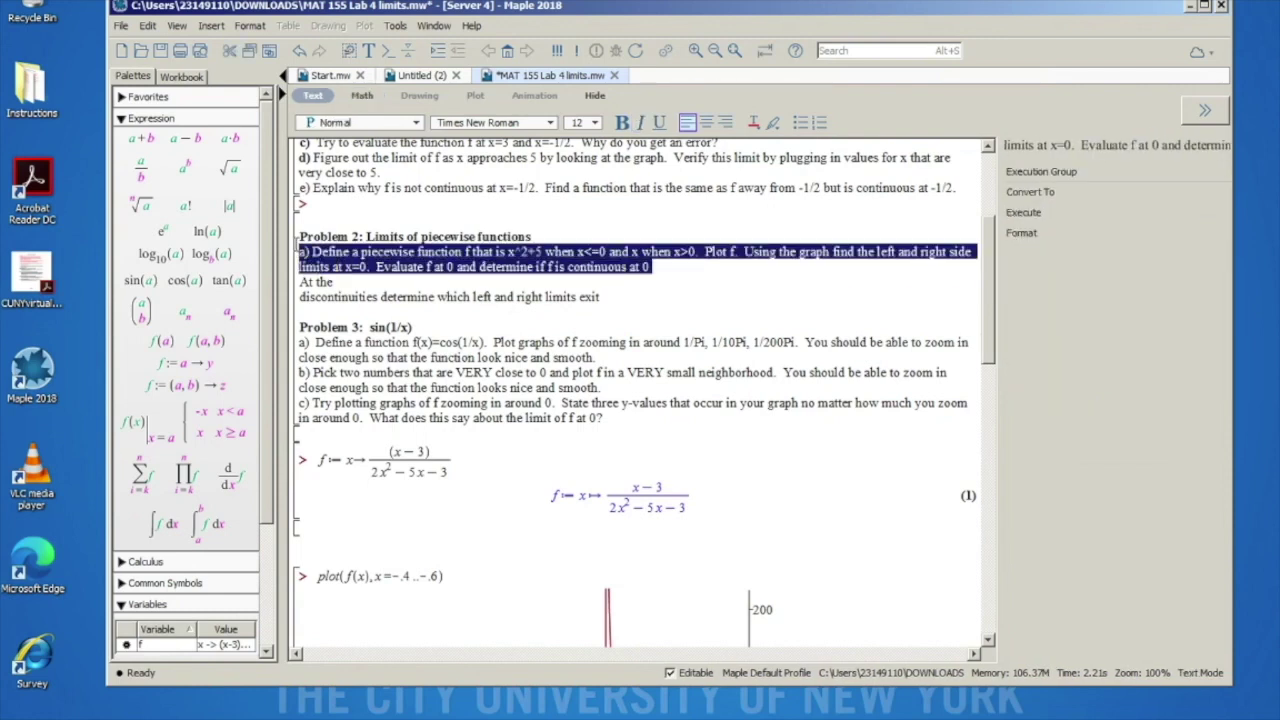
pyautogui.click(682, 265)
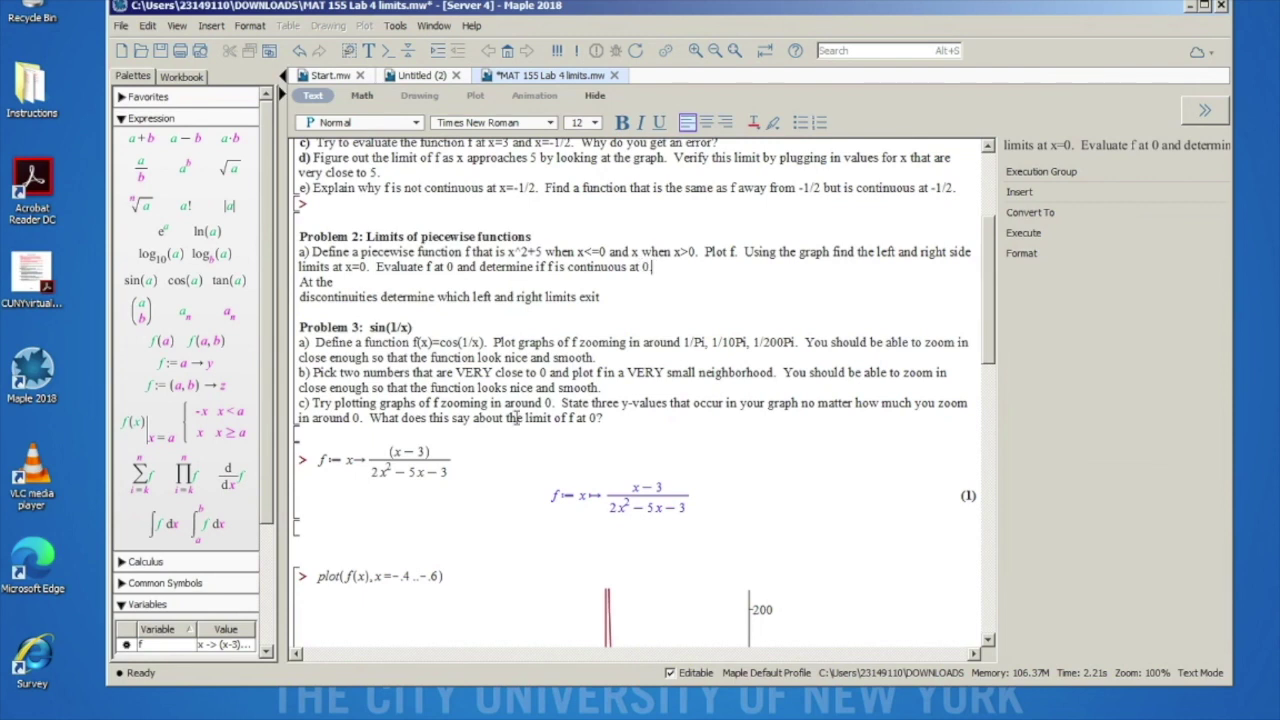
pyautogui.scroll(-1, 515, 418)
pyautogui.scroll(1, 391, 258)
pyautogui.scroll(4, 391, 258)
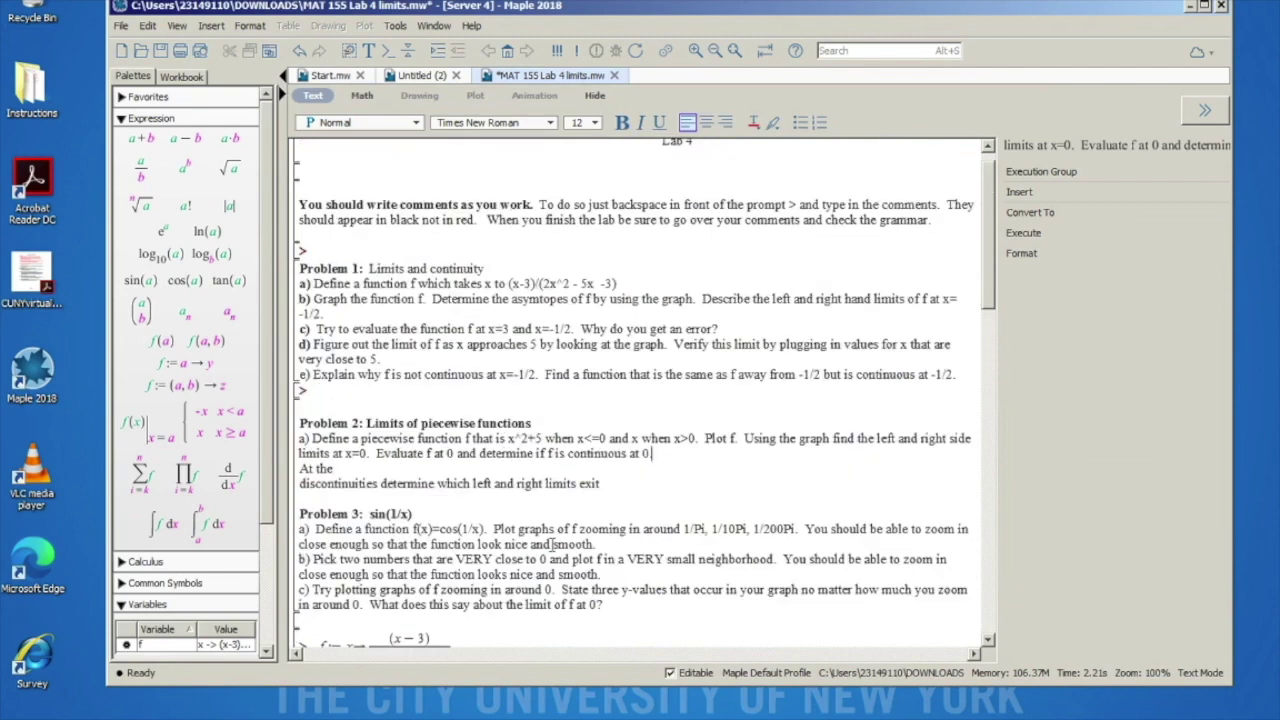
pyautogui.scroll(-15, 552, 545)
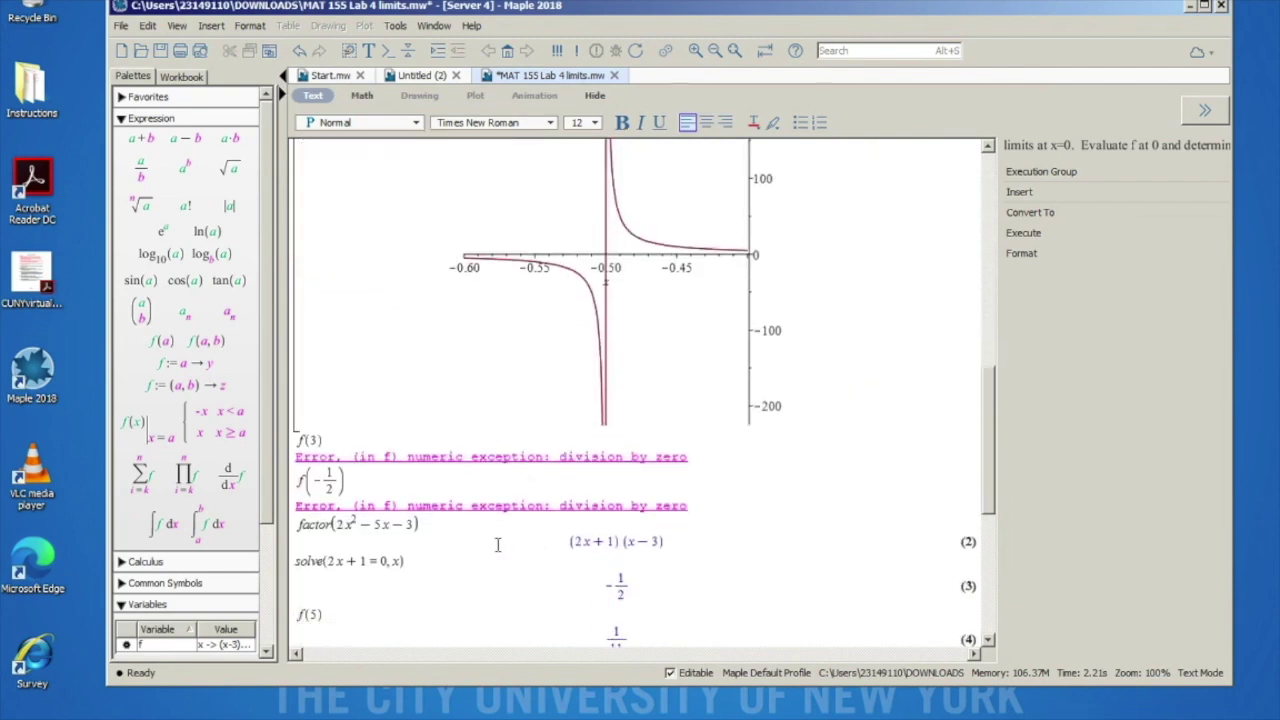
pyautogui.scroll(-4, 458, 470)
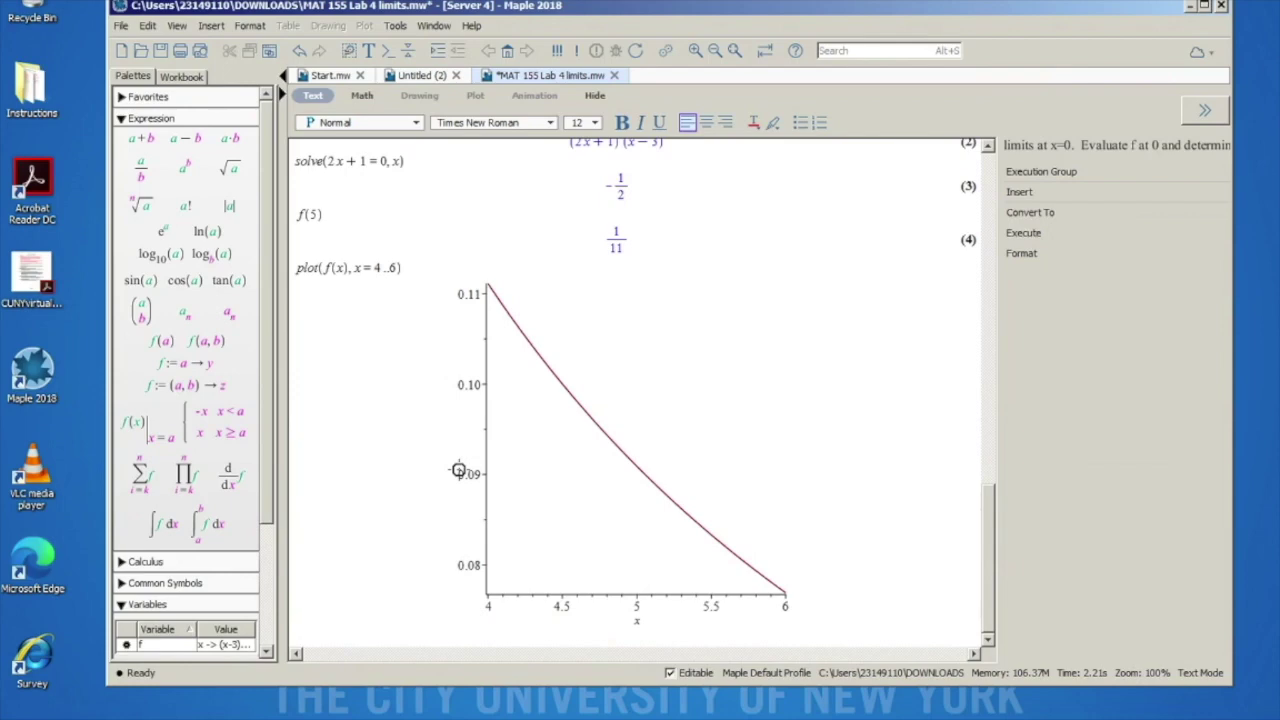
pyautogui.click(298, 640)
pyautogui.scroll(10, 398, 536)
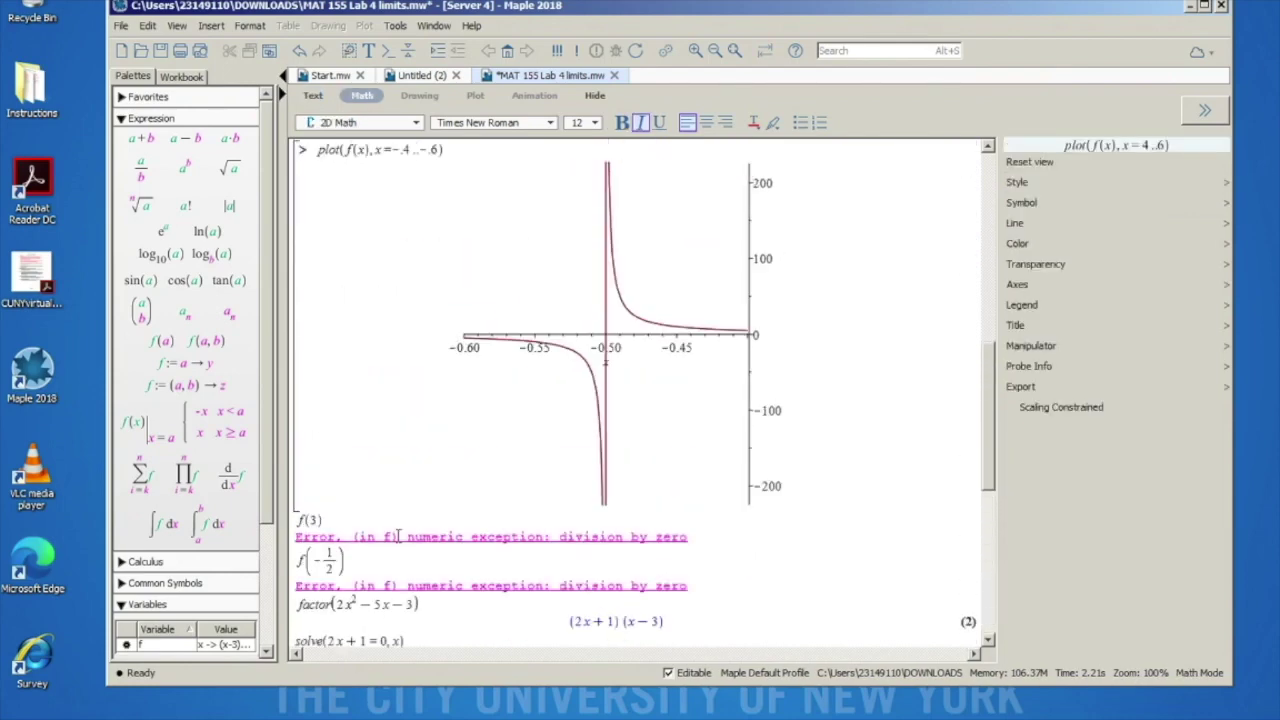
pyautogui.scroll(10, 397, 536)
pyautogui.rightClick(397, 536)
pyautogui.click(491, 366)
pyautogui.scroll(8, 491, 366)
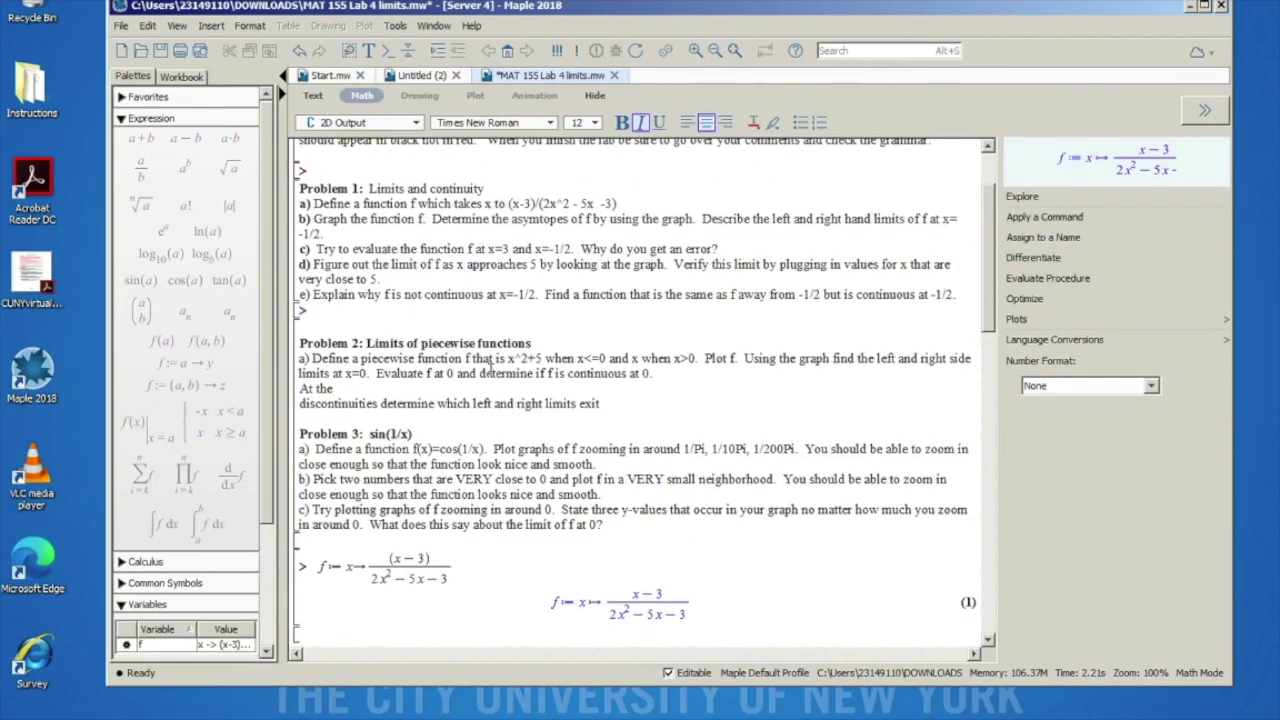
pyautogui.scroll(-20, 469, 494)
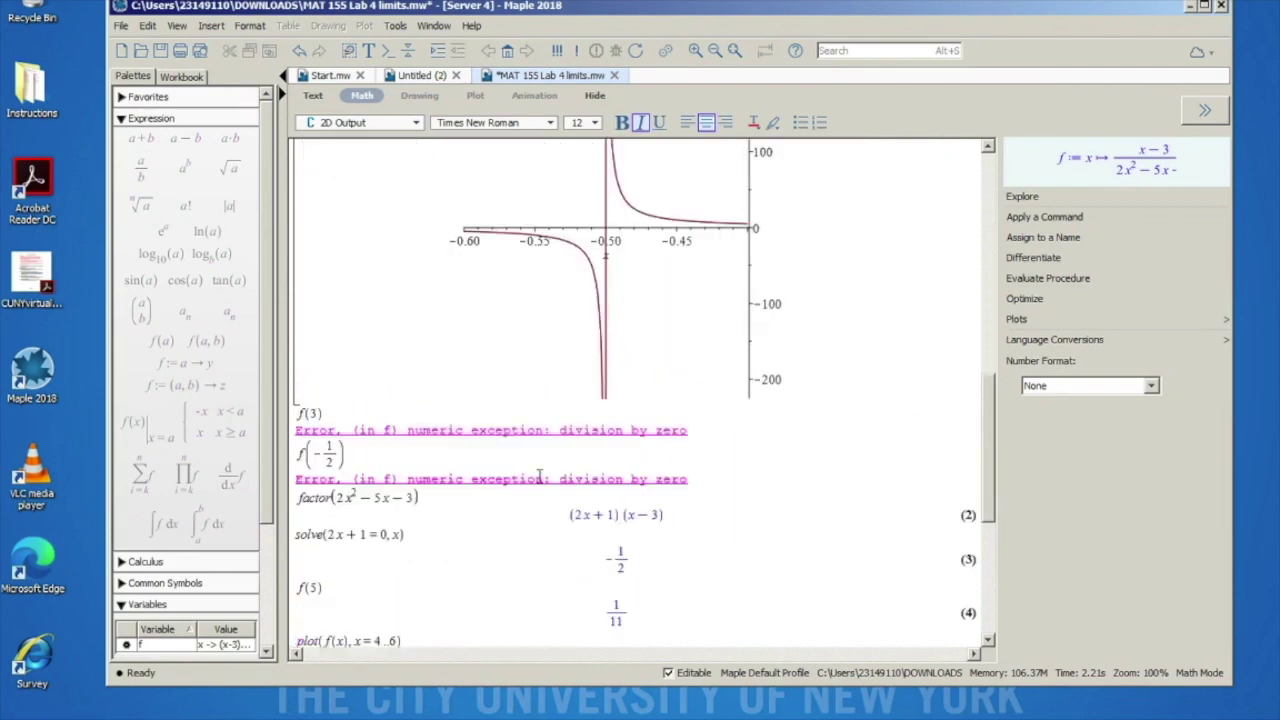
pyautogui.click(333, 637)
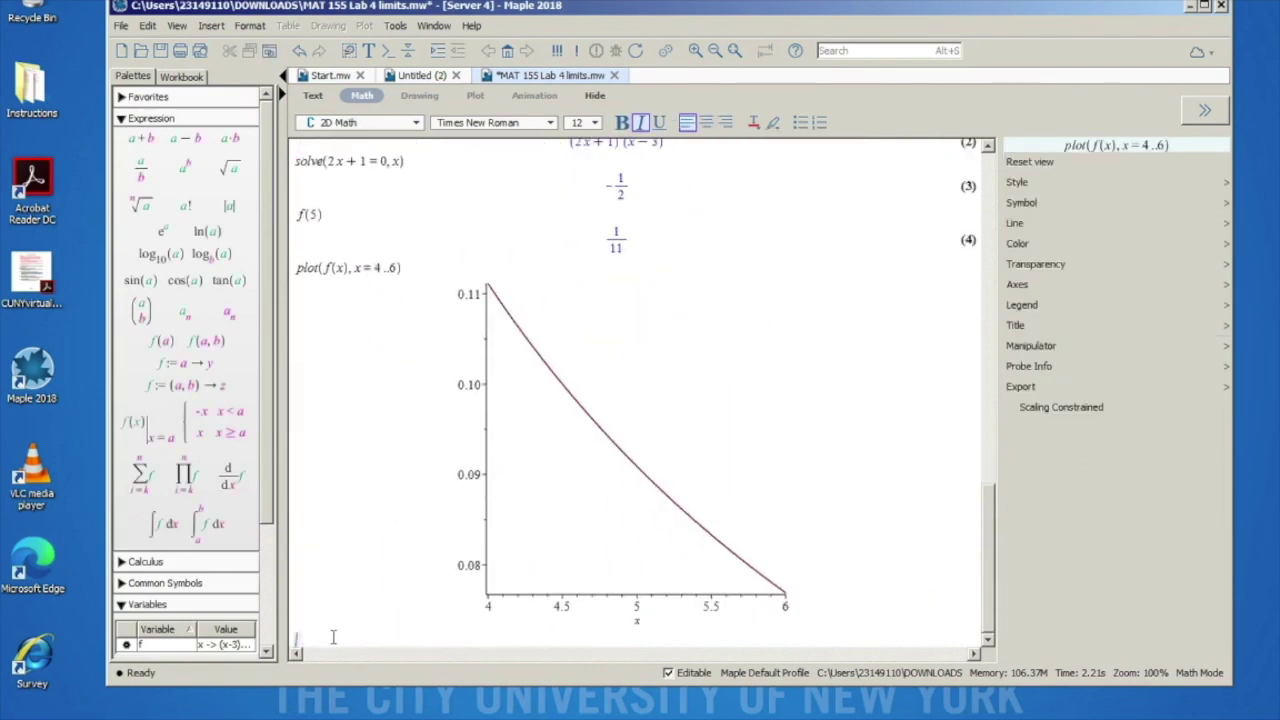
# Step: Enter piecewise(x<=0, x^2+5, x>0, x) on the new 2D Math line
pyautogui.write('piecew')
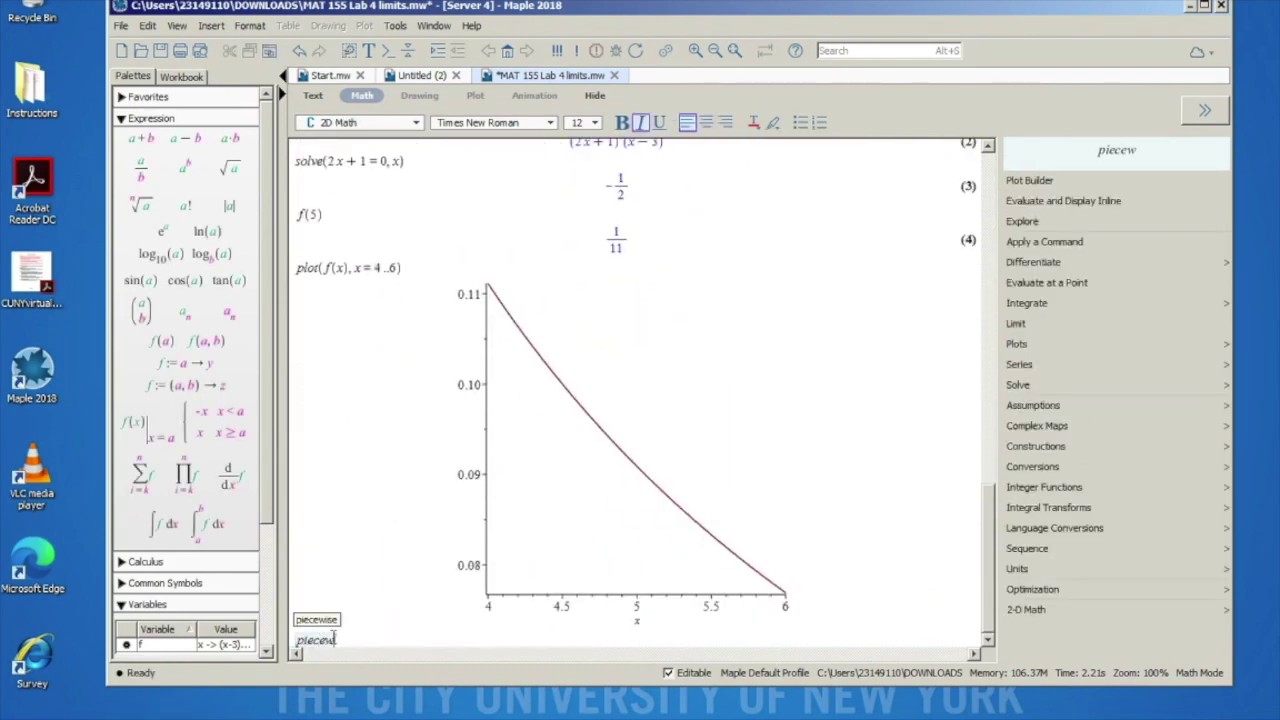
pyautogui.write('ise( ')
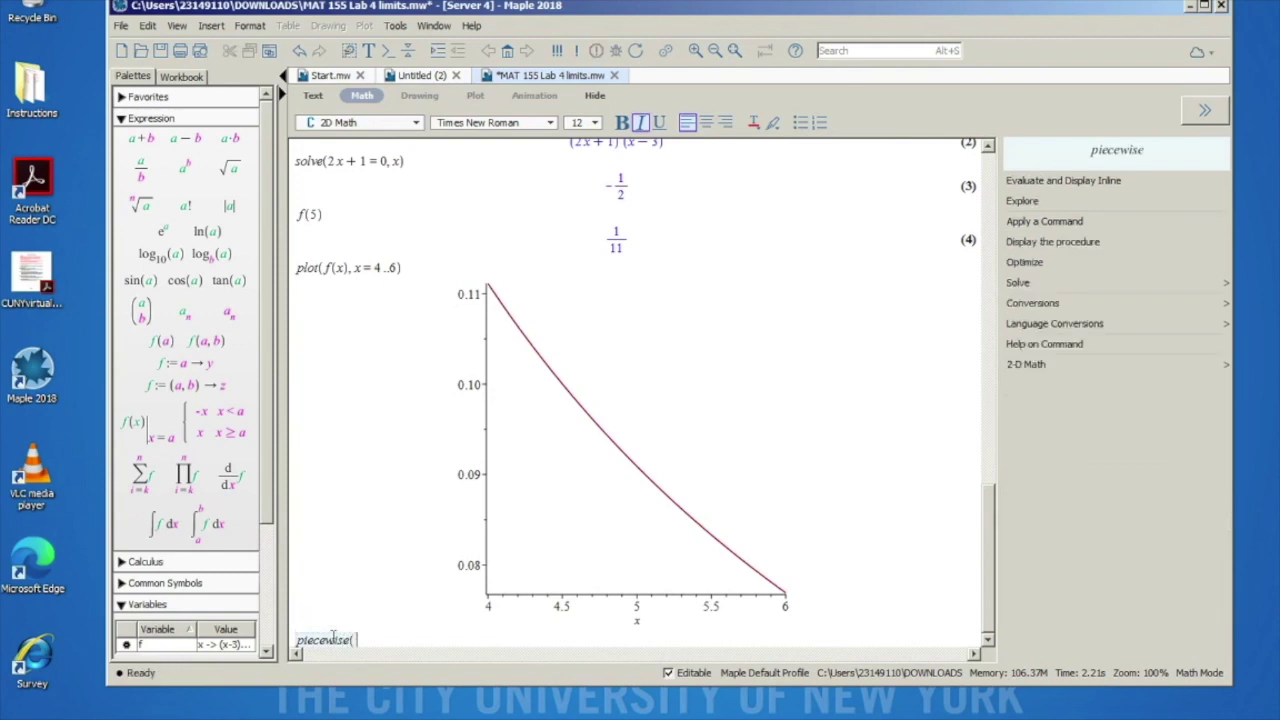
pyautogui.write(')')
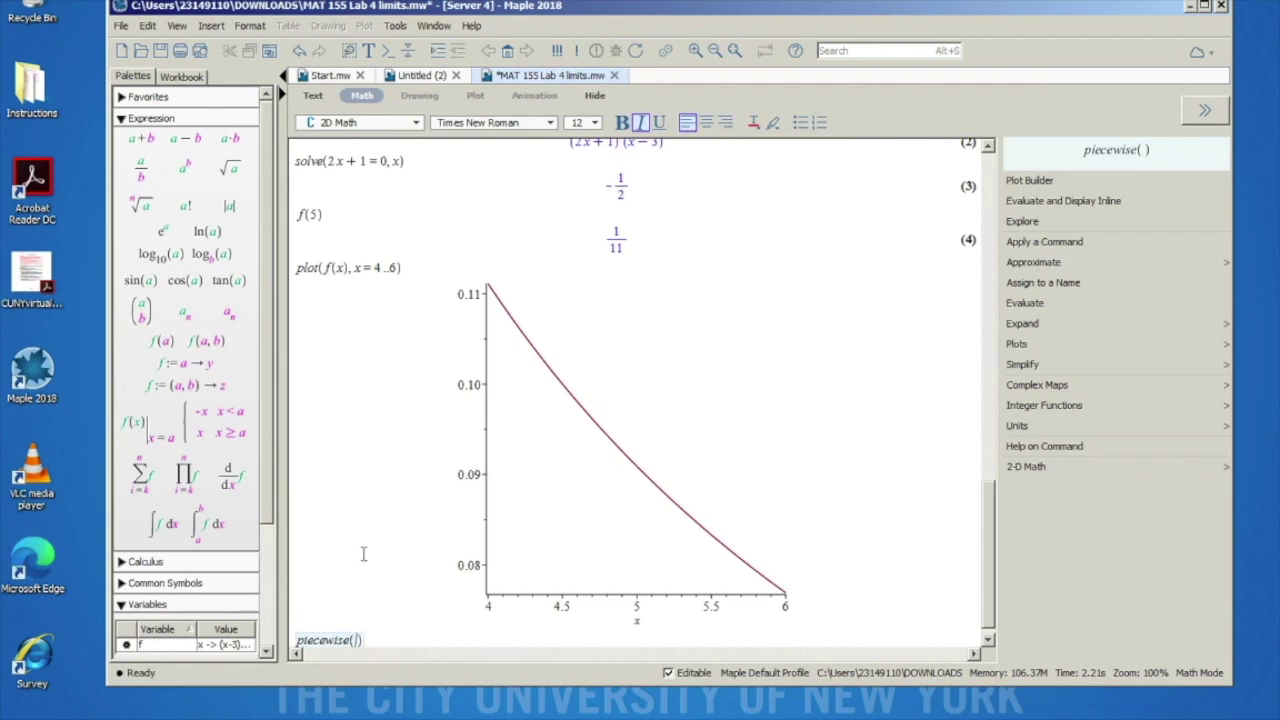
pyautogui.scroll(15, 363, 562)
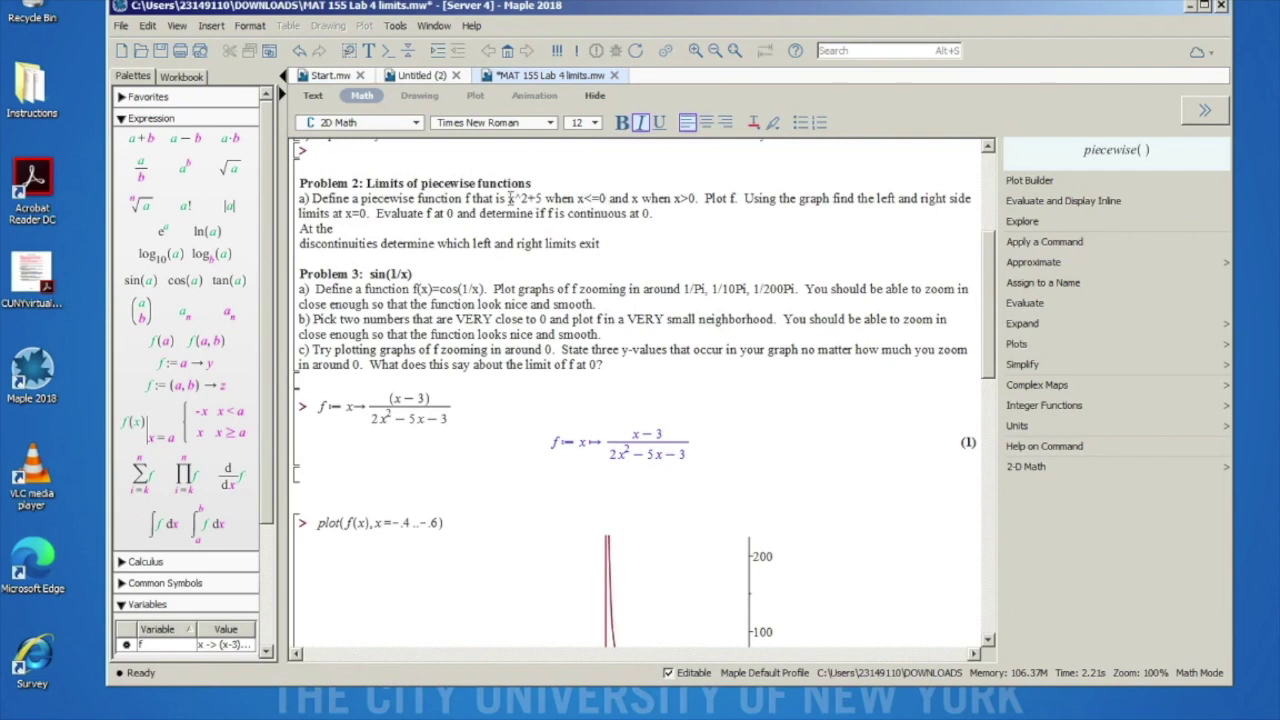
pyautogui.scroll(-15, 553, 234)
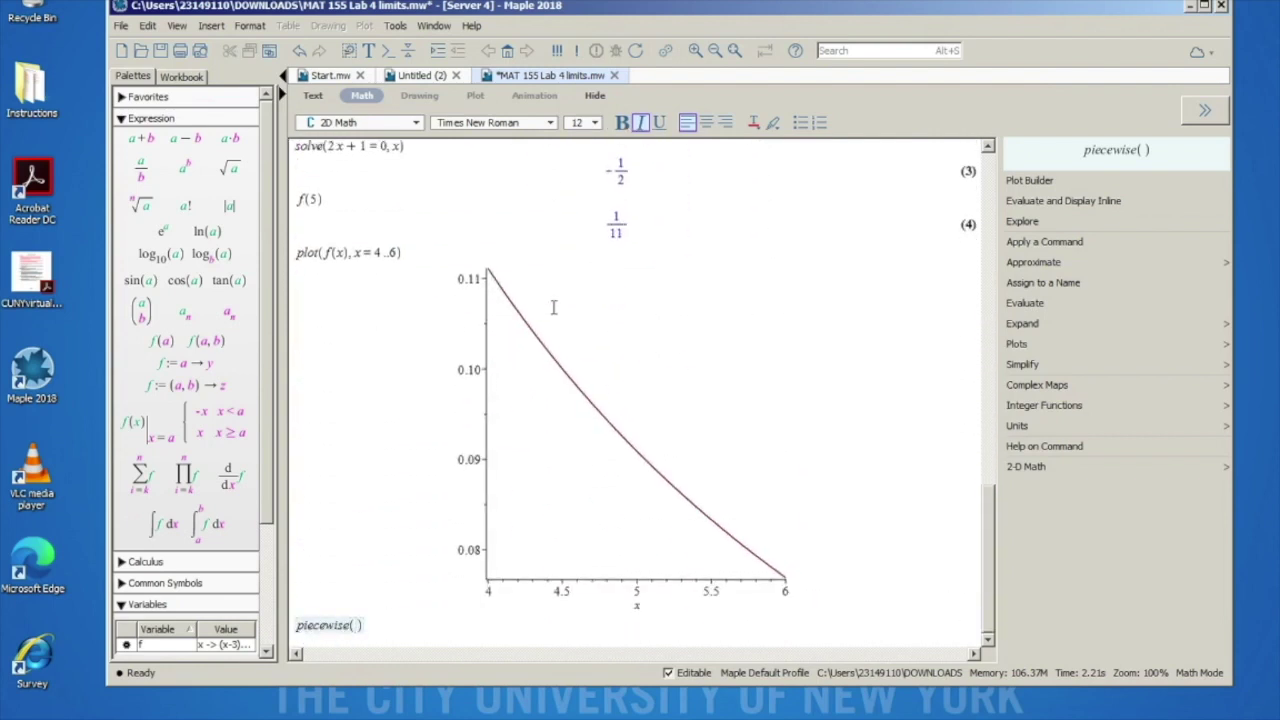
pyautogui.write('x')
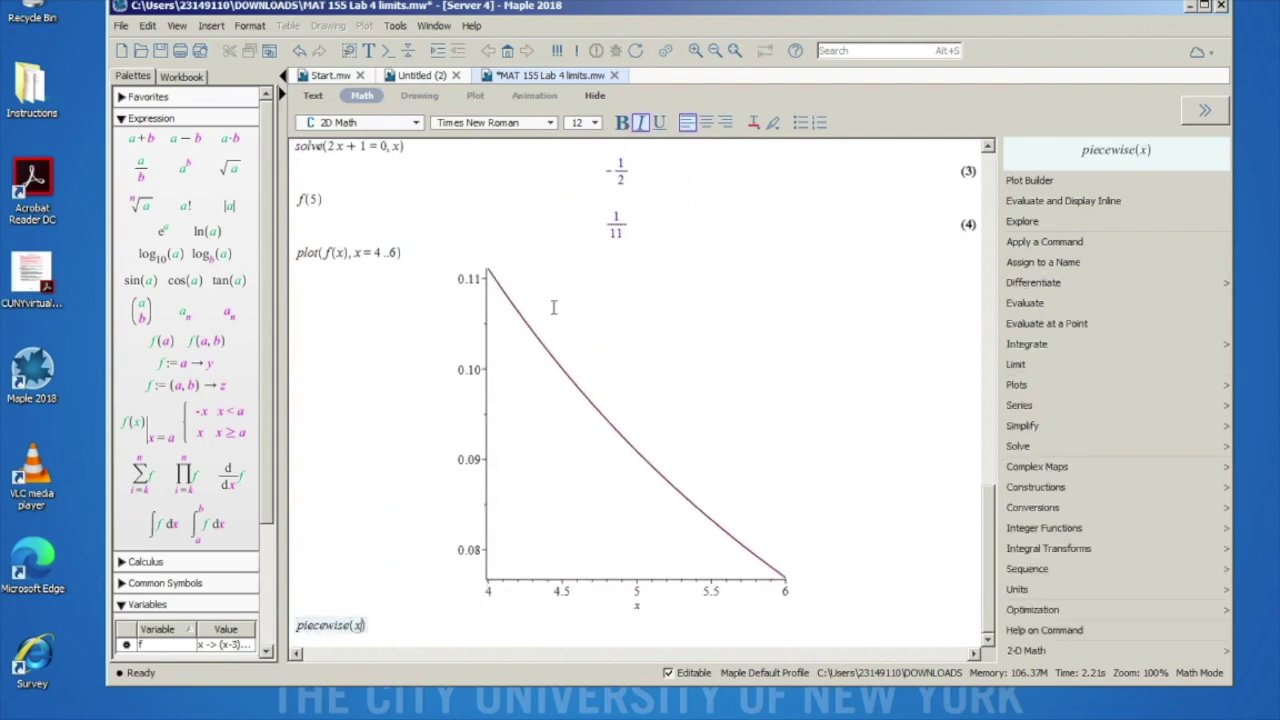
pyautogui.write('<=')
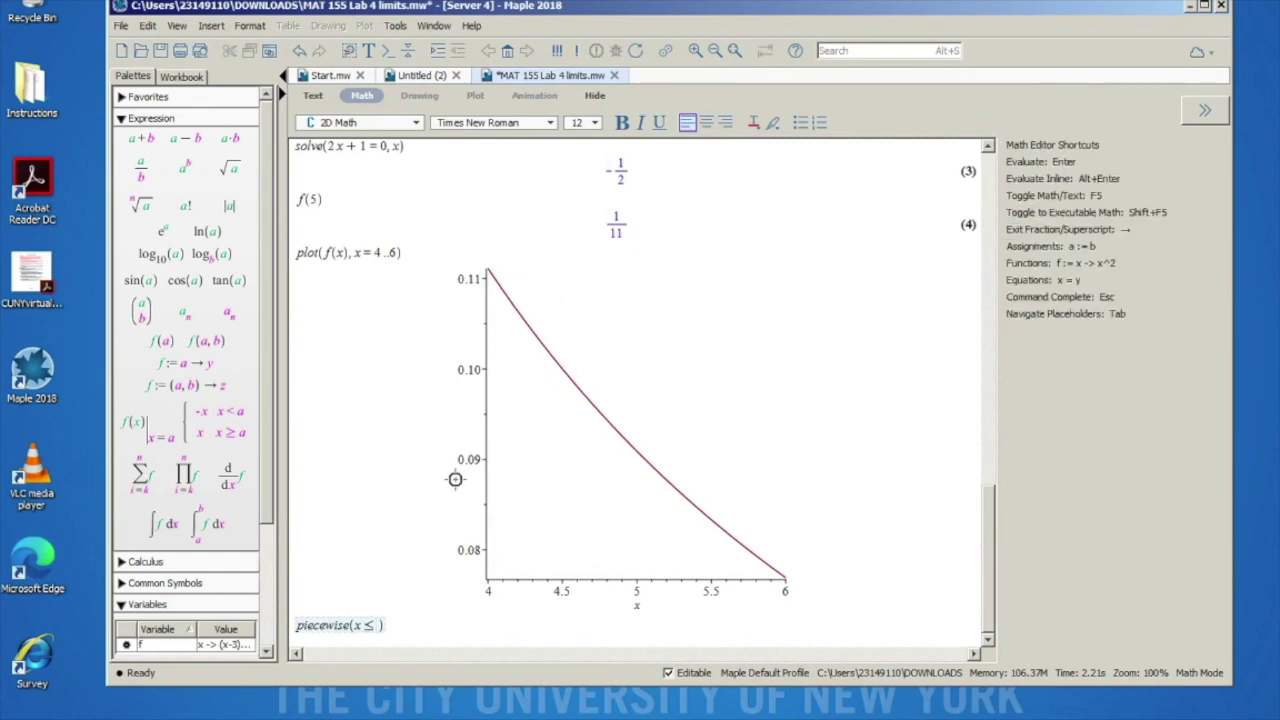
pyautogui.write('0,')
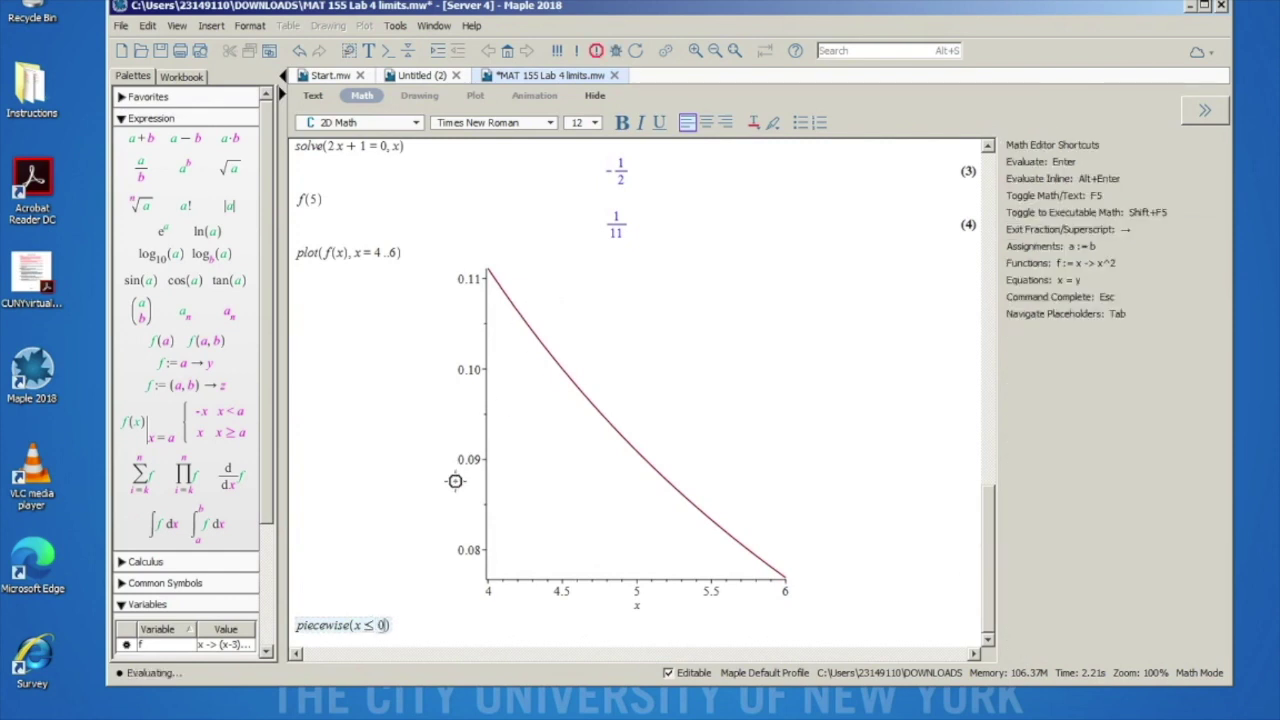
pyautogui.write('x')
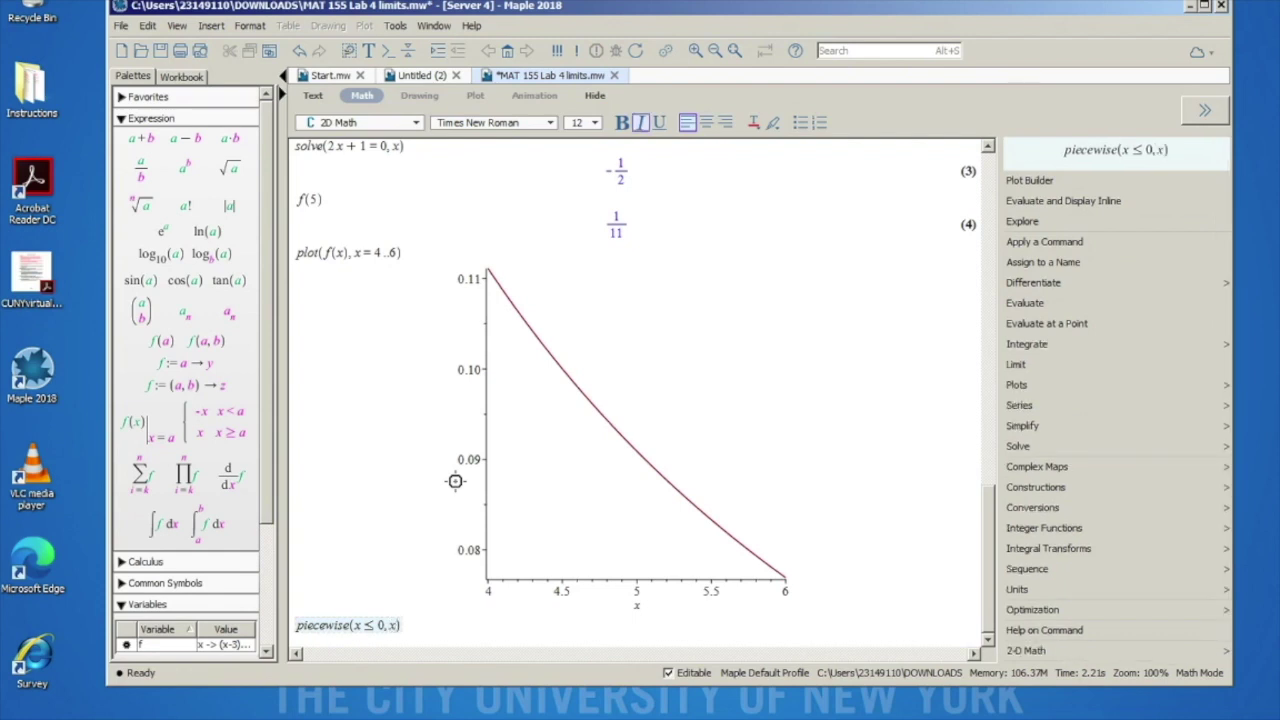
pyautogui.write('^2')
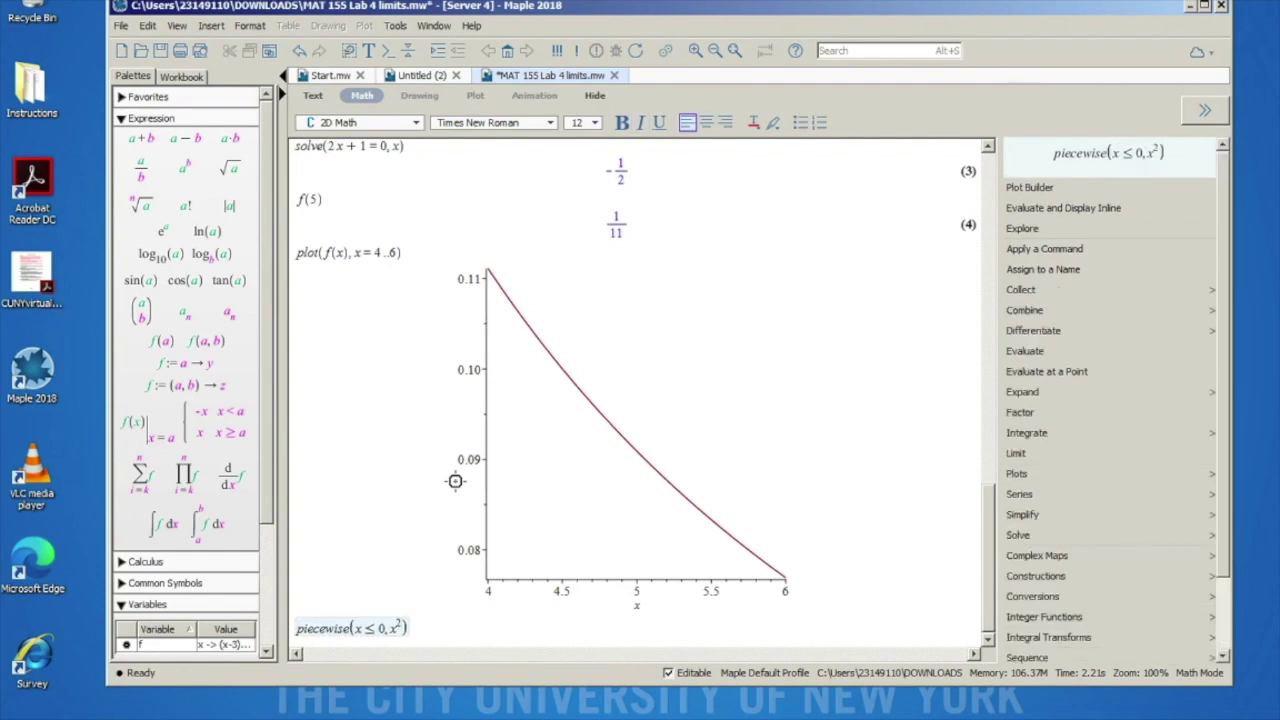
pyautogui.write('+5,')
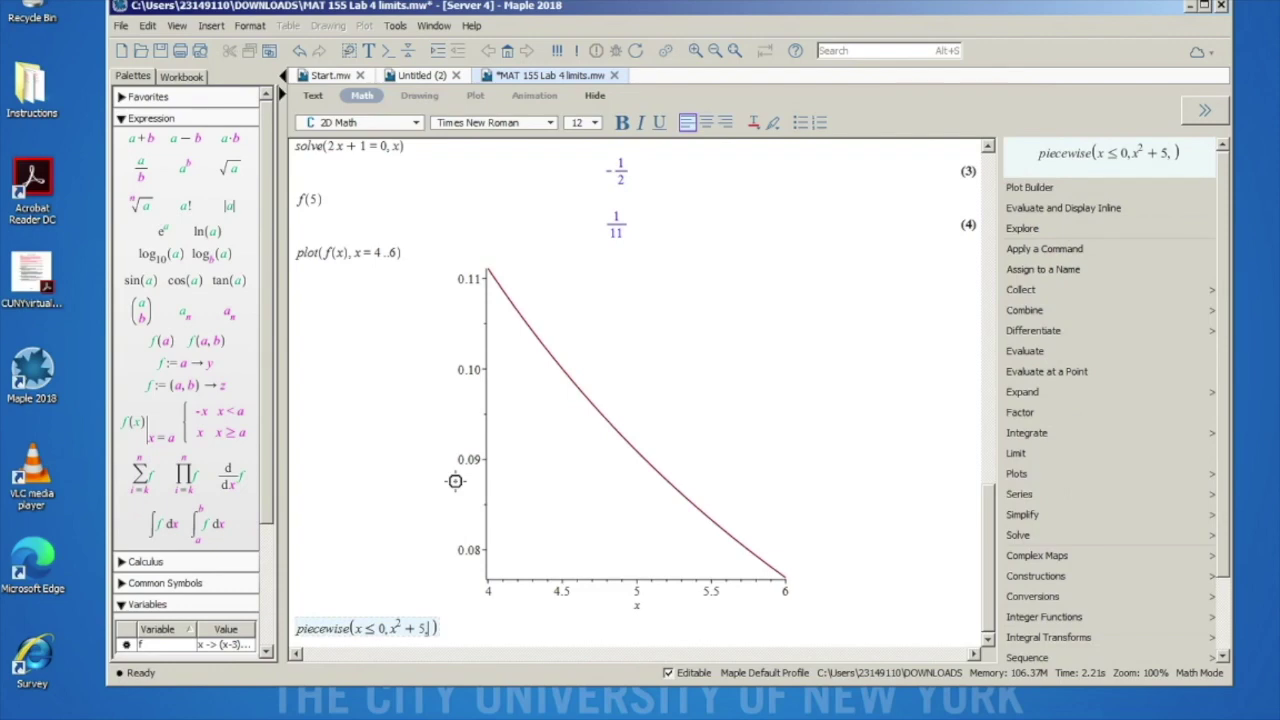
pyautogui.scroll(5, 544, 408)
pyautogui.scroll(3, 544, 408)
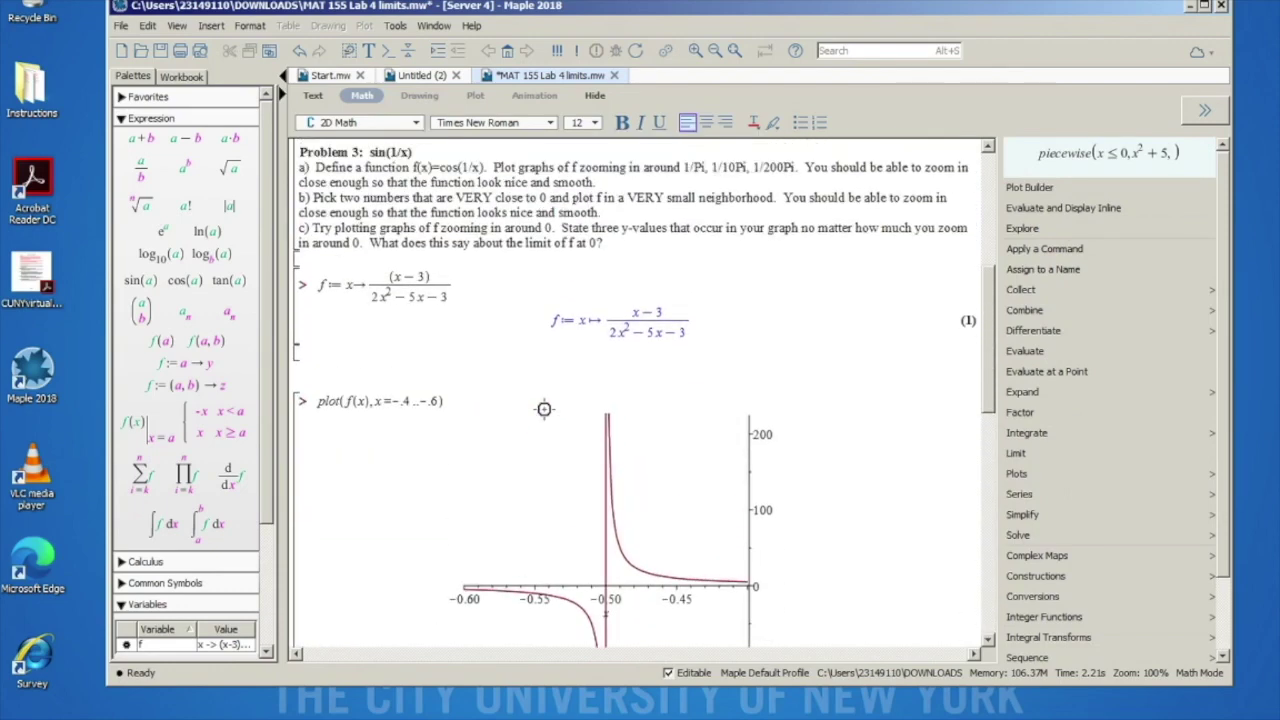
pyautogui.scroll(5, 624, 175)
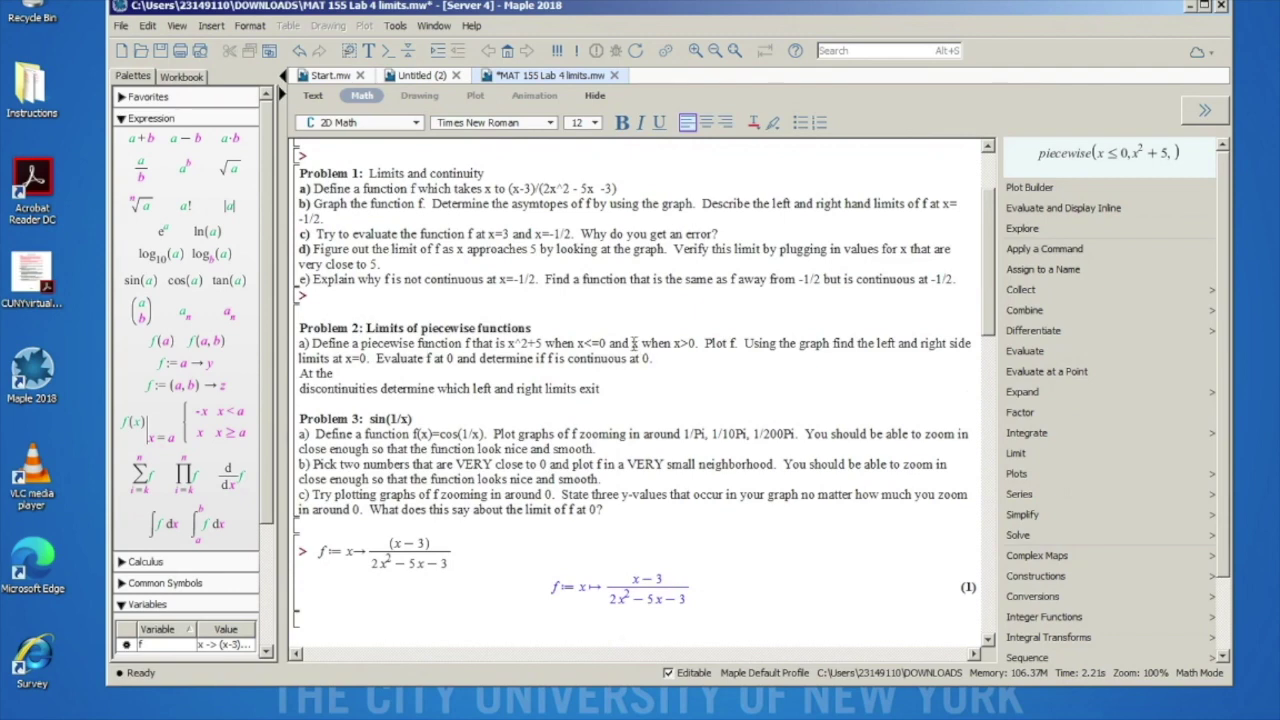
pyautogui.scroll(-10, 595, 415)
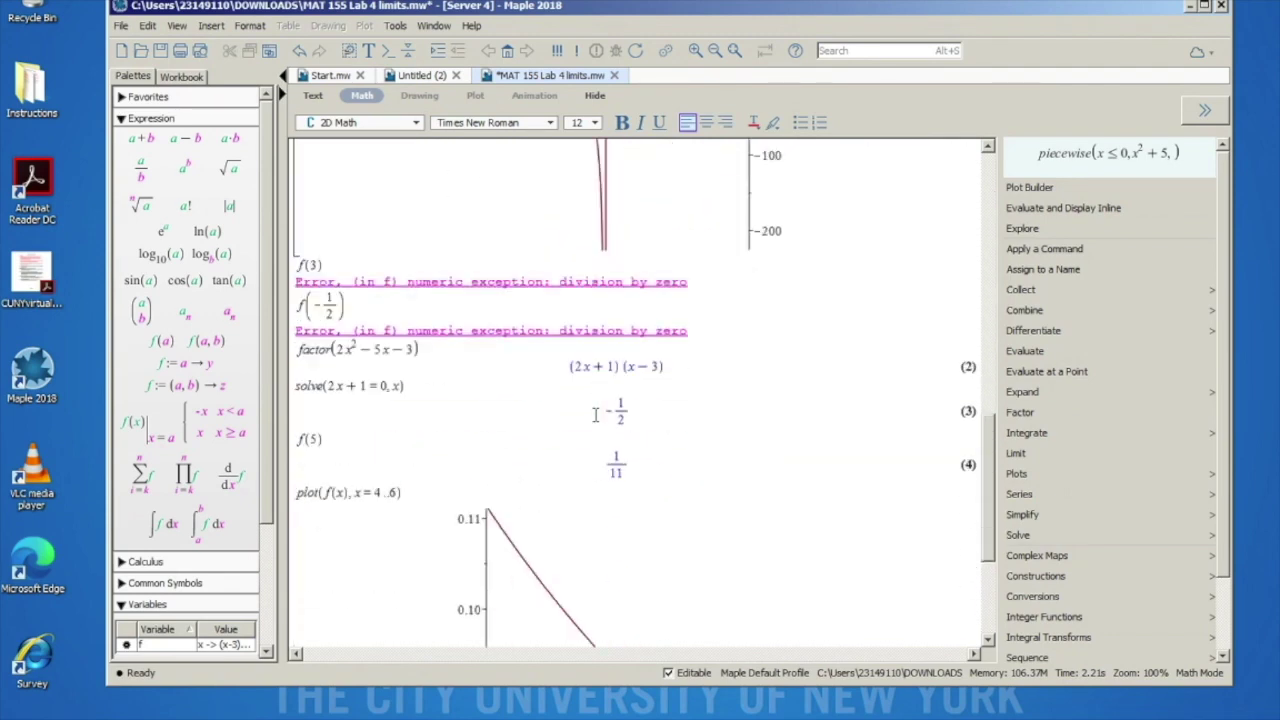
pyautogui.scroll(-5, 595, 415)
pyautogui.write('x ≤ 0, x^2 + 5, x')
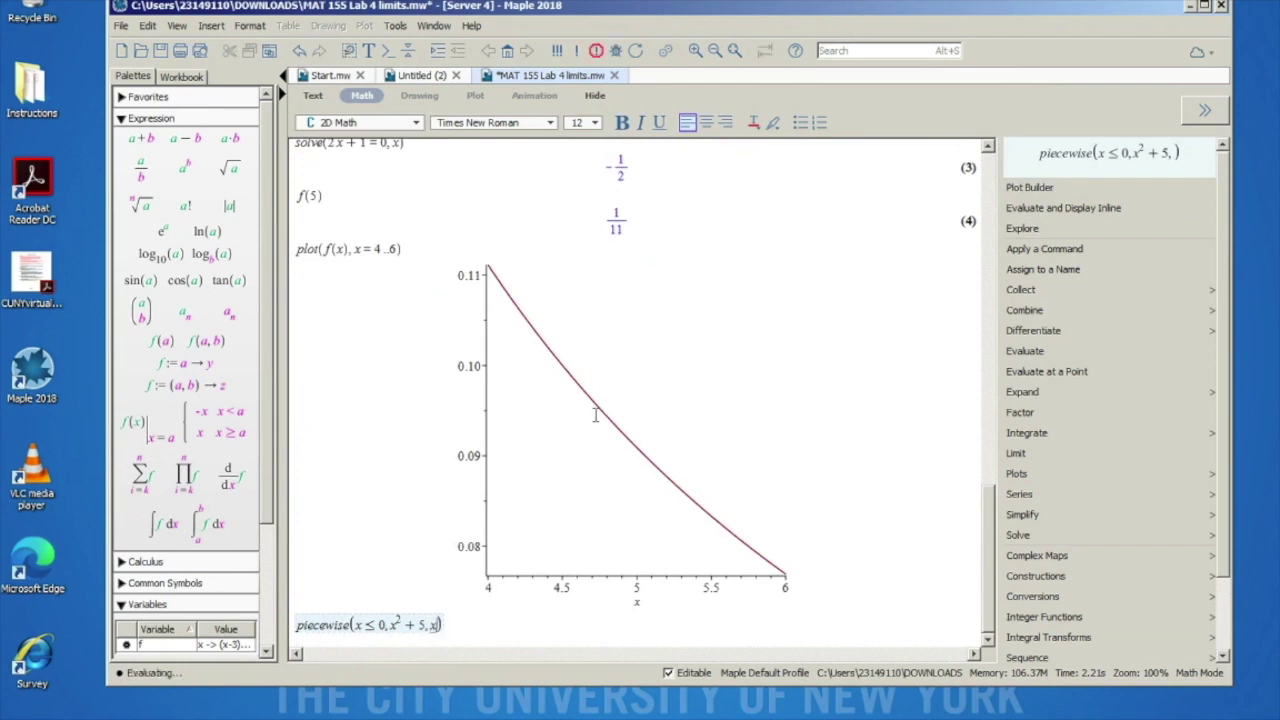
pyautogui.write('> 0')
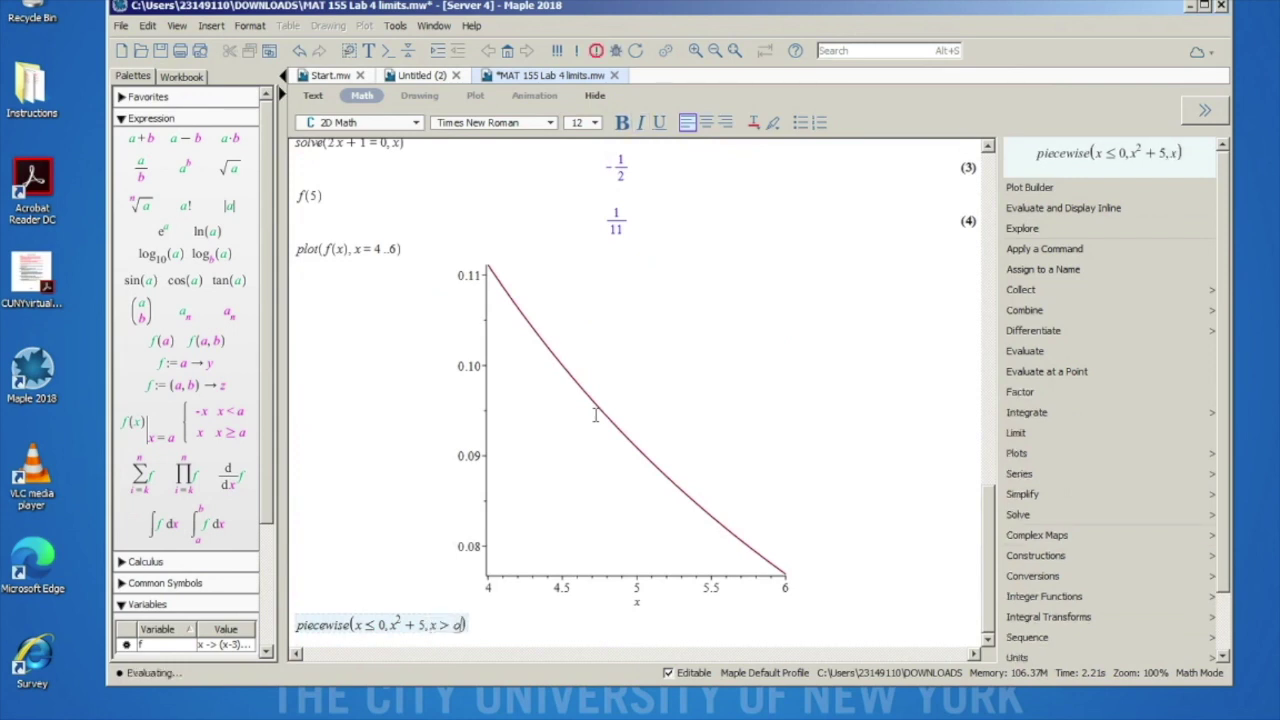
pyautogui.write(', x')
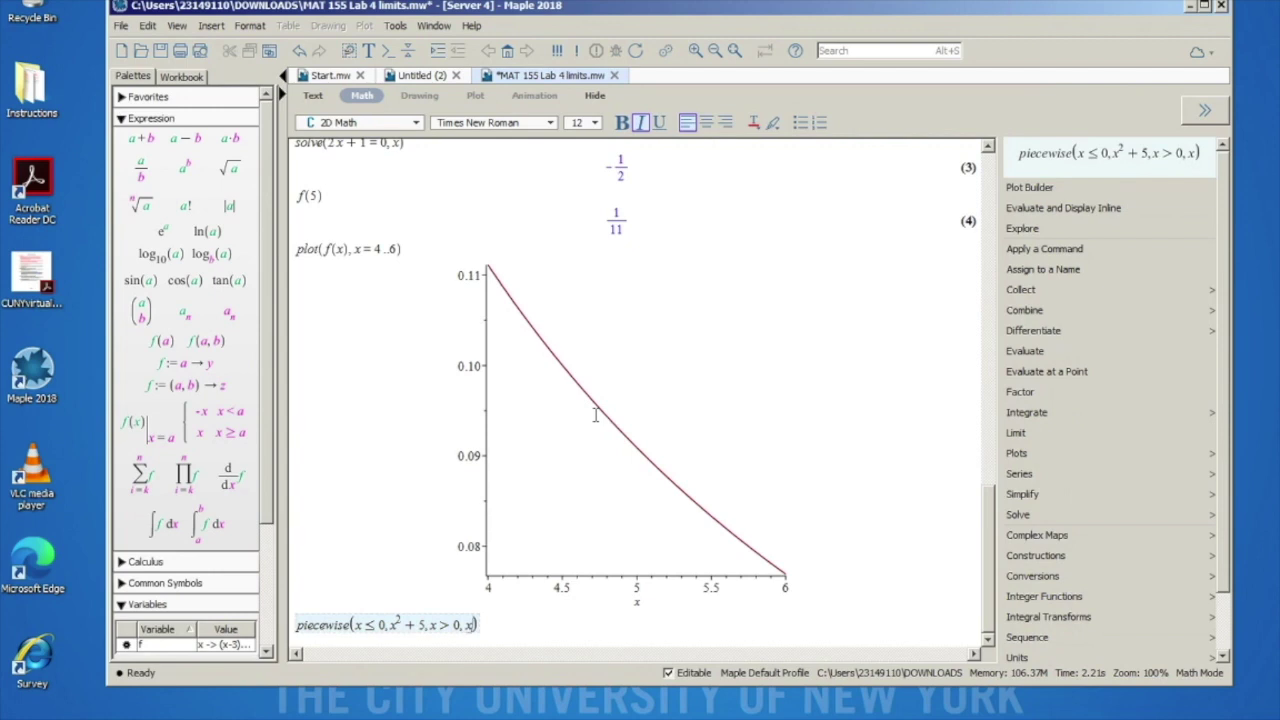
# Step: Execute the piecewise expression, giving x^2+5 for x ≤ 0 and x for 0 < x
pyautogui.press('Return')
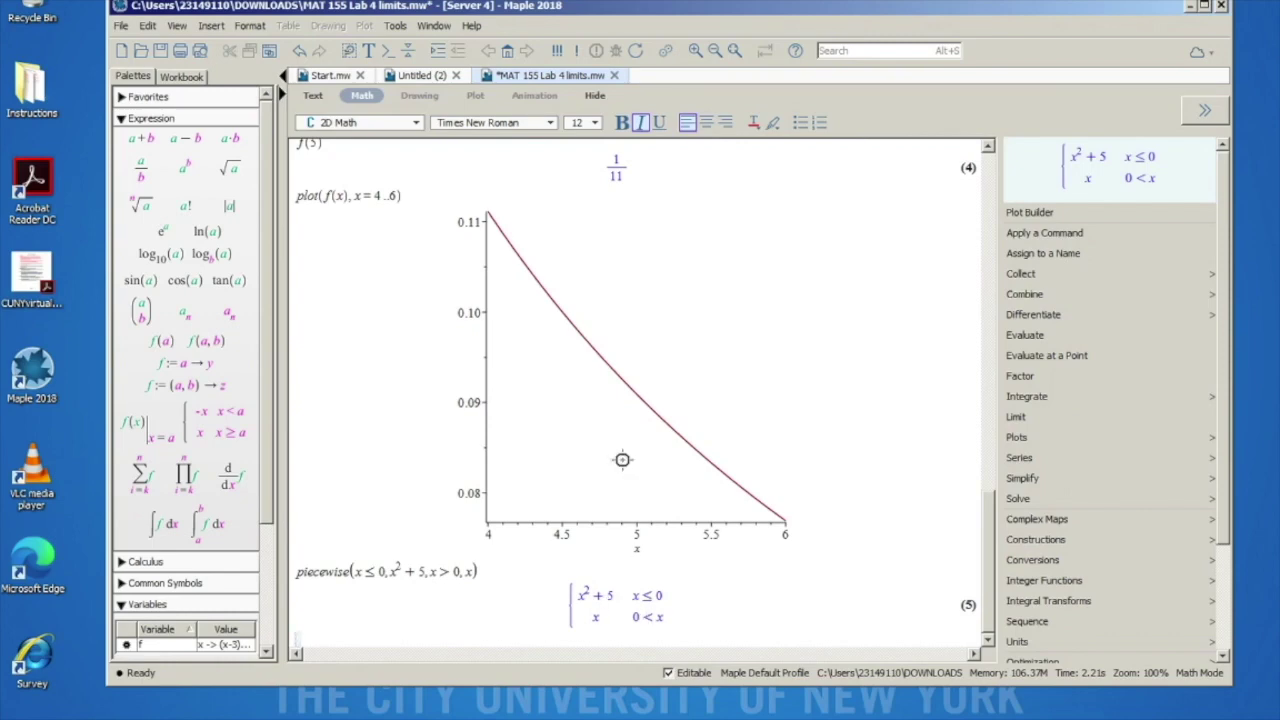
pyautogui.scroll(15, 626, 512)
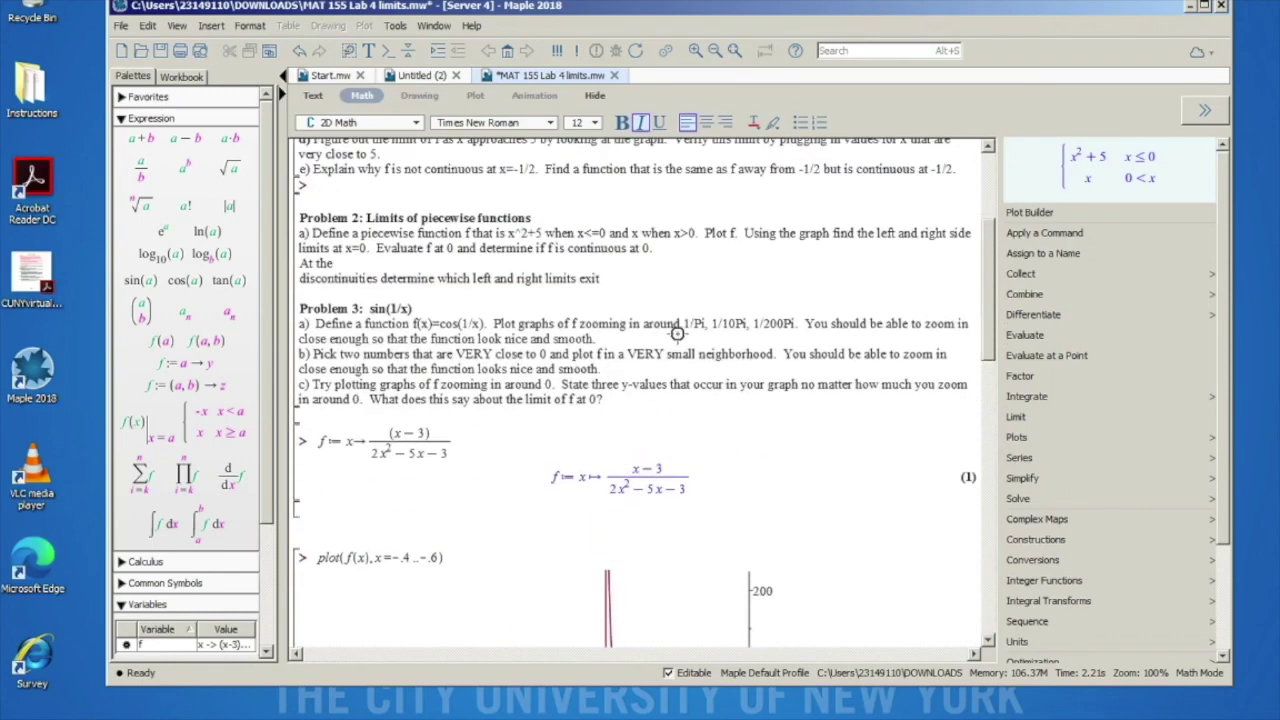
pyautogui.scroll(-15, 602, 417)
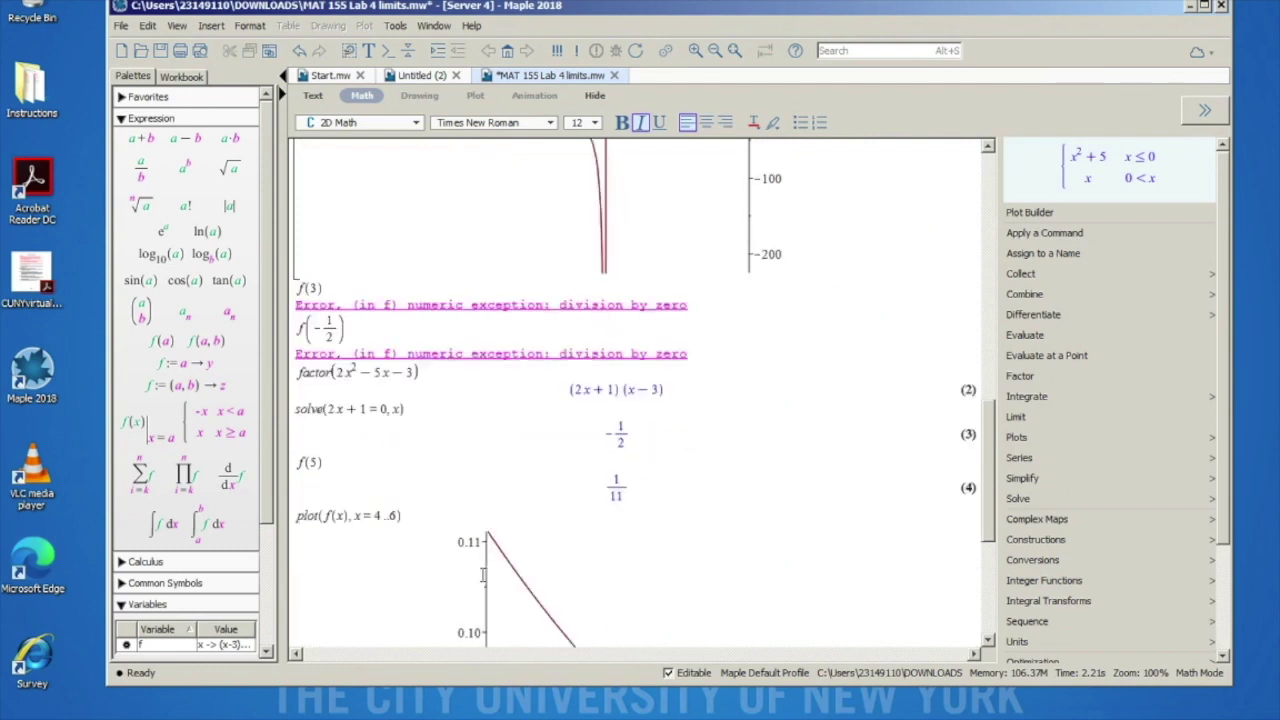
pyautogui.scroll(-5, 483, 575)
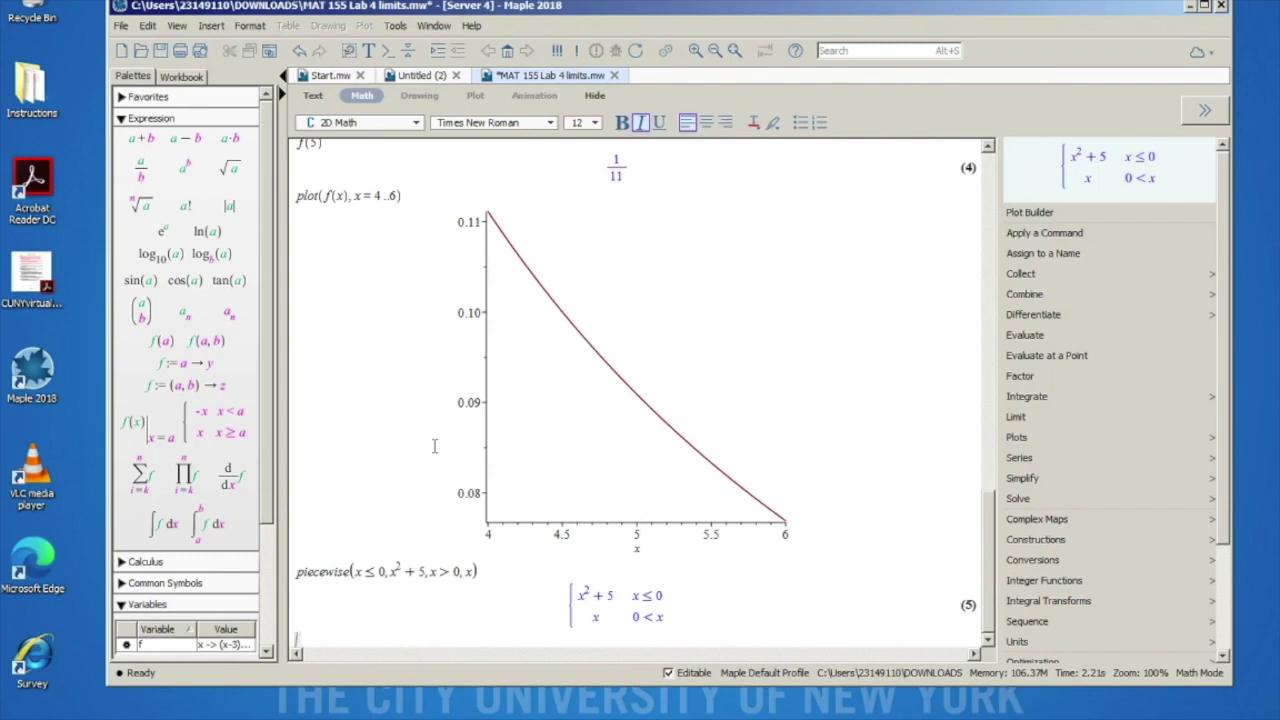
pyautogui.scroll(15, 434, 446)
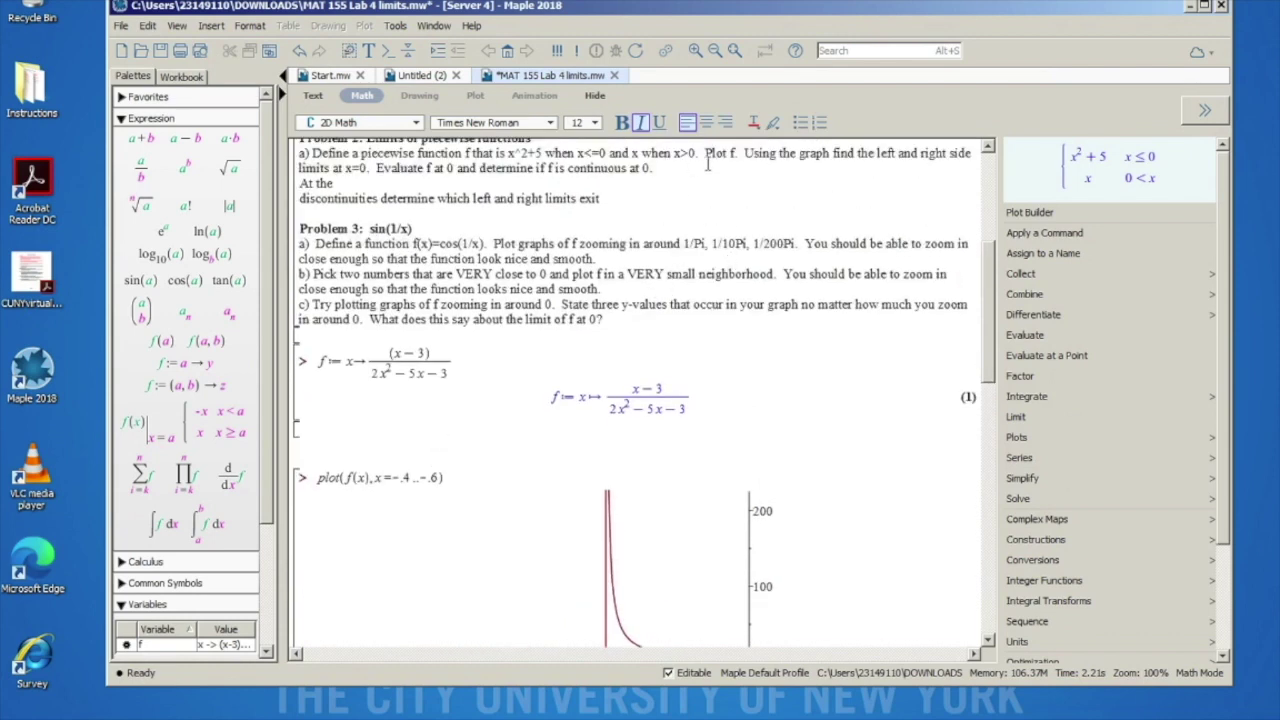
pyautogui.scroll(-15, 596, 332)
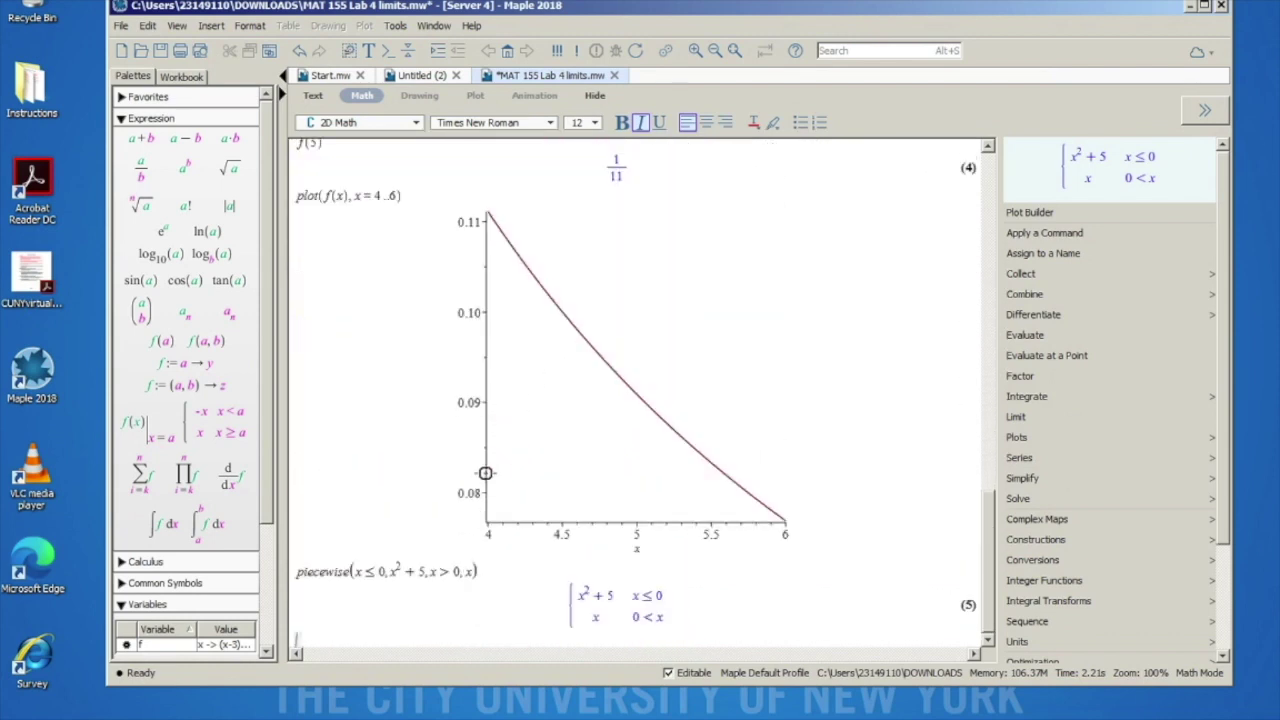
pyautogui.click(318, 576)
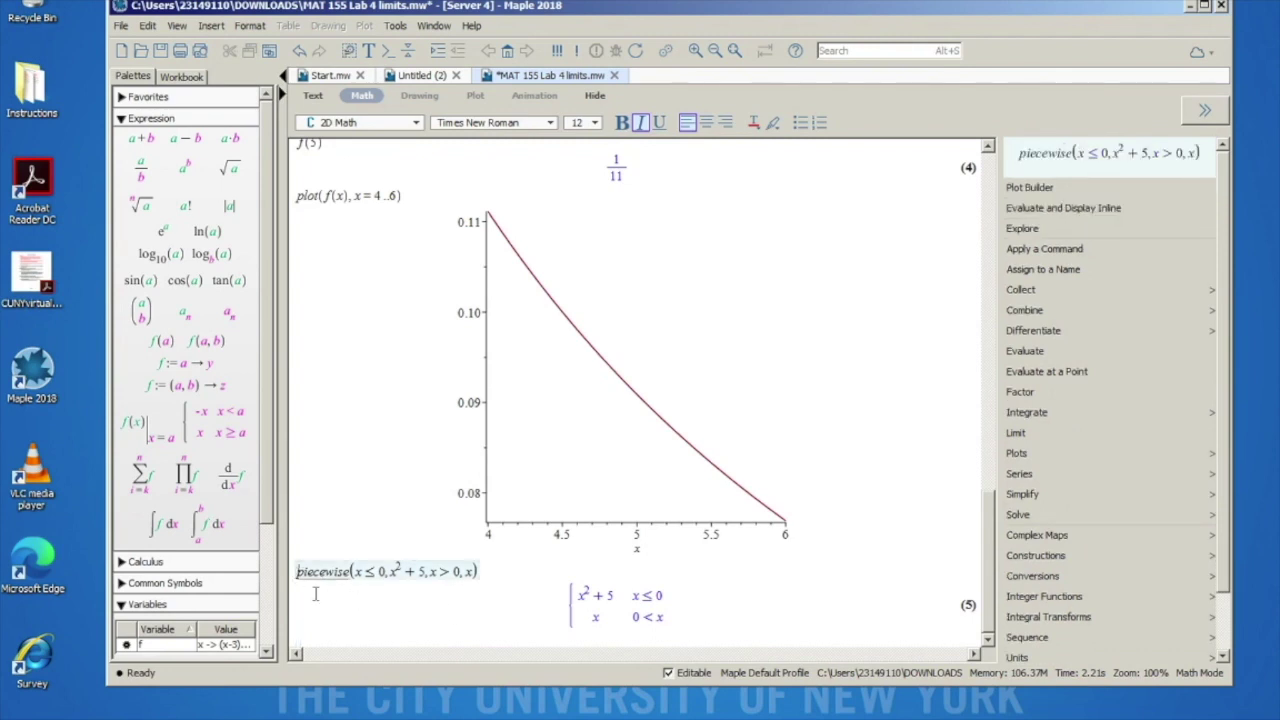
# Step: Plot the previous piecewise result with plot(%) over the default range
pyautogui.click(302, 620)
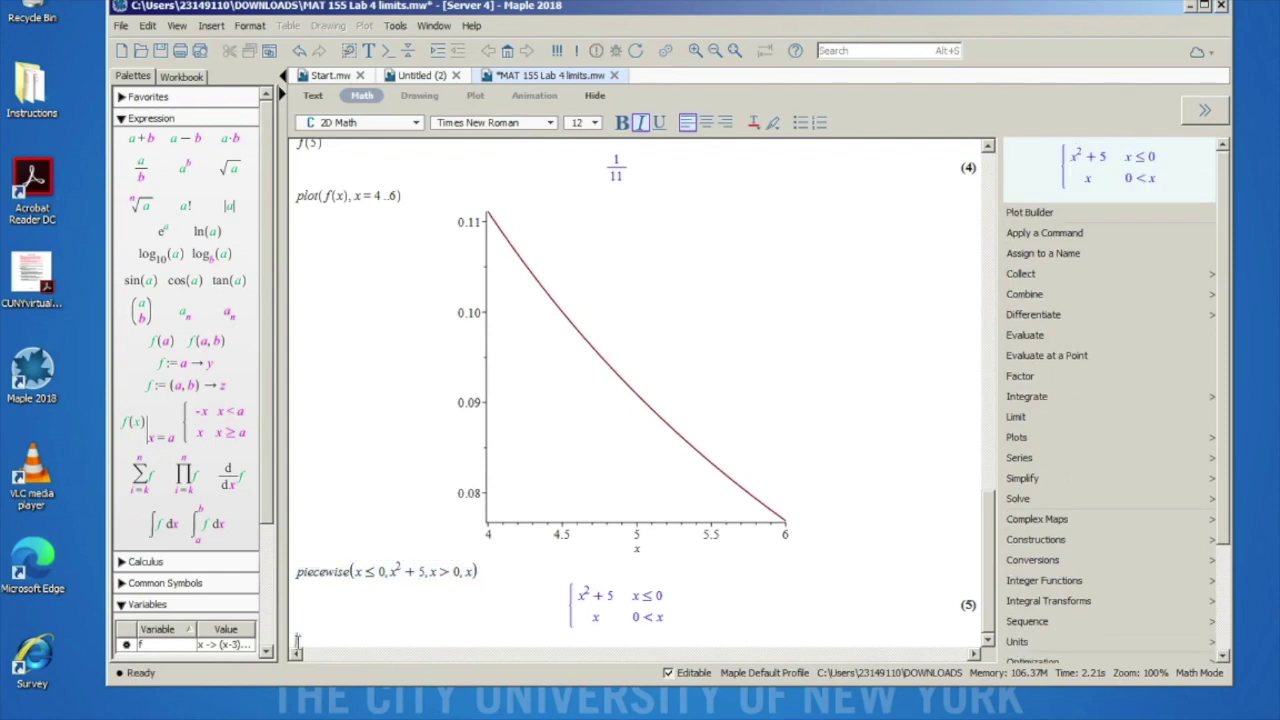
pyautogui.write('plo')
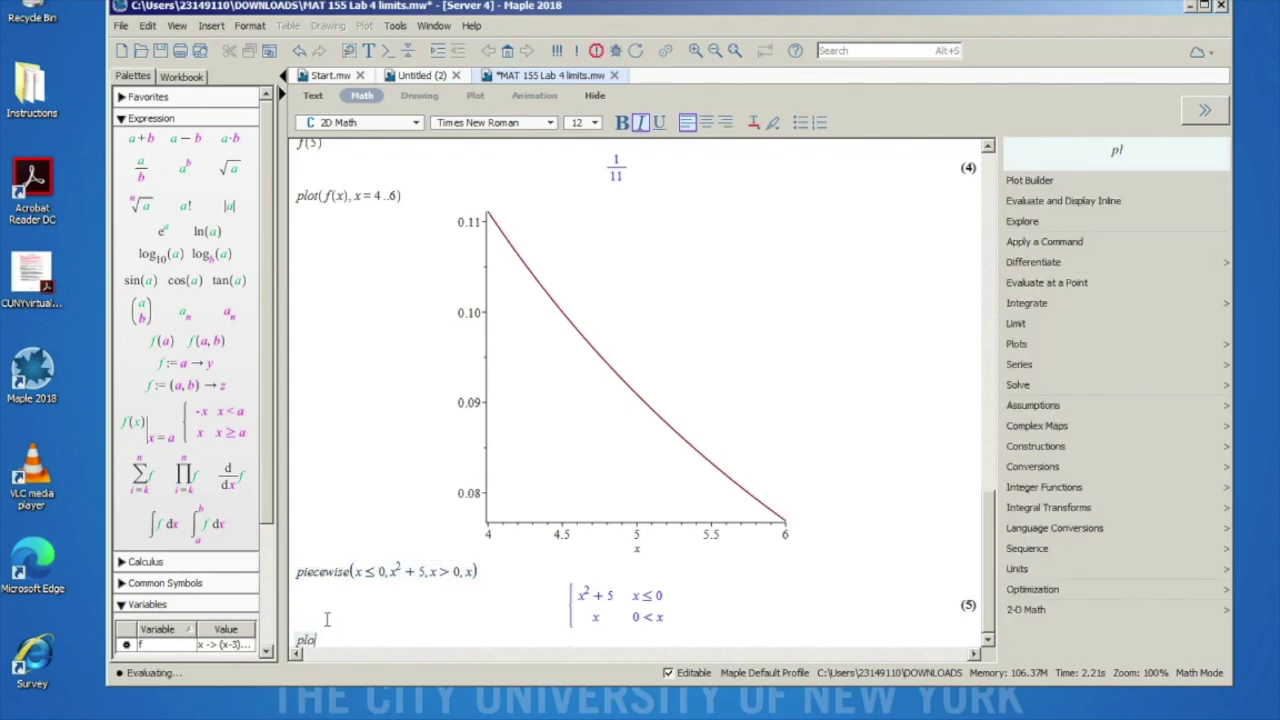
pyautogui.write('t(%)')
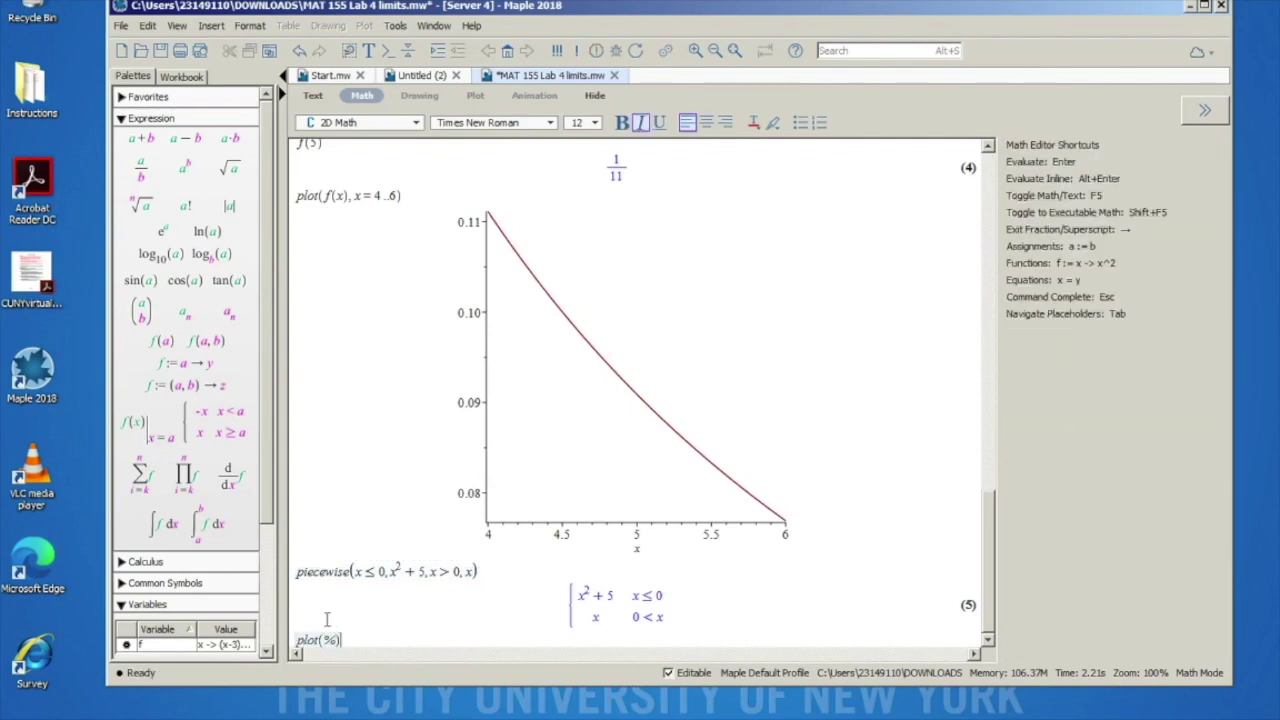
pyautogui.press('Return')
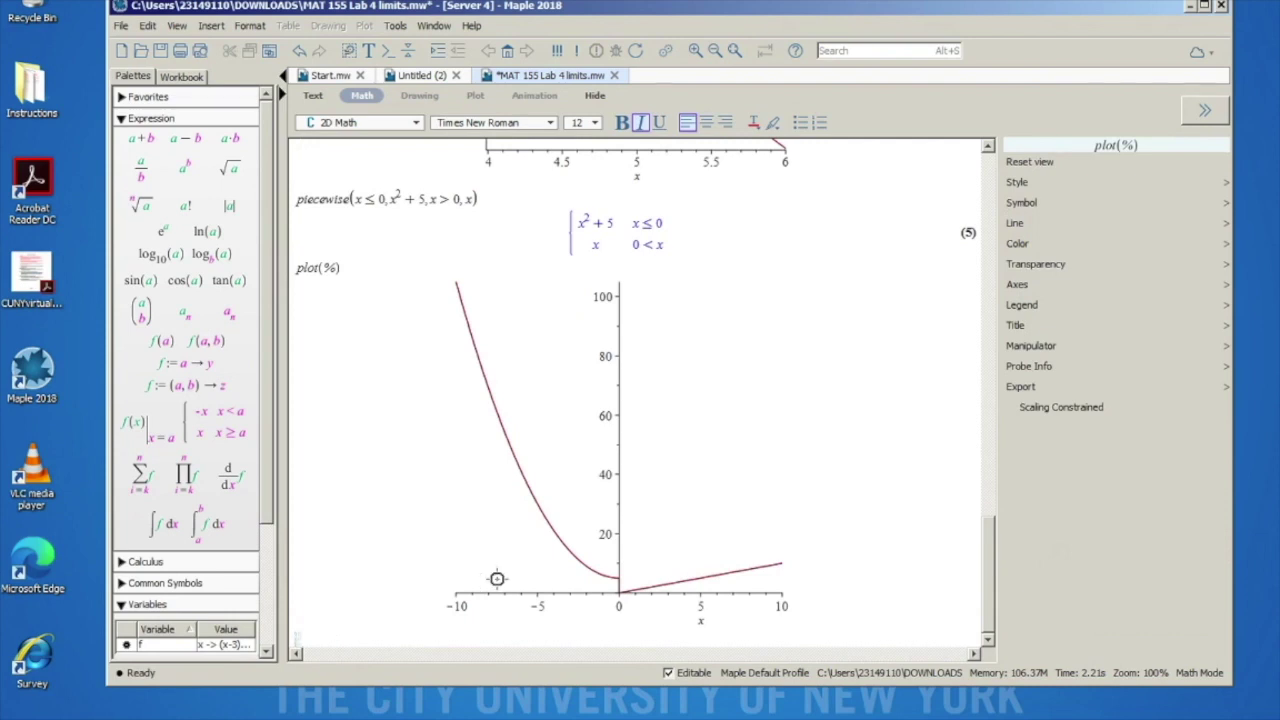
# Step: Select the % argument inside the plot(%) command
pyautogui.click(338, 264)
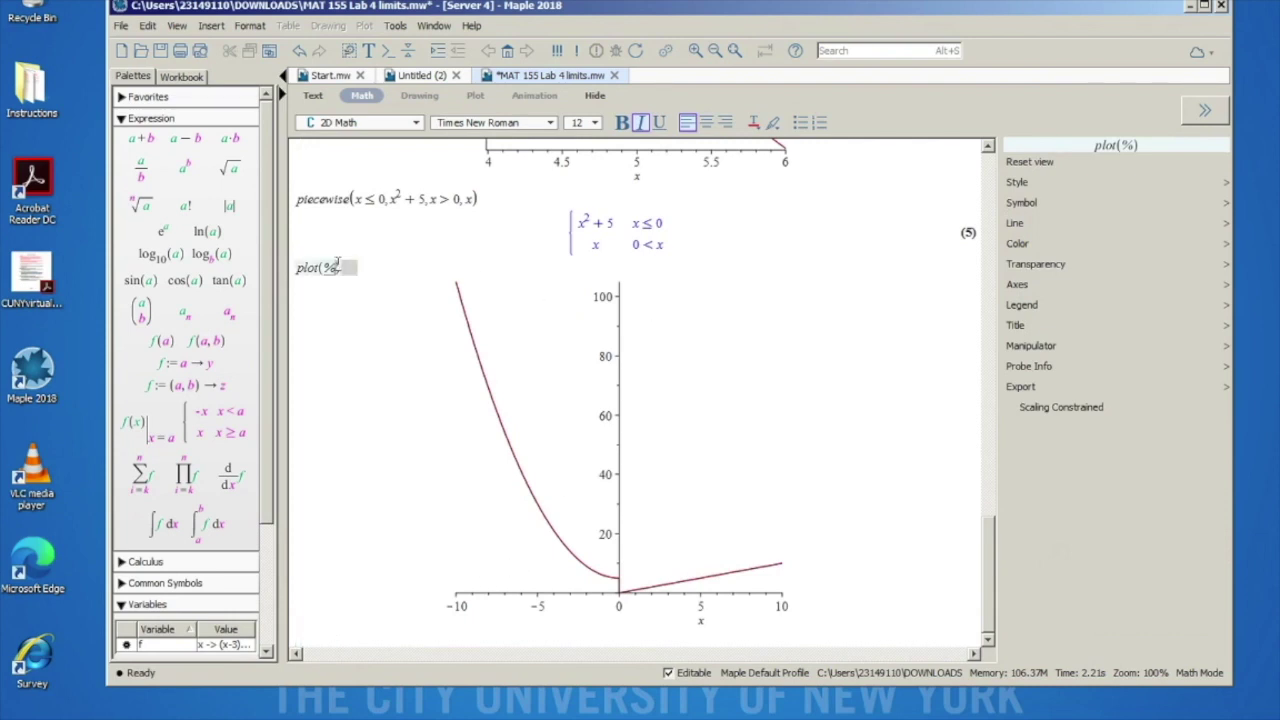
pyautogui.click(313, 272)
pyautogui.doubleClick(326, 266)
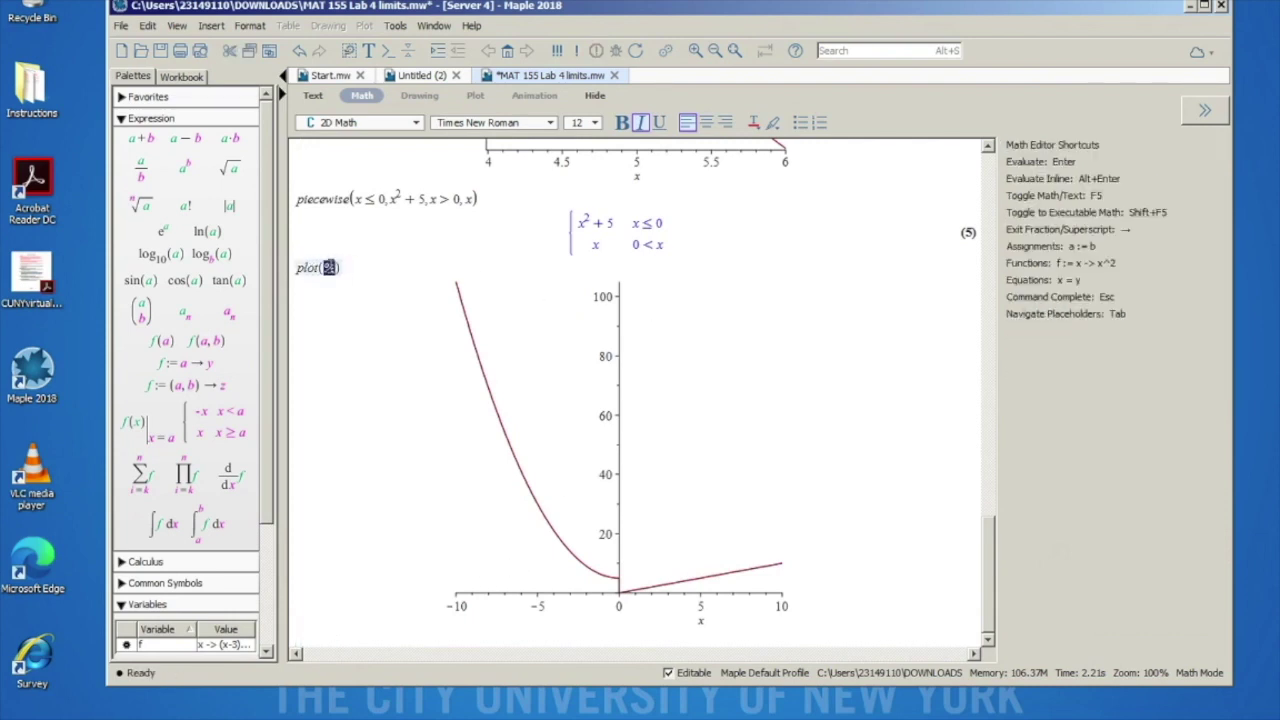
pyautogui.click(341, 279)
pyautogui.click(325, 270)
pyautogui.press('Return')
pyautogui.click(581, 226)
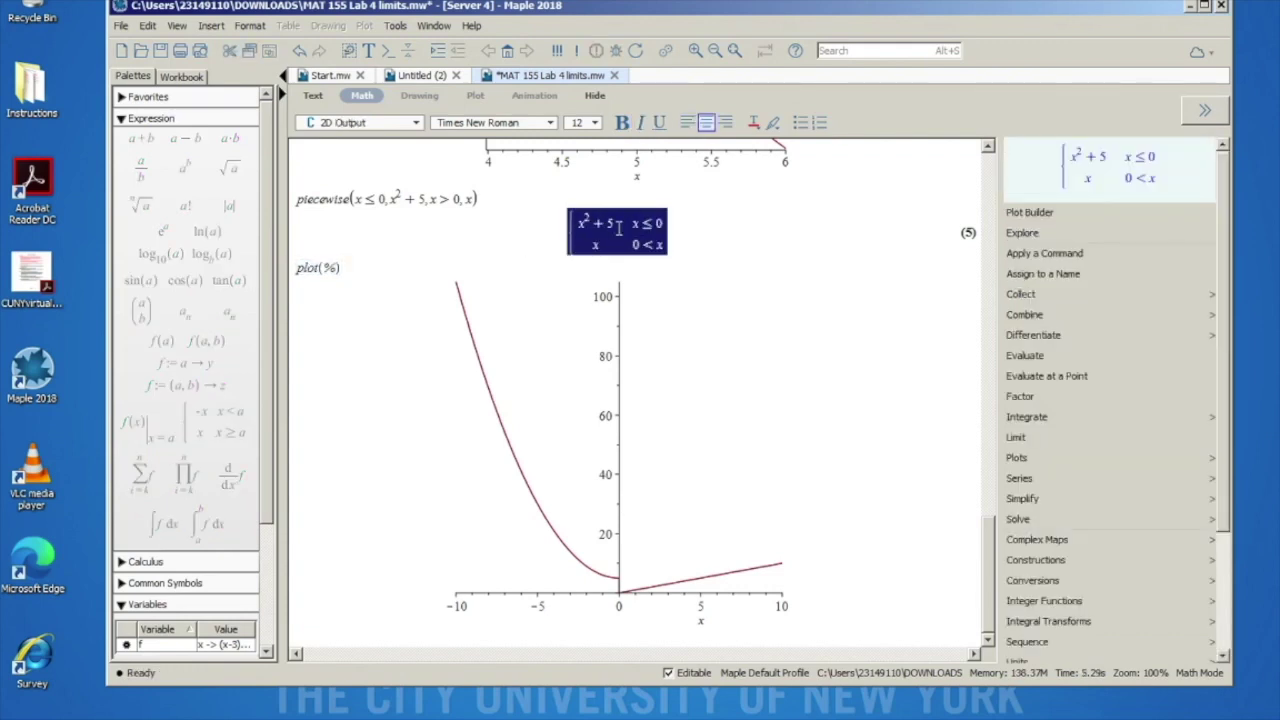
pyautogui.click(320, 267)
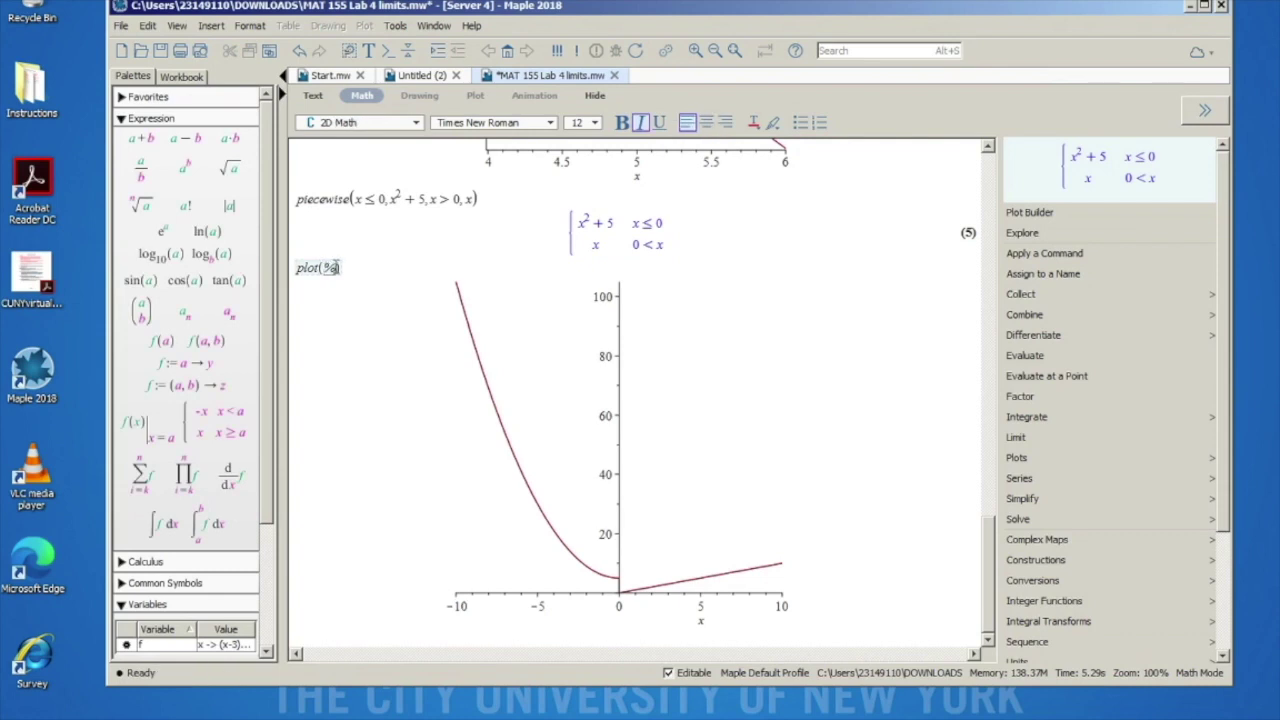
pyautogui.doubleClick(325, 267)
pyautogui.click(306, 279)
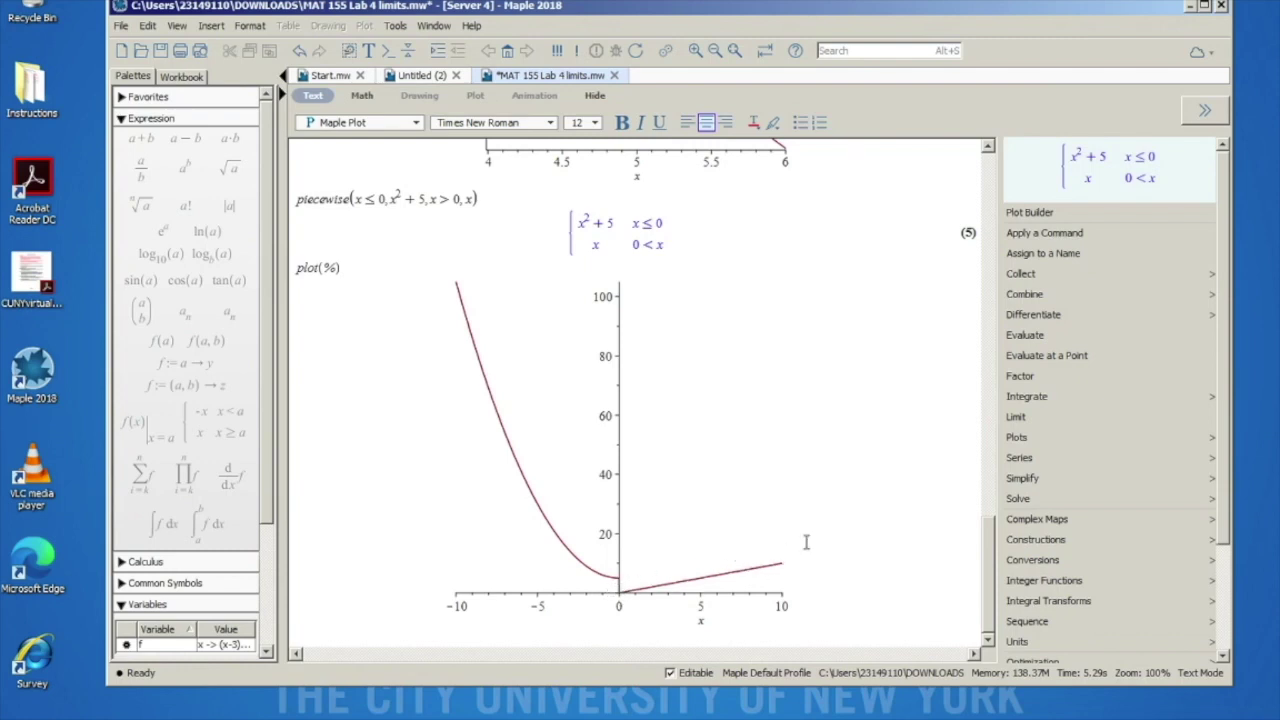
pyautogui.scroll(20, 676, 362)
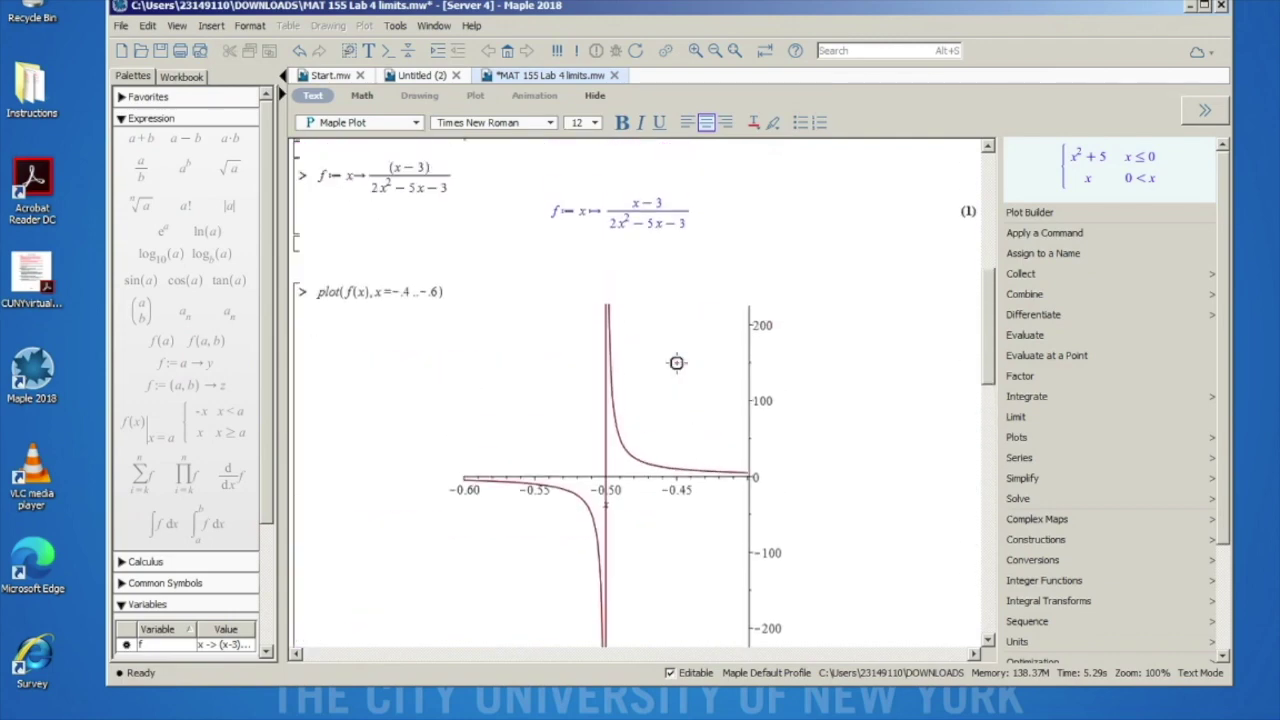
pyautogui.scroll(5, 676, 362)
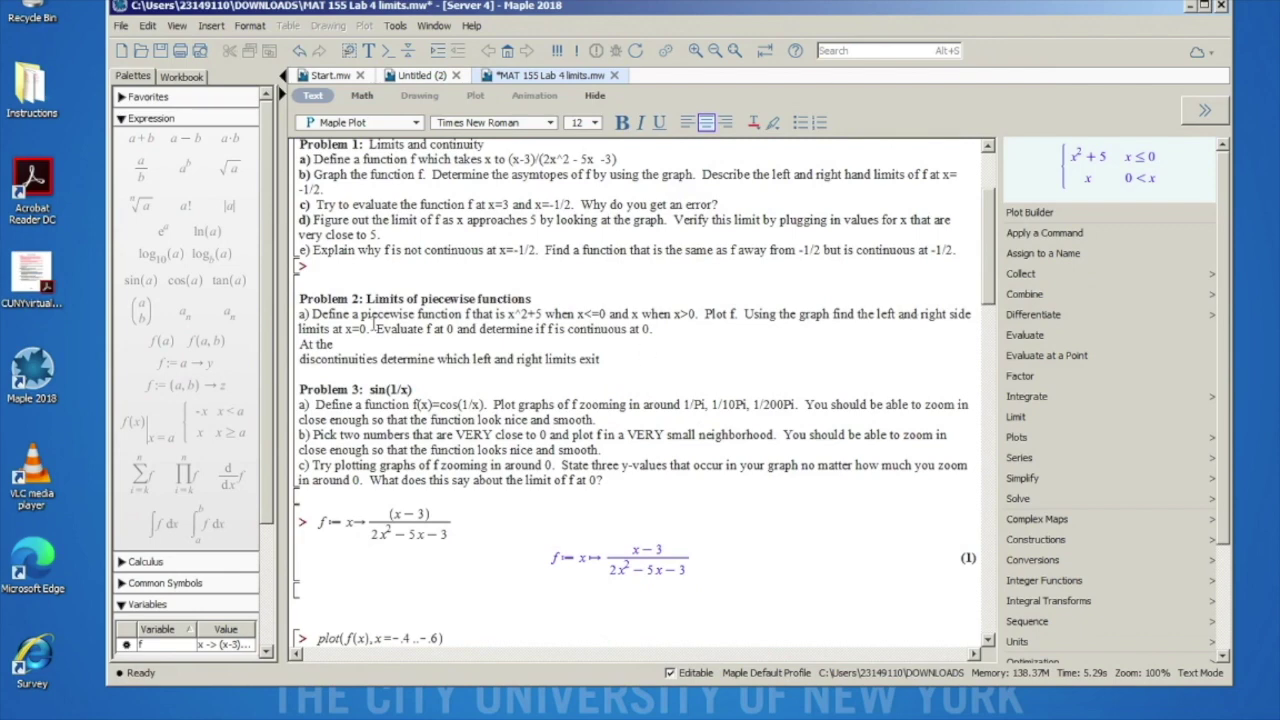
pyautogui.scroll(-20, 580, 443)
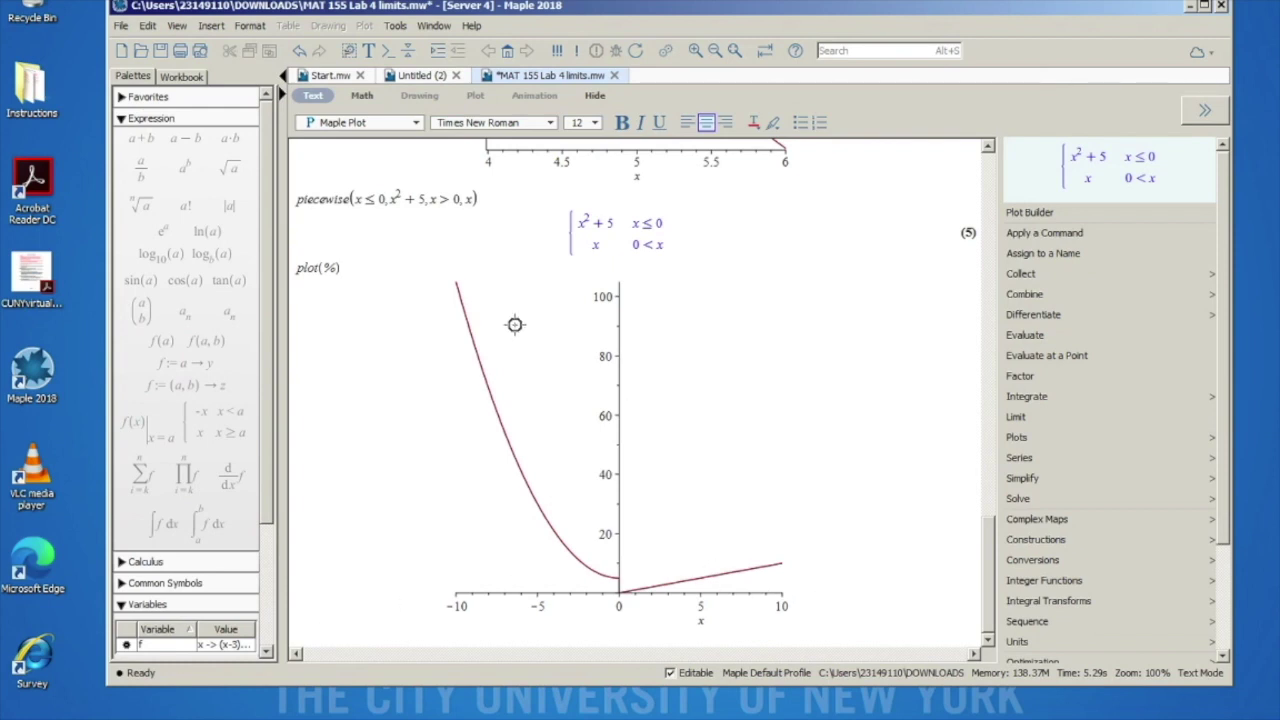
# Step: Rerun the plot as plot(%, x = -1..1)
pyautogui.click(327, 266)
pyautogui.write(', x ')
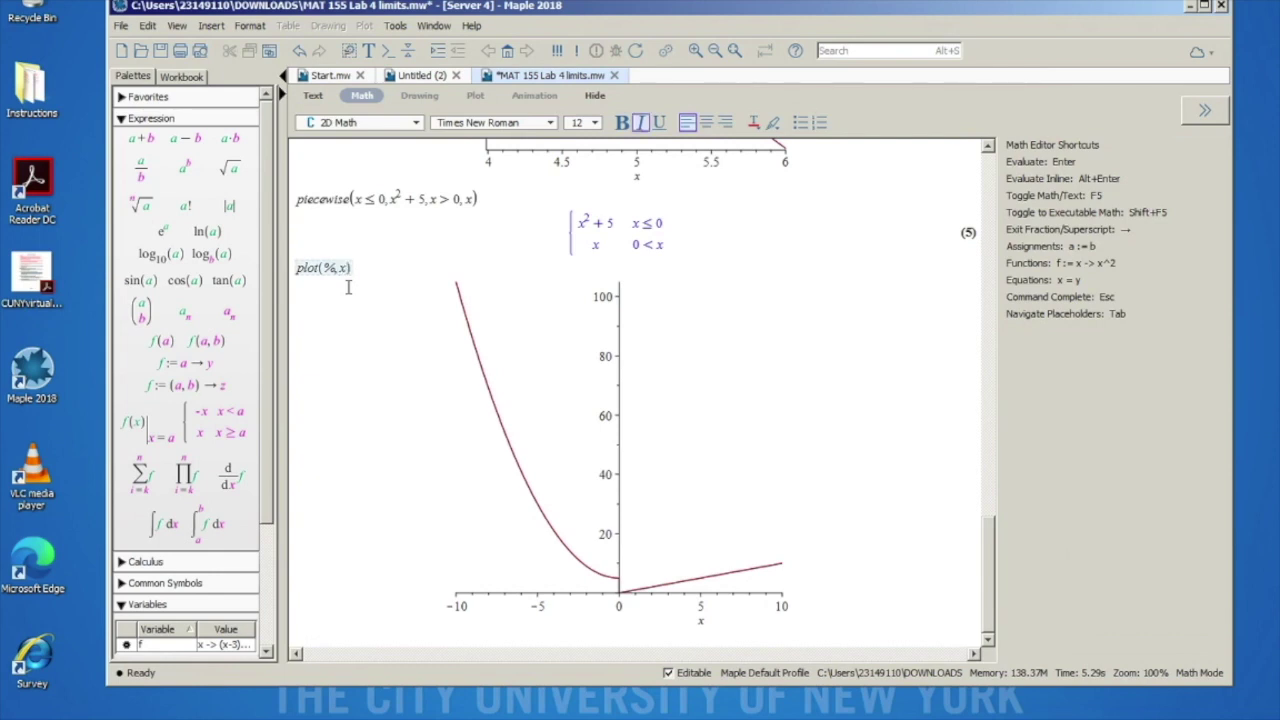
pyautogui.write('= -1 ..1')
pyautogui.press('Return')
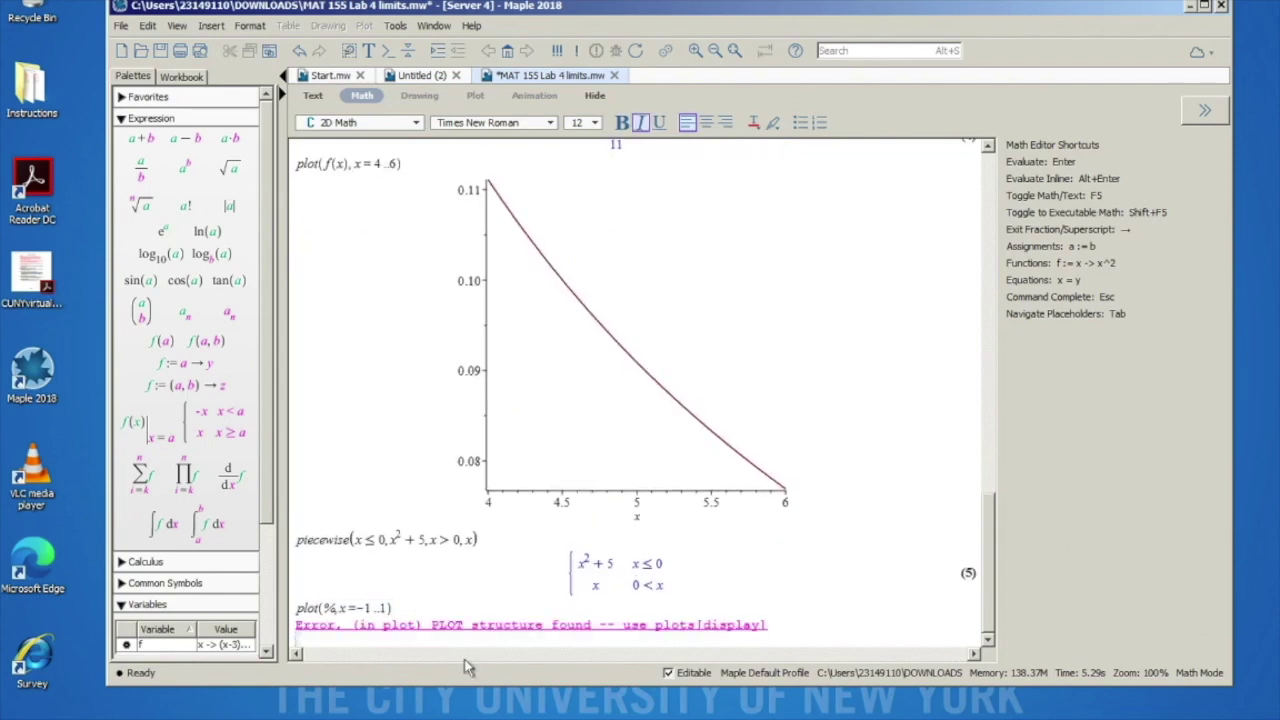
# Step: Reduce the plot input to plot( ) and prefix the piecewise input with k:=x->
pyautogui.click(389, 607)
pyautogui.press('BackSpace')
pyautogui.press('BackSpace')
pyautogui.press('BackSpace')
pyautogui.press('BackSpace')
pyautogui.press('BackSpace')
pyautogui.press('BackSpace')
pyautogui.press('BackSpace')
pyautogui.press('BackSpace')
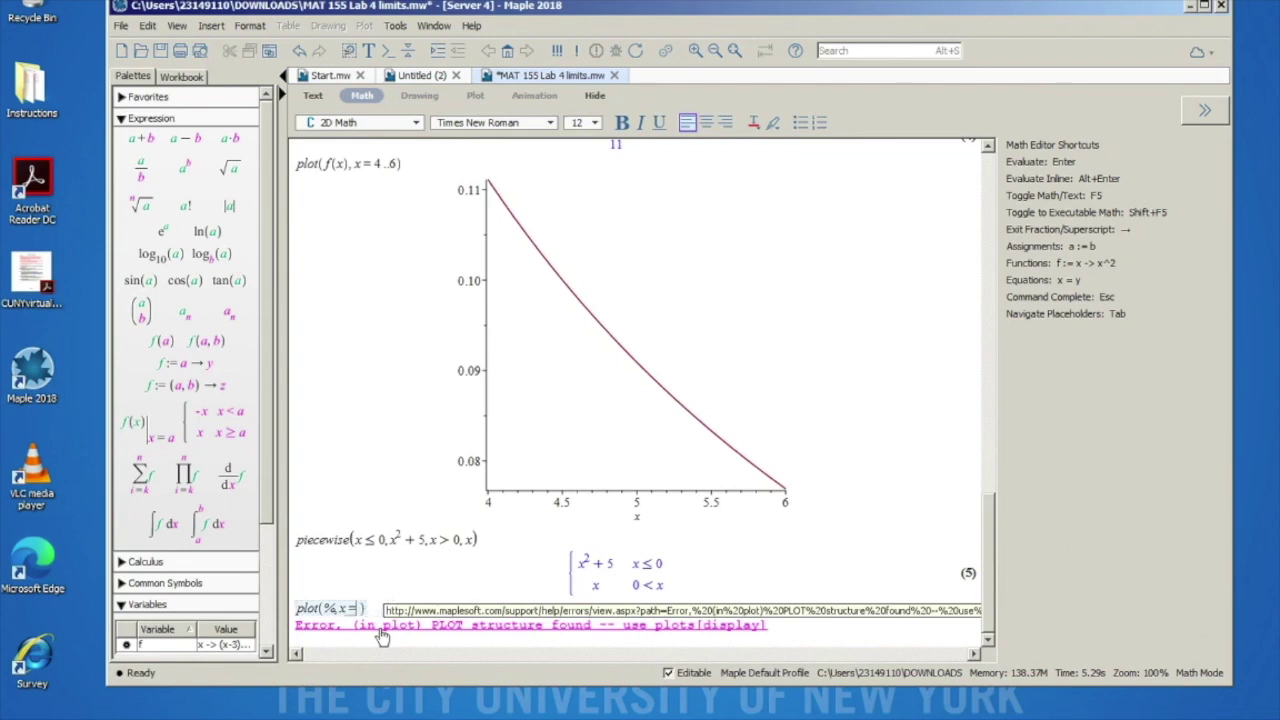
pyautogui.press('BackSpace')
pyautogui.press('BackSpace')
pyautogui.click(296, 540)
pyautogui.write('k')
pyautogui.write(':=')
pyautogui.write('x-')
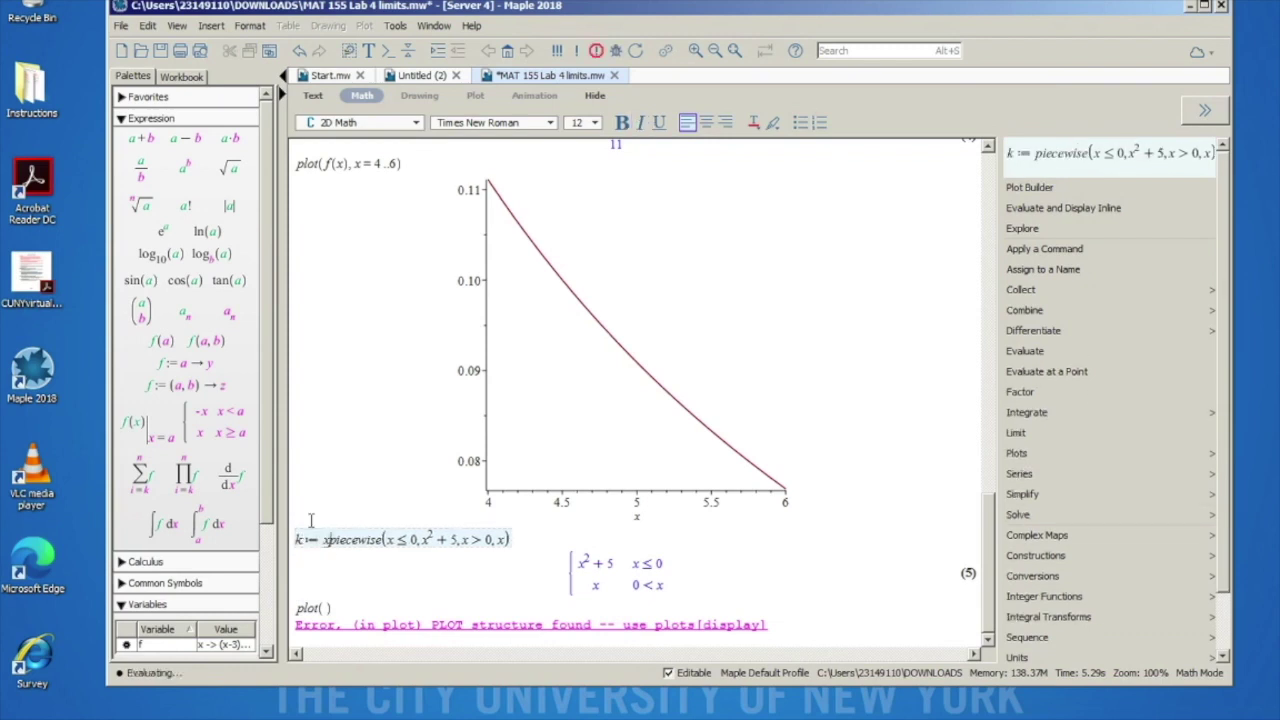
pyautogui.write('>')
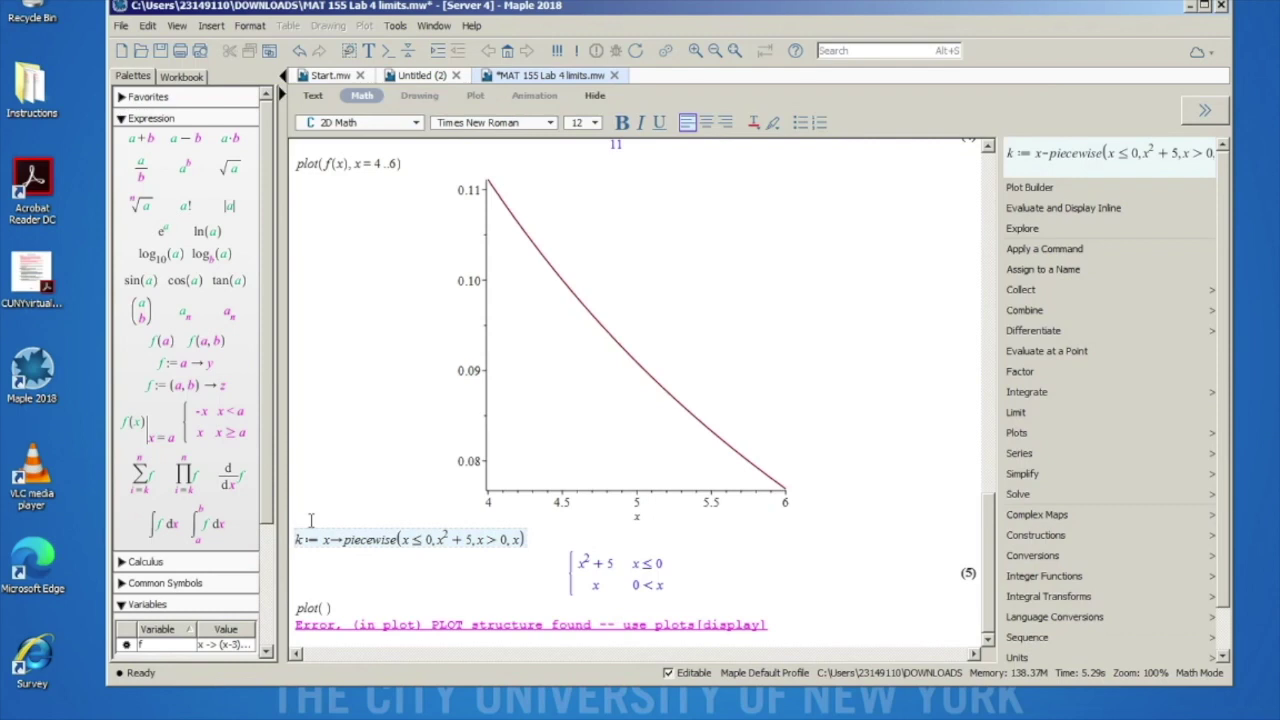
# Step: Execute the k definition and plot k over the default range
pyautogui.press('Return')
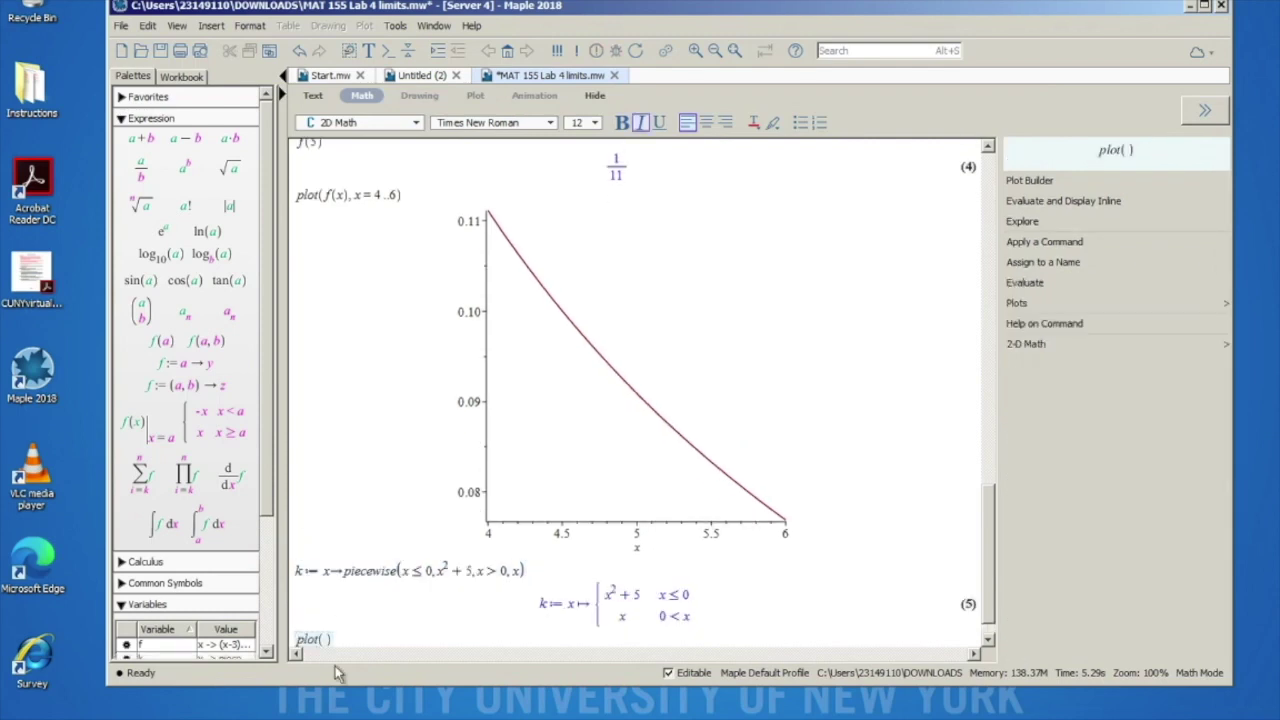
pyautogui.write('k')
pyautogui.press('Return')
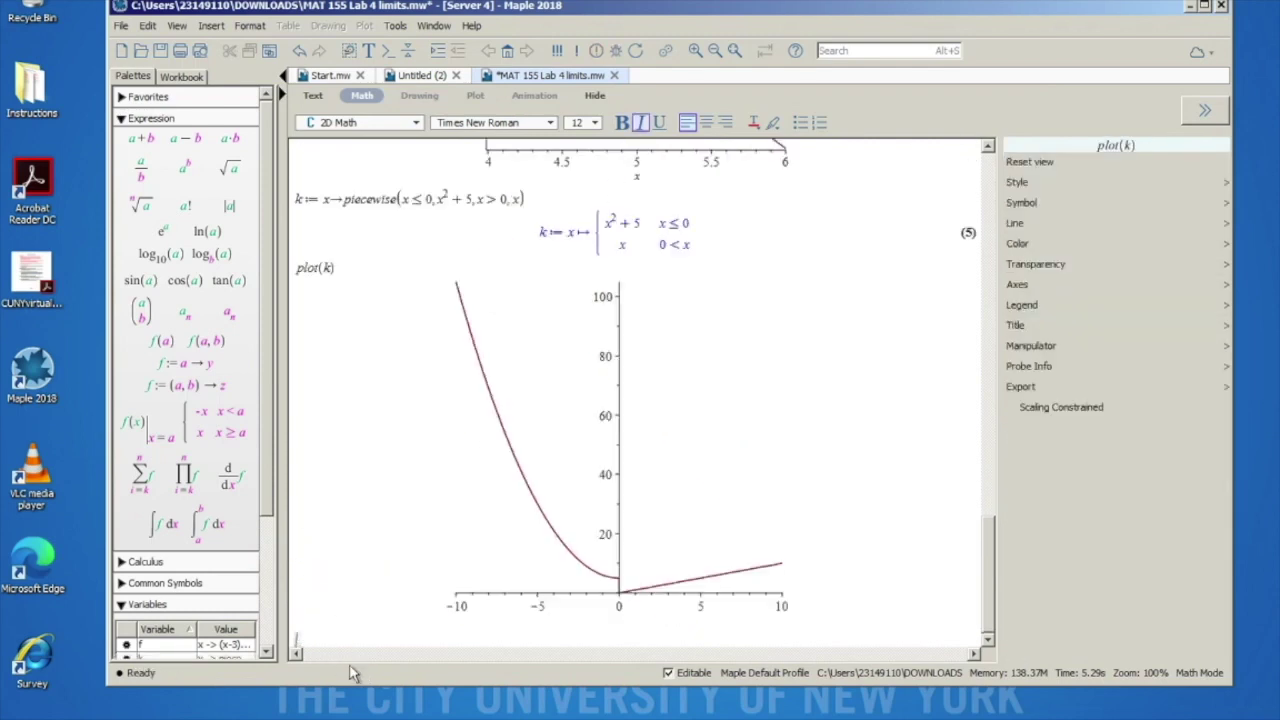
# Step: Change the plot to plot(k(x), x = -1..1), showing the jump at x = 0
pyautogui.doubleClick(328, 268)
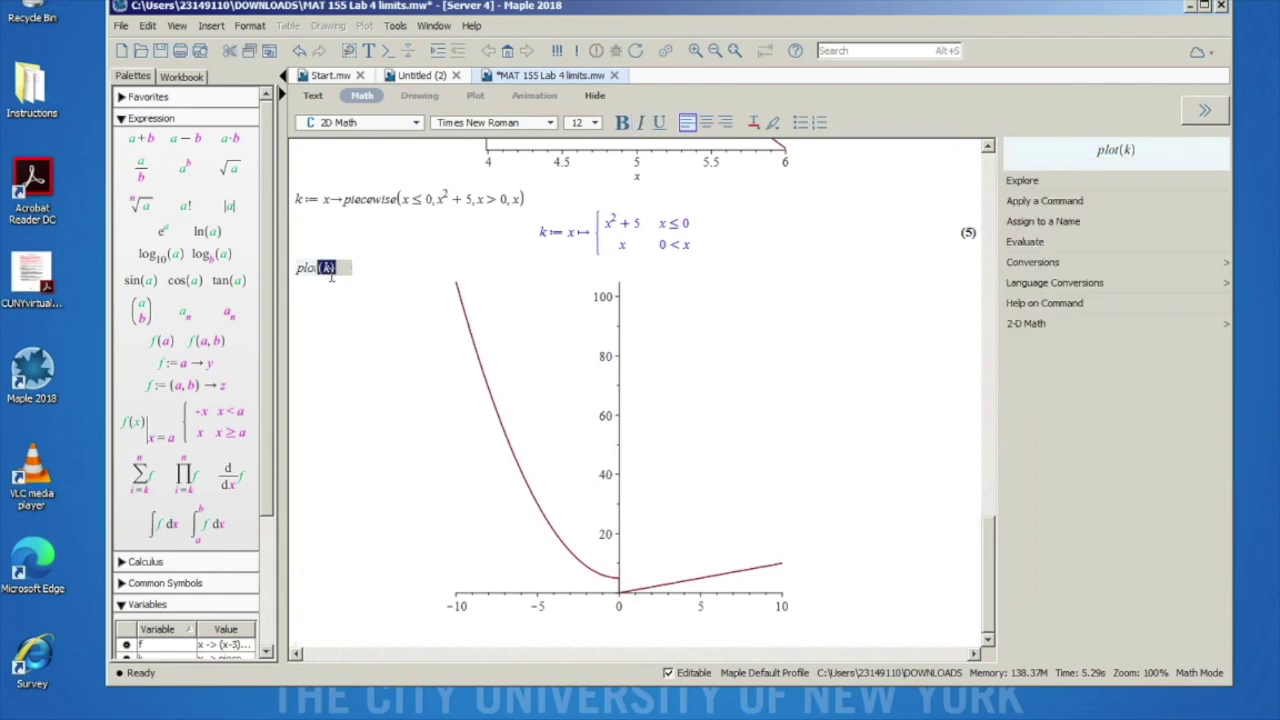
pyautogui.click(331, 277)
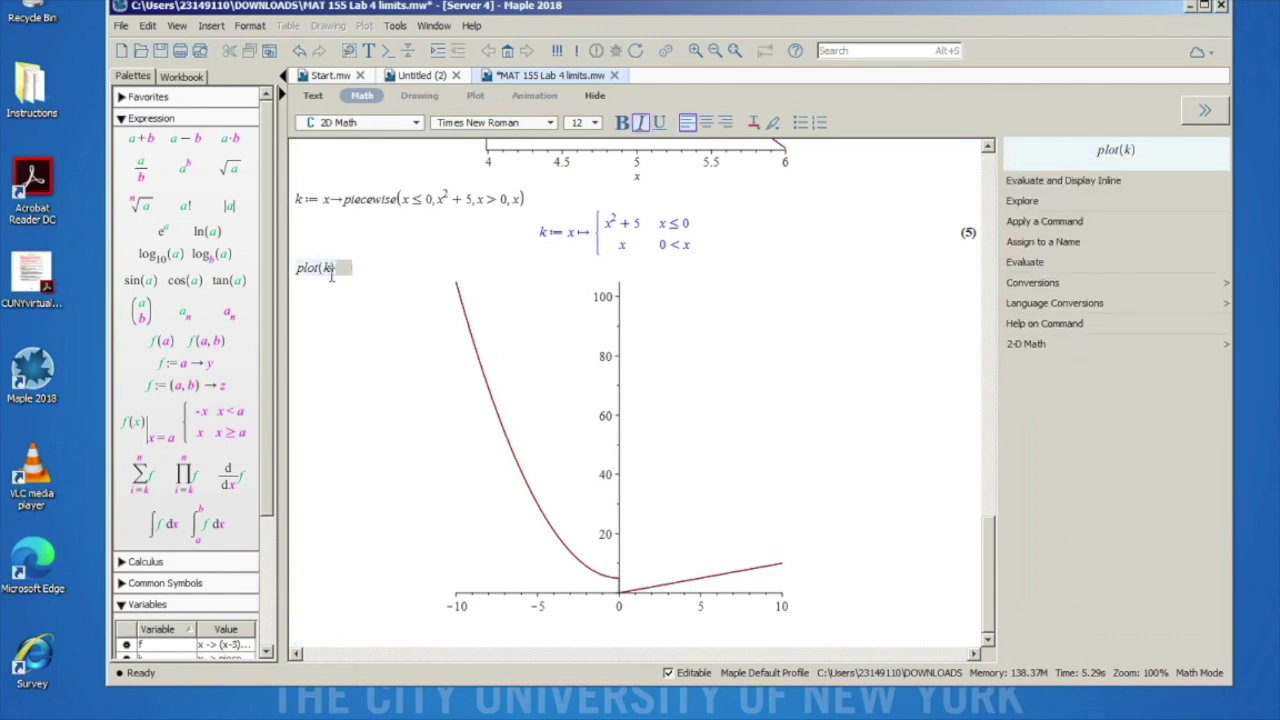
pyautogui.write('(x), x = -1 ..1')
pyautogui.press('Return')
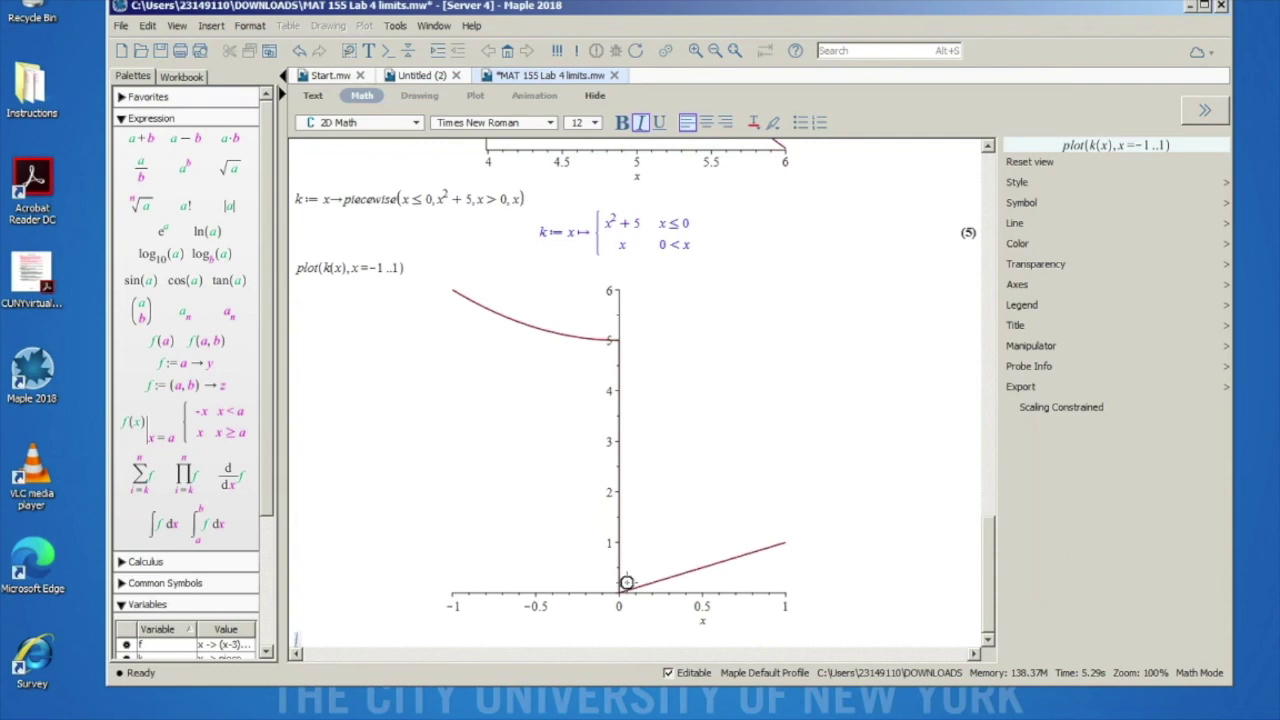
# Step: Highlight 'Evaluate f at 0' in the Problem 2 instructions
pyautogui.scroll(3, 660, 322)
pyautogui.scroll(10, 660, 322)
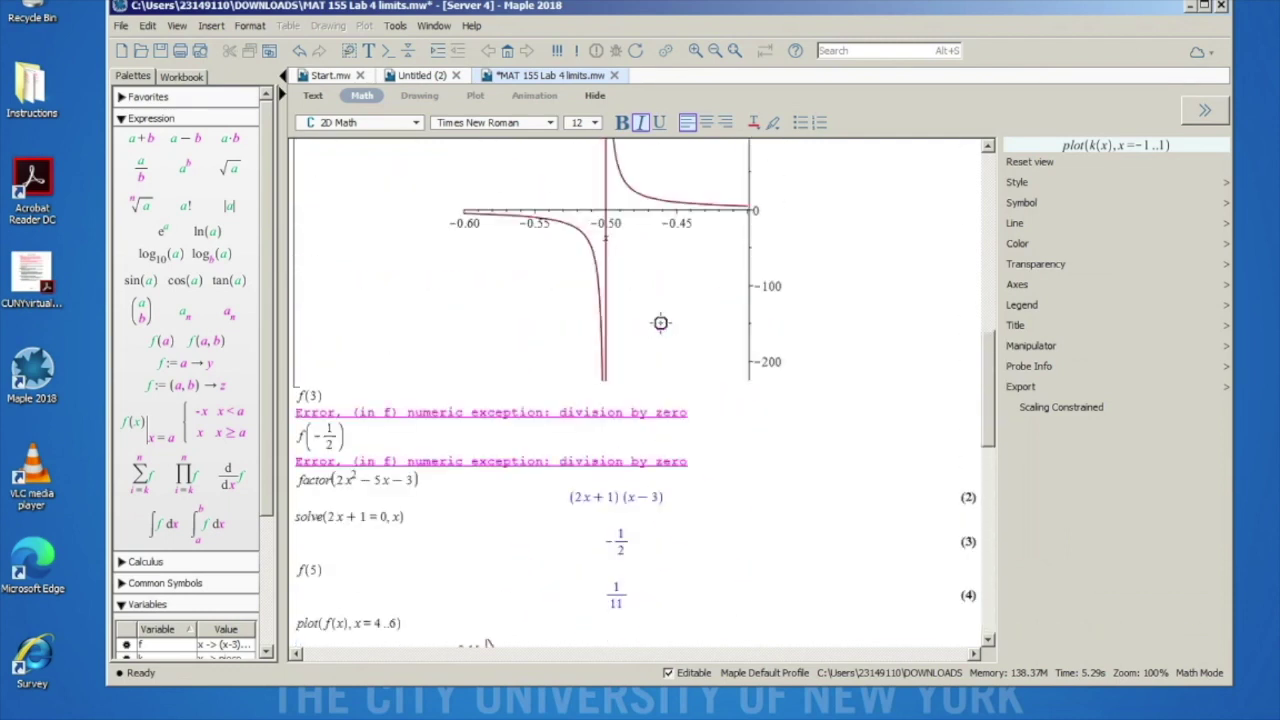
pyautogui.scroll(3, 660, 322)
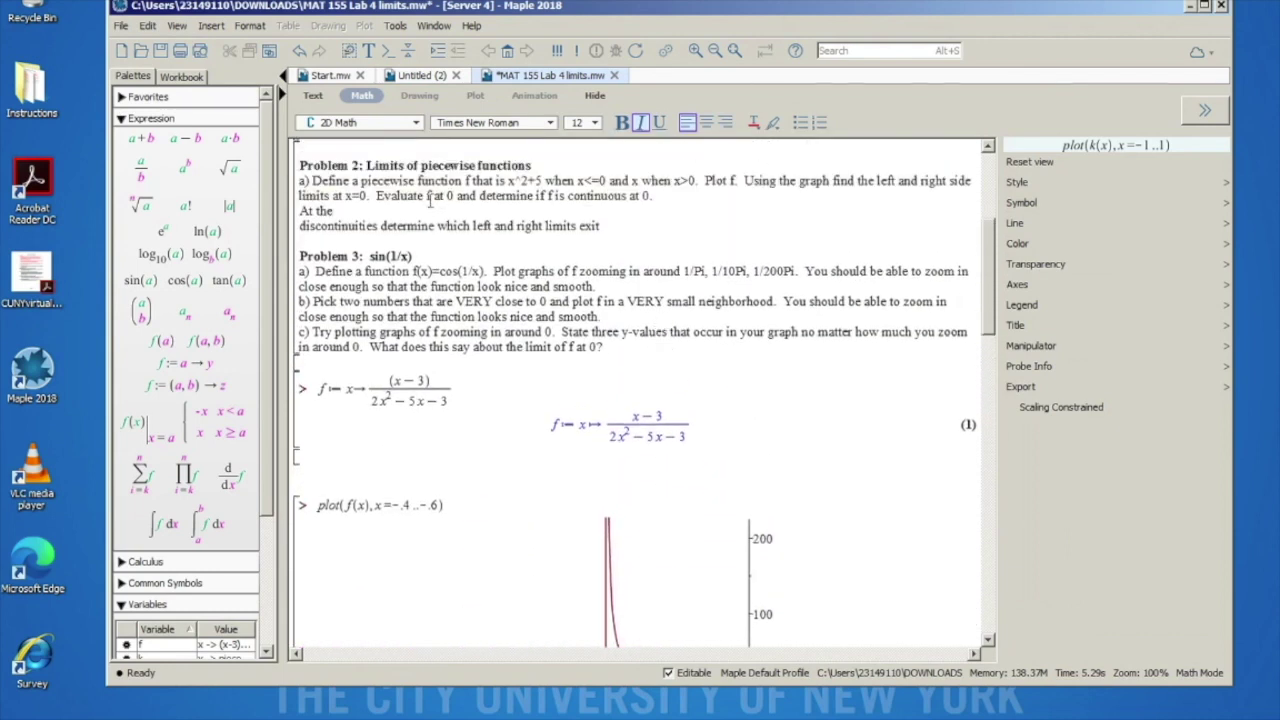
pyautogui.click(428, 197)
pyautogui.click(377, 197)
pyautogui.moveTo(377, 197); pyautogui.dragTo(455, 196)
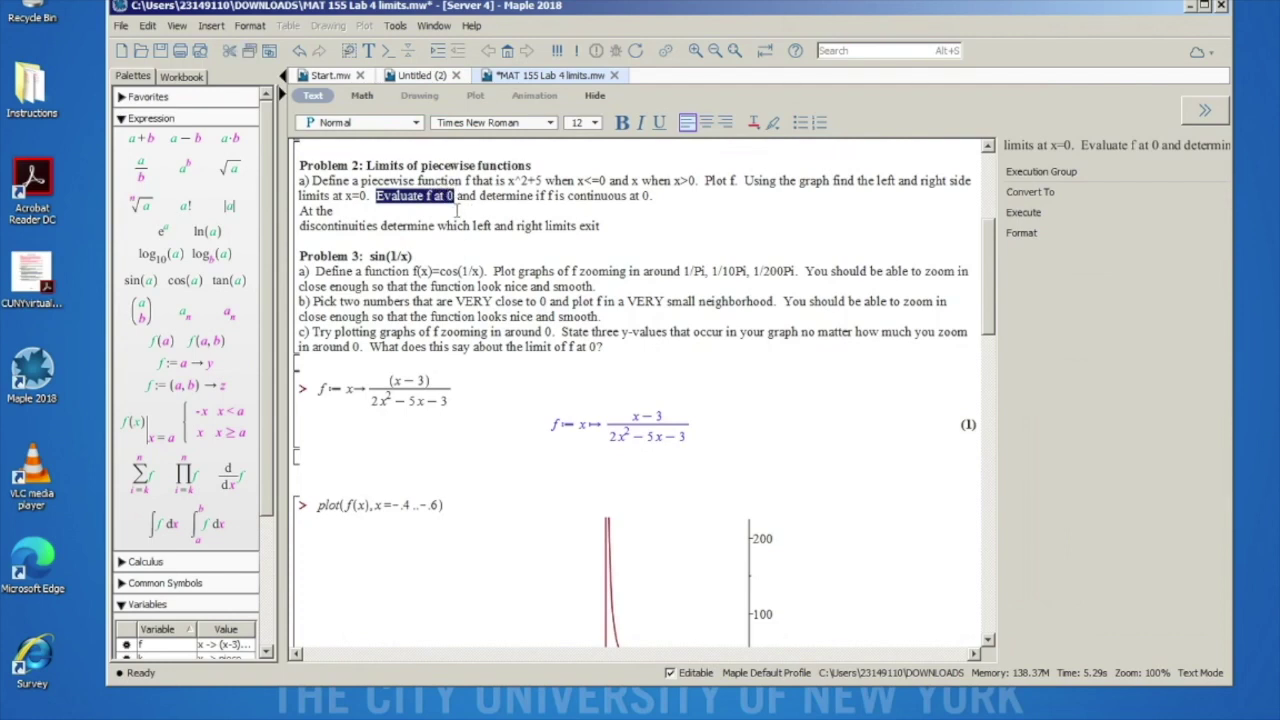
pyautogui.scroll(-15, 490, 287)
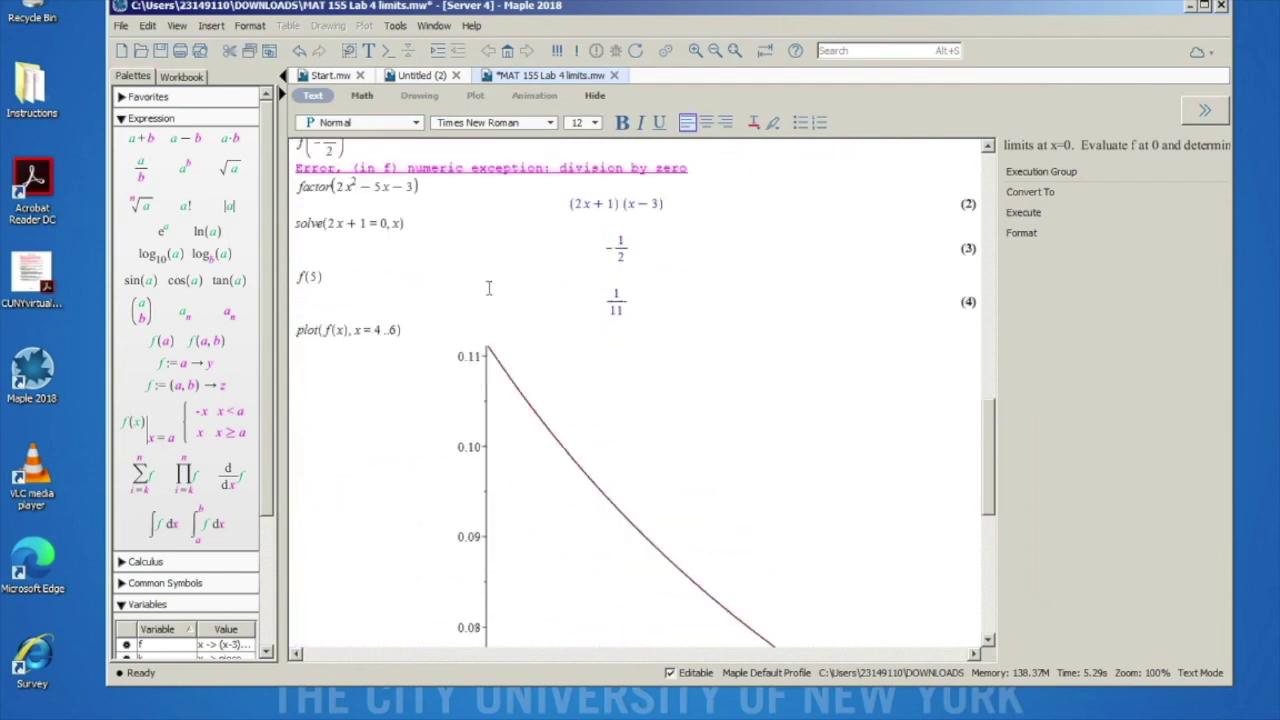
# Step: Evaluate k(0) below the k plot, returning 5 as output (6)
pyautogui.click(341, 638)
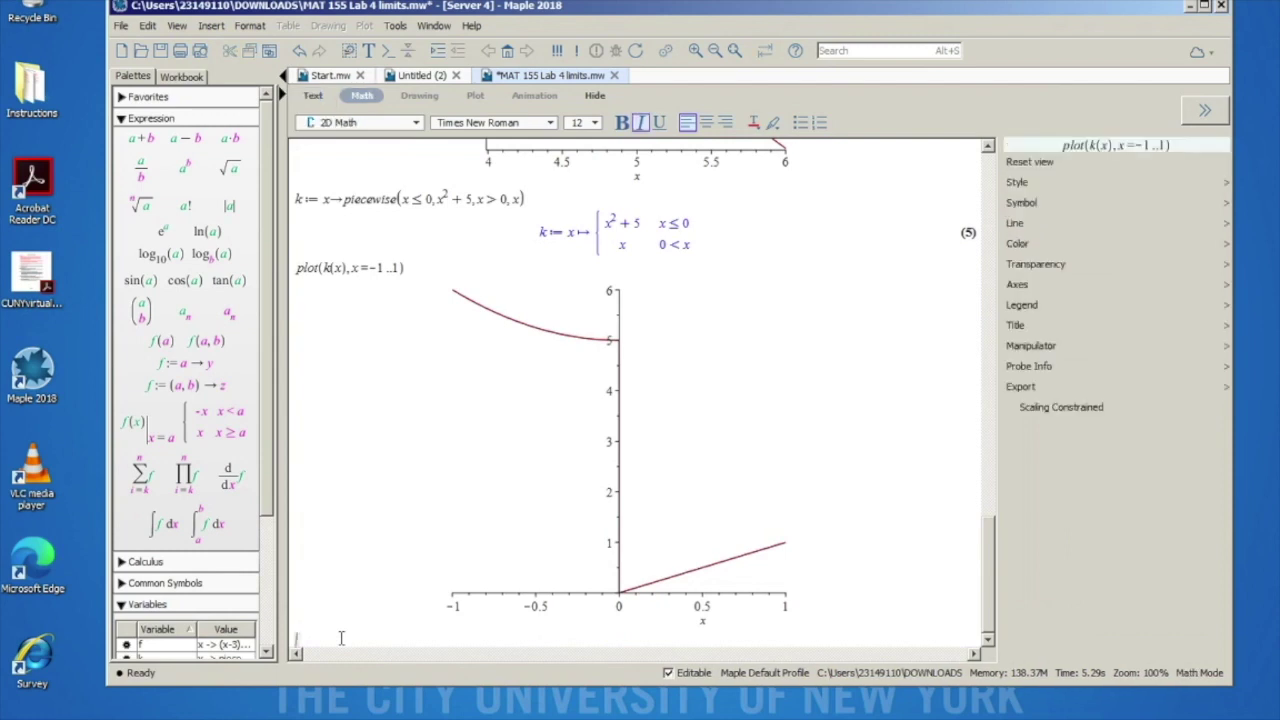
pyautogui.write('f(')
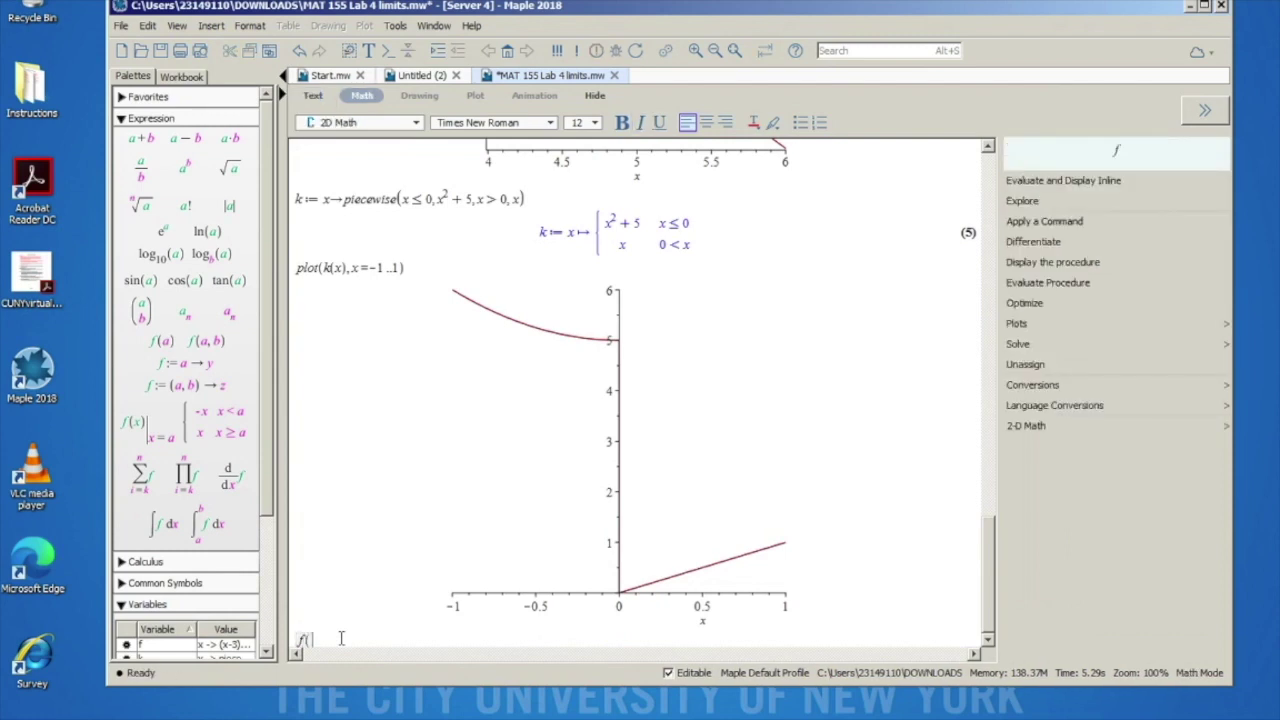
pyautogui.press('BackSpace')
pyautogui.press('BackSpace')
pyautogui.press('BackSpace')
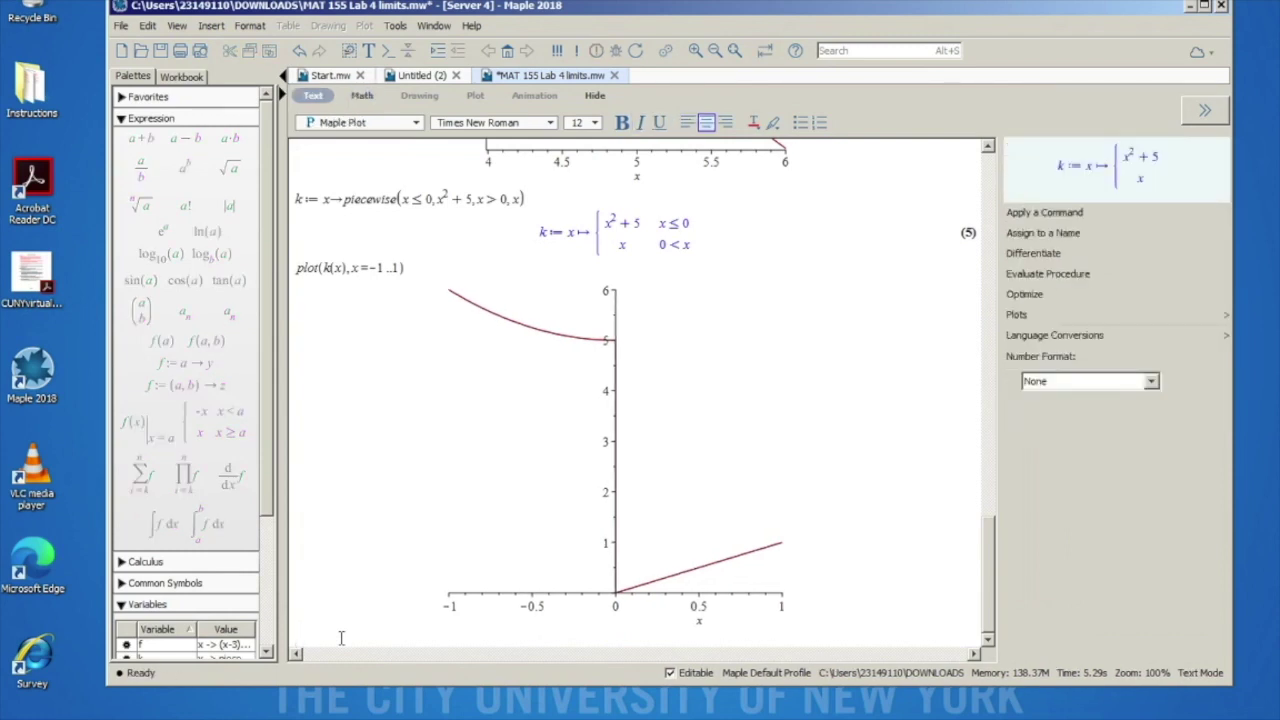
pyautogui.click(337, 638)
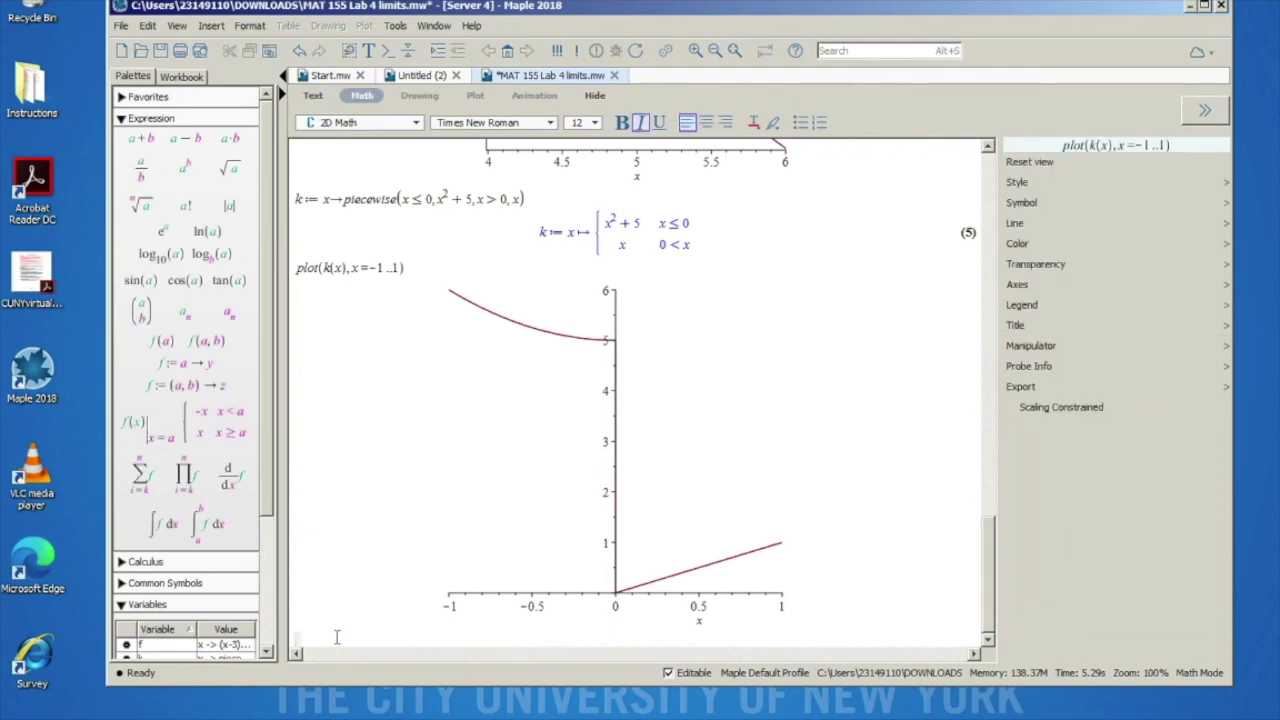
pyautogui.write('k(0')
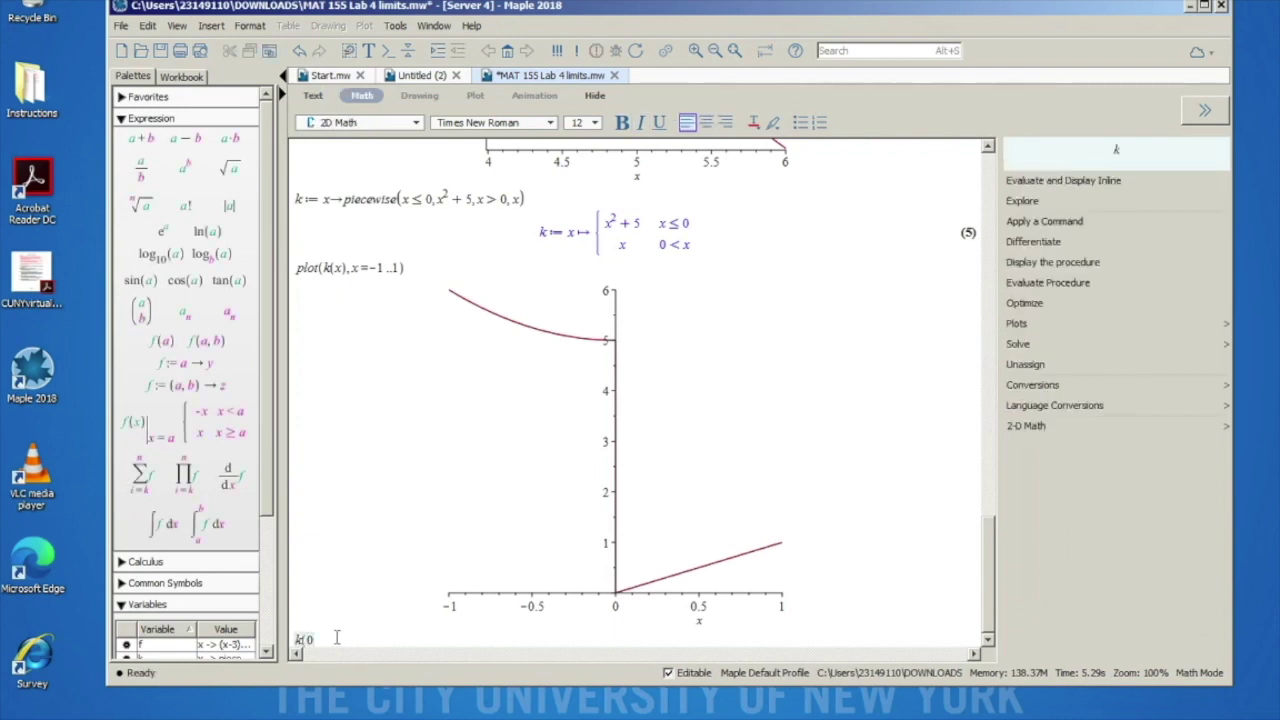
pyautogui.write(')')
pyautogui.press('Return')
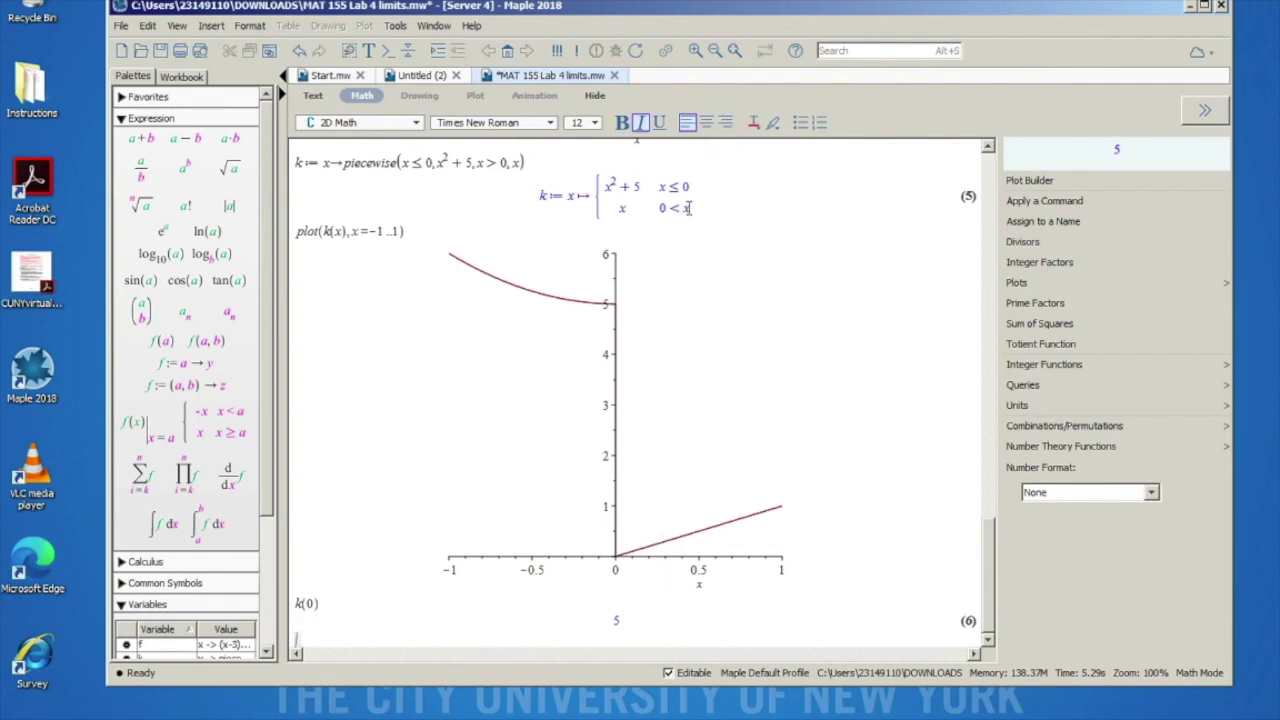
# Step: Select parts of the piecewise output (5), such as x ≤ 0 and x², and the k(0) result
pyautogui.click(622, 208)
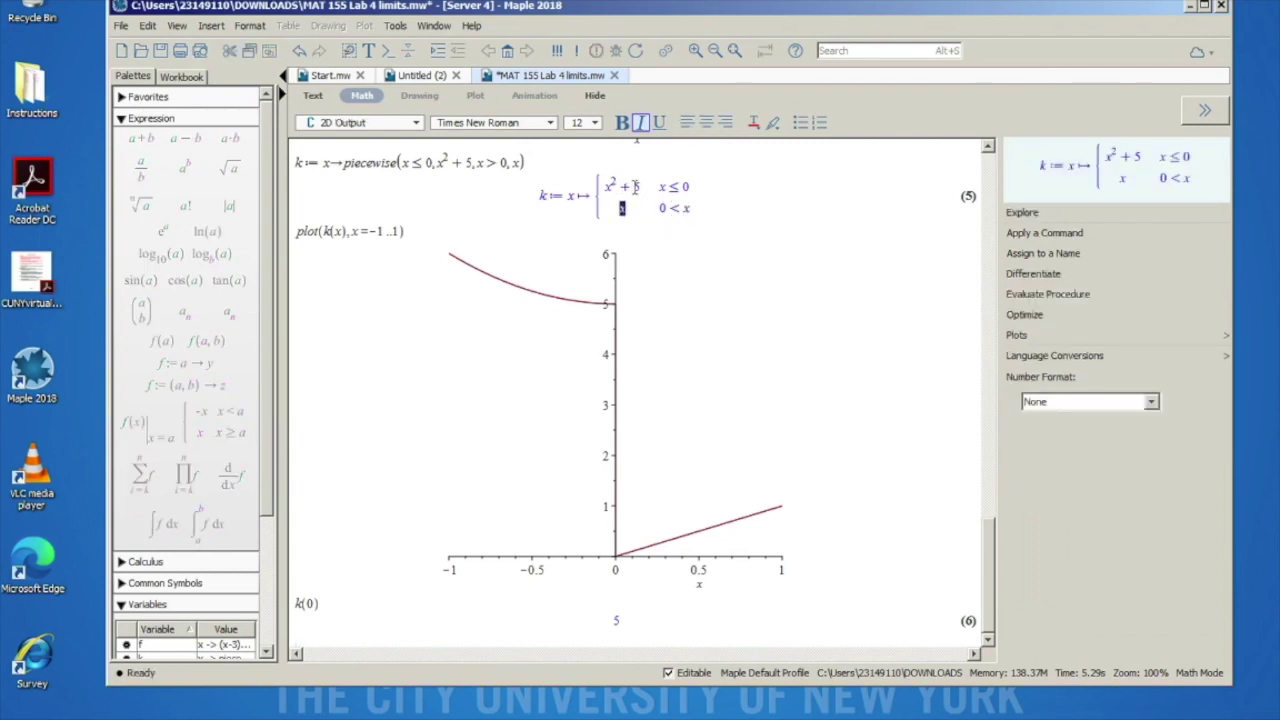
pyautogui.click(624, 620)
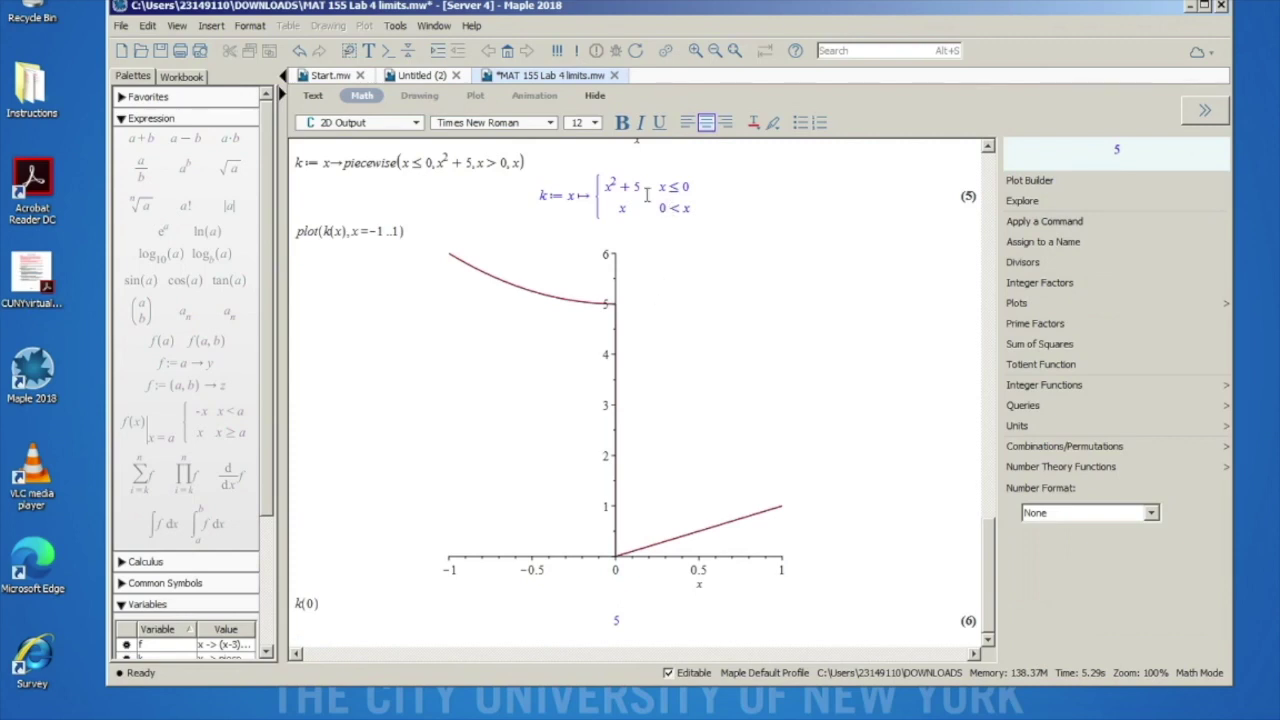
pyautogui.moveTo(686, 187); pyautogui.dragTo(658, 187)
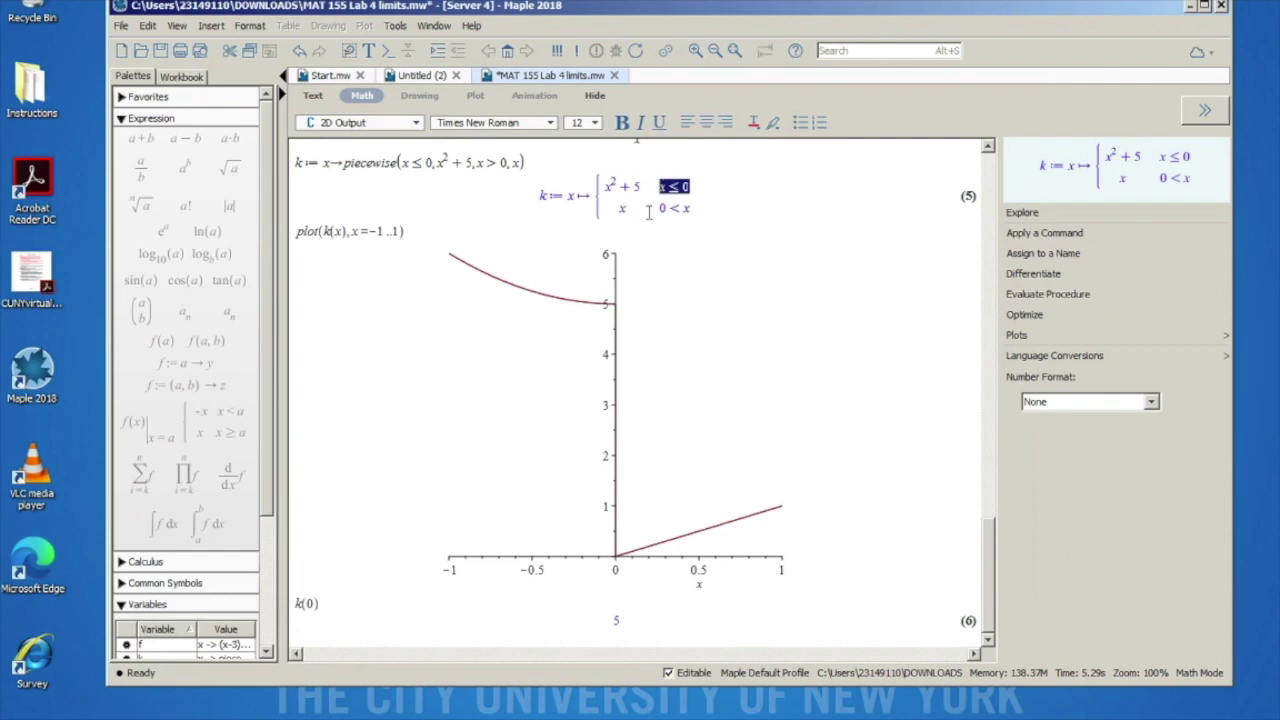
pyautogui.click(323, 604)
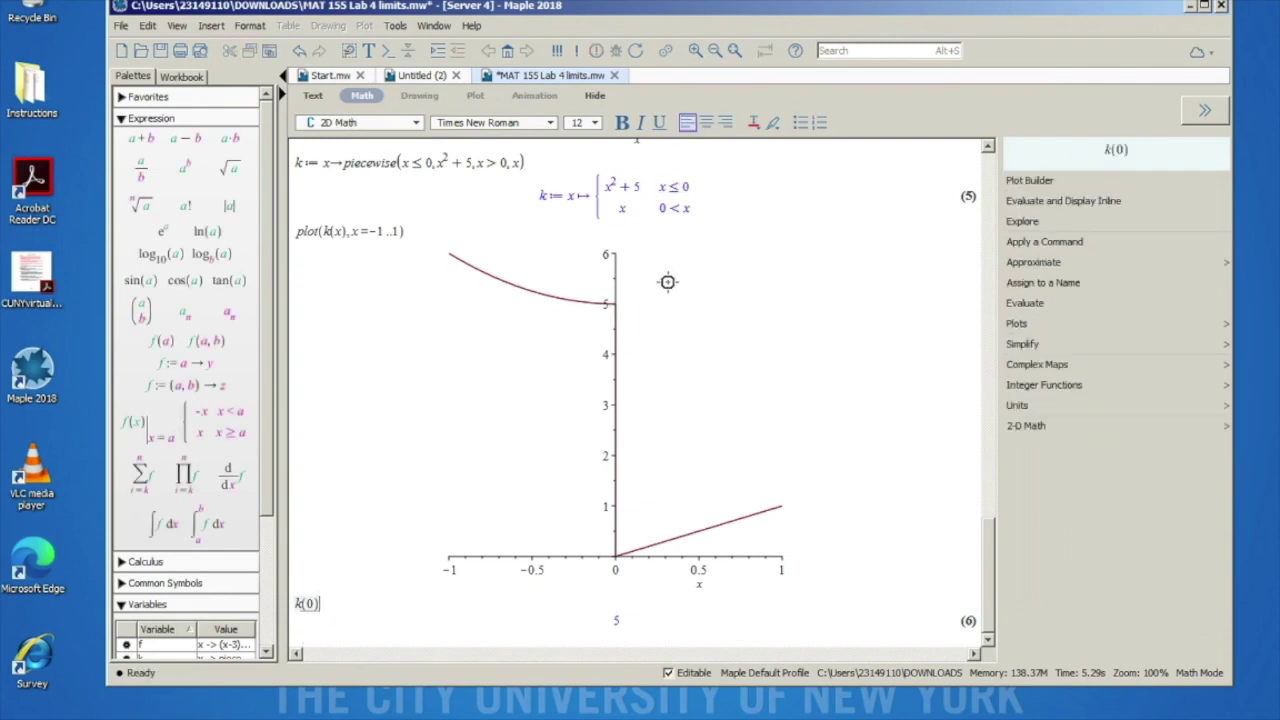
pyautogui.moveTo(692, 187); pyautogui.dragTo(616, 182)
pyautogui.click(614, 181)
pyautogui.click(614, 181)
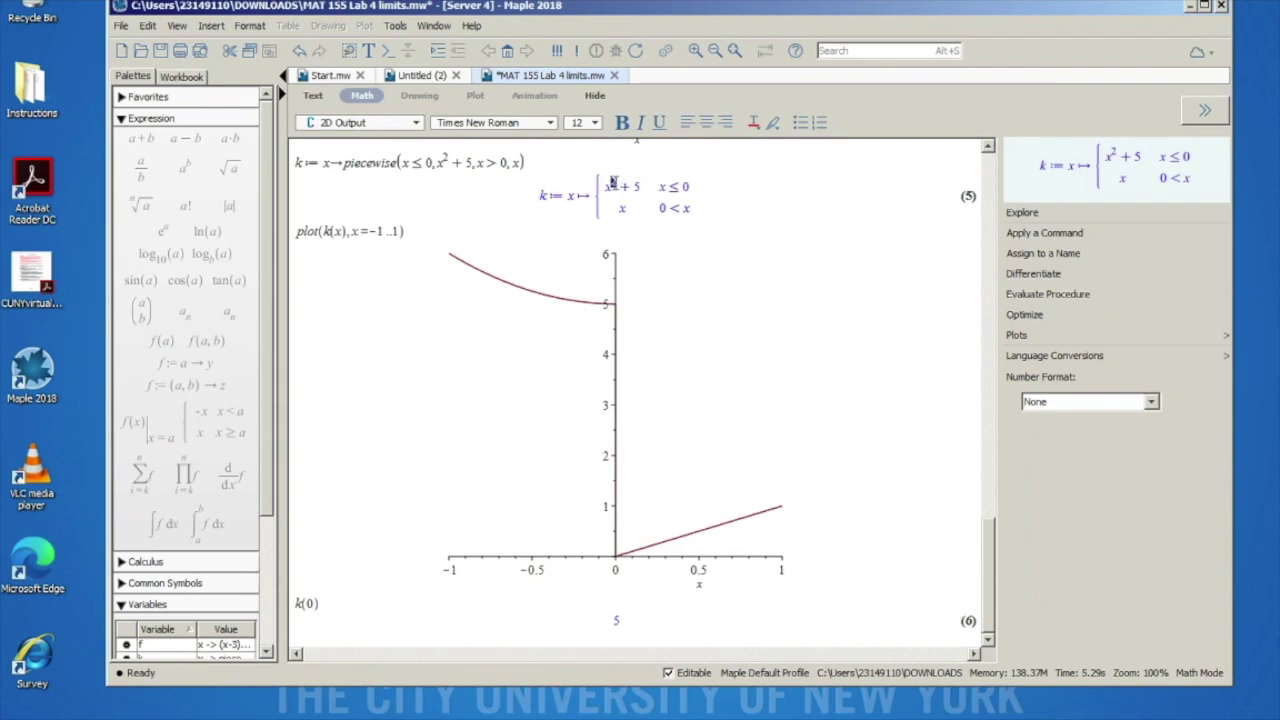
pyautogui.click(614, 181)
pyautogui.click(635, 606)
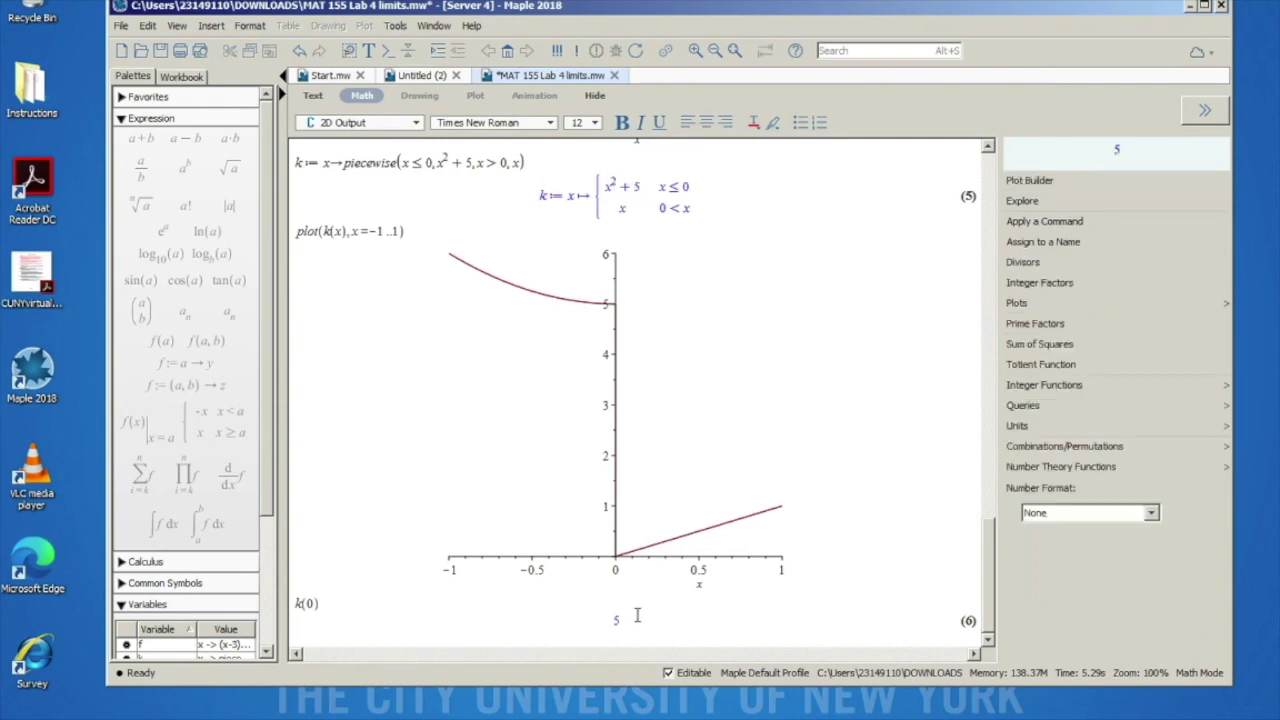
pyautogui.click(339, 601)
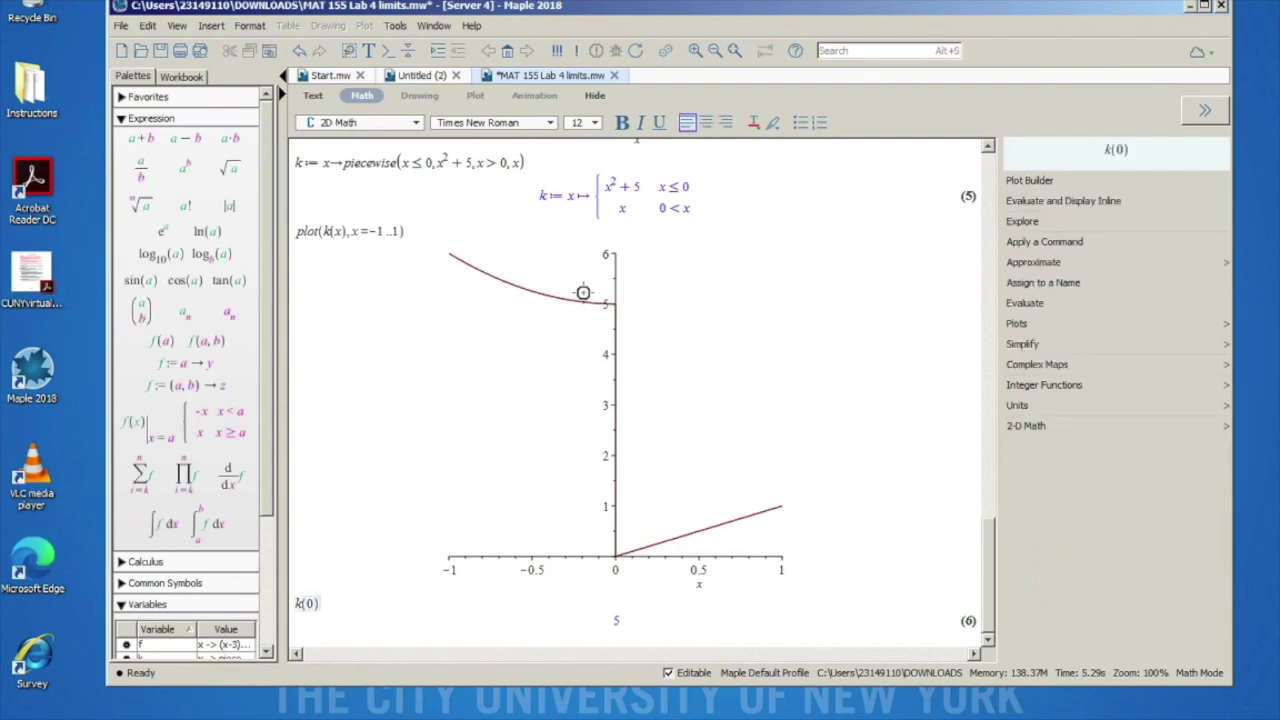
# Step: Scroll up to bring the Problem 2 and 3 instructions back into view
pyautogui.scroll(5, 583, 292)
pyautogui.scroll(5, 583, 292)
pyautogui.scroll(-10, 580, 286)
pyautogui.scroll(7, 590, 294)
pyautogui.scroll(15, 609, 294)
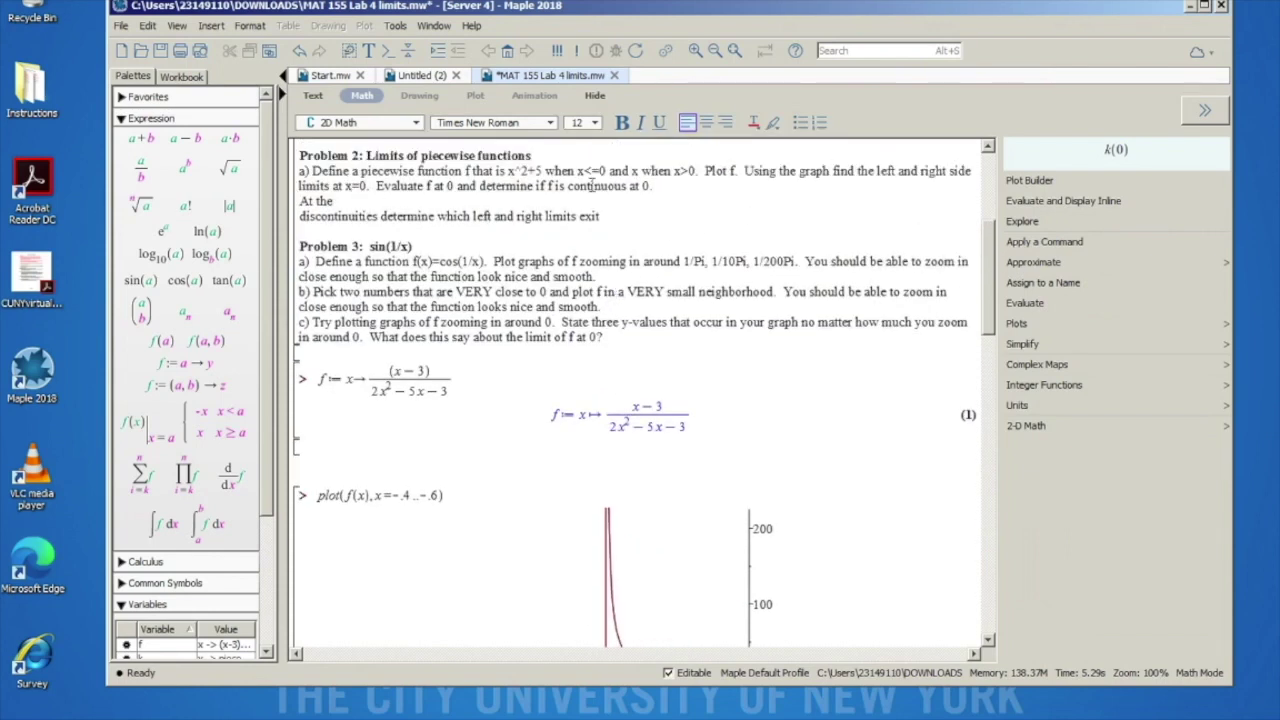
pyautogui.scroll(-15, 603, 270)
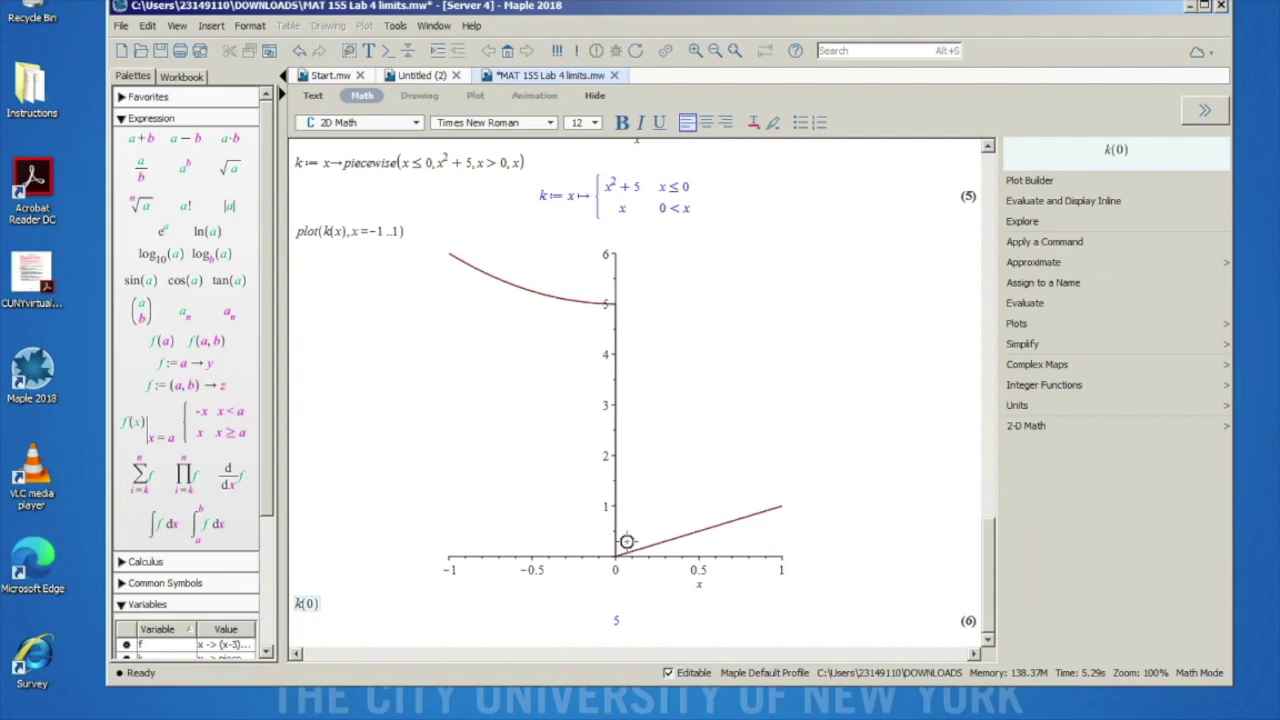
pyautogui.scroll(5, 610, 565)
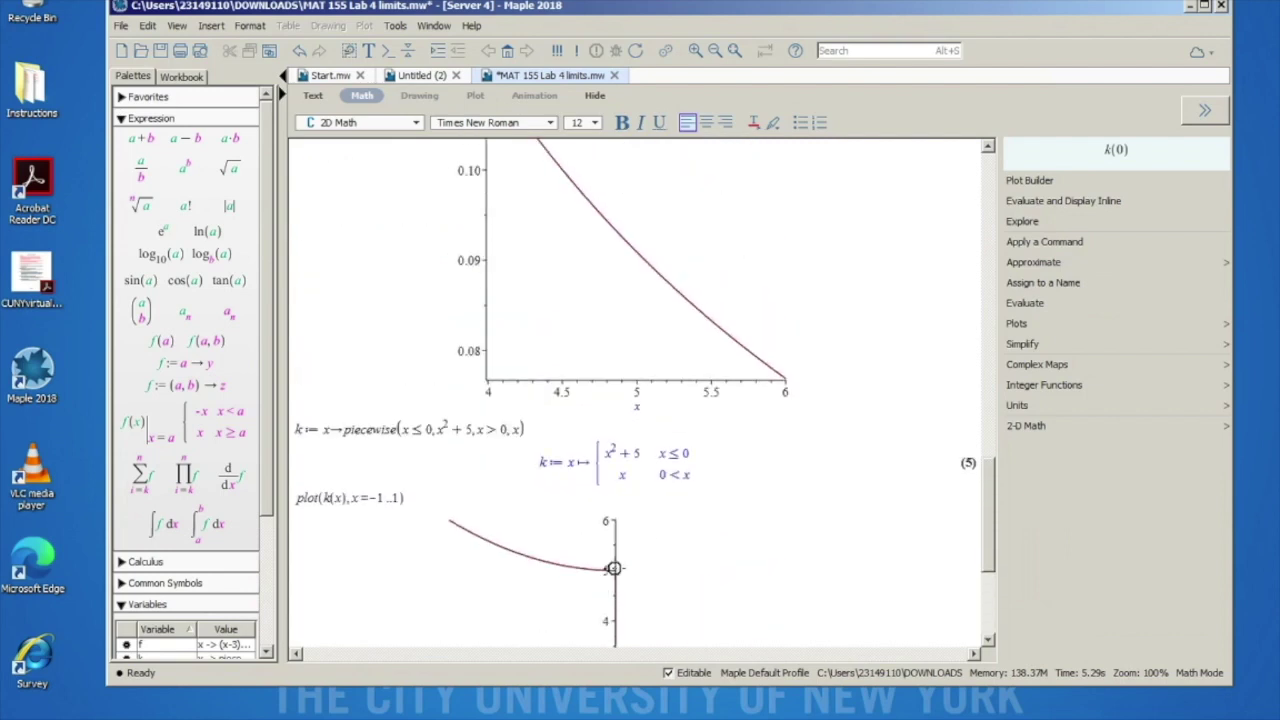
pyautogui.scroll(12, 614, 568)
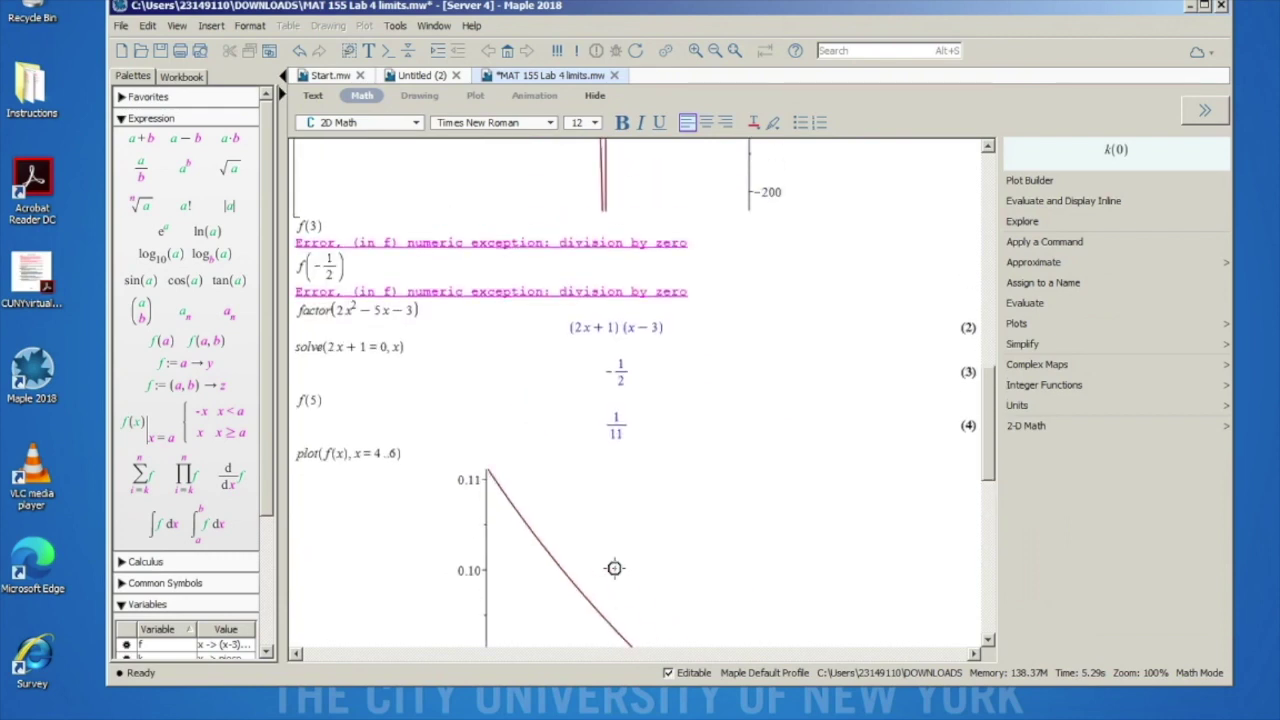
pyautogui.scroll(6, 614, 568)
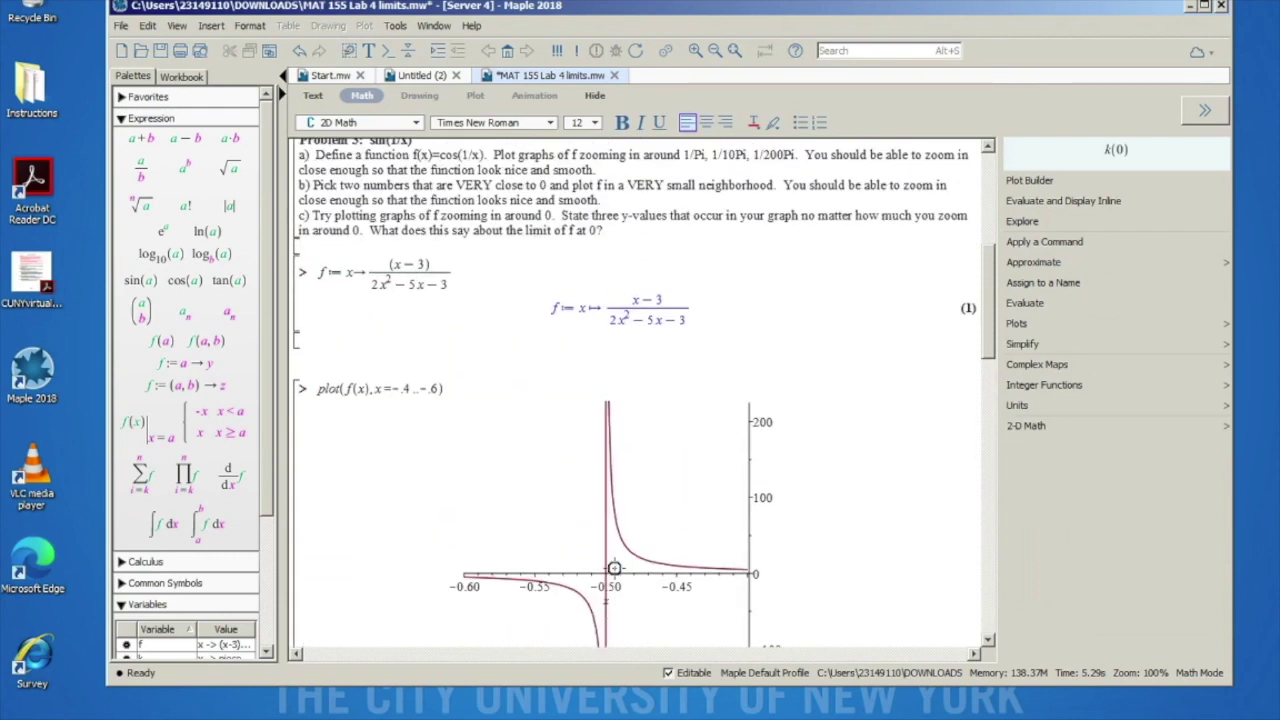
pyautogui.scroll(2, 614, 568)
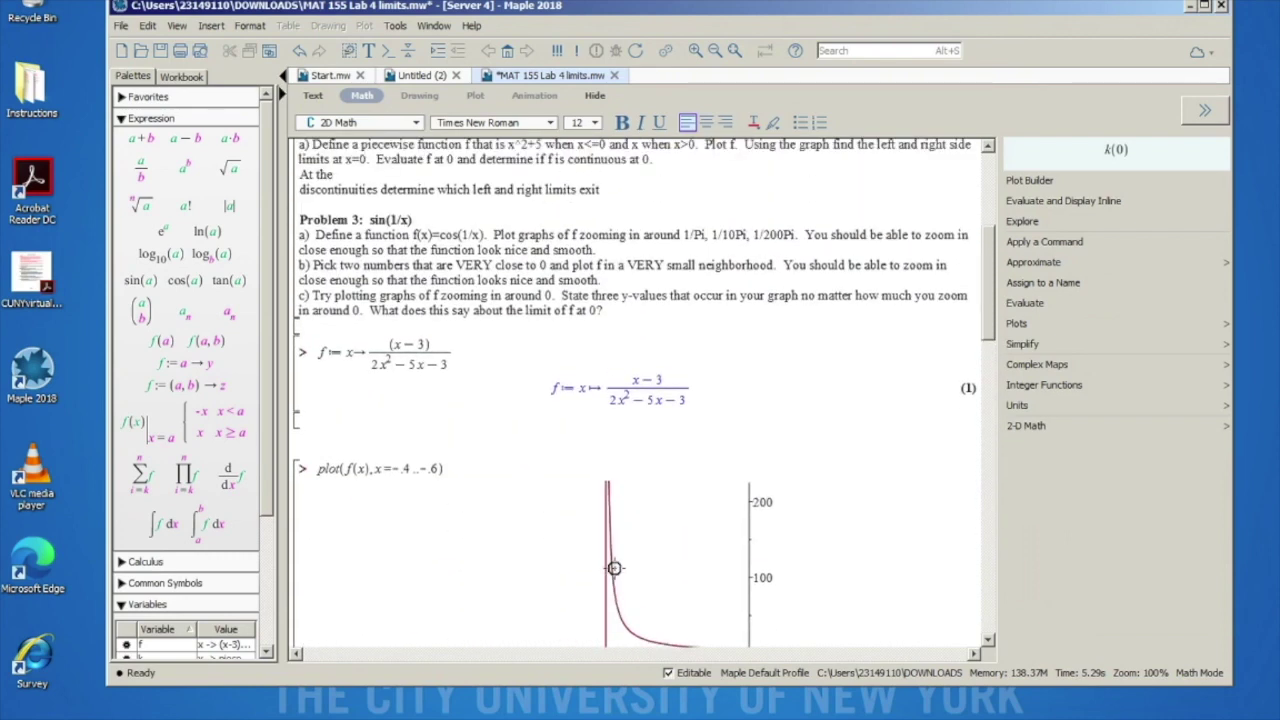
pyautogui.scroll(1, 614, 568)
pyautogui.scroll(2, 406, 302)
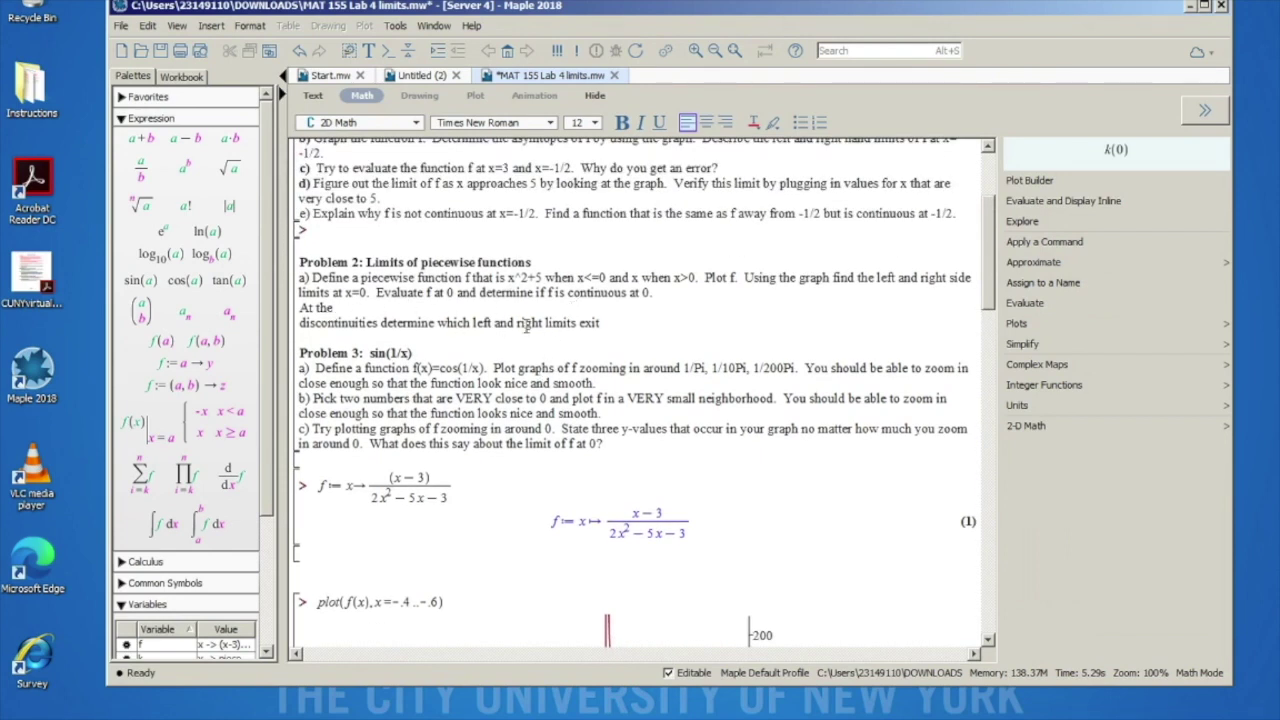
pyautogui.moveTo(441, 318); pyautogui.dragTo(299, 308)
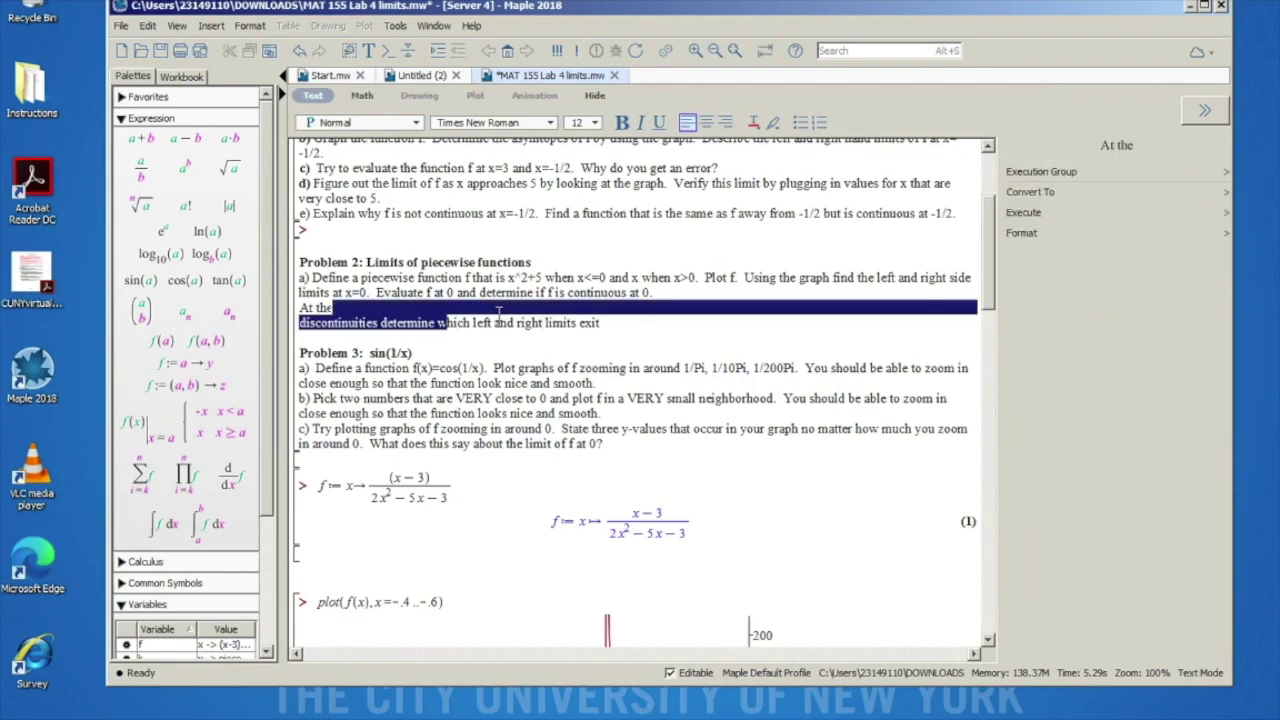
pyautogui.click(532, 326)
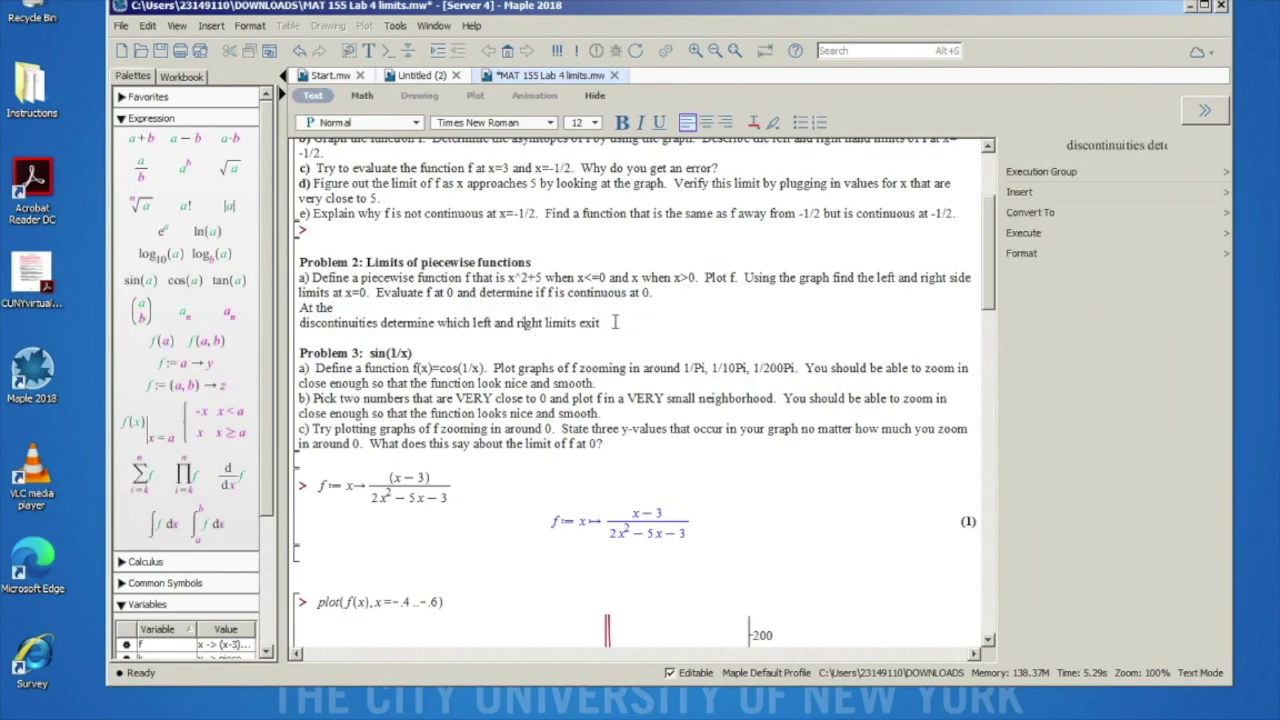
pyautogui.scroll(-9, 622, 342)
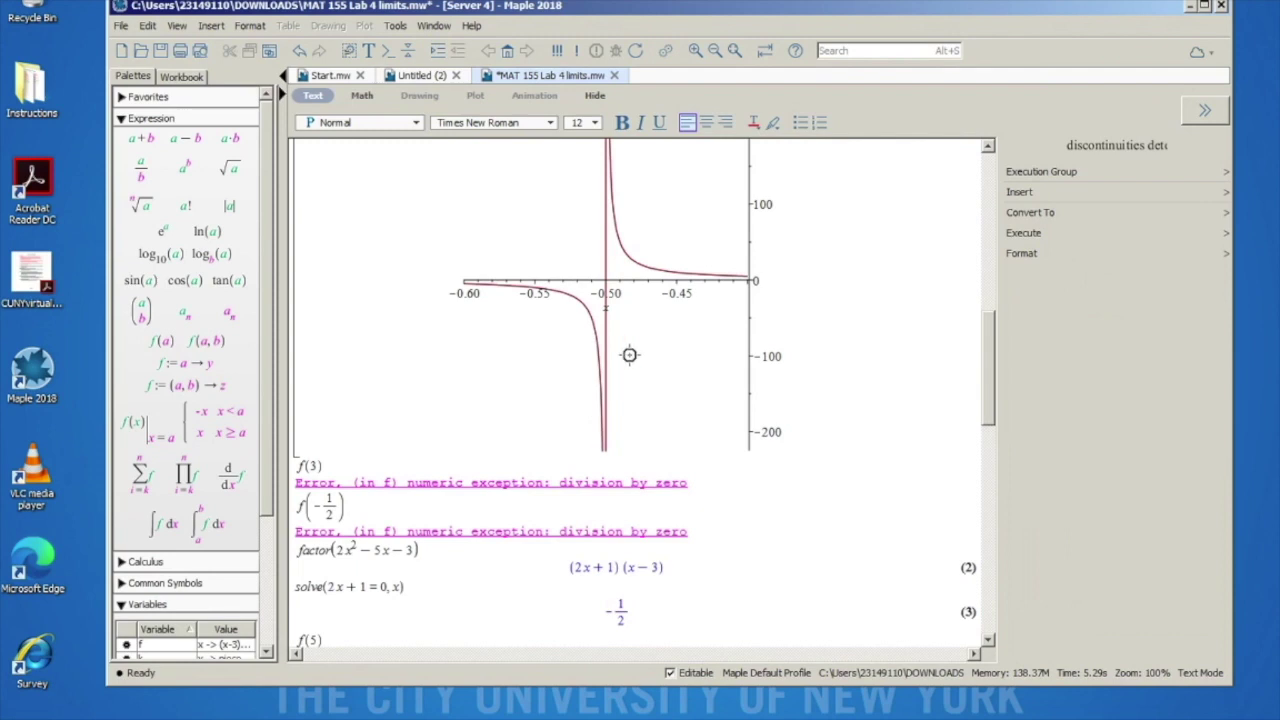
pyautogui.scroll(-18, 664, 342)
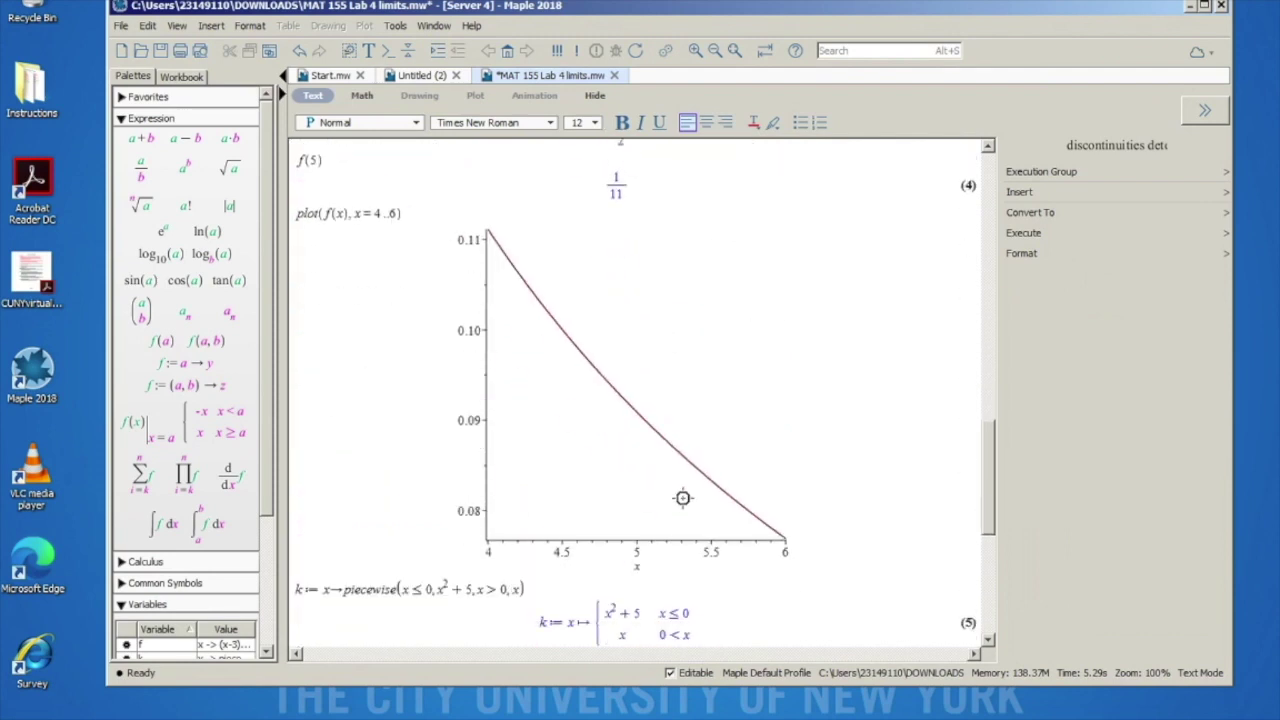
pyautogui.scroll(-2, 677, 507)
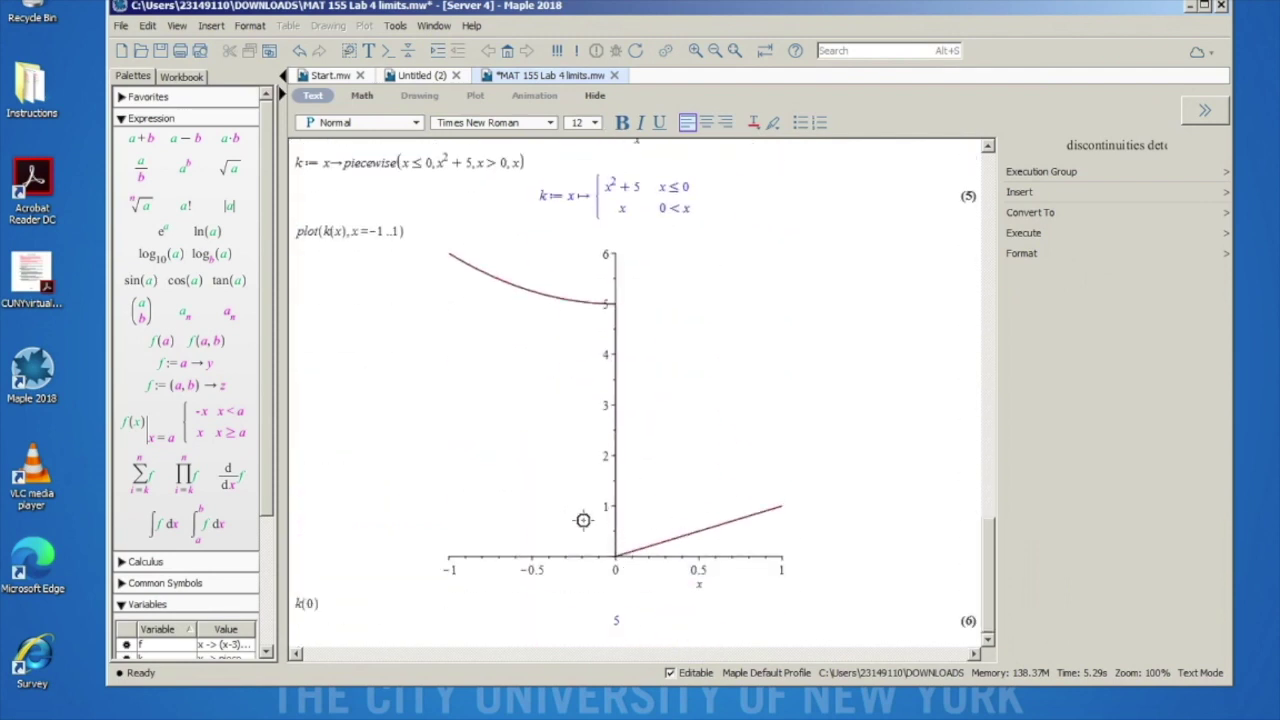
pyautogui.click(328, 632)
pyautogui.scroll(20, 472, 400)
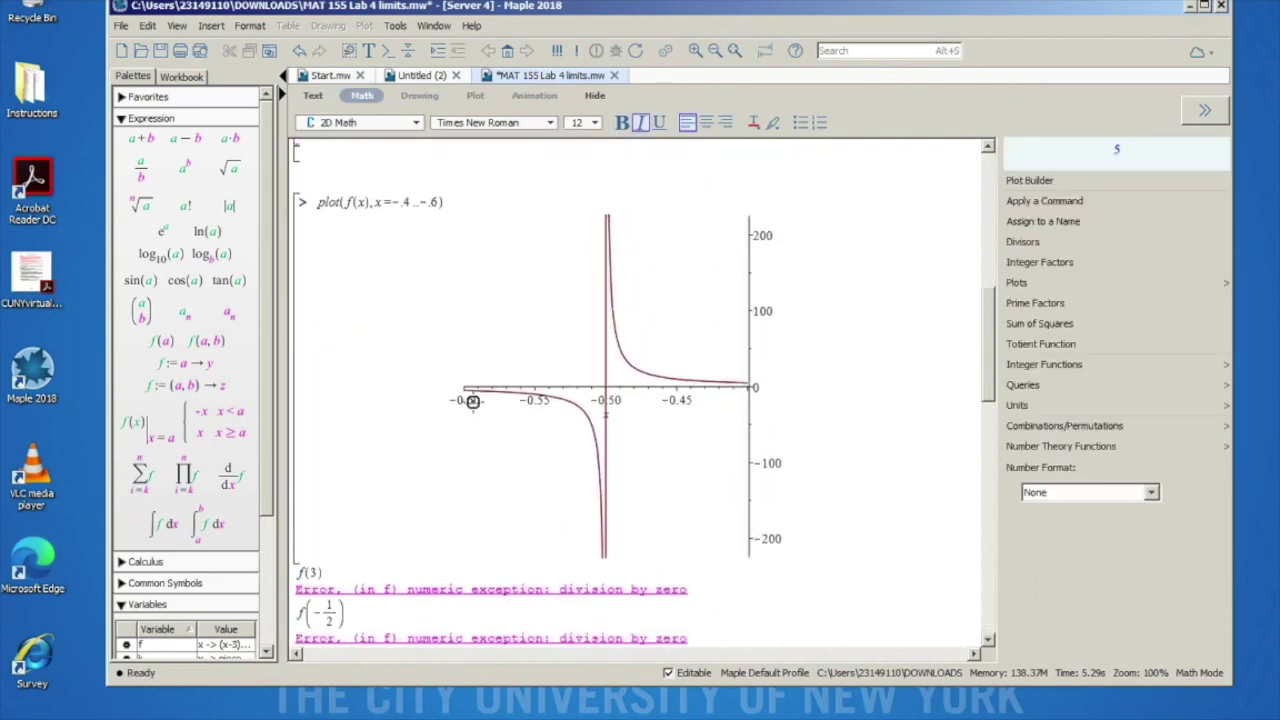
pyautogui.scroll(4, 473, 402)
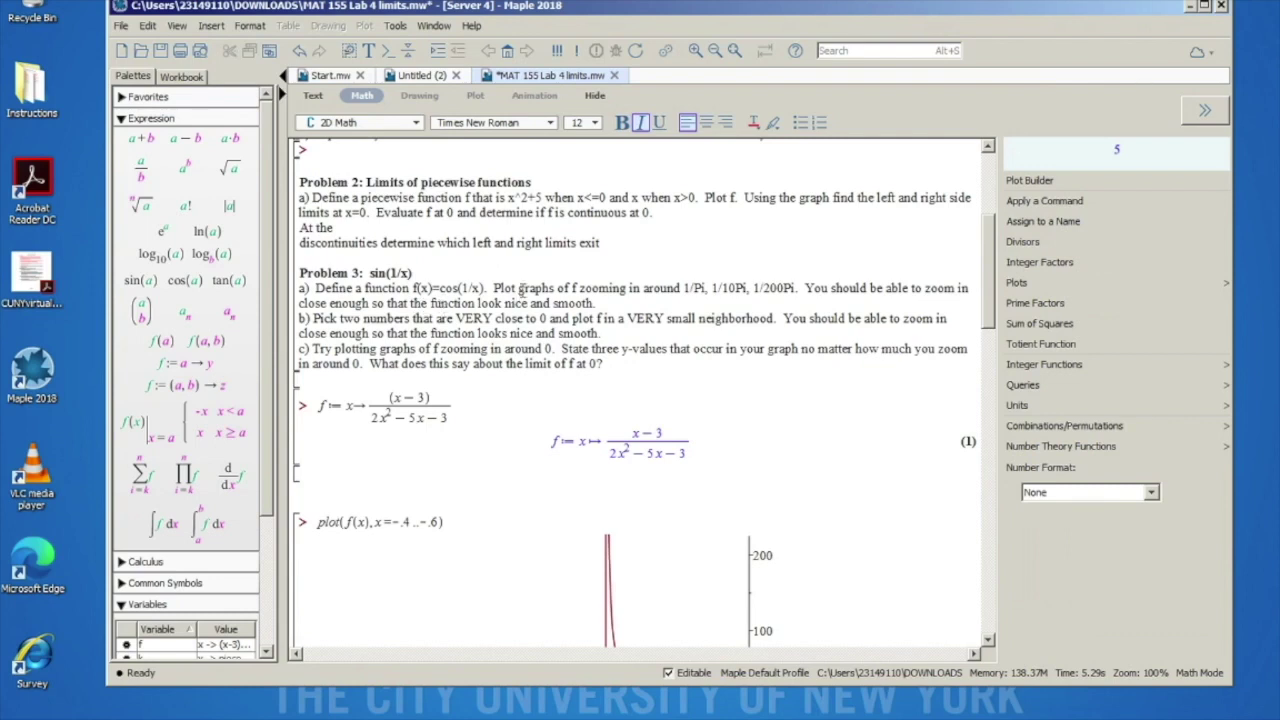
# Step: Highlight cos(1/x) in the Problem 3a instructions
pyautogui.moveTo(438, 289); pyautogui.dragTo(484, 289)
pyautogui.click(465, 348)
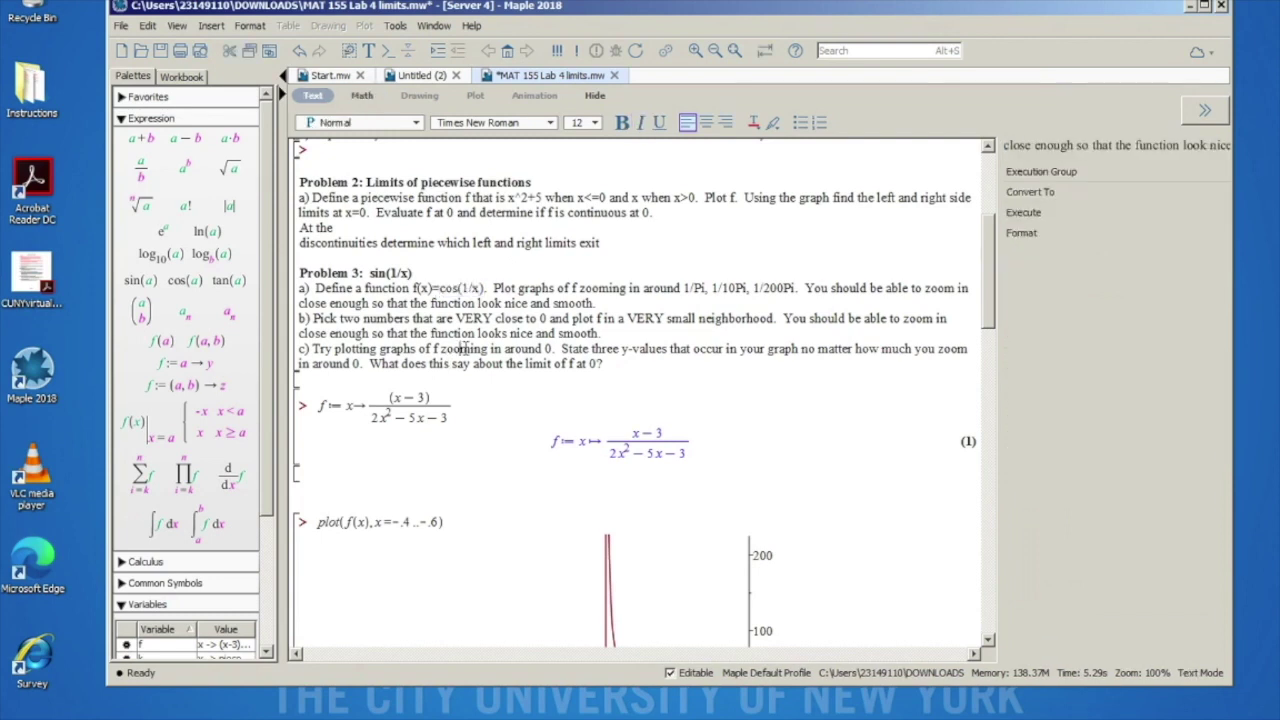
pyautogui.scroll(-10, 465, 465)
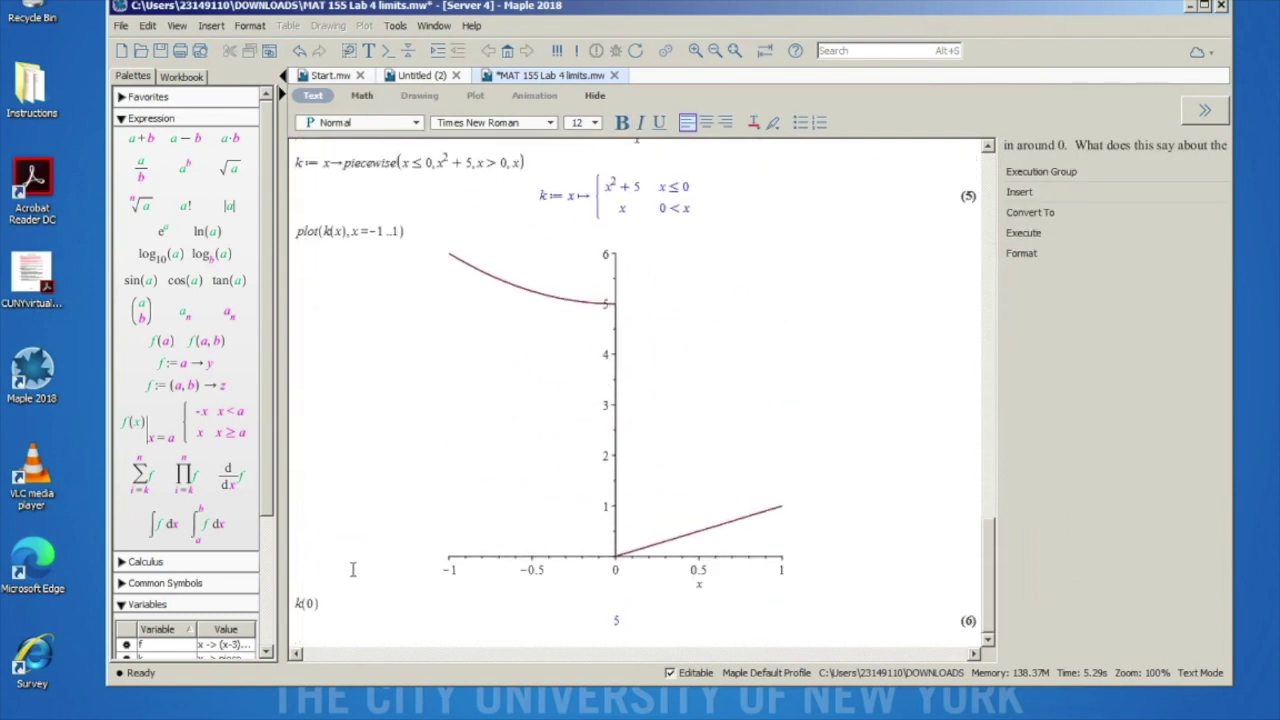
# Step: Define l := x -> cos(1/x) below k(0) and plot l
pyautogui.click(320, 643)
pyautogui.write('l:')
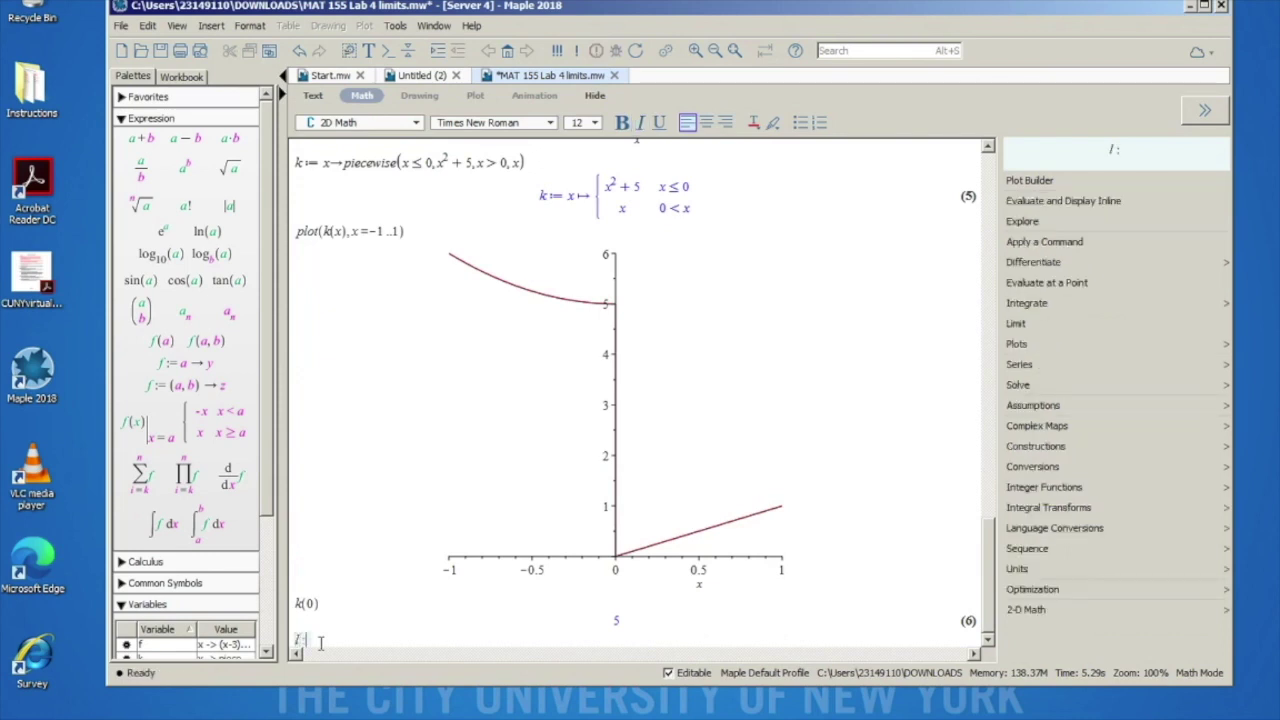
pyautogui.write('=x-')
pyautogui.write('>')
pyautogui.write('cos')
pyautogui.write('(1/x')
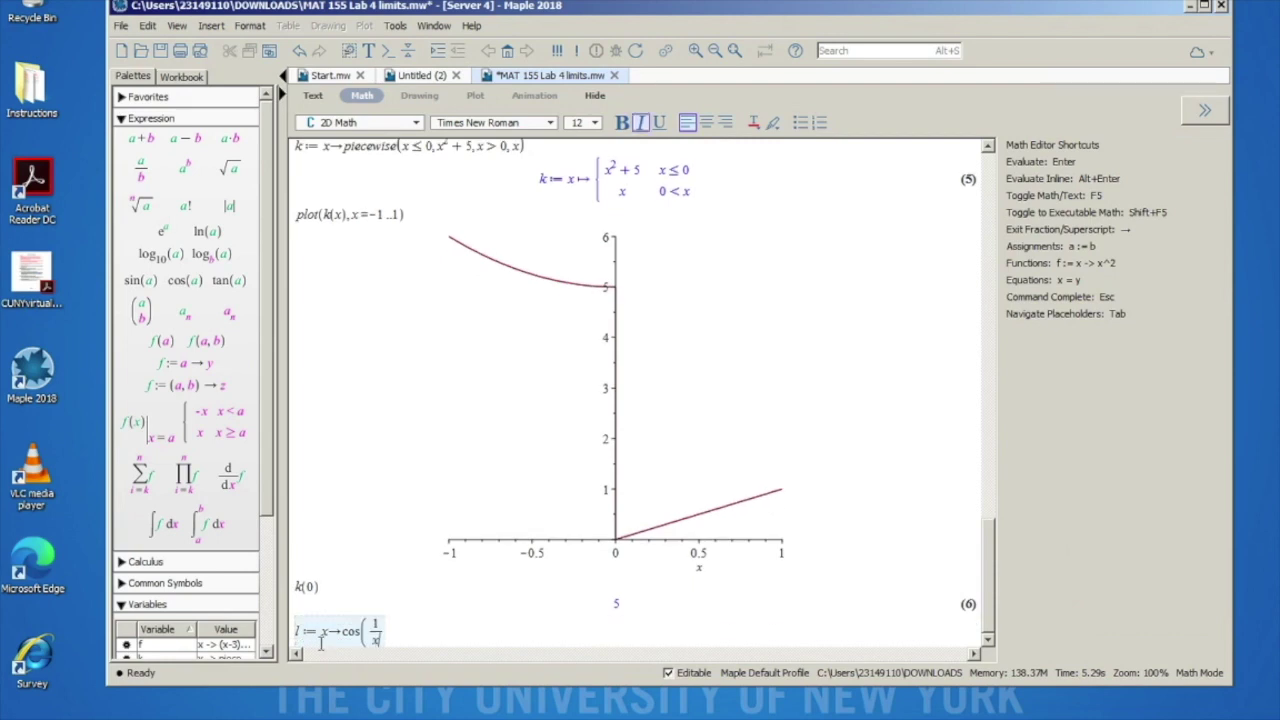
pyautogui.press('Return')
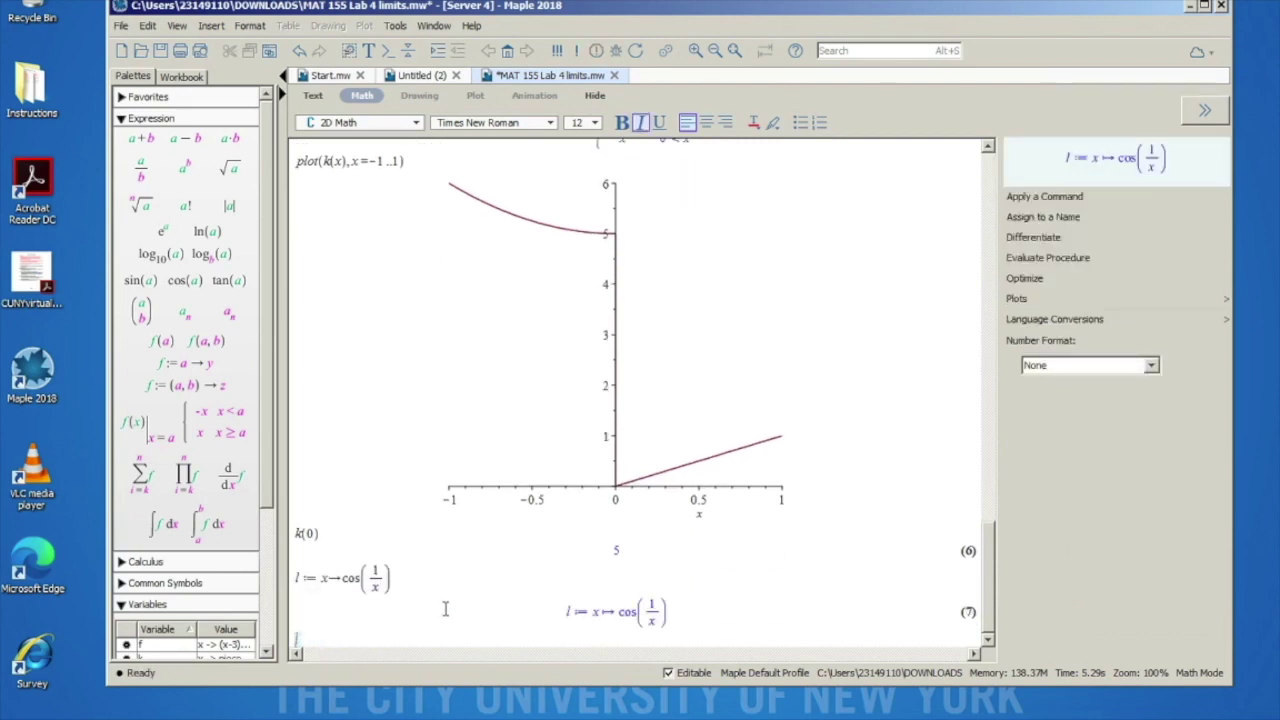
pyautogui.write('plot(l')
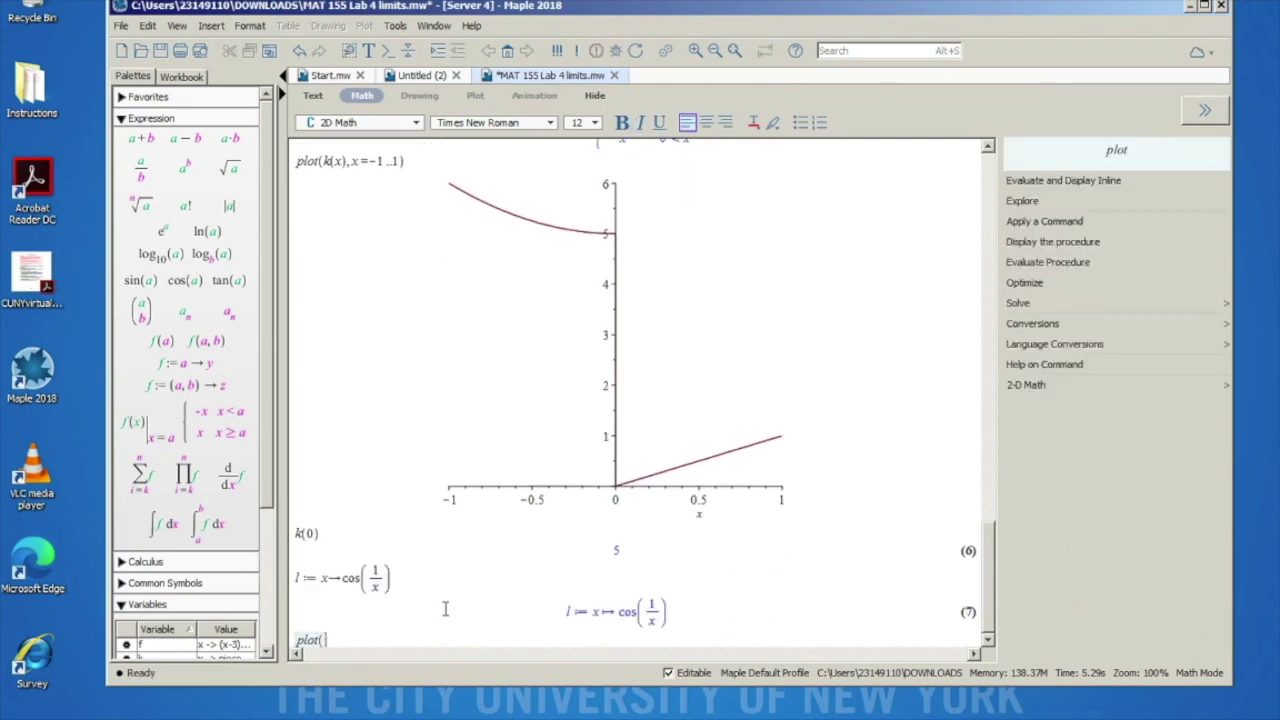
pyautogui.write(')')
pyautogui.press('Return')
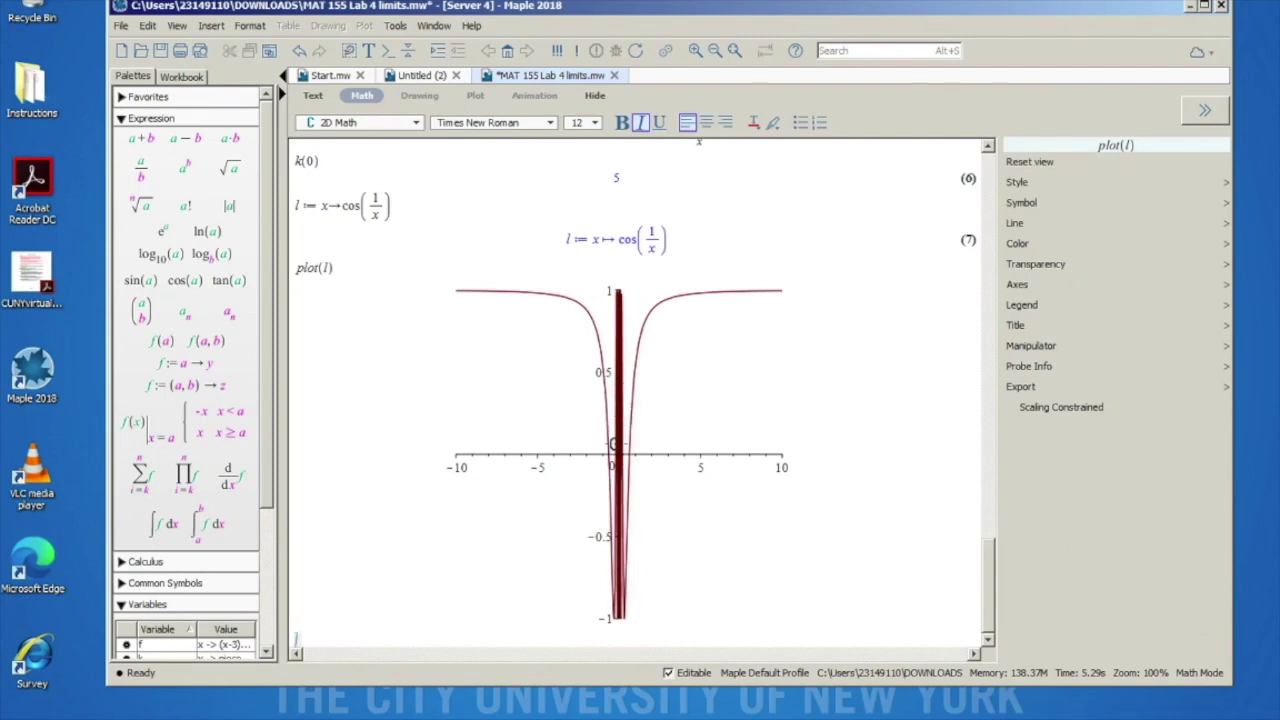
# Step: Change plot(l) to plot(l(x), x = 0..1/pi) and run it
pyautogui.click(328, 268)
pyautogui.write('(x)')
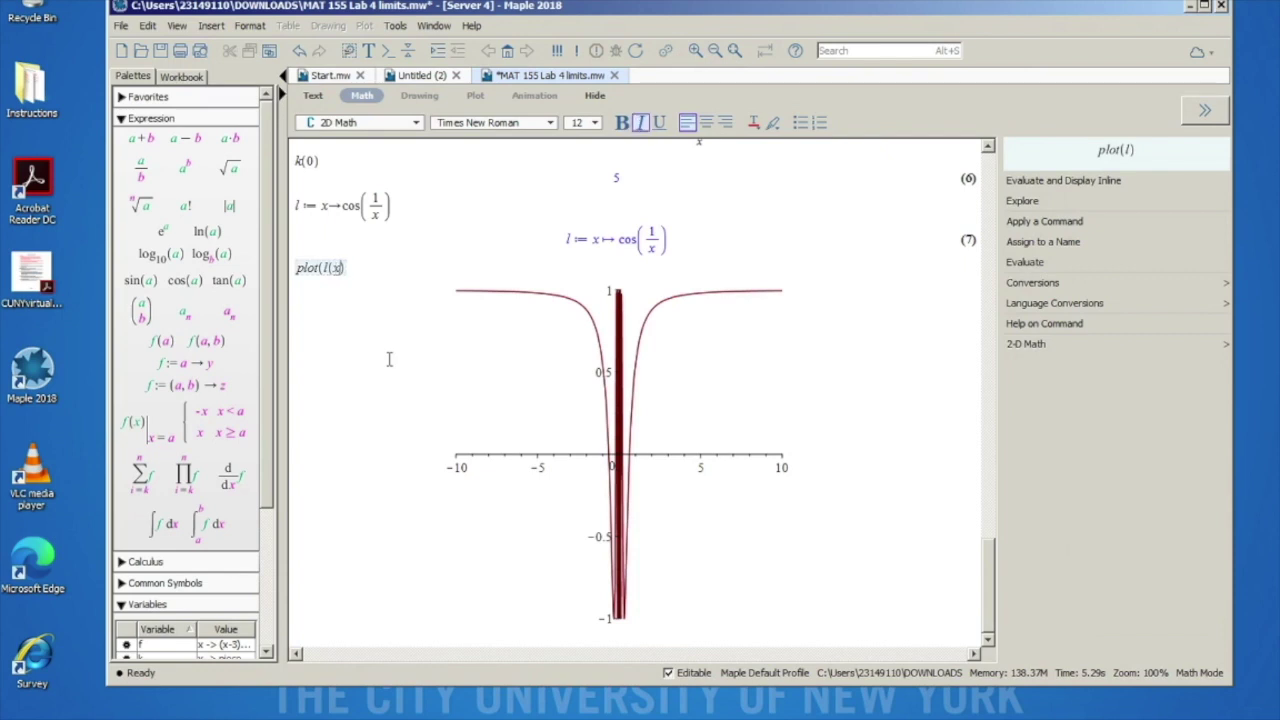
pyautogui.write(',')
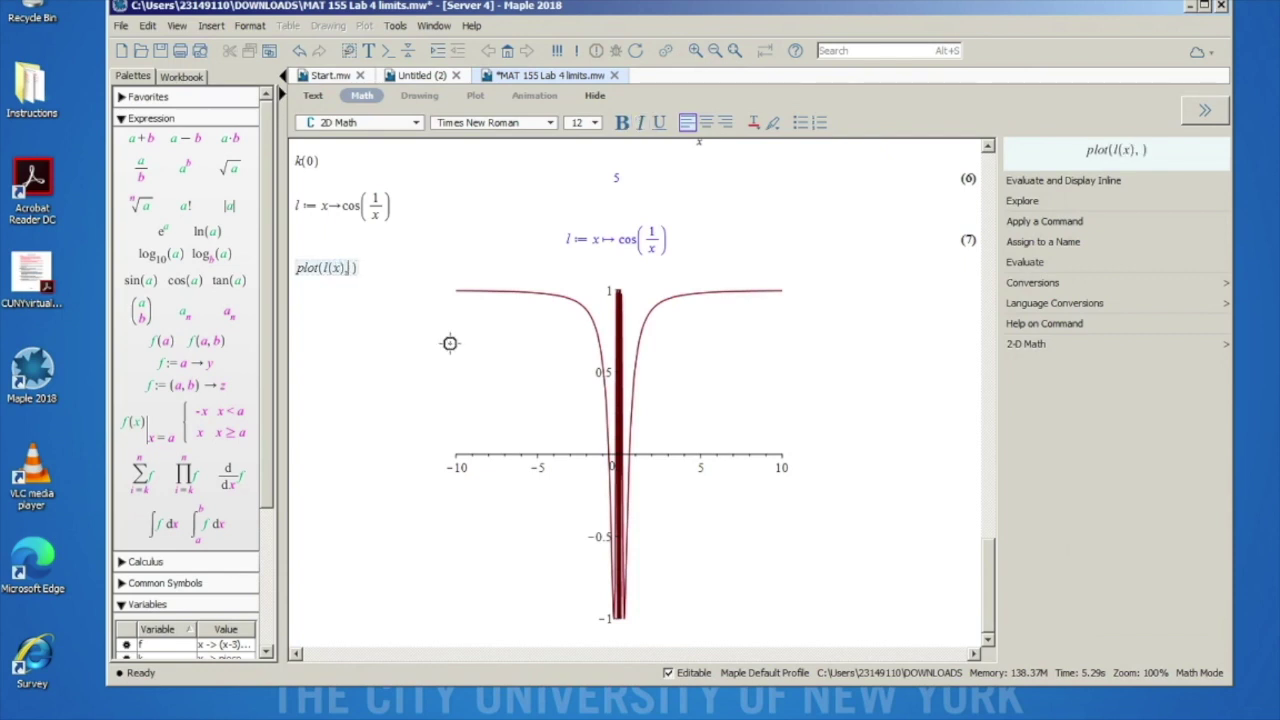
pyautogui.scroll(10, 500, 300)
pyautogui.scroll(10, 502, 303)
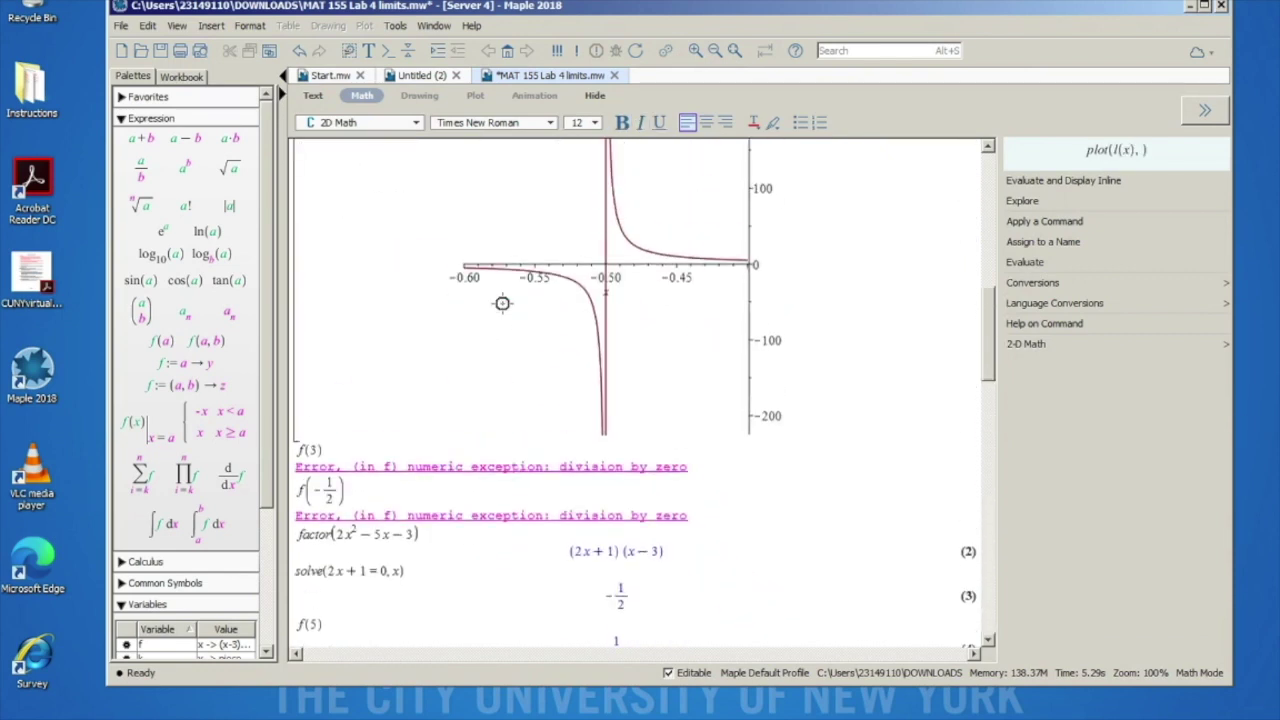
pyautogui.scroll(1, 502, 303)
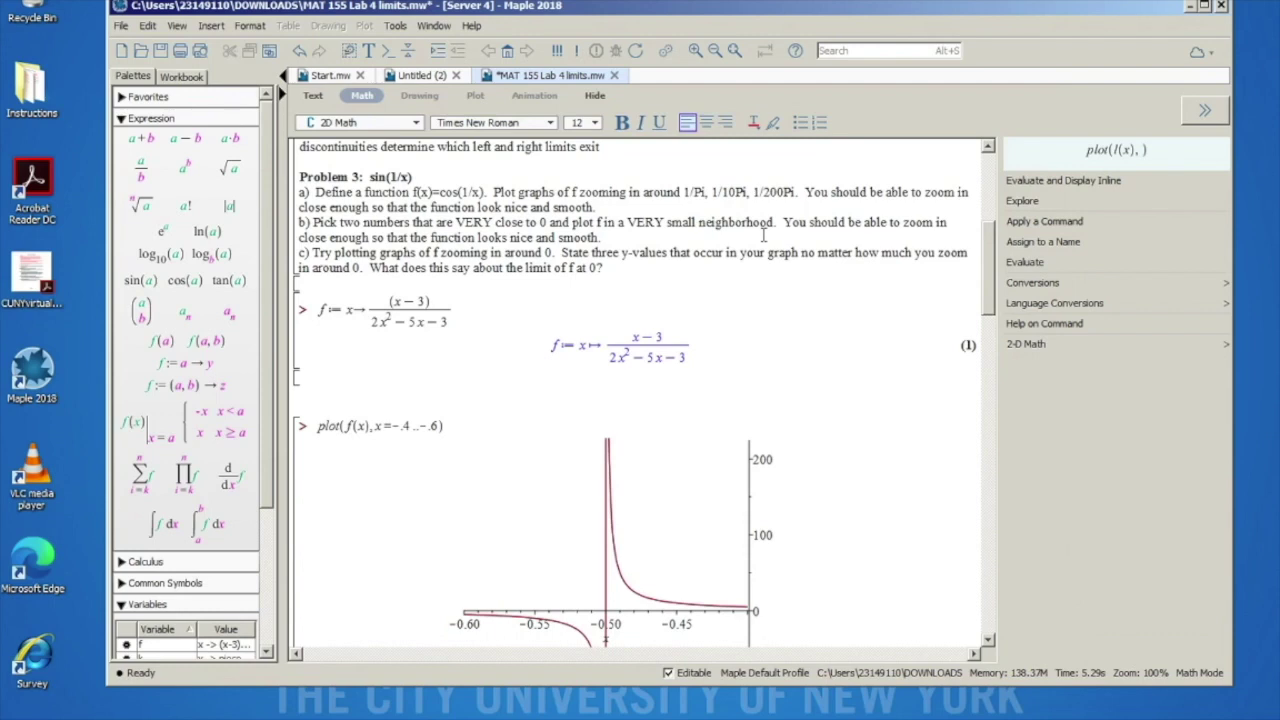
pyautogui.scroll(-15, 763, 235)
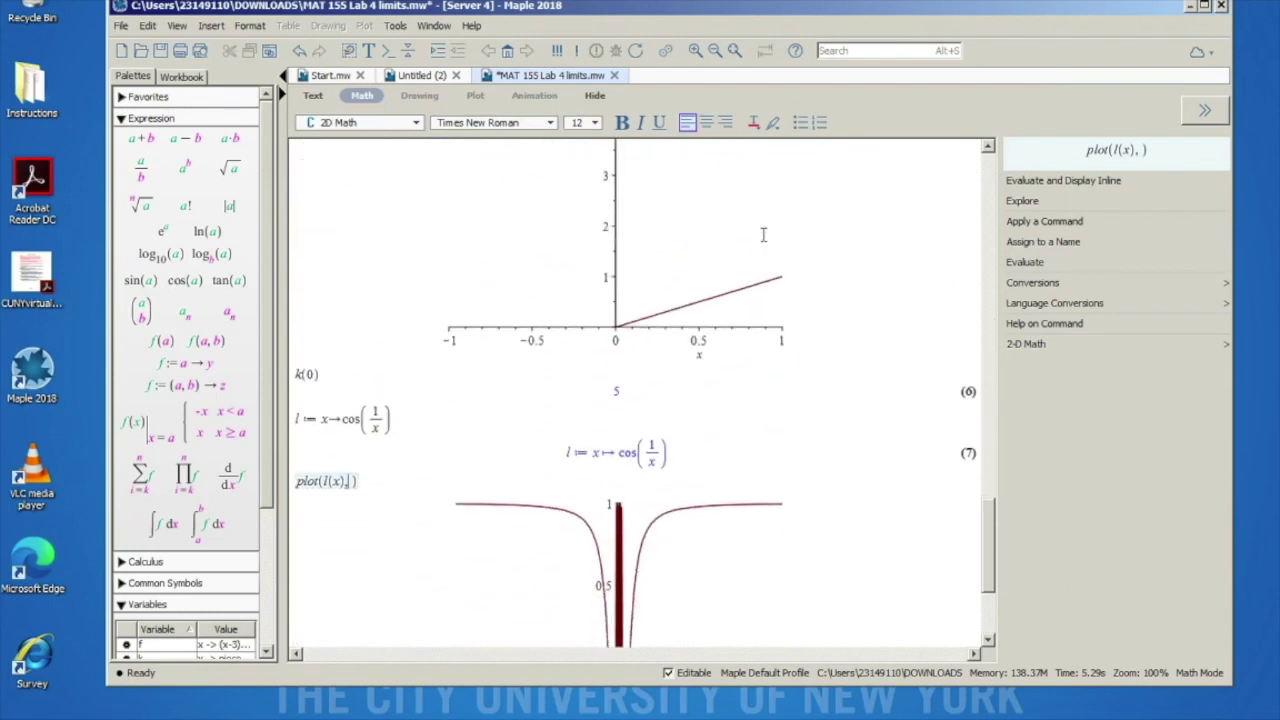
pyautogui.scroll(-4, 763, 235)
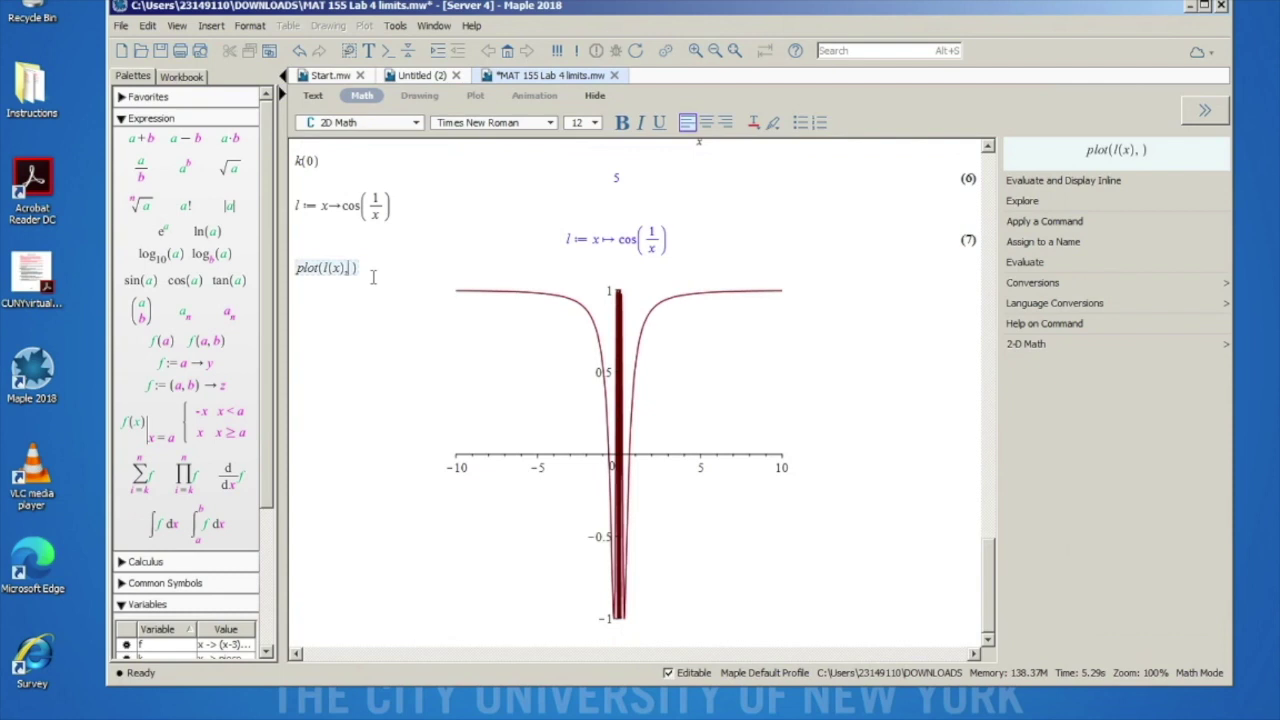
pyautogui.write('x = 0 ')
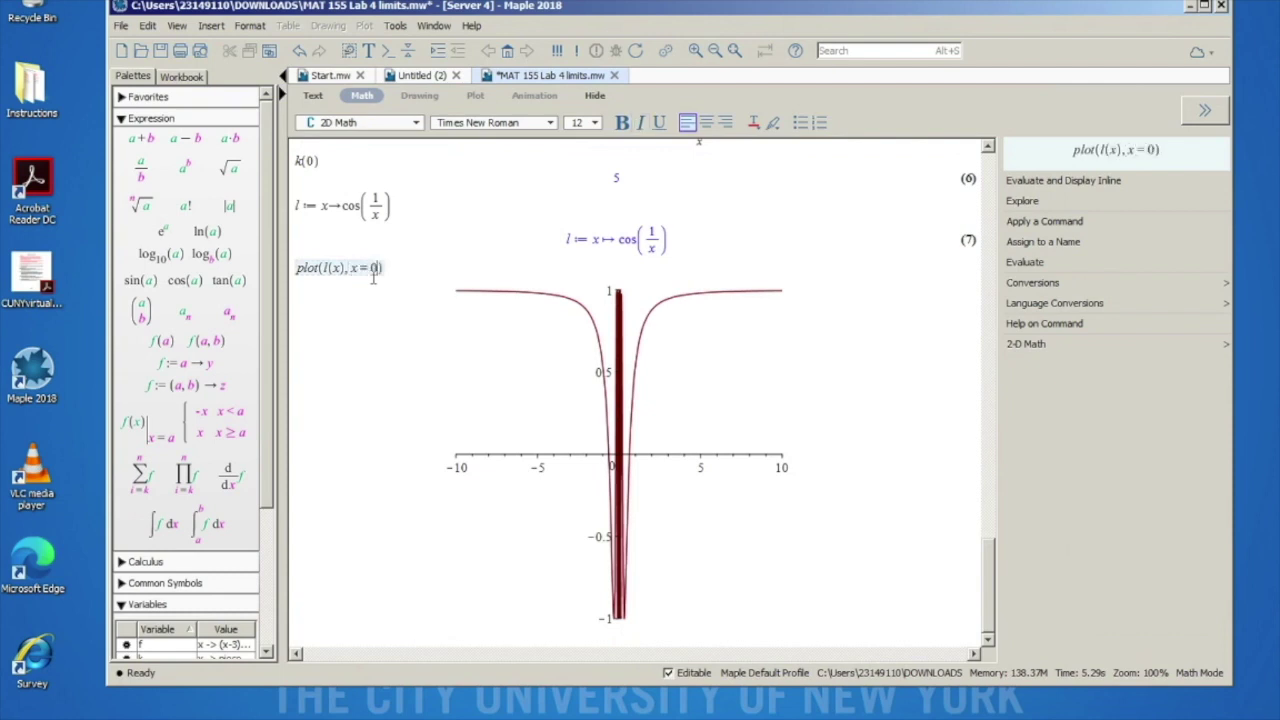
pyautogui.write('..1\\p')
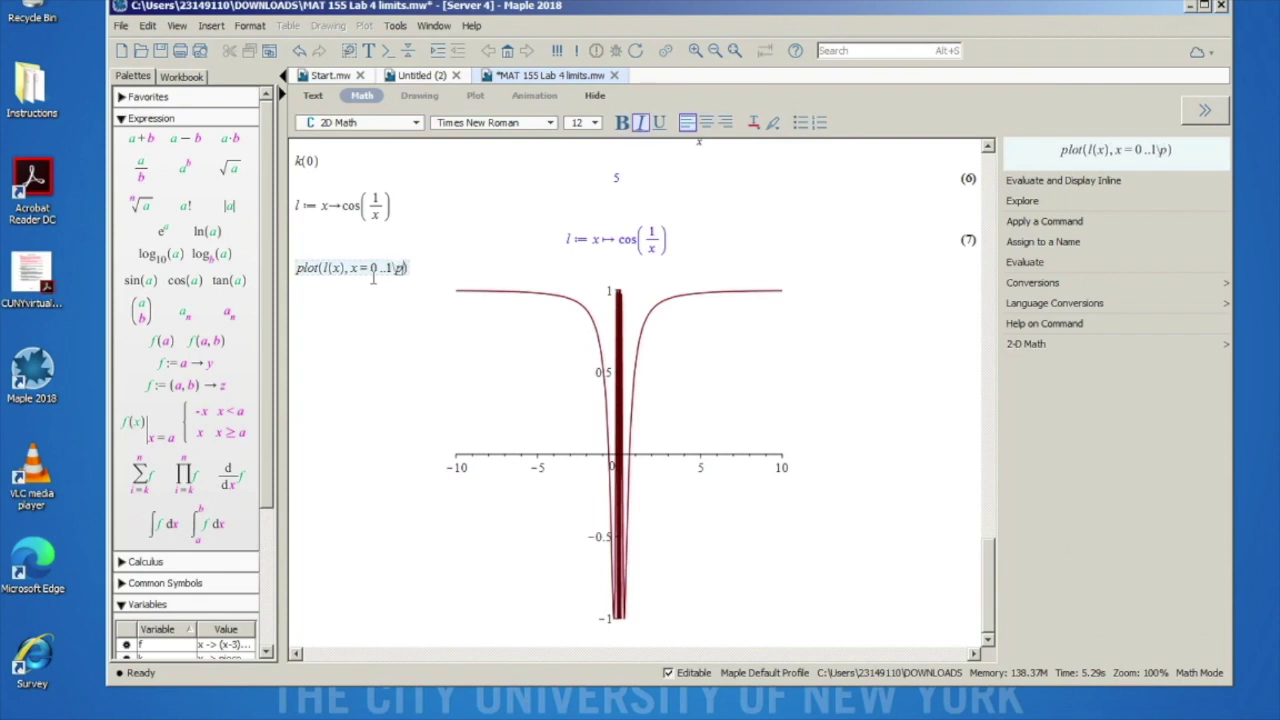
pyautogui.press('BackSpace')
pyautogui.press('BackSpace')
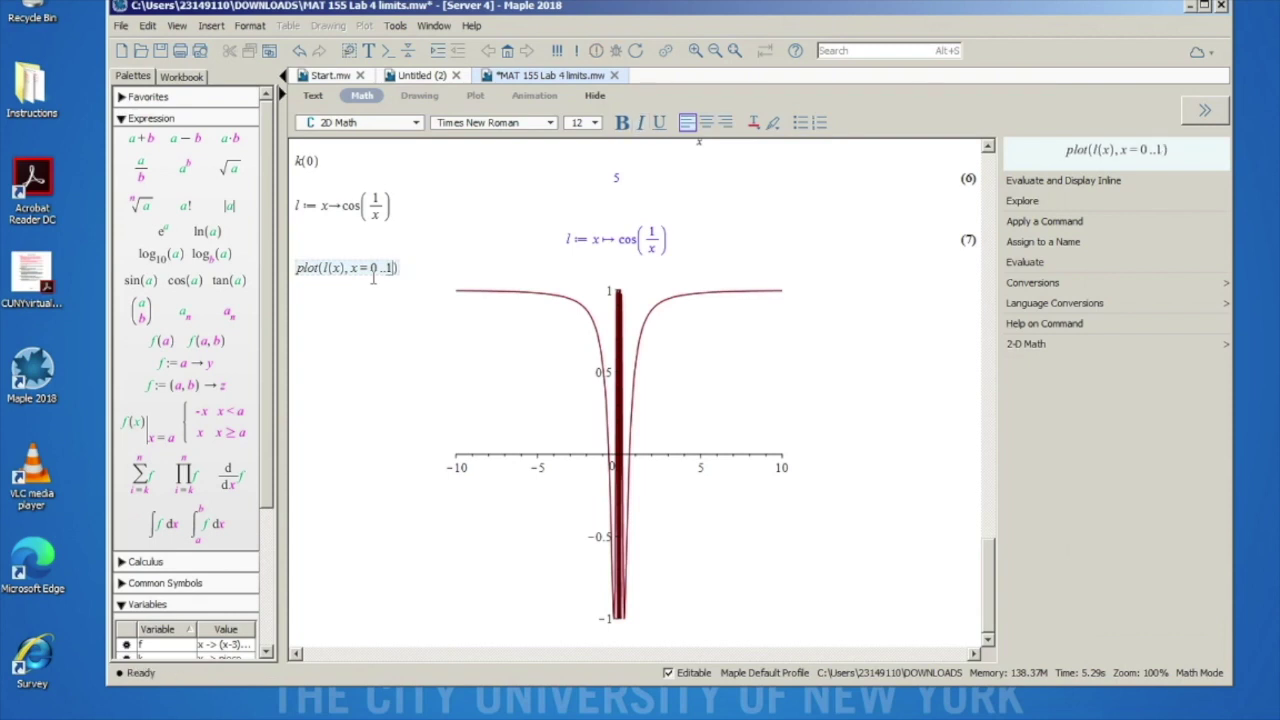
pyautogui.write('/pi')
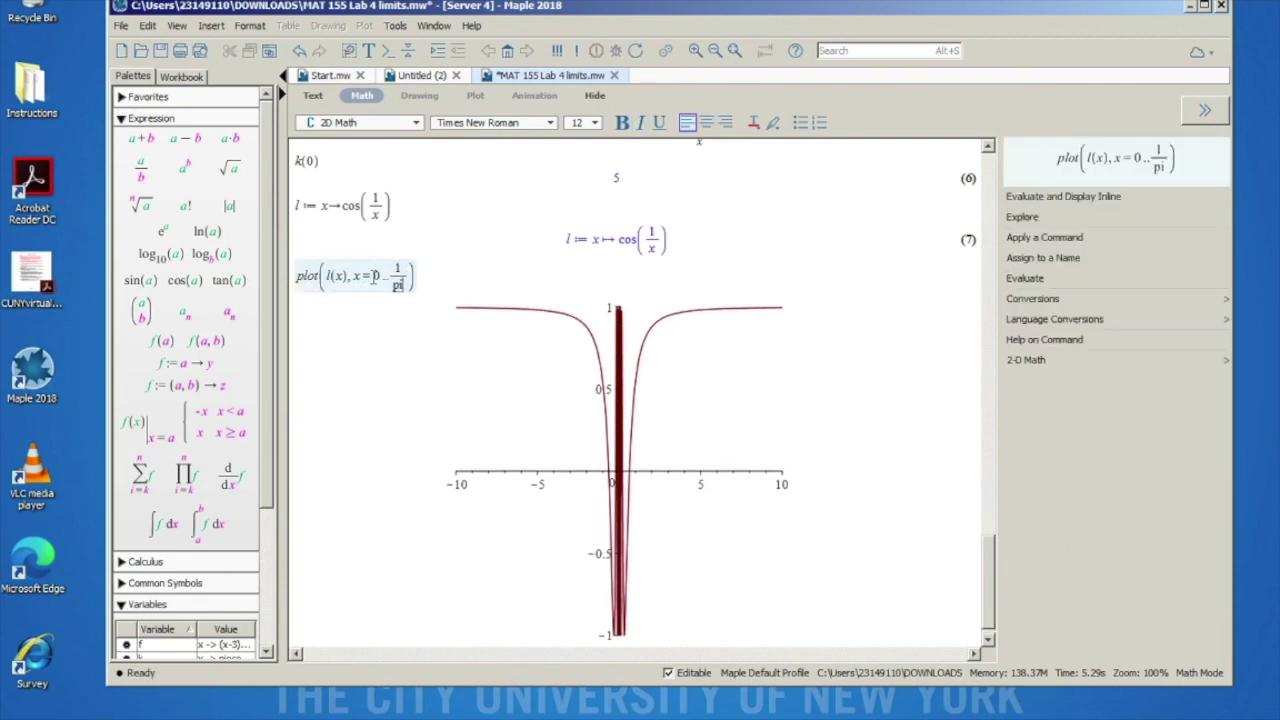
pyautogui.scroll(3, 373, 277)
pyautogui.press('Return')
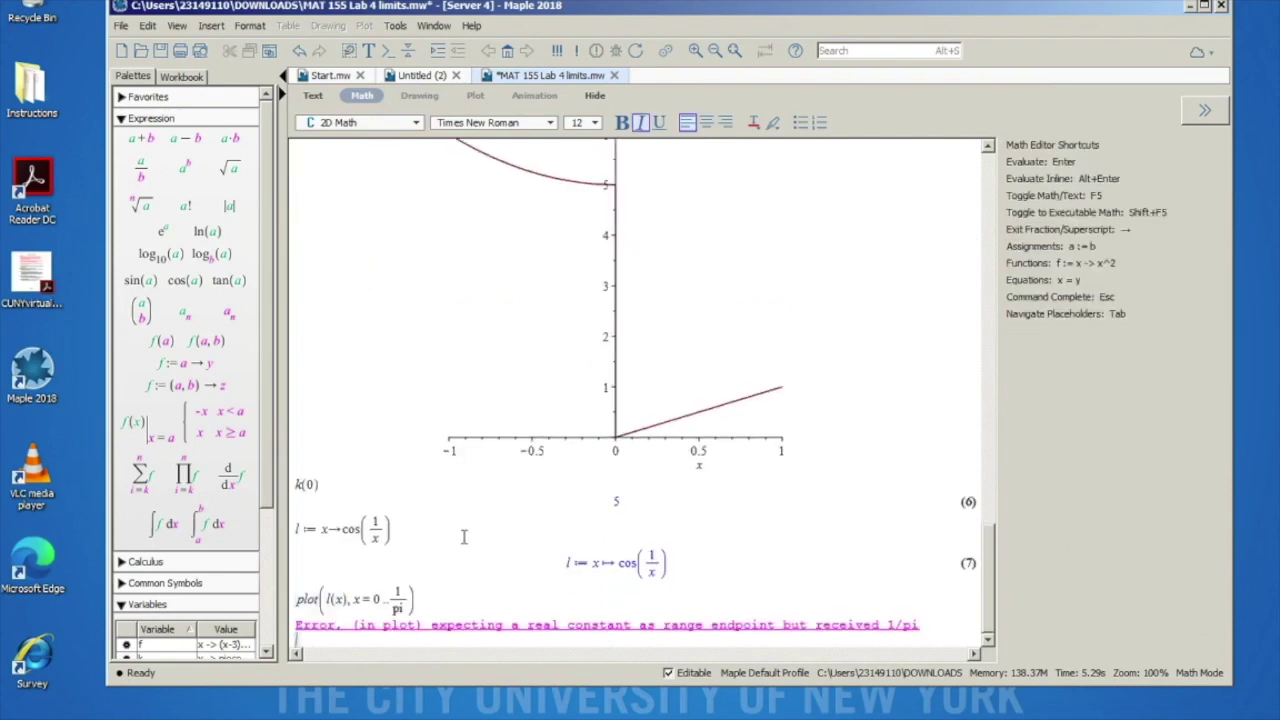
# Step: Correct the lowercase pi to Pi and re-run, graphing cos(1/x) over 0..1/Pi
pyautogui.click(405, 610)
pyautogui.press('BackSpace')
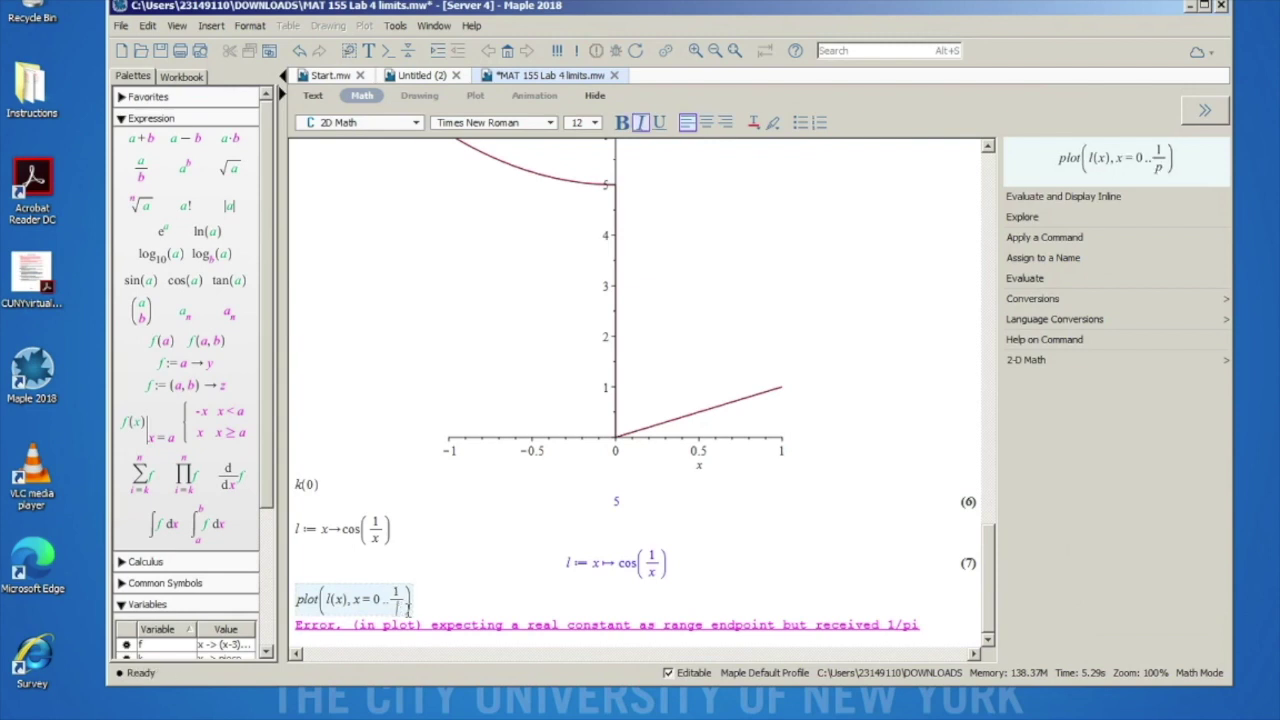
pyautogui.write('Pi')
pyautogui.press('Return')
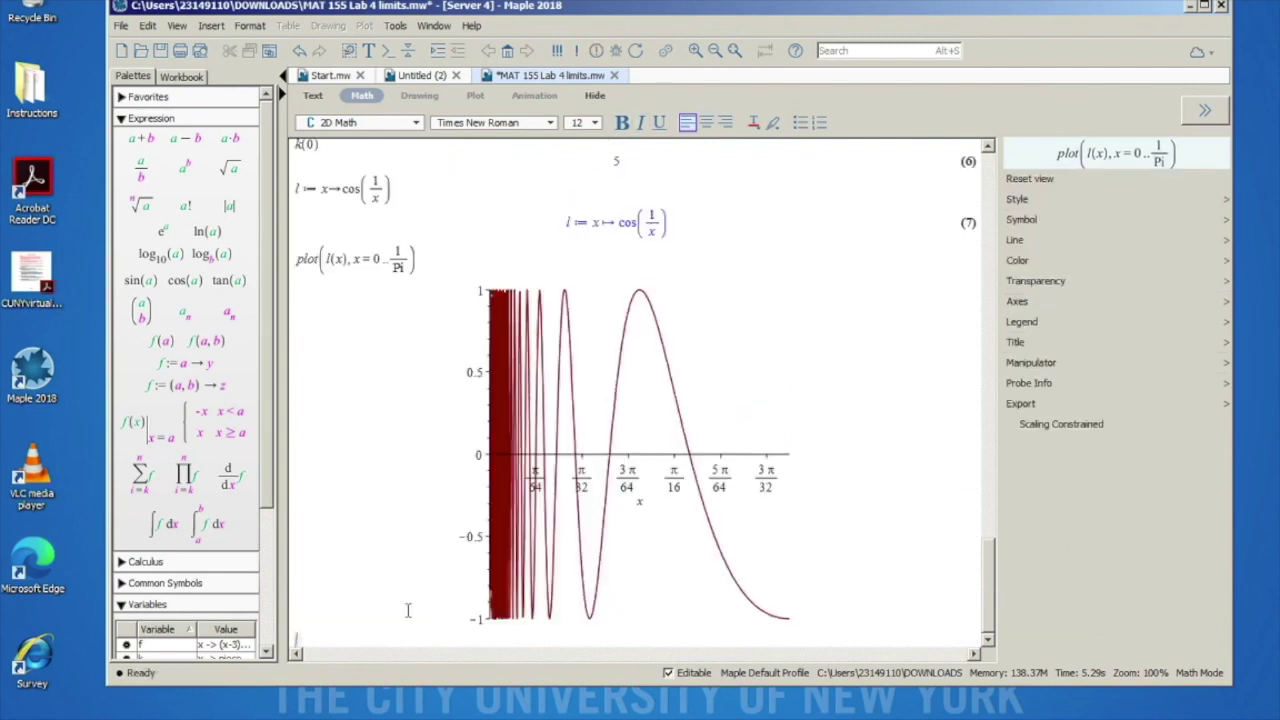
# Step: Collapse the Expression palette, expand Common Symbols, and select the plot command for copying
pyautogui.click(402, 271)
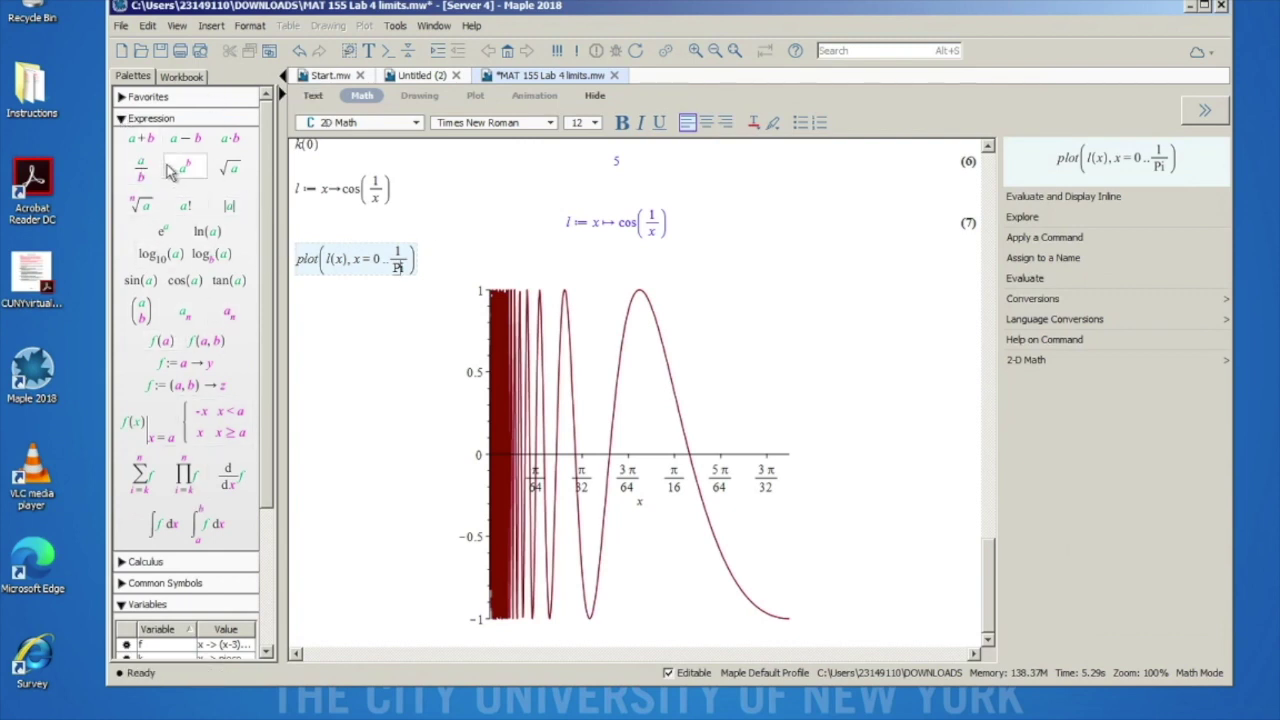
pyautogui.click(121, 118)
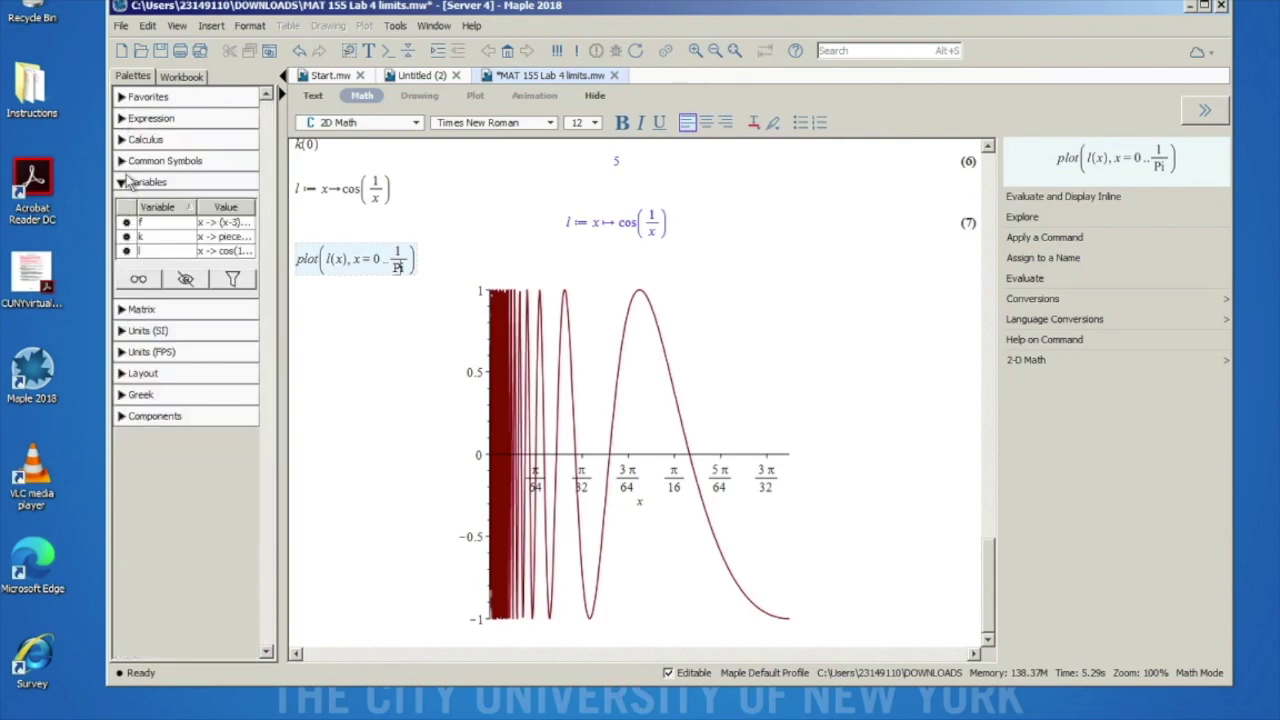
pyautogui.click(121, 161)
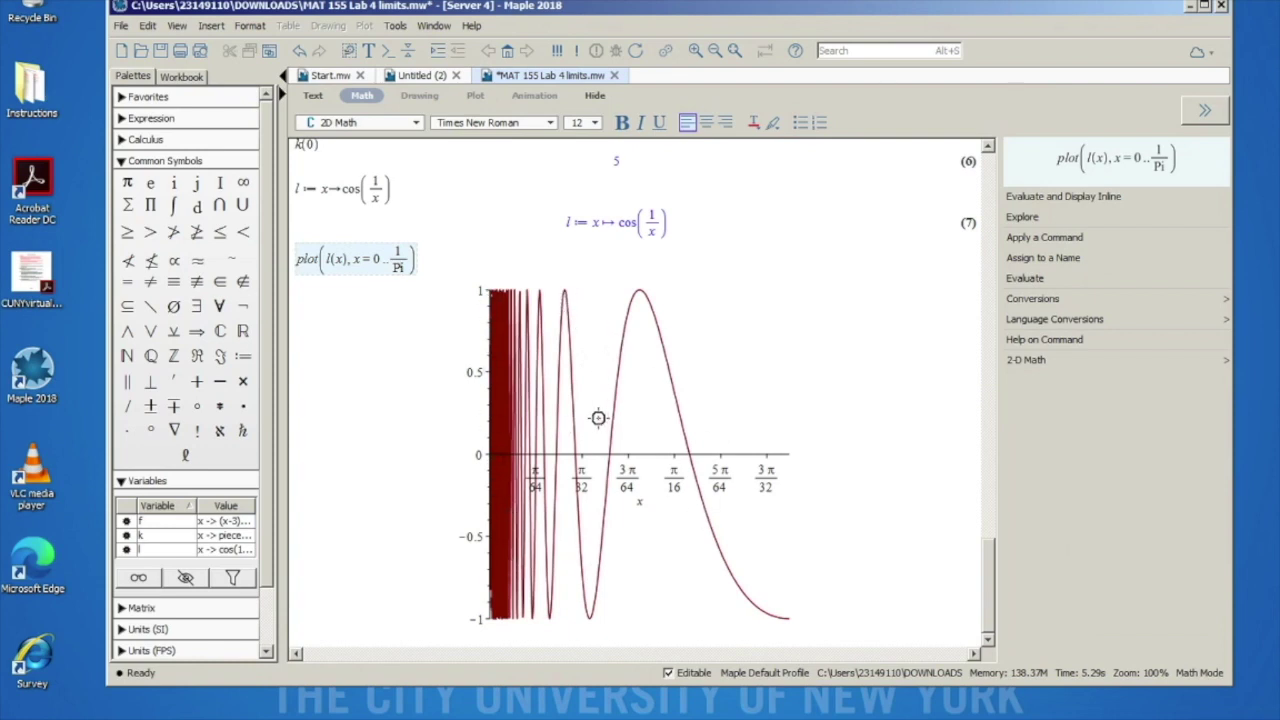
pyautogui.moveTo(418, 252); pyautogui.dragTo(285, 272)
pyautogui.hotkey('ctrl', 'c')
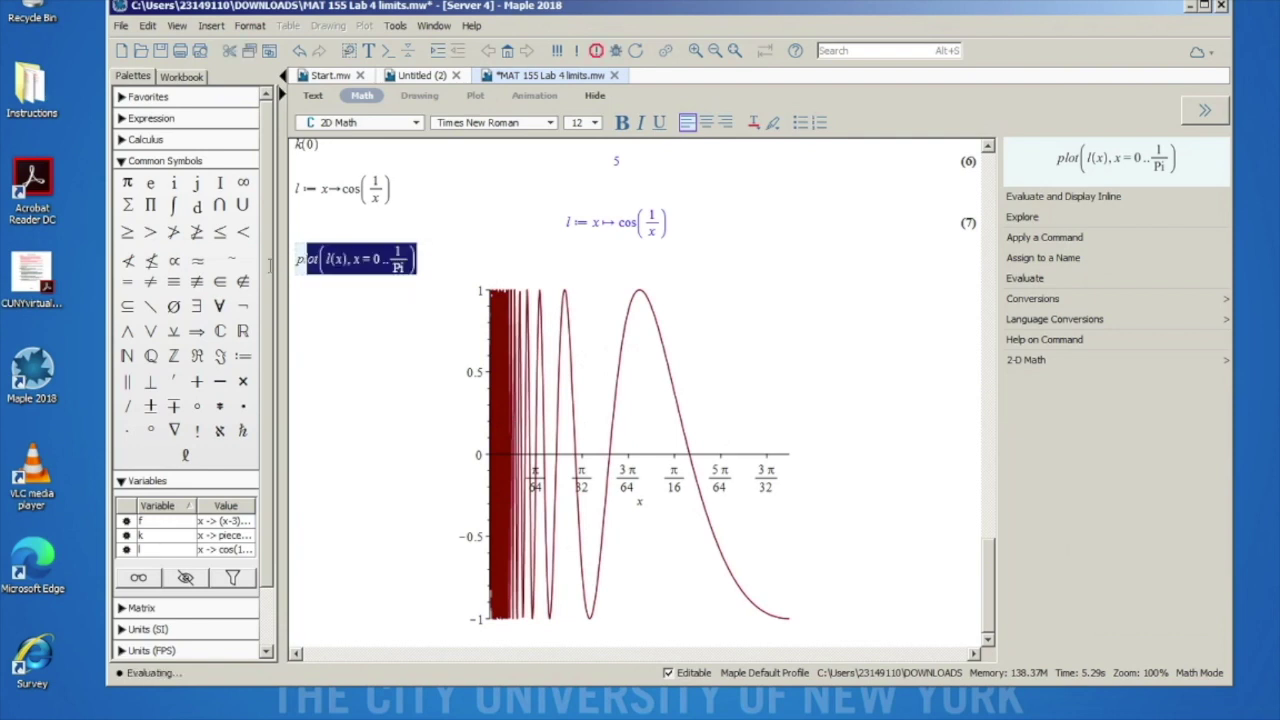
# Step: Paste a copy below and plot l(x) over x = 0..1/(10 Pi), then select that command
pyautogui.click(311, 645)
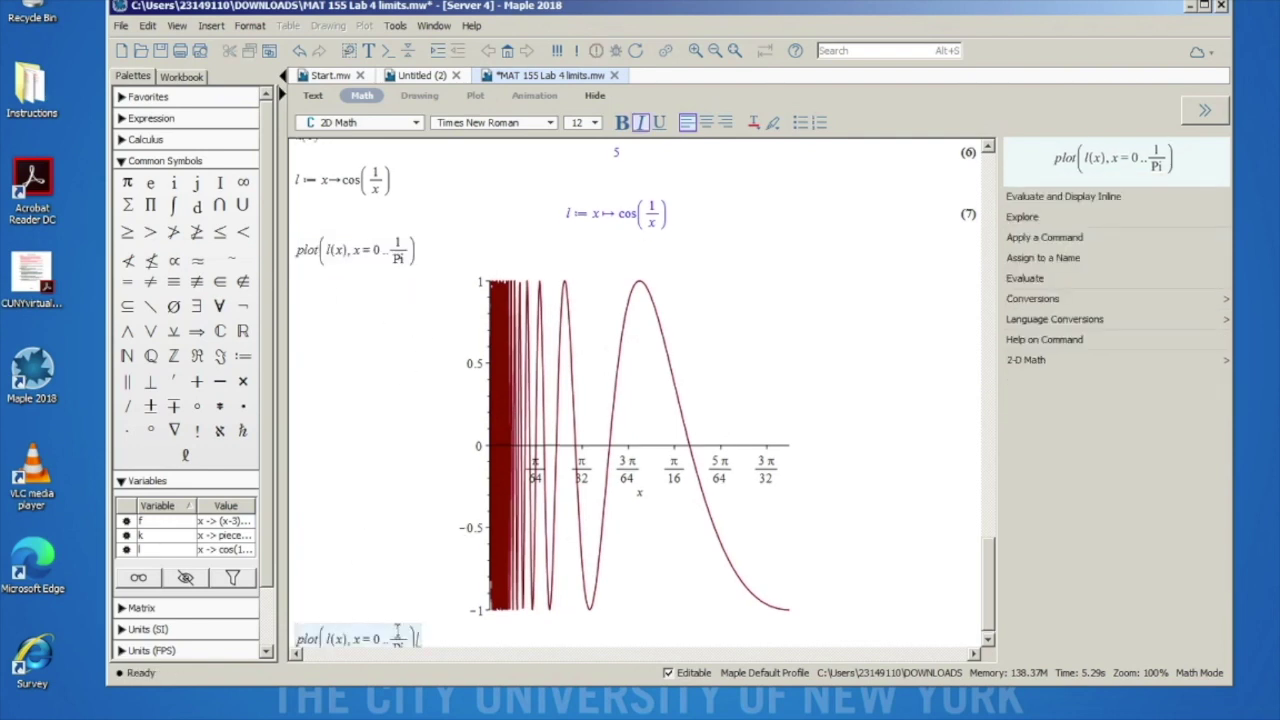
pyautogui.hotkey('ctrl', 'v')
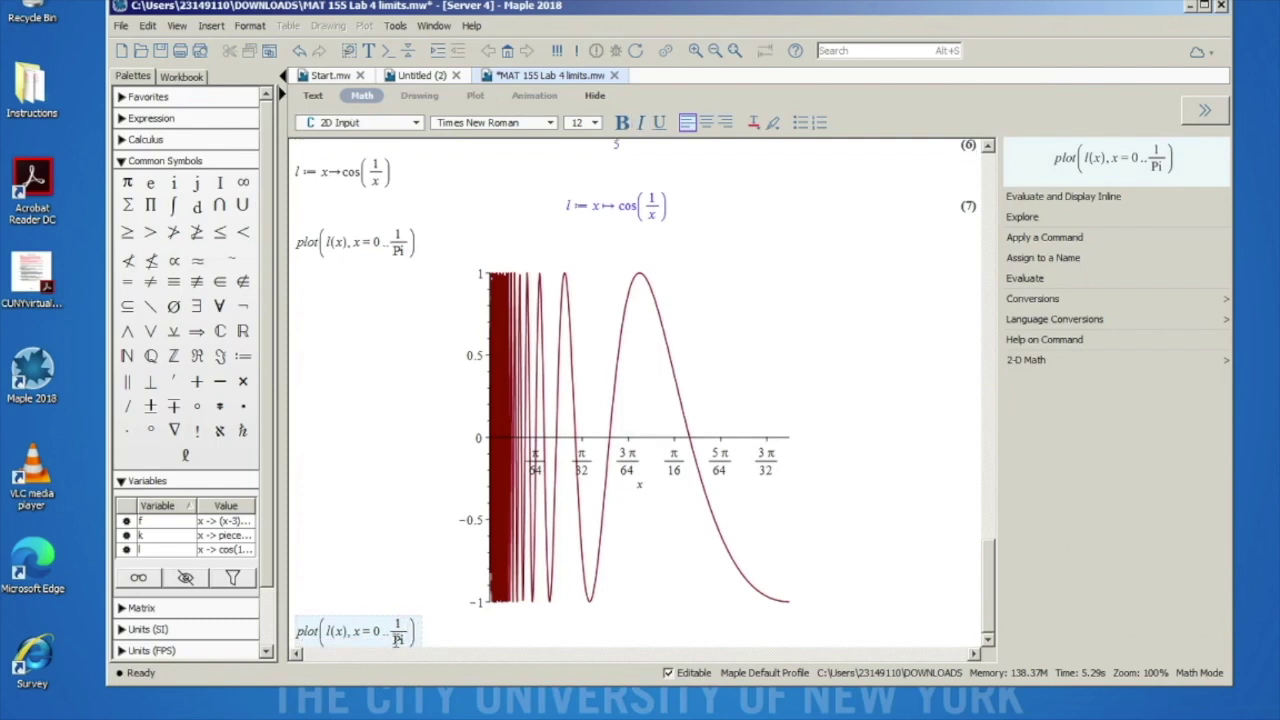
pyautogui.write('10')
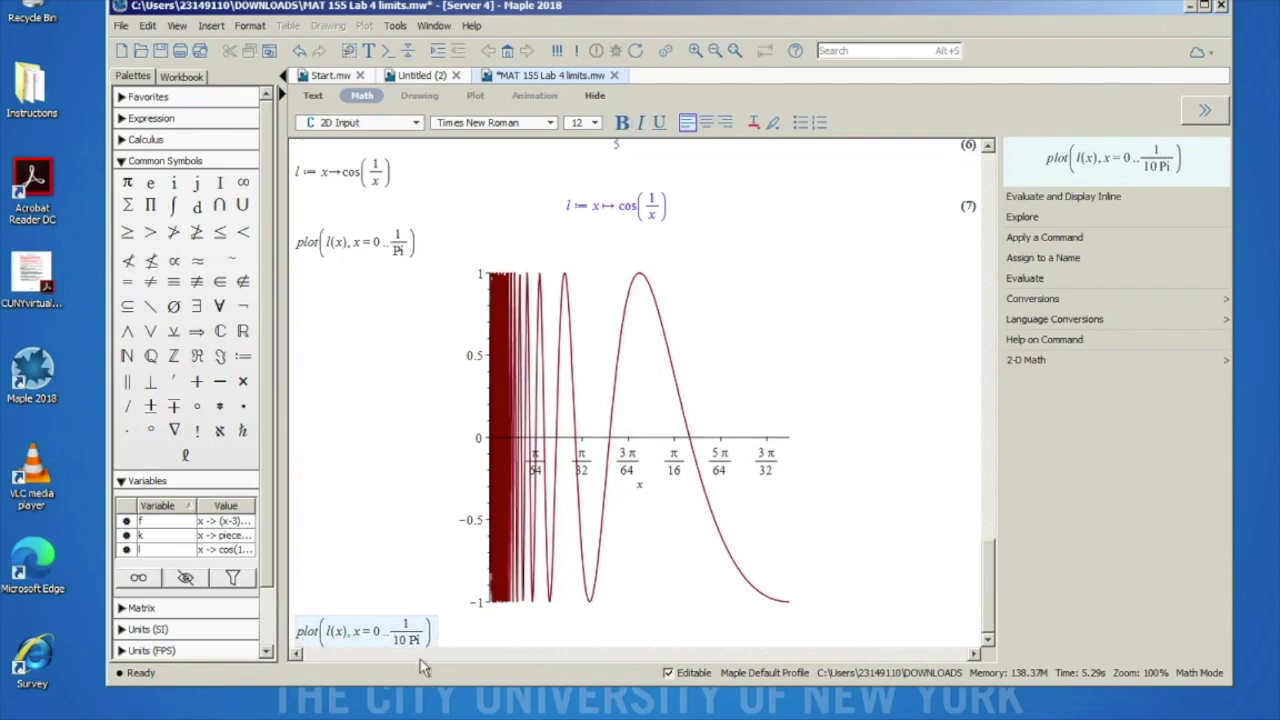
pyautogui.press('Return')
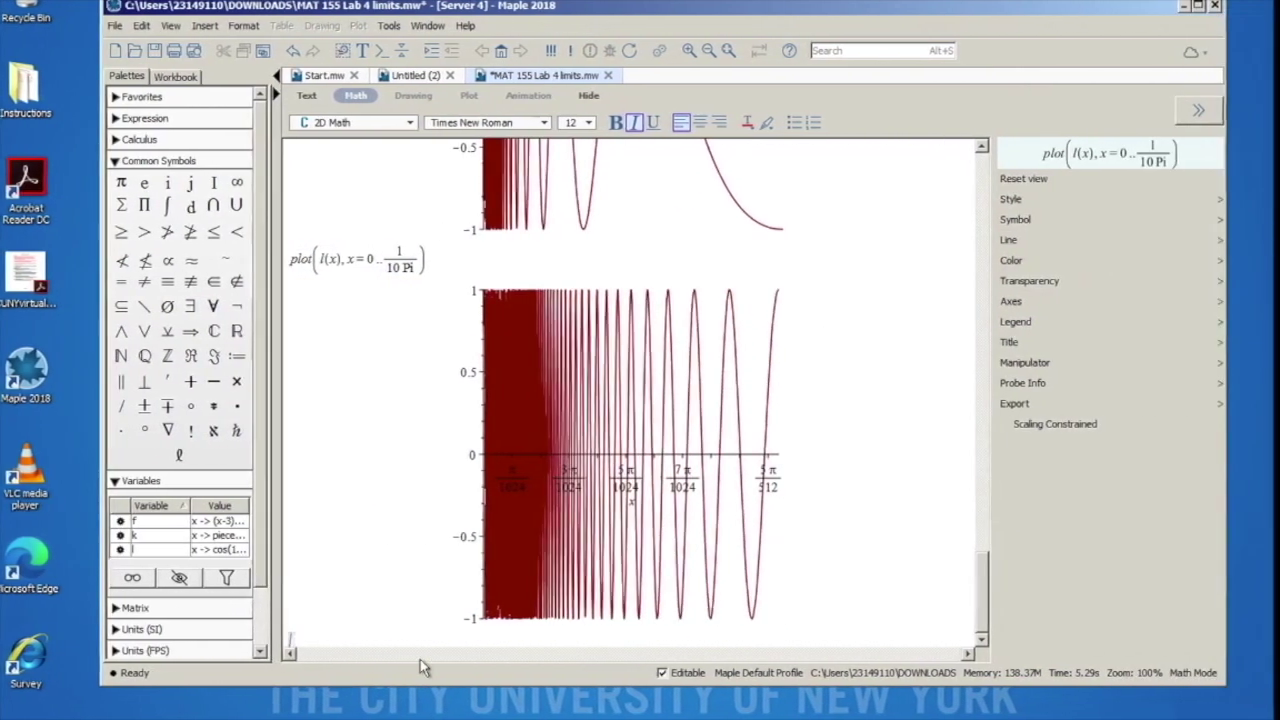
pyautogui.click(560, 476)
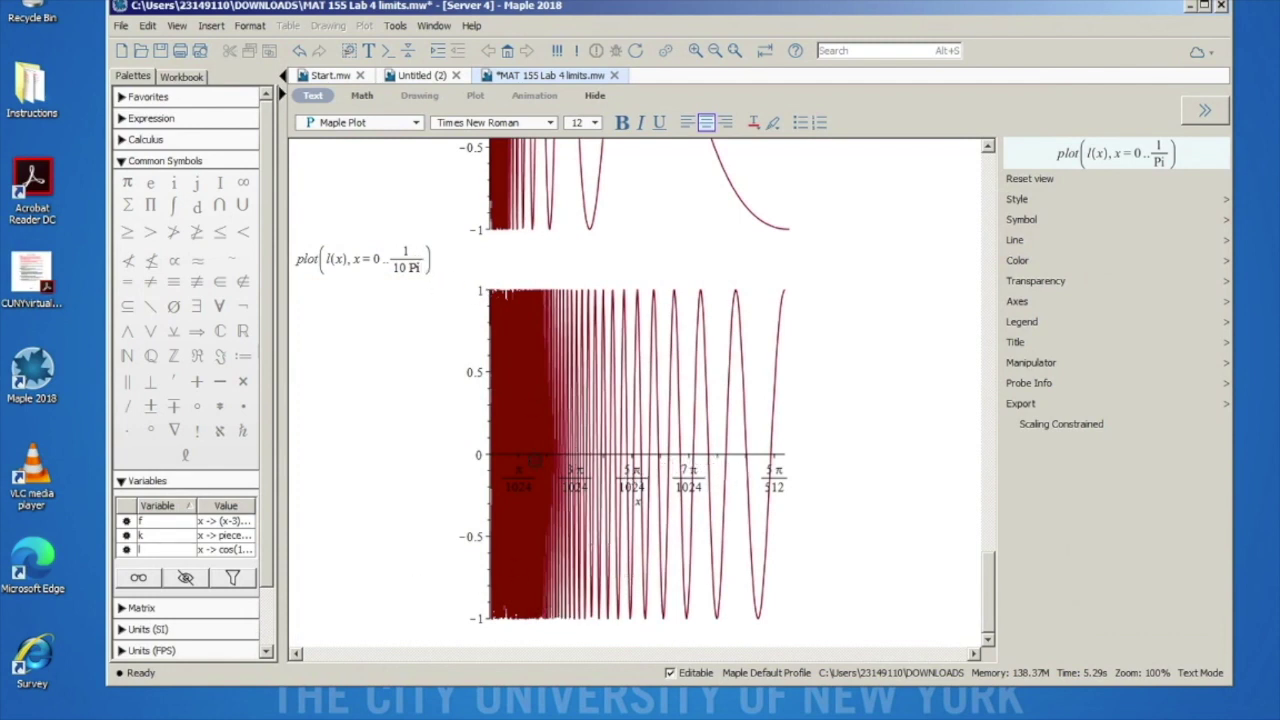
pyautogui.moveTo(435, 258); pyautogui.dragTo(290, 258)
pyautogui.hotkey('ctrl', 'c')
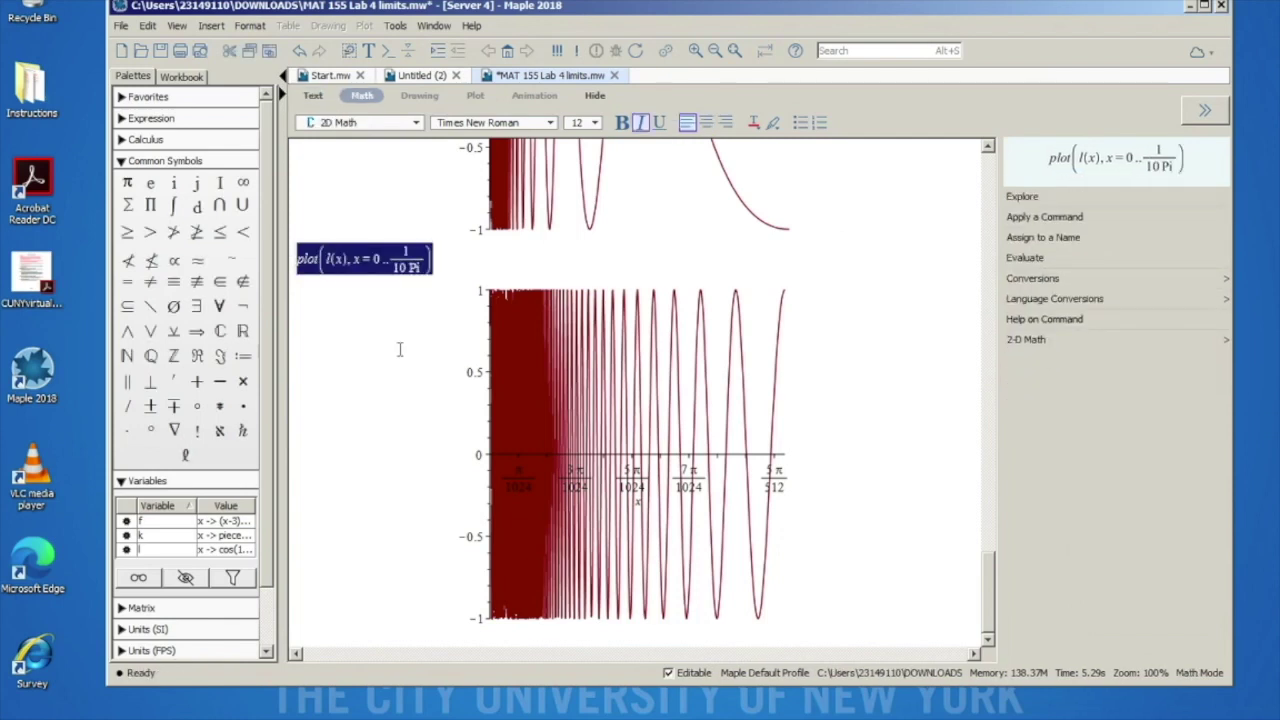
# Step: Paste another copy and change its denominator to 200 Pi, plotting l(x) over x = 0..1/(200 Pi)
pyautogui.click(334, 640)
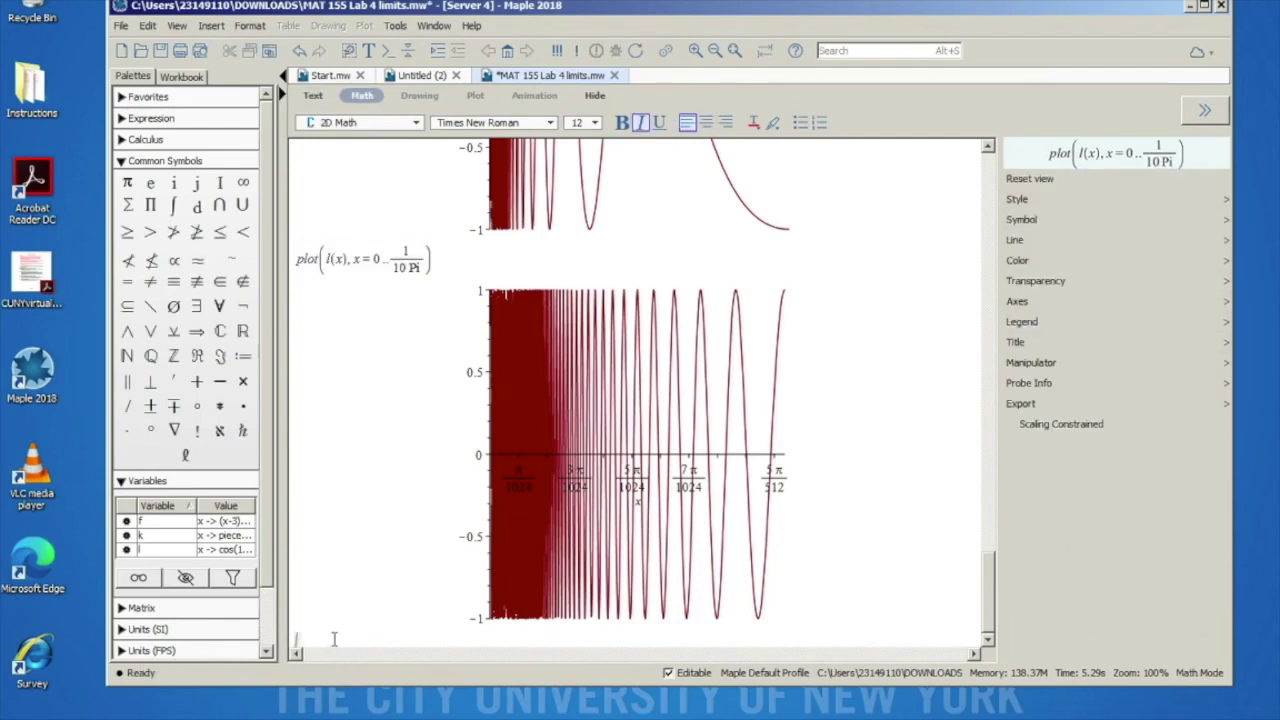
pyautogui.hotkey('ctrl', 'v')
pyautogui.click(442, 621)
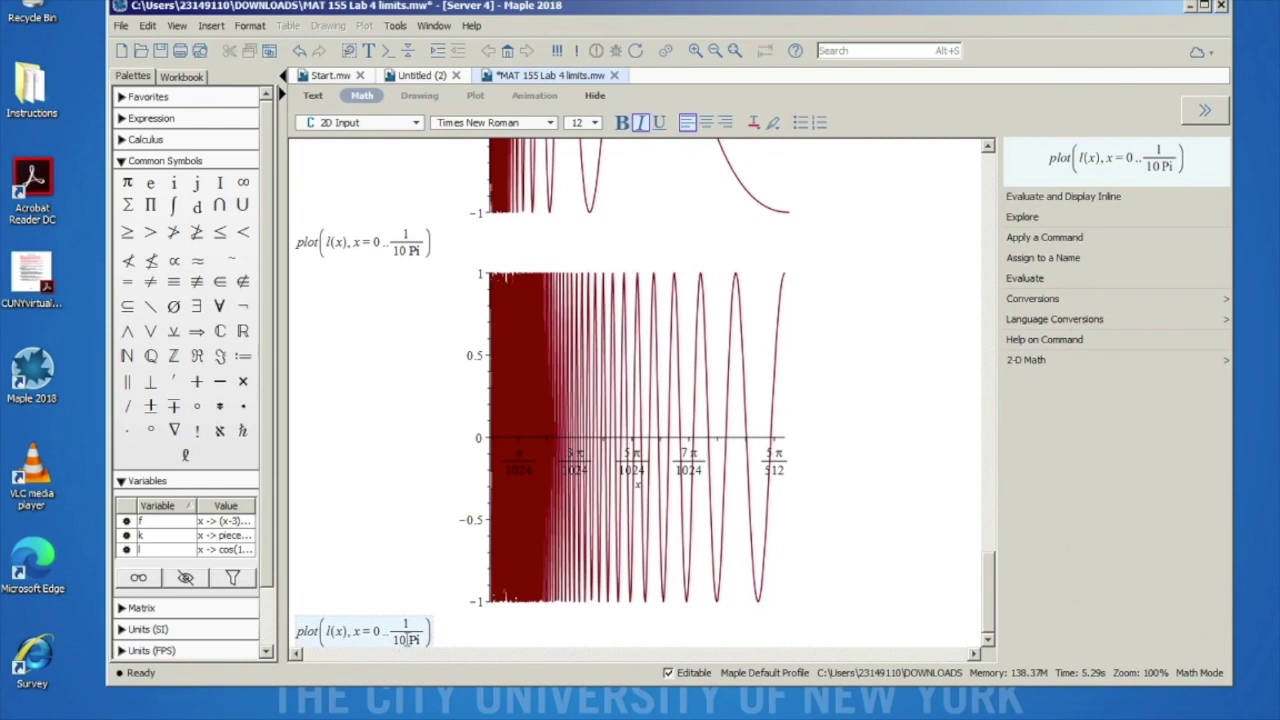
pyautogui.click(406, 640)
pyautogui.press('BackSpace')
pyautogui.press('BackSpace')
pyautogui.write('200')
pyautogui.press('Return')
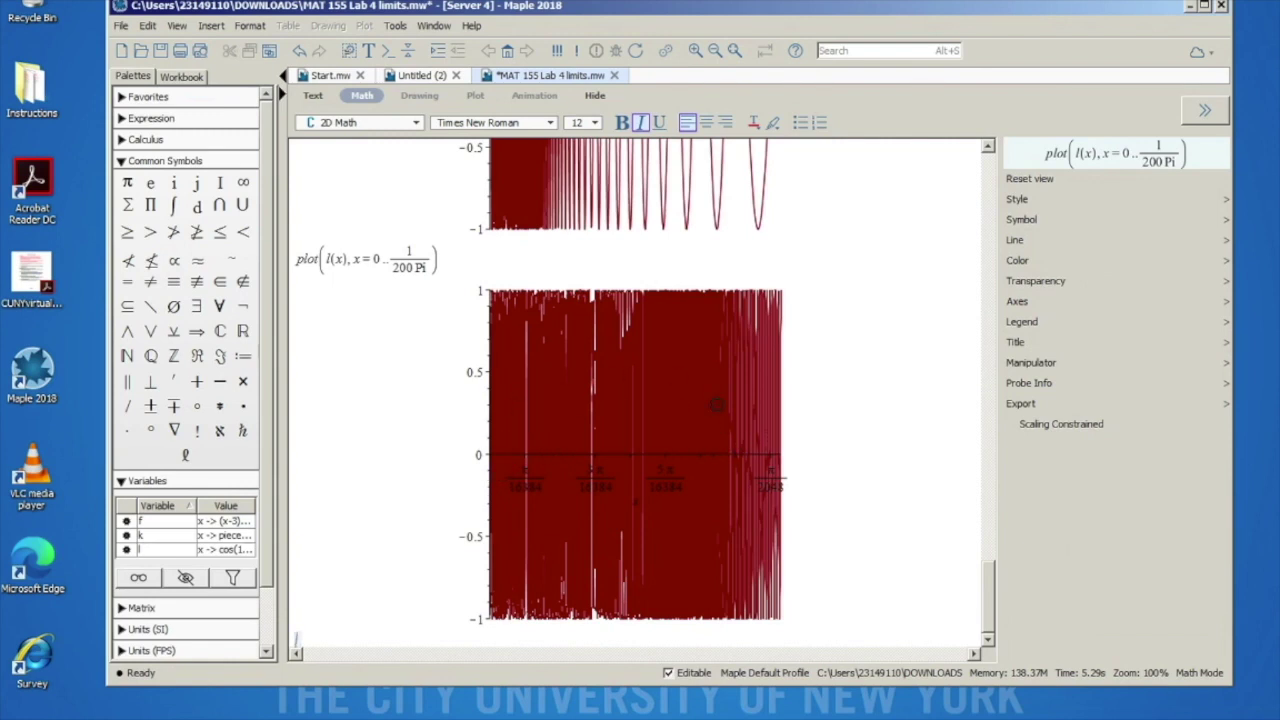
pyautogui.scroll(6, 716, 404)
pyautogui.scroll(-5, 716, 404)
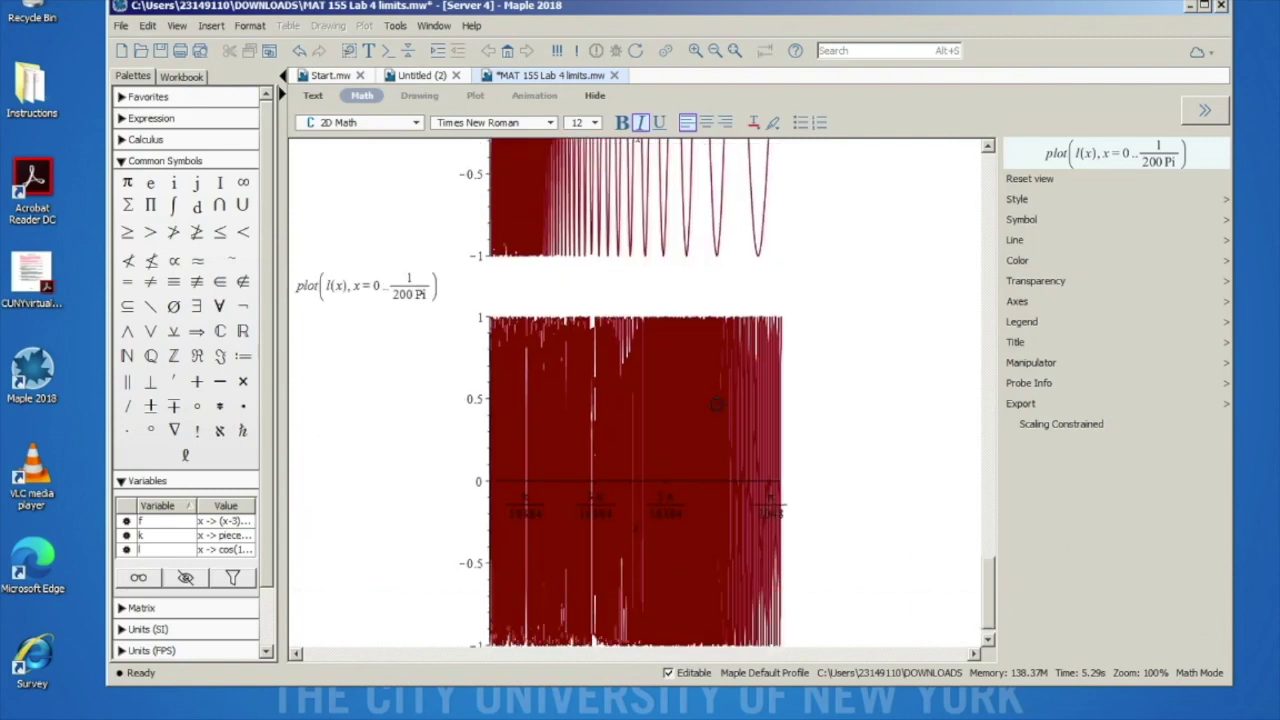
pyautogui.scroll(-1, 716, 404)
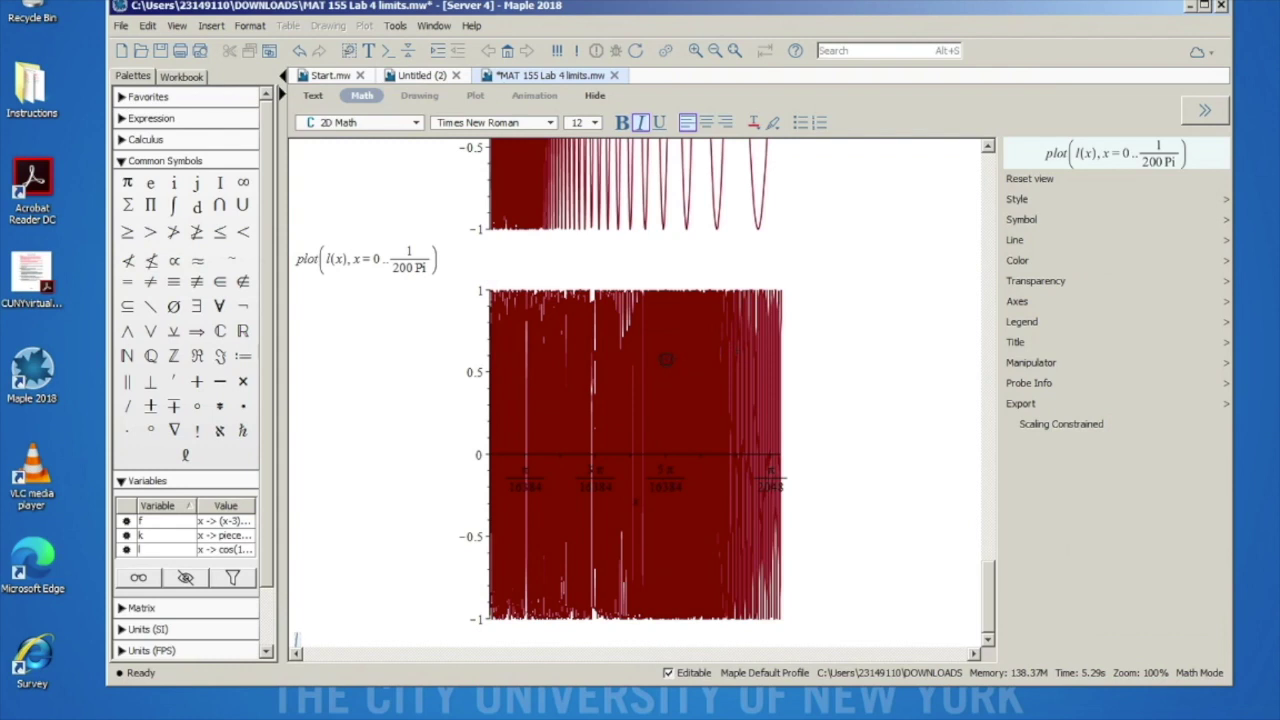
# Step: Scroll up through the worksheet and back down to the 1/(200 Pi) plot
pyautogui.scroll(10, 666, 359)
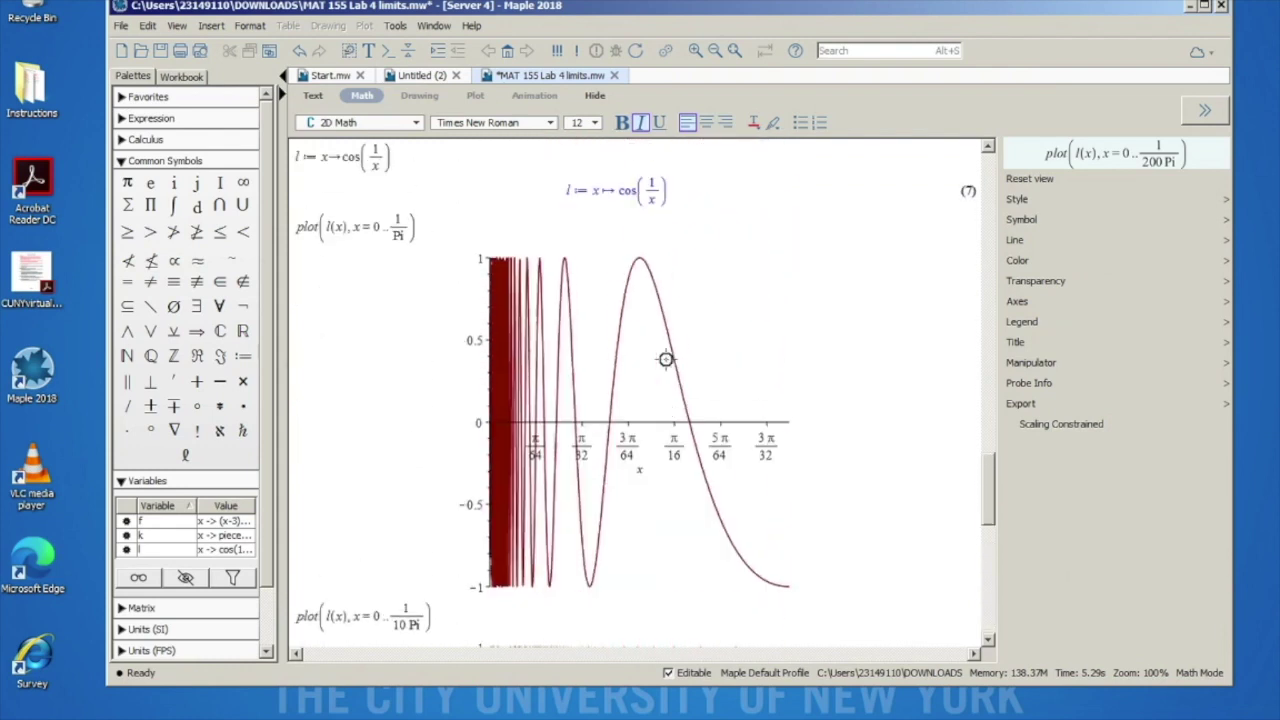
pyautogui.scroll(15, 666, 359)
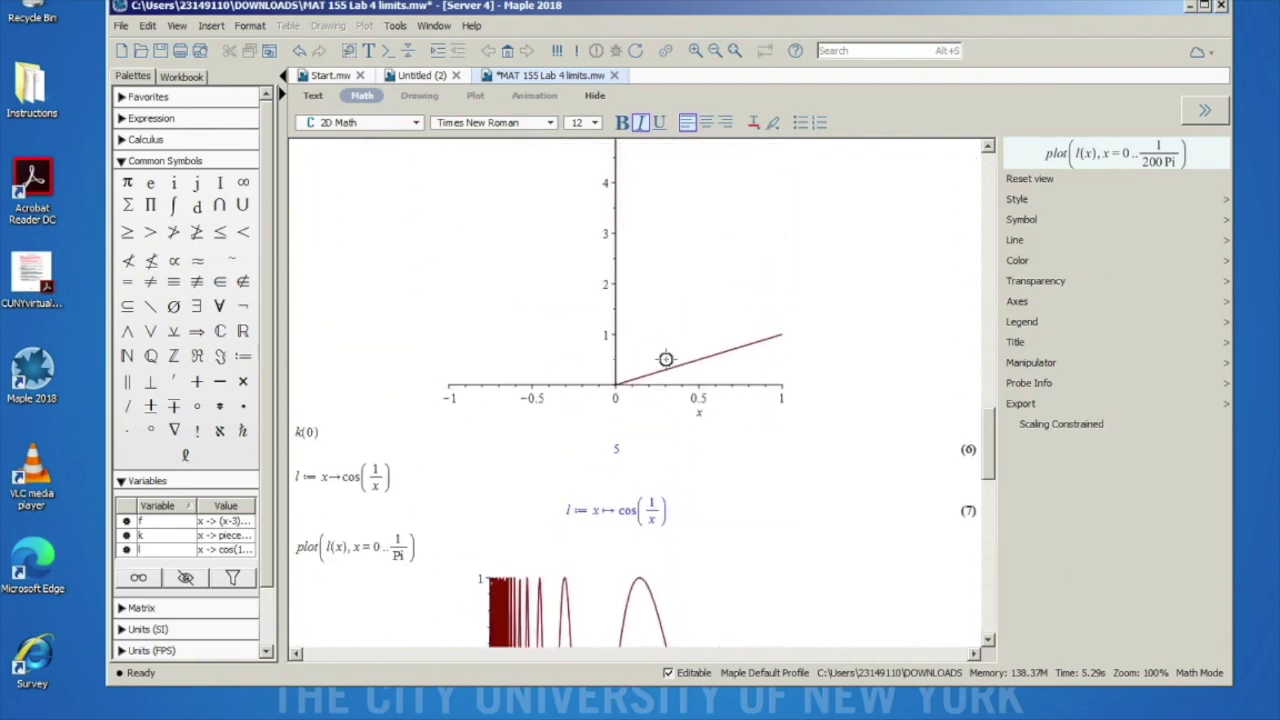
pyautogui.scroll(10, 666, 359)
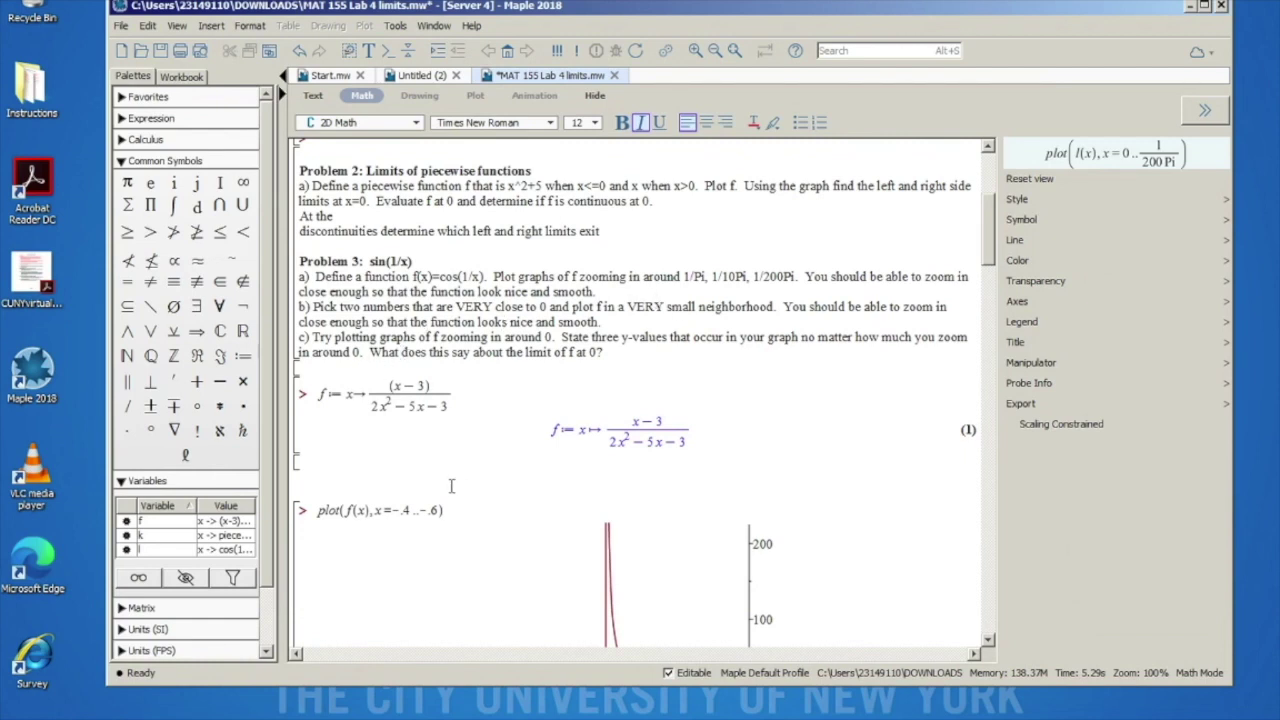
pyautogui.scroll(-10, 453, 496)
pyautogui.scroll(-8, 453, 496)
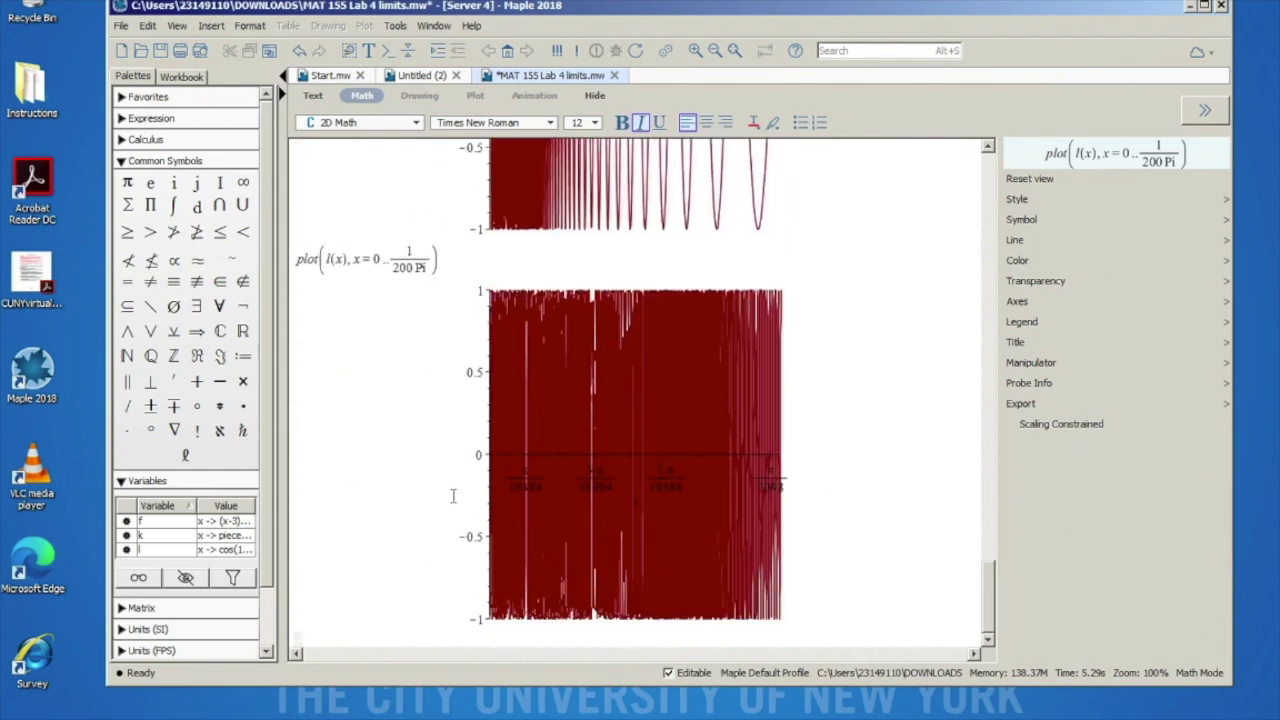
# Step: Replace the bottom plot's bounds with -.000000099999..0.00000000099999 and plot l(x)
pyautogui.click(298, 640)
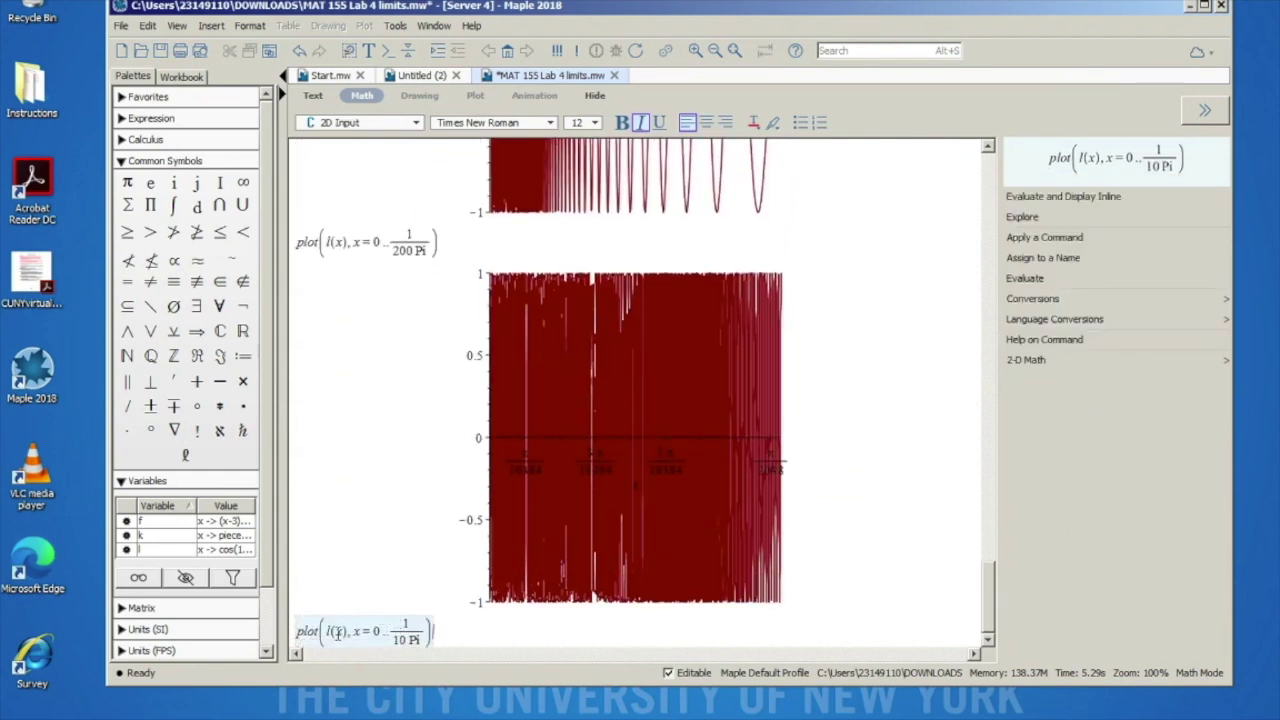
pyautogui.click(381, 630)
pyautogui.press('BackSpace')
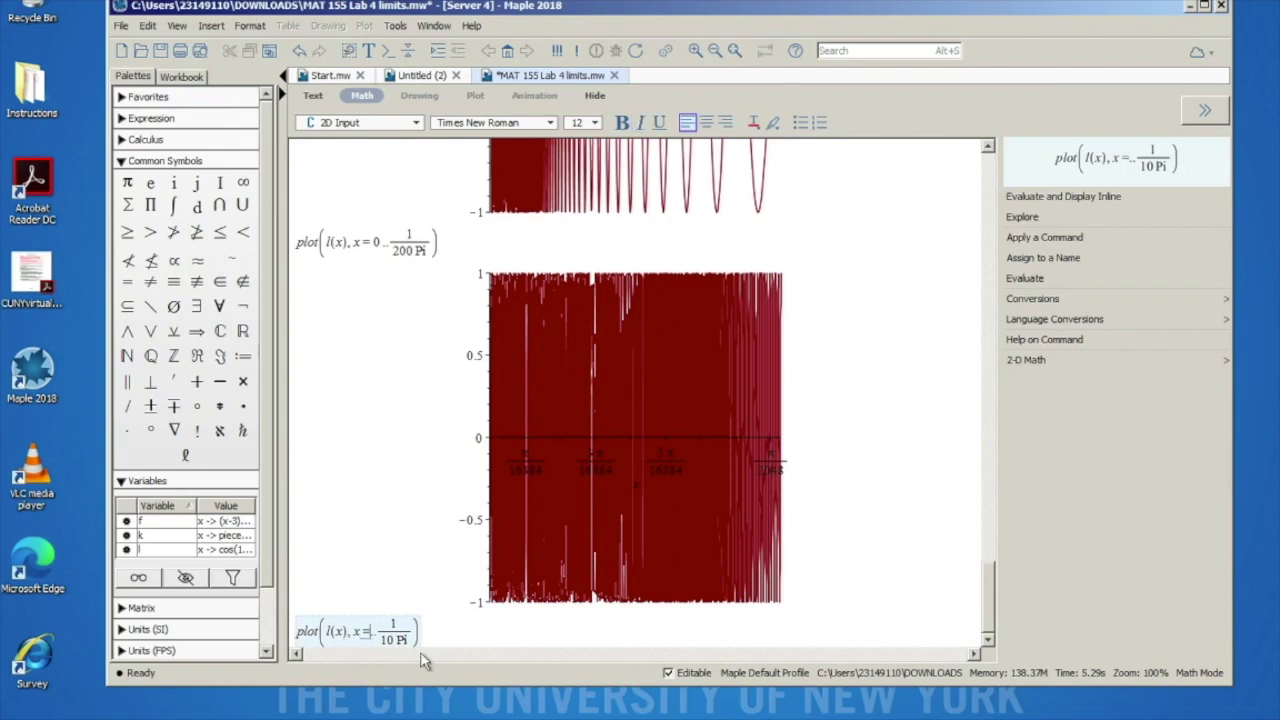
pyautogui.write('-1')
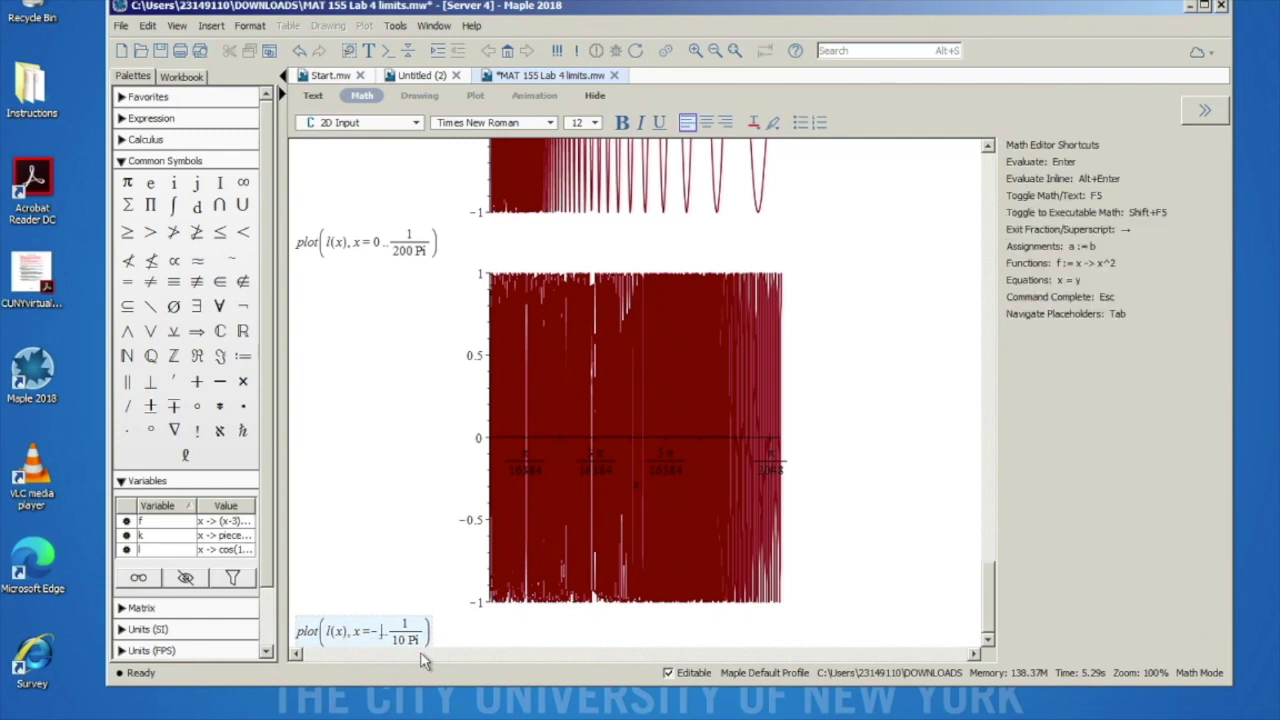
pyautogui.write('.000000099999')
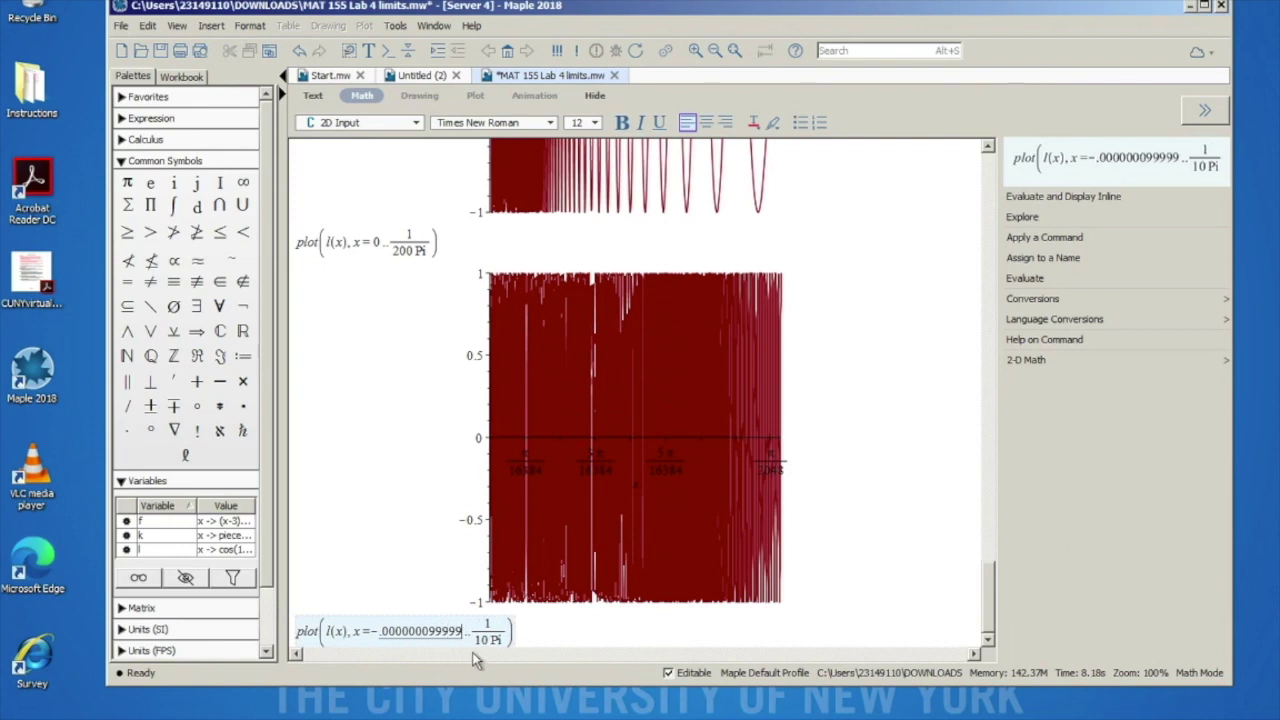
pyautogui.click(508, 641)
pyautogui.press('BackSpace')
pyautogui.press('BackSpace')
pyautogui.press('BackSpace')
pyautogui.press('BackSpace')
pyautogui.press('BackSpace')
pyautogui.press('BackSpace')
pyautogui.write('0.000000000099999')
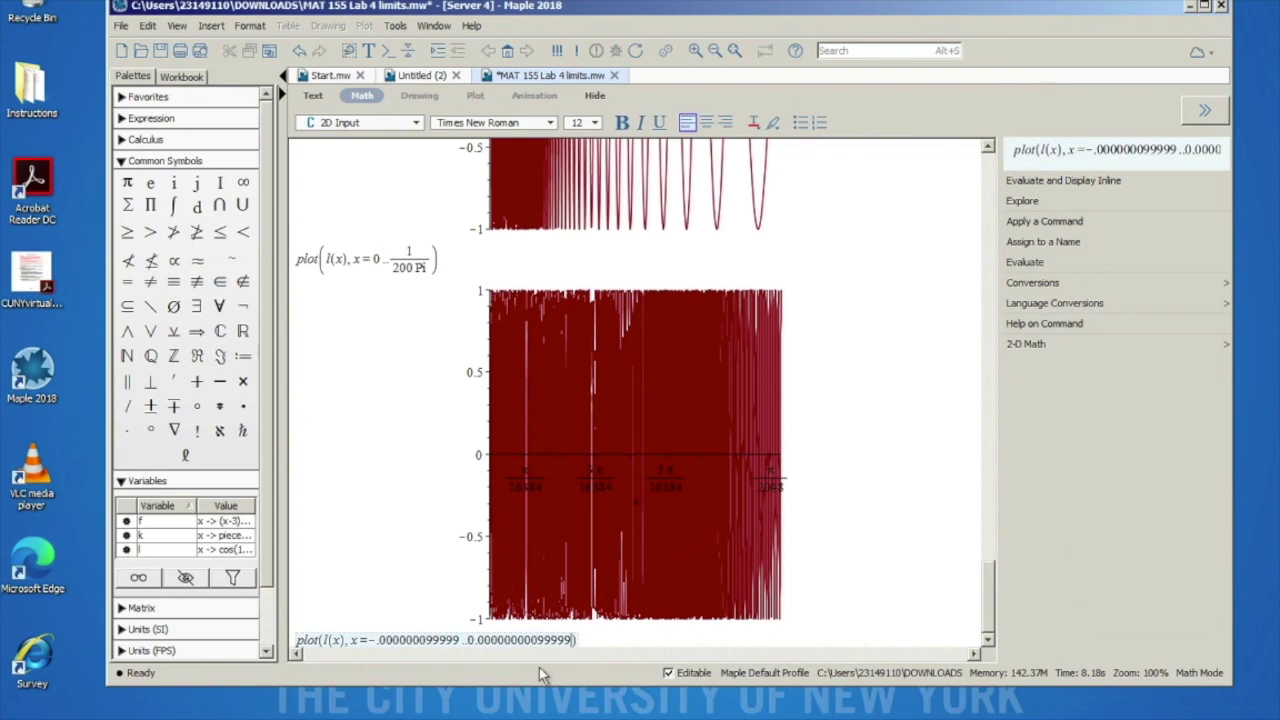
pyautogui.press('Return')
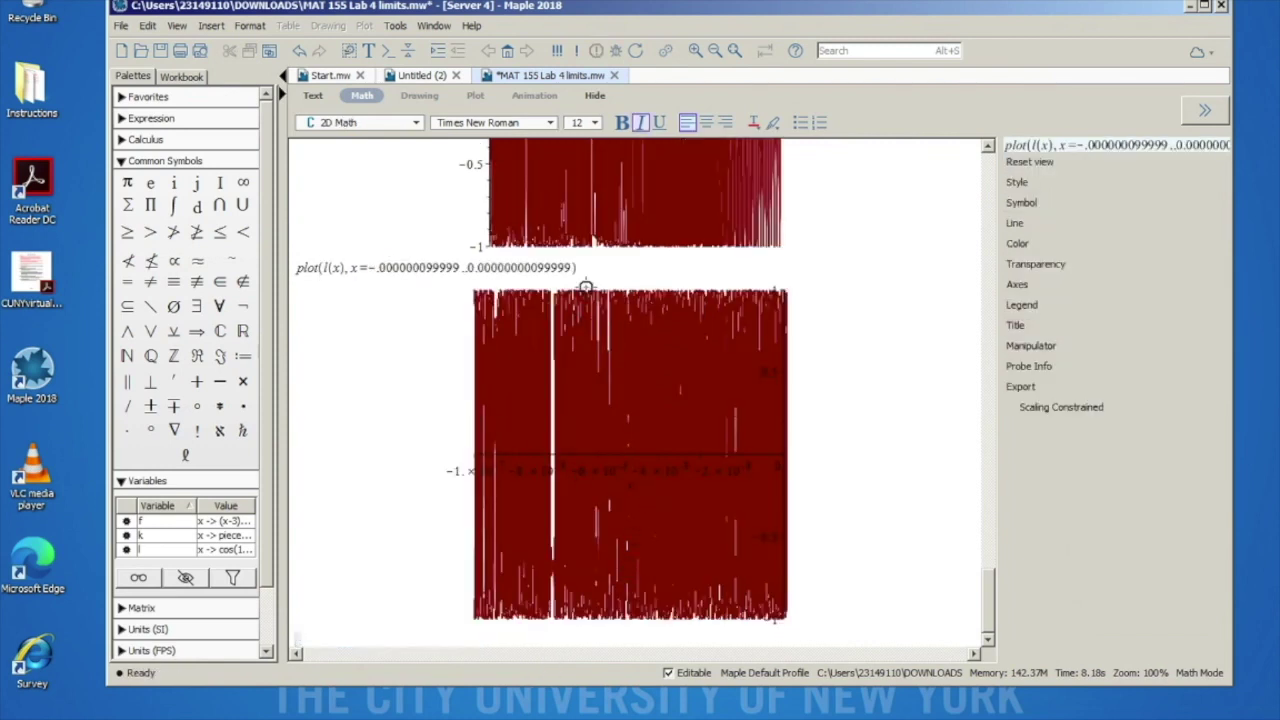
# Step: Add extra zeros to both bounds and re-plot twice, narrowing the interval around 0
pyautogui.click(420, 267)
pyautogui.write('000')
pyautogui.click(522, 266)
pyautogui.write('000')
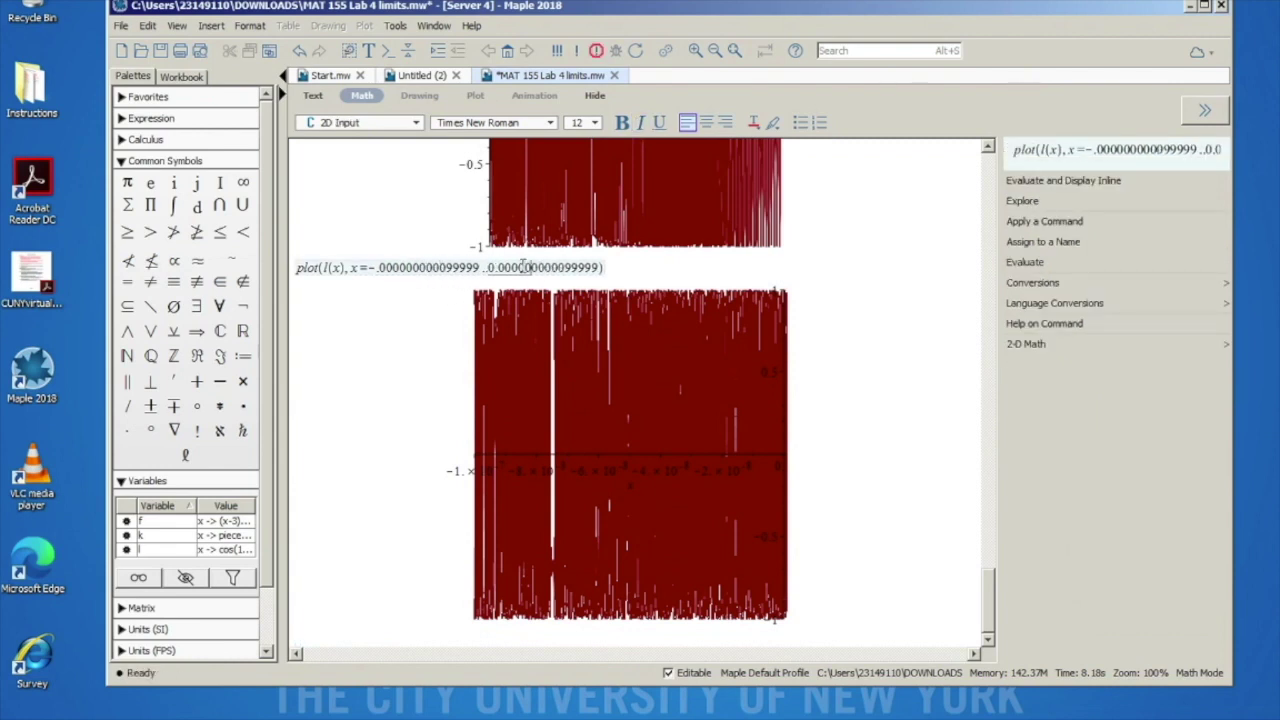
pyautogui.press('Return')
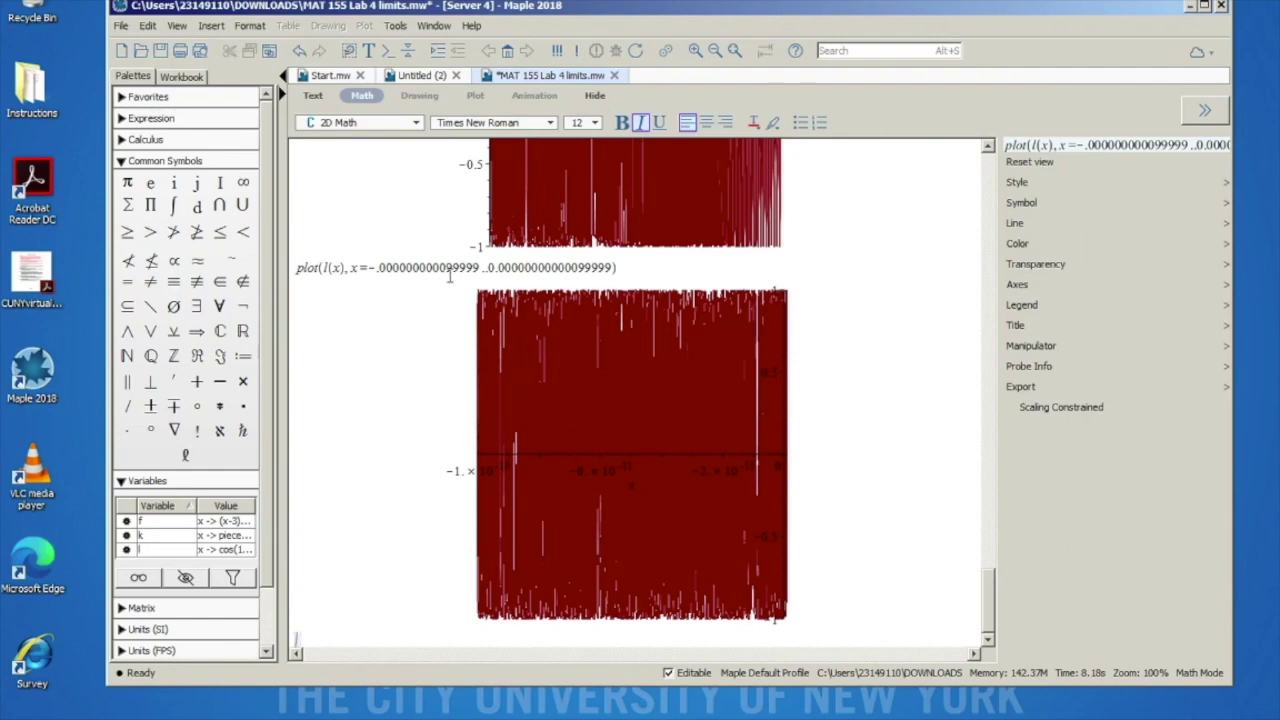
pyautogui.click(437, 268)
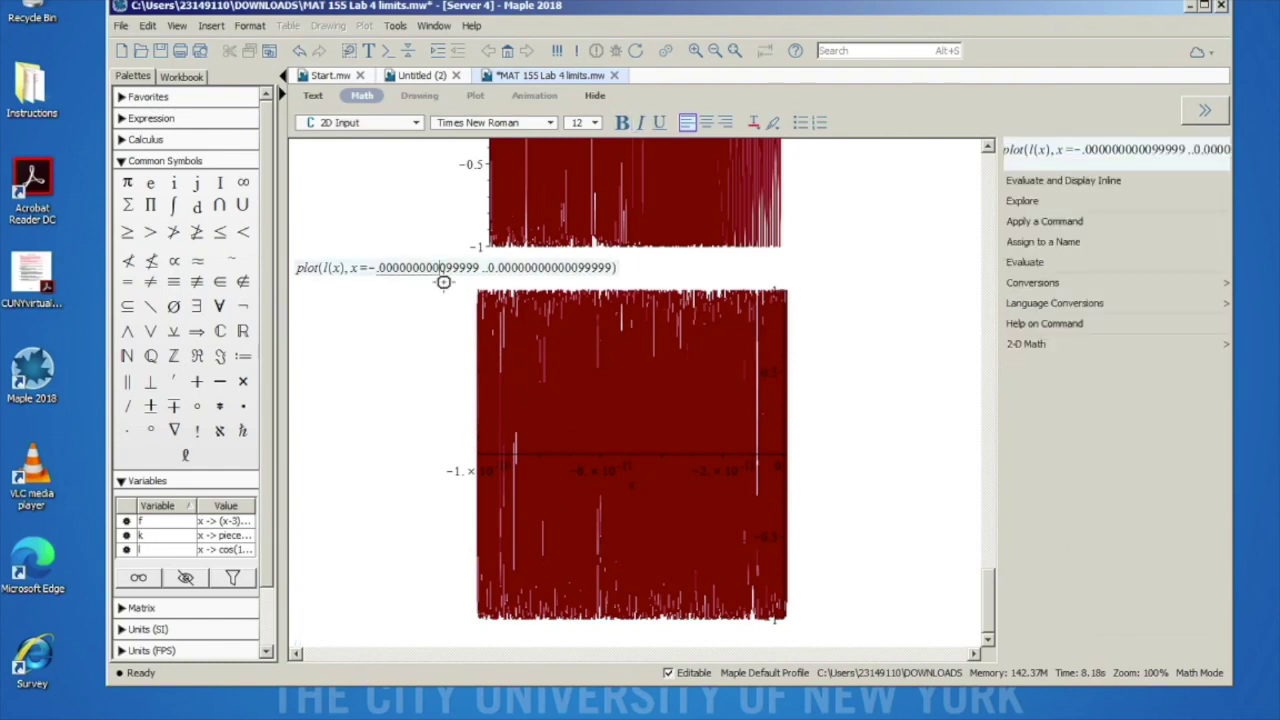
pyautogui.write('0000000')
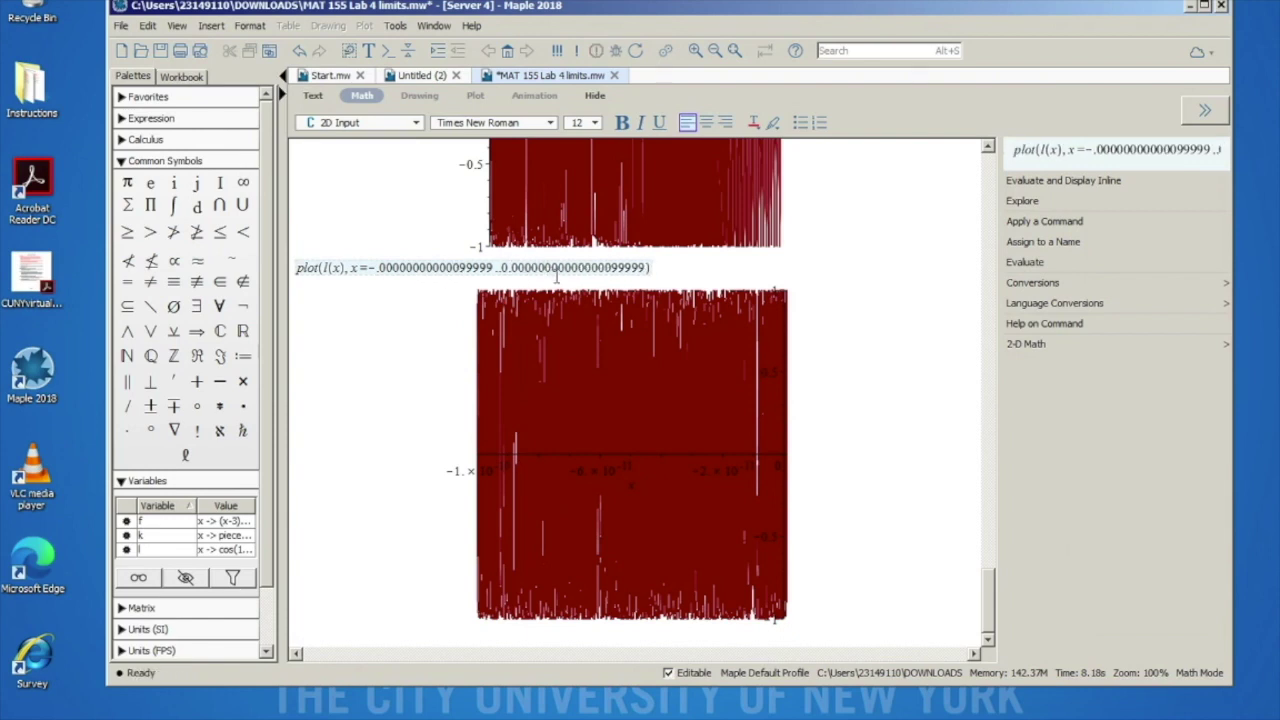
pyautogui.press('Return')
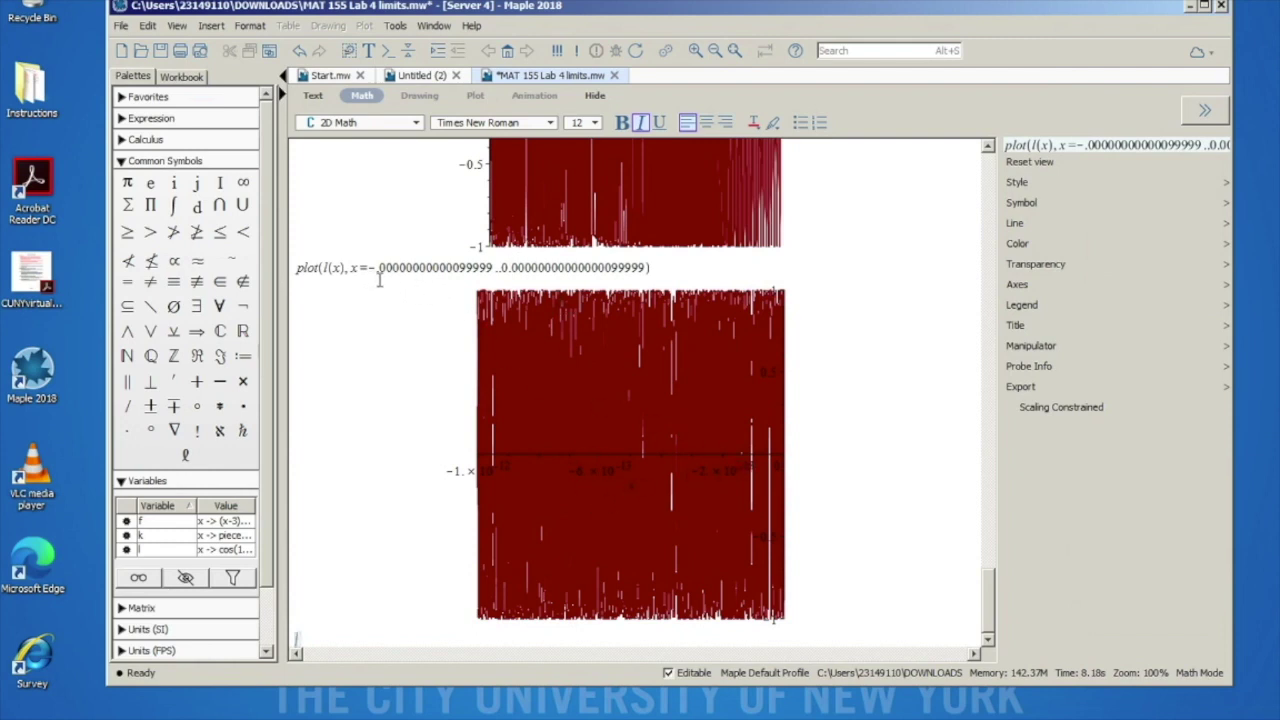
# Step: Set the plot range to x = -.1..0.01 and re-plot l(x)
pyautogui.click(483, 268)
pyautogui.press('BackSpace')
pyautogui.press('BackSpace')
pyautogui.press('BackSpace')
pyautogui.press('BackSpace')
pyautogui.press('BackSpace')
pyautogui.press('BackSpace')
pyautogui.press('BackSpace')
pyautogui.press('BackSpace')
pyautogui.press('BackSpace')
pyautogui.press('BackSpace')
pyautogui.press('BackSpace')
pyautogui.press('BackSpace')
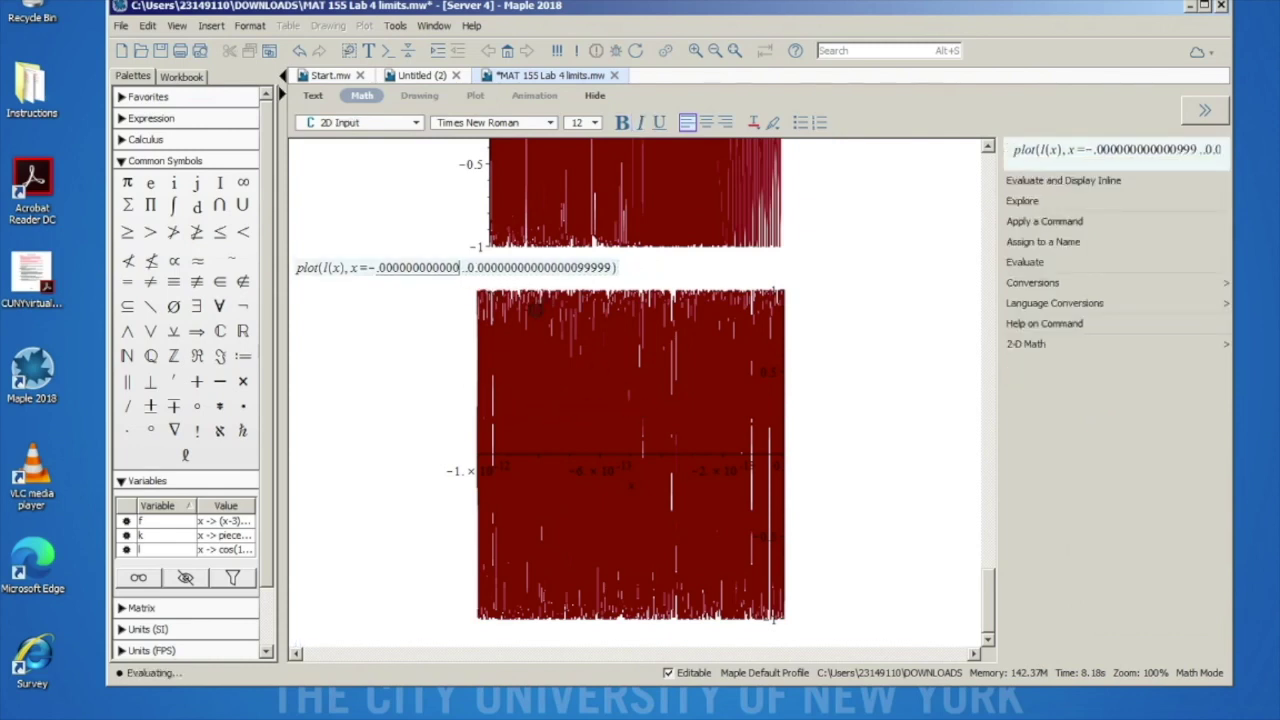
pyautogui.press('BackSpace')
pyautogui.press('BackSpace')
pyautogui.press('BackSpace')
pyautogui.press('BackSpace')
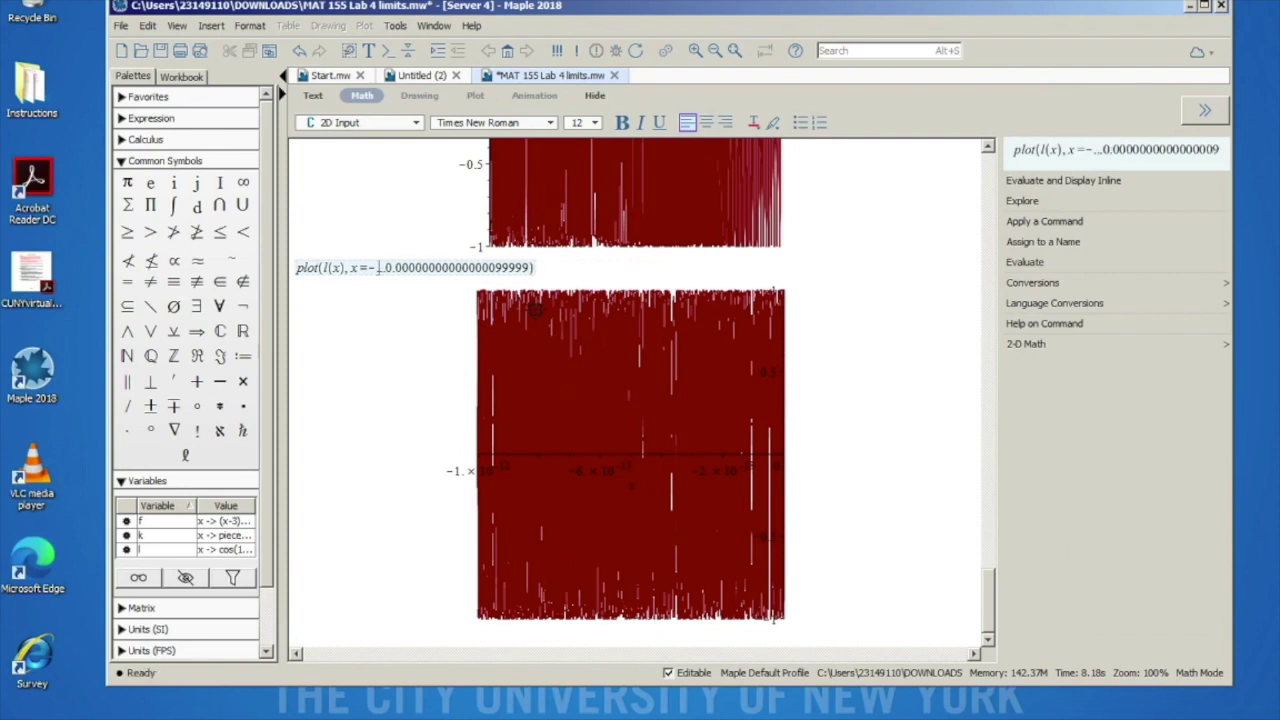
pyautogui.write('.1')
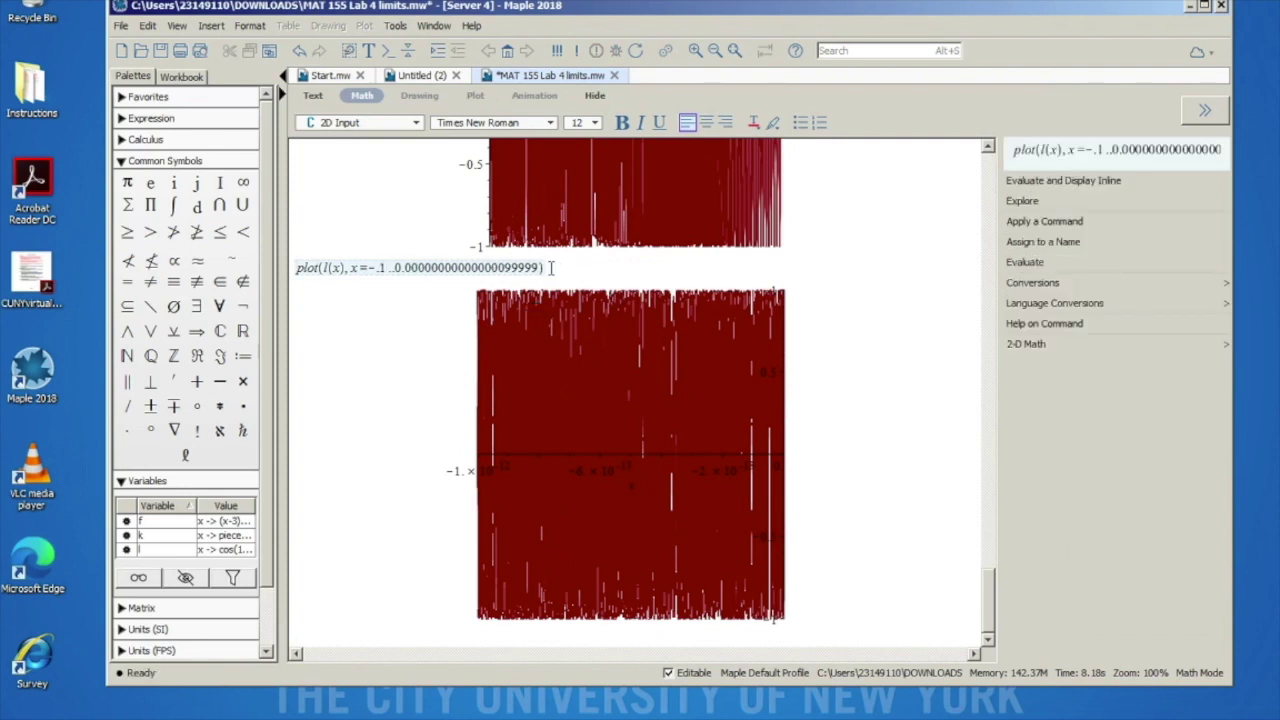
pyautogui.moveTo(540, 268); pyautogui.dragTo(412, 268)
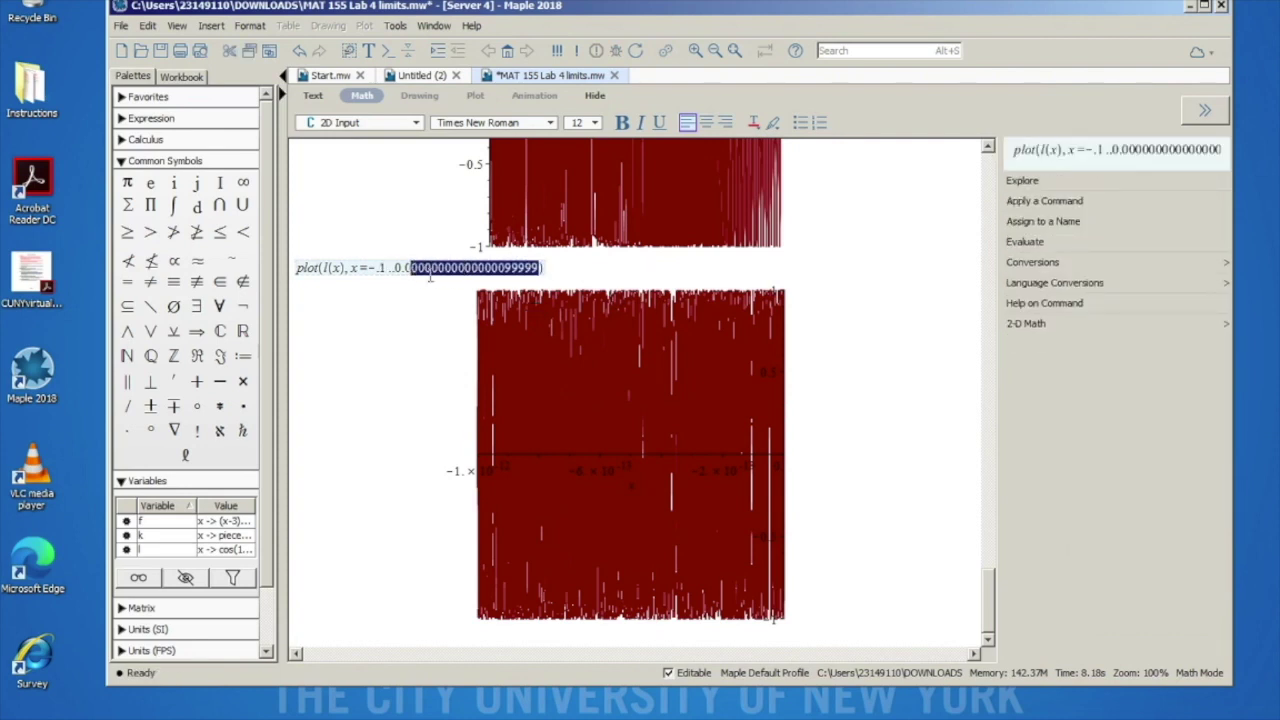
pyautogui.write('1')
pyautogui.press('Return')
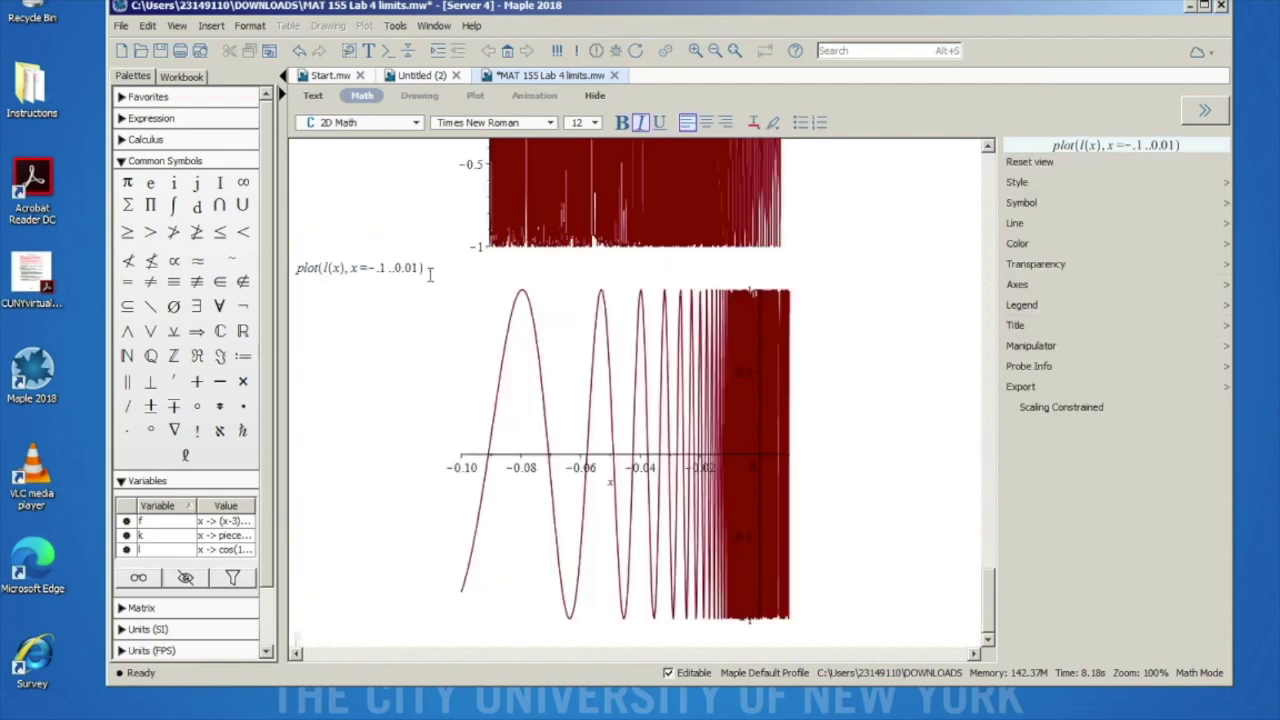
# Step: Shrink both bounds to tiny decimals ending in 999 and re-plot l(x) as a solid band
pyautogui.click(377, 267)
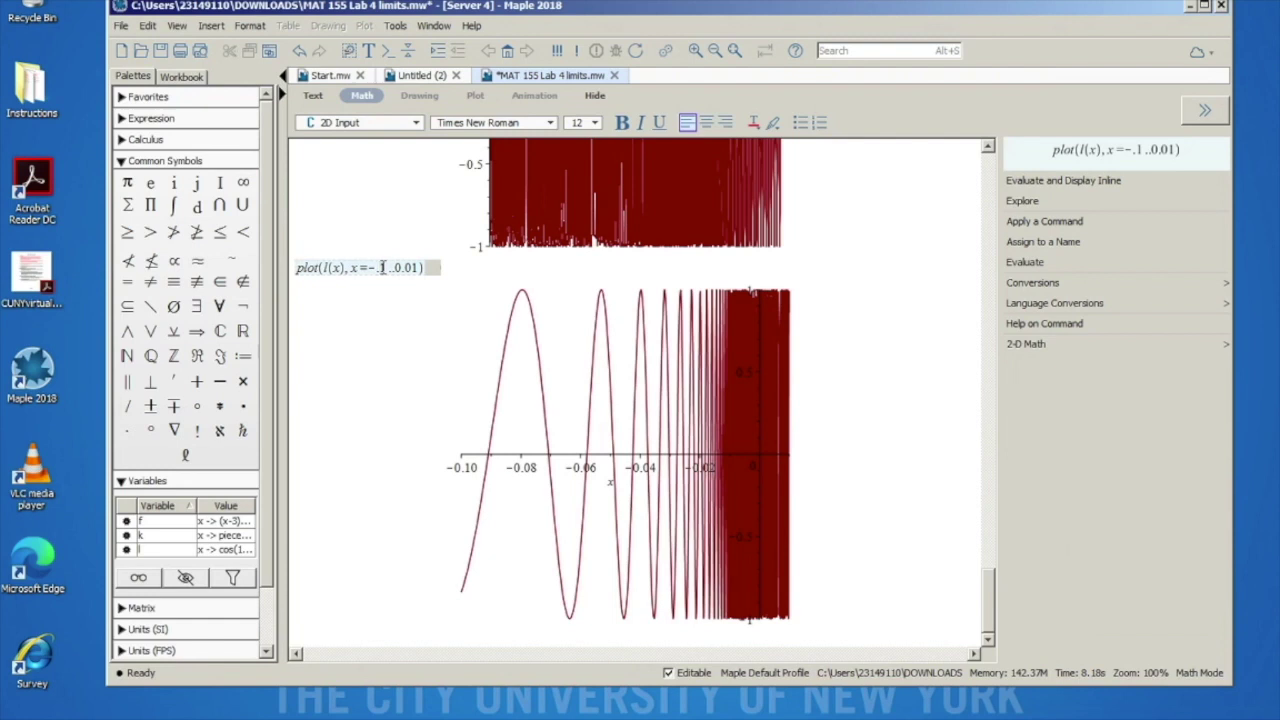
pyautogui.press('BackSpace')
pyautogui.write('0')
pyautogui.write('9999999999999999999')
pyautogui.press('BackSpace')
pyautogui.press('BackSpace')
pyautogui.press('BackSpace')
pyautogui.press('BackSpace')
pyautogui.press('BackSpace')
pyautogui.press('BackSpace')
pyautogui.press('BackSpace')
pyautogui.press('BackSpace')
pyautogui.press('BackSpace')
pyautogui.press('BackSpace')
pyautogui.press('BackSpace')
pyautogui.press('BackSpace')
pyautogui.press('BackSpace')
pyautogui.press('BackSpace')
pyautogui.press('BackSpace')
pyautogui.press('BackSpace')
pyautogui.press('BackSpace')
pyautogui.press('BackSpace')
pyautogui.press('BackSpace')
pyautogui.write('0000')
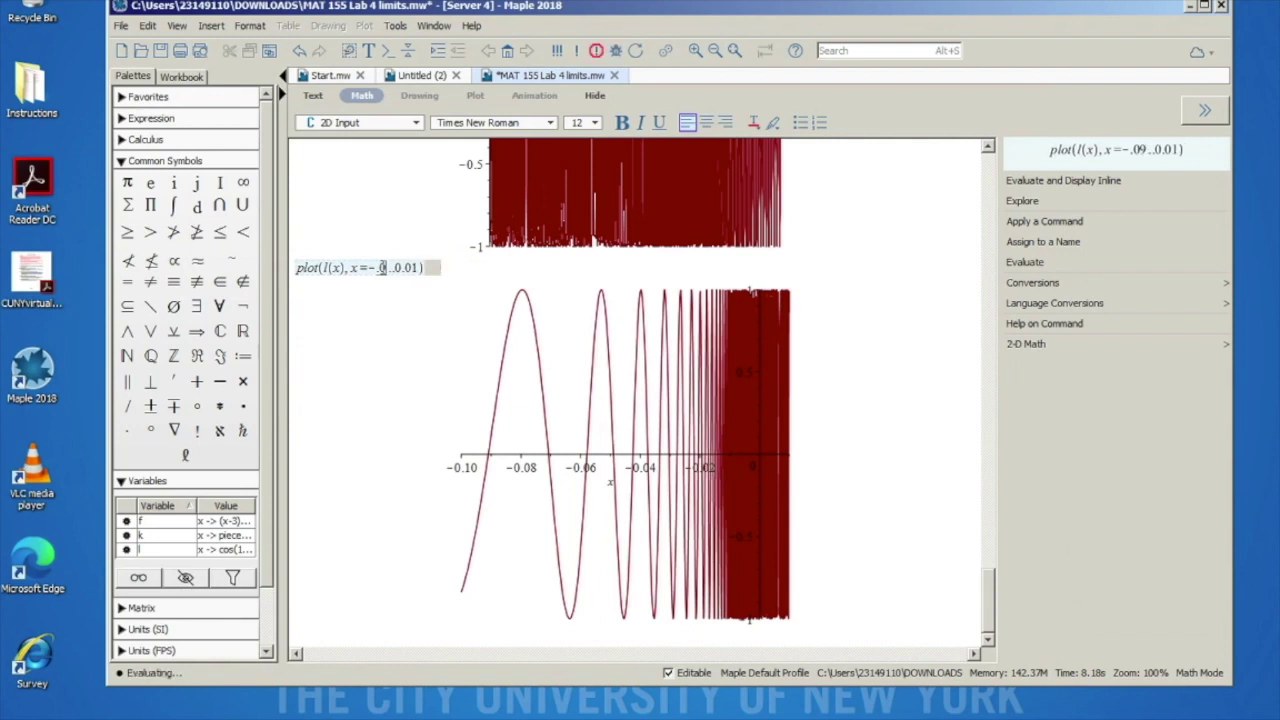
pyautogui.write('000000000000099')
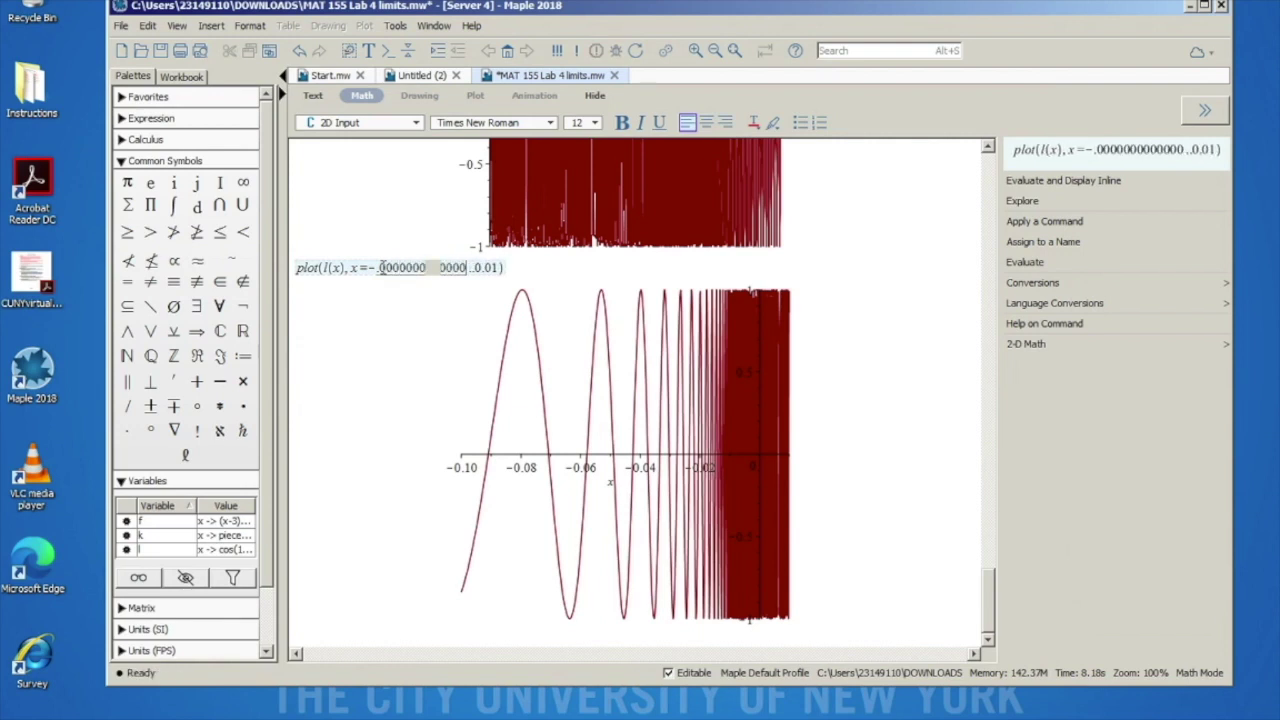
pyautogui.write('9')
pyautogui.click(553, 268)
pyautogui.write('000000')
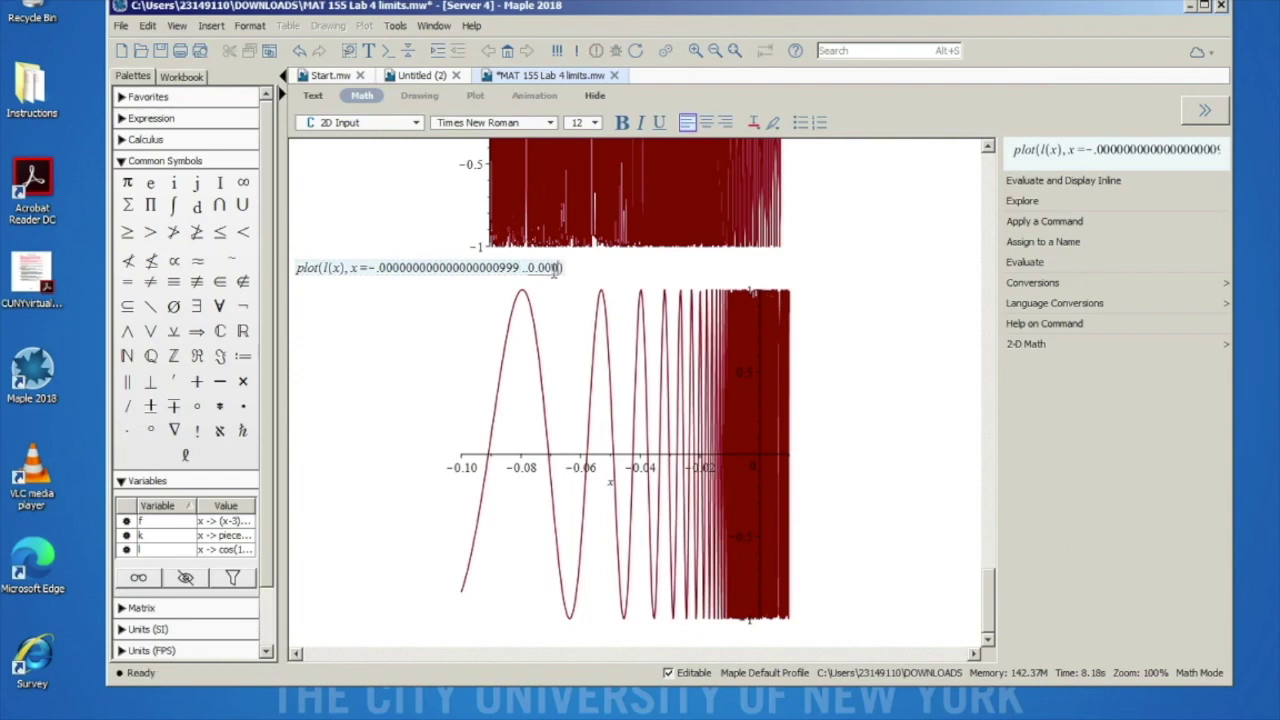
pyautogui.write('00000000000999')
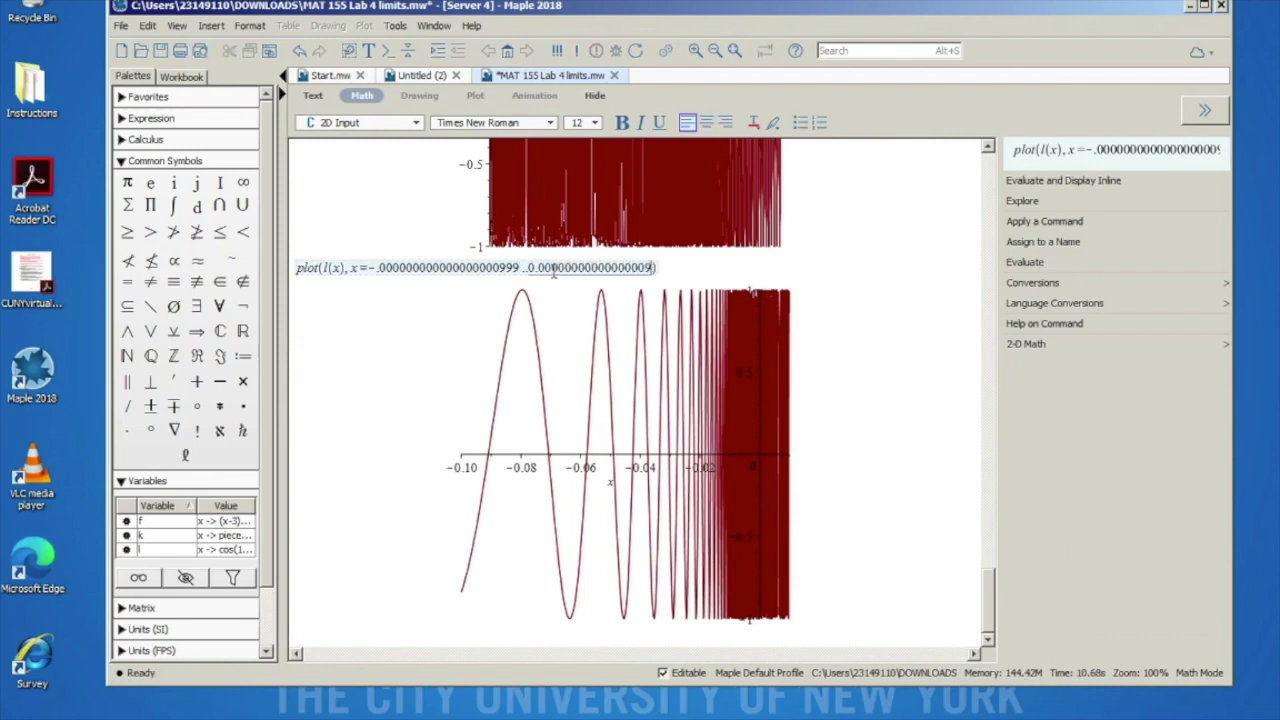
pyautogui.press('Return')
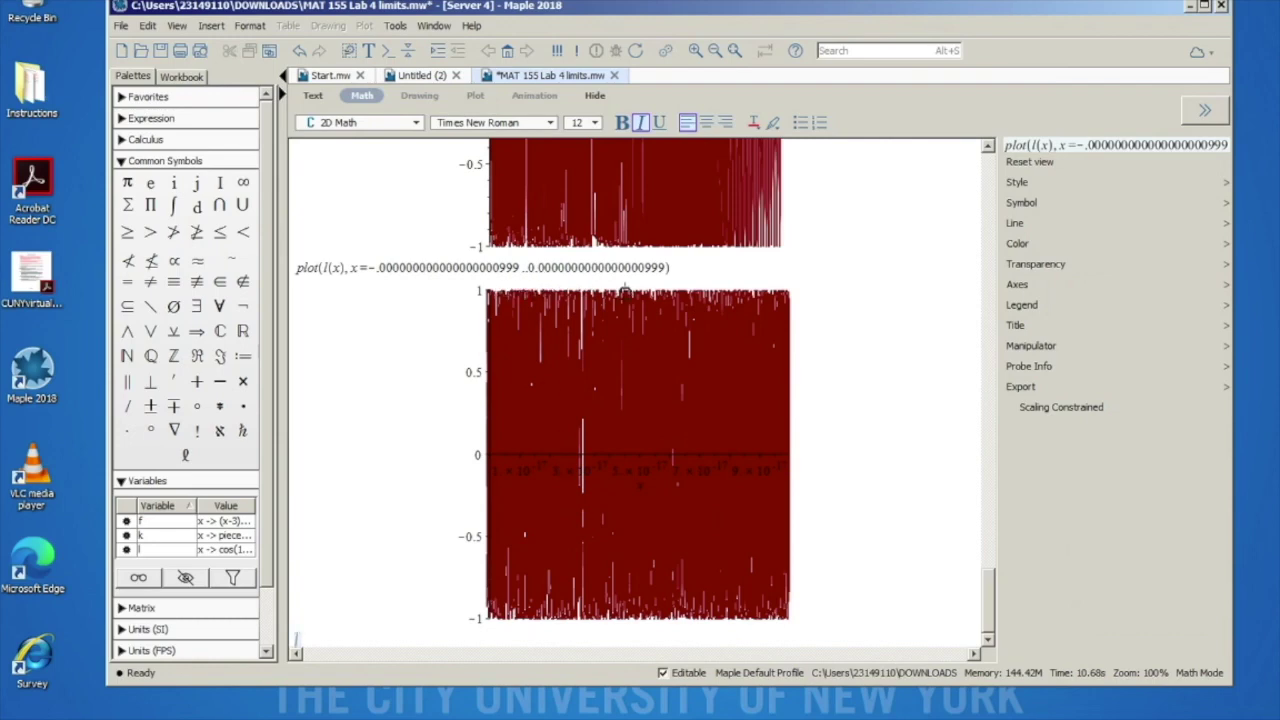
pyautogui.scroll(20, 391, 302)
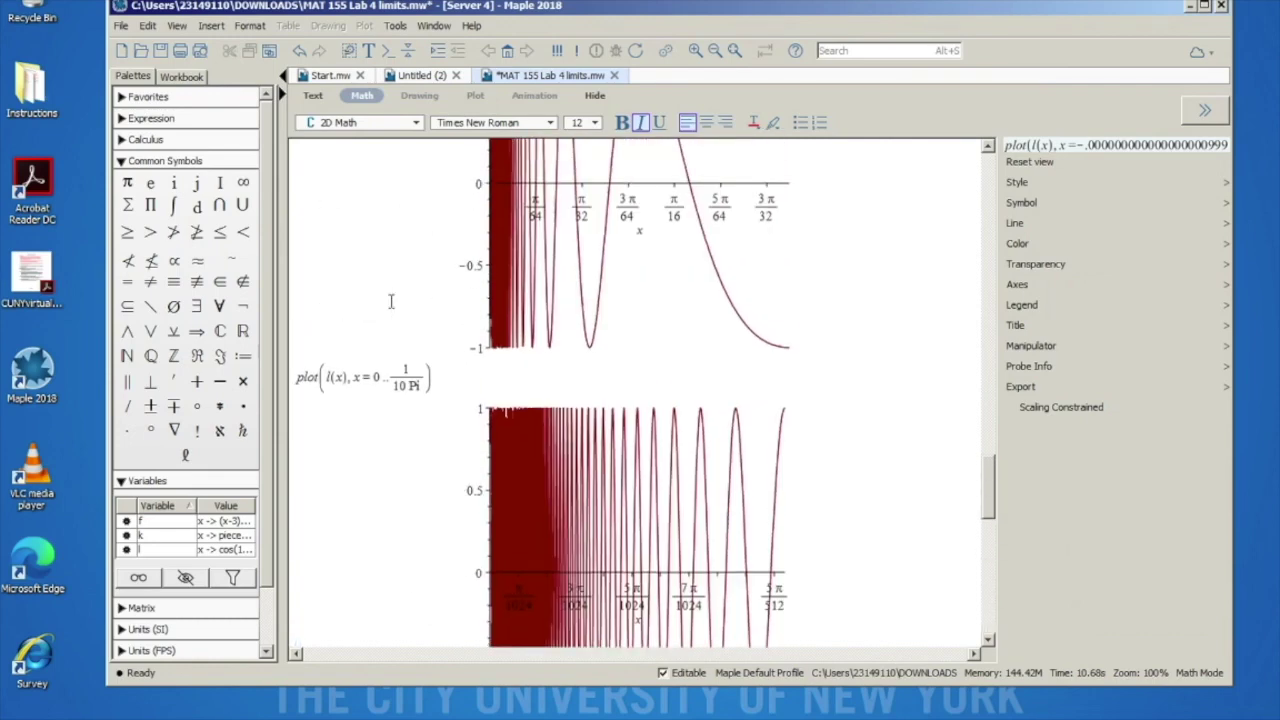
pyautogui.scroll(2, 391, 302)
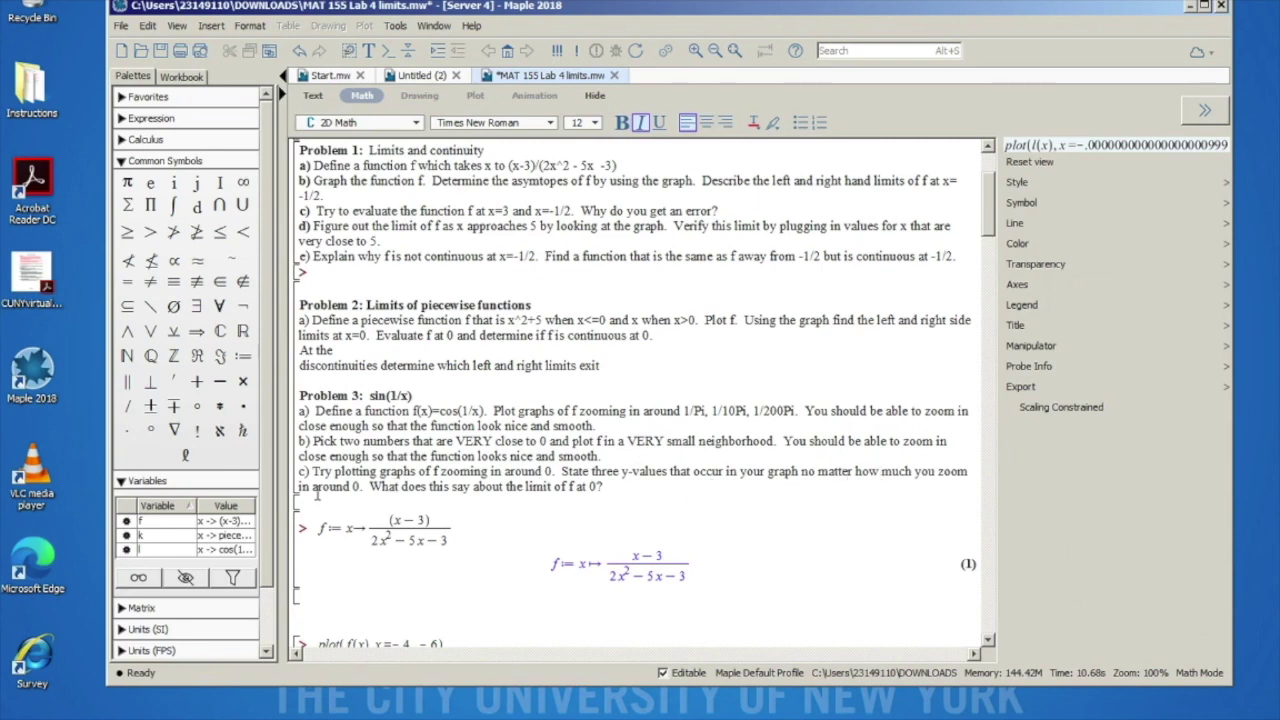
pyautogui.scroll(-15, 471, 519)
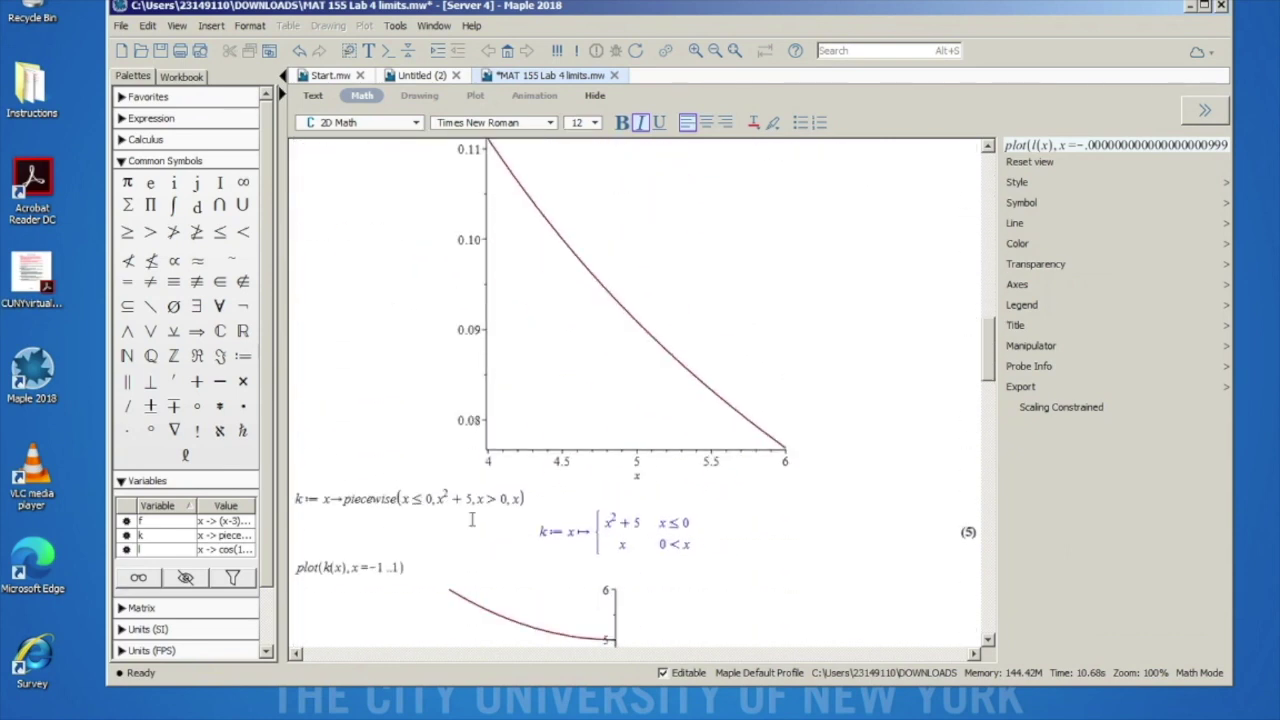
pyautogui.scroll(-5, 471, 519)
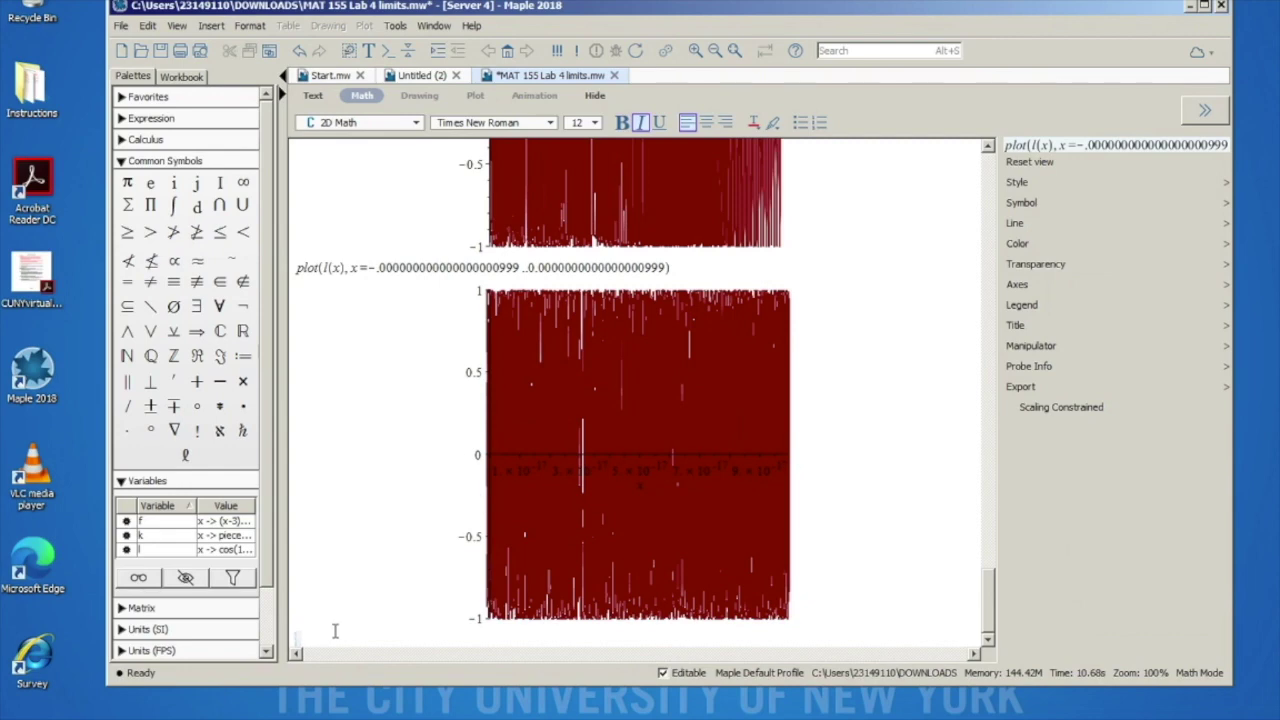
pyautogui.scroll(20, 437, 524)
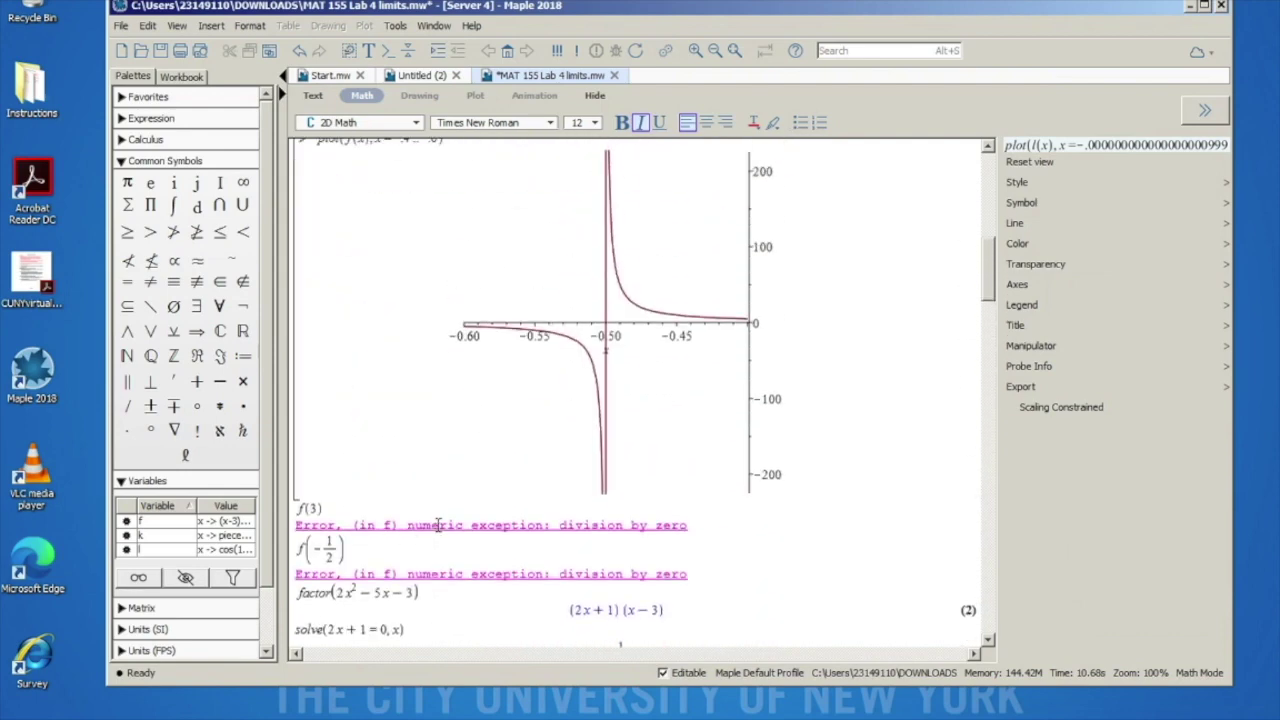
pyautogui.scroll(15, 437, 524)
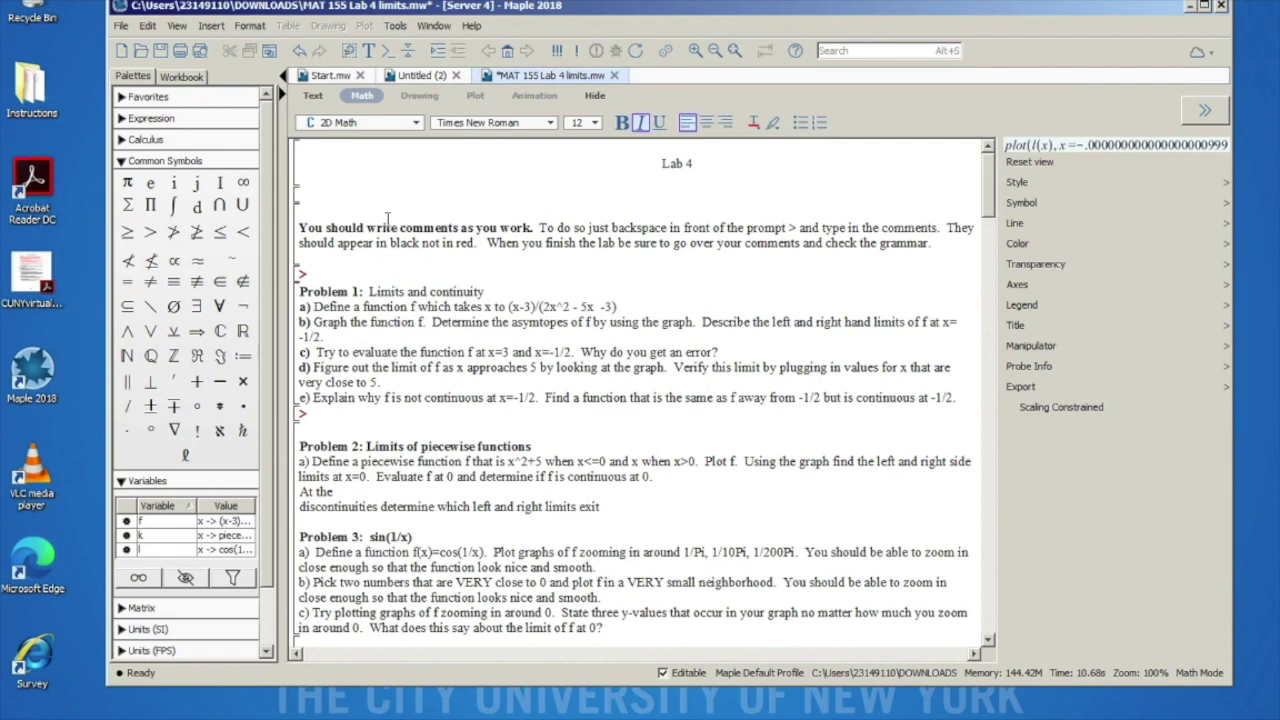
# Step: Print the worksheet using the Foxit Reader PDF Printer
pyautogui.click(122, 26)
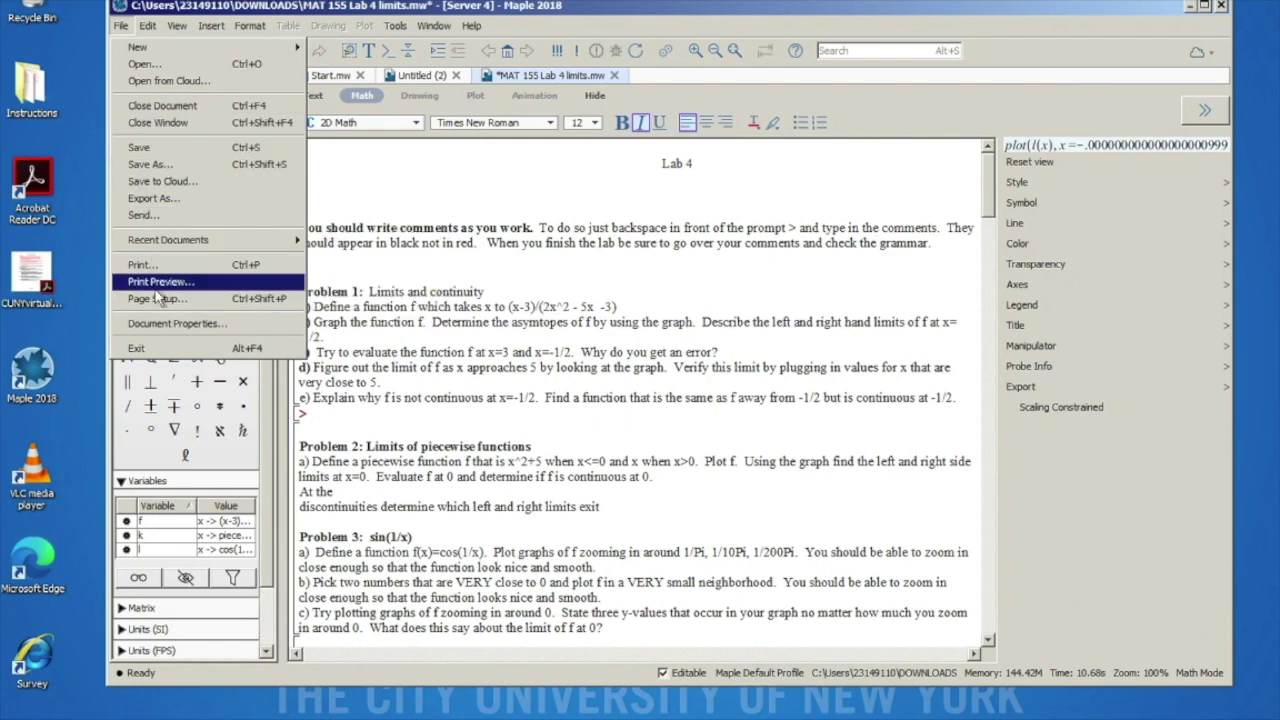
pyautogui.click(220, 275)
pyautogui.moveTo(280, 24); pyautogui.dragTo(482, 26)
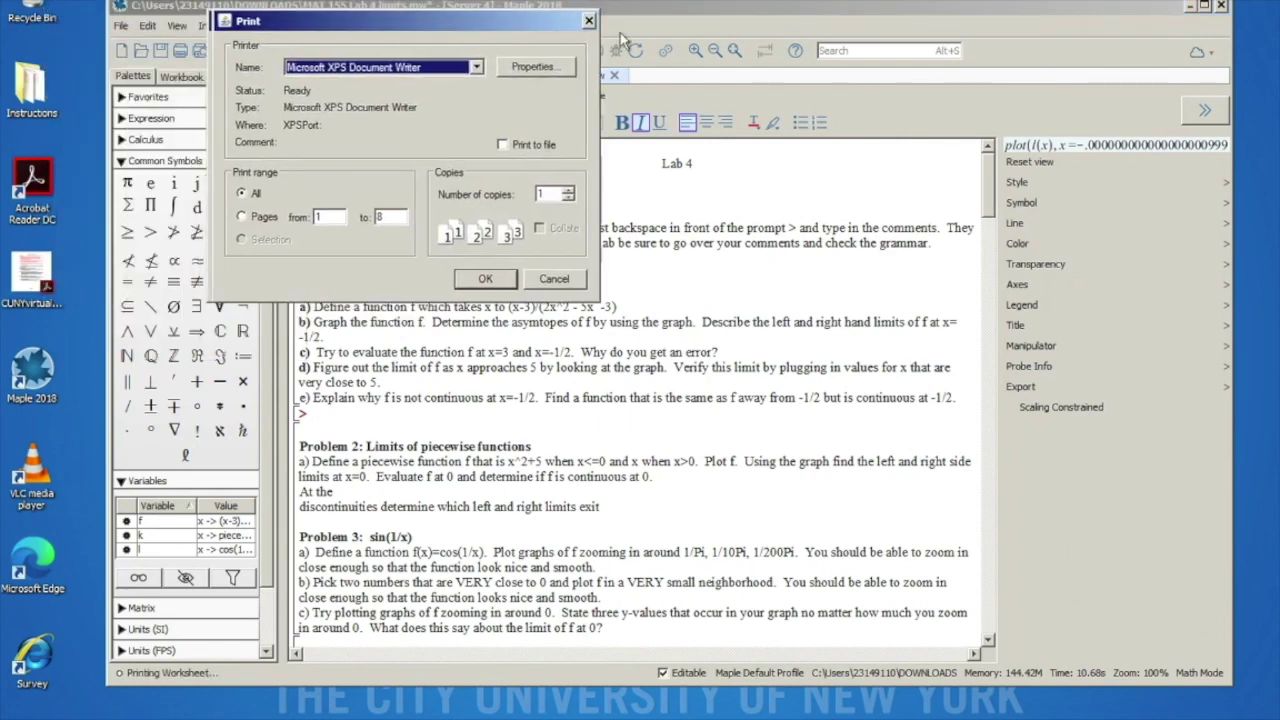
pyautogui.moveTo(621, 36); pyautogui.dragTo(623, 38)
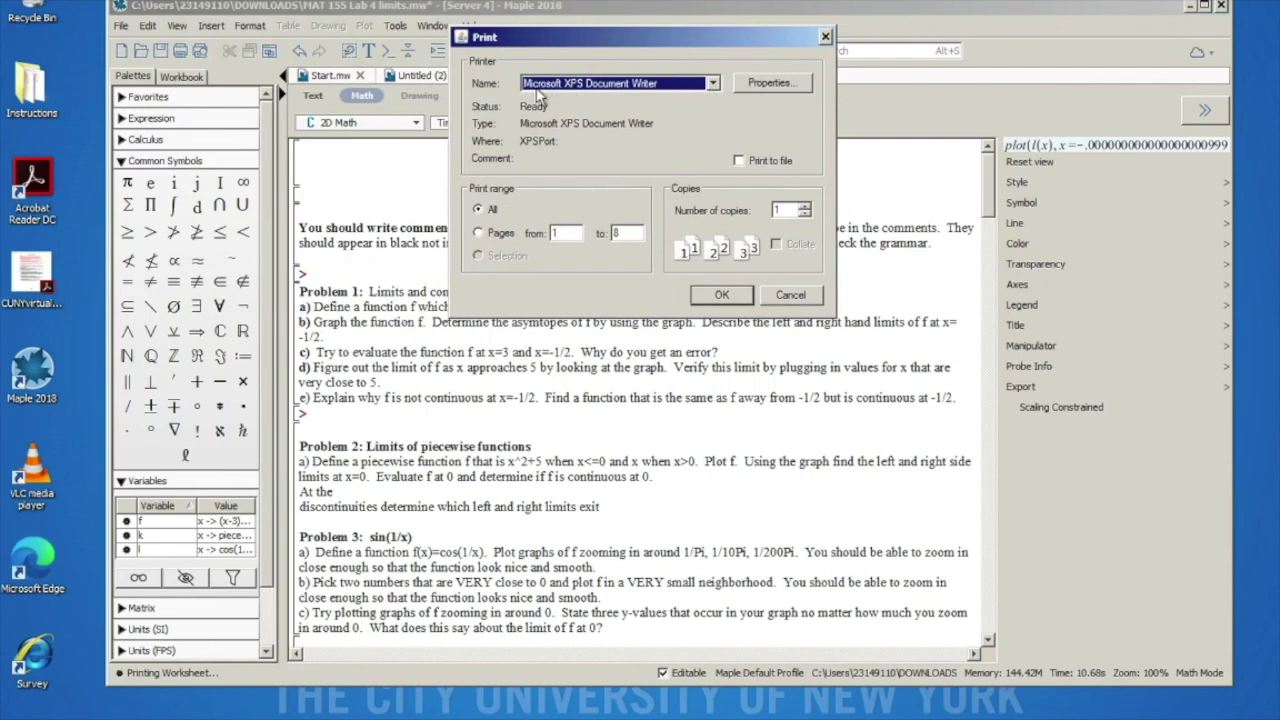
pyautogui.click(712, 86)
pyautogui.click(668, 105)
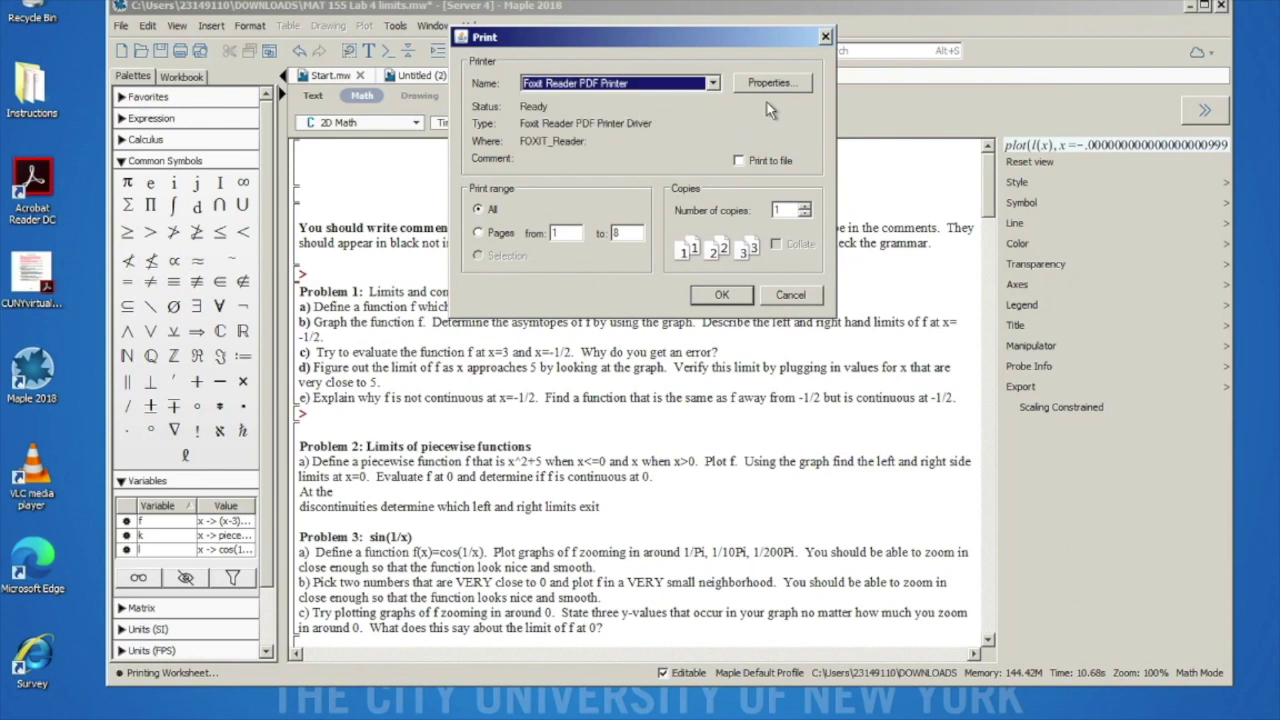
pyautogui.click(724, 295)
pyautogui.click(721, 295)
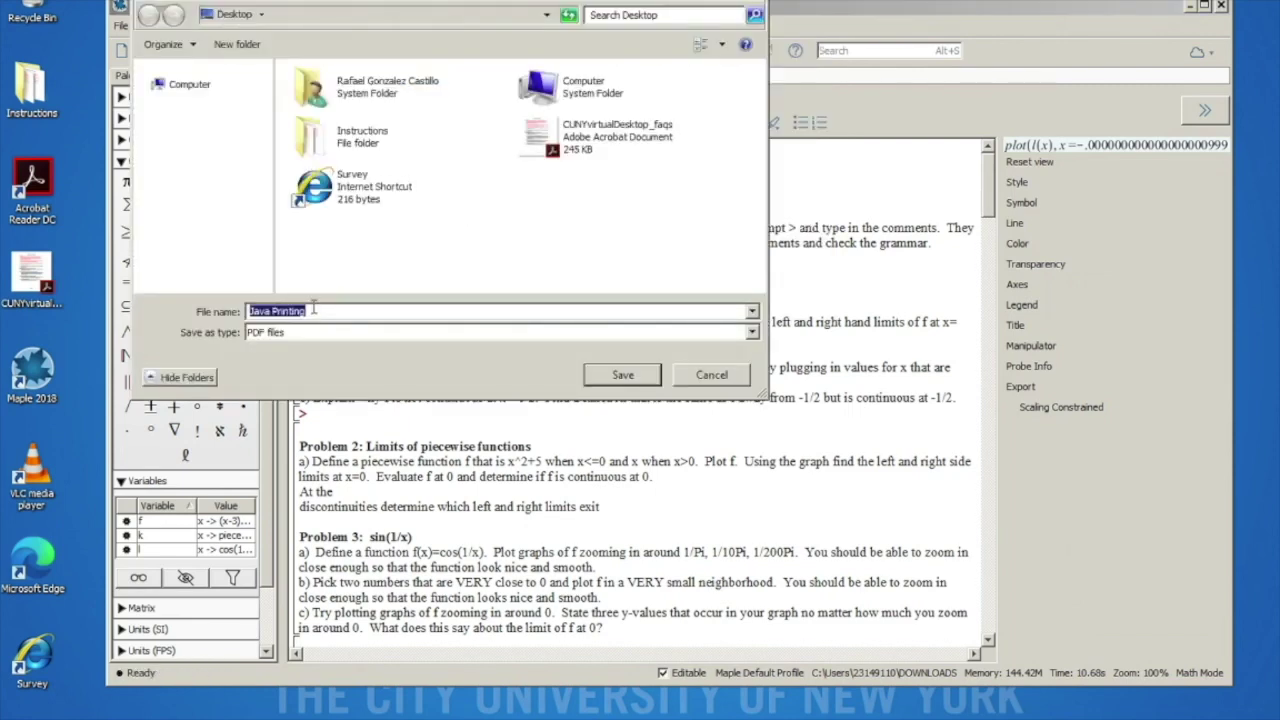
# Step: Save the PDF as Lab 4 on the Desktop
pyautogui.write('Lab 4')
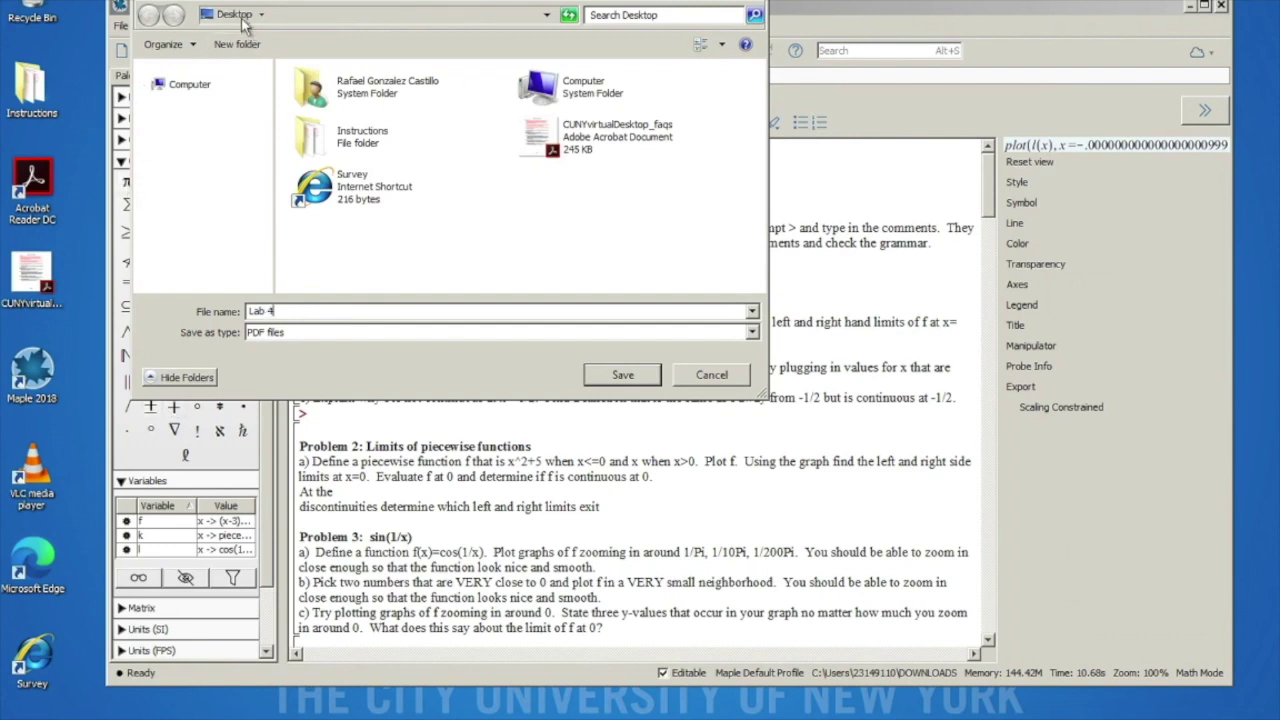
pyautogui.click(601, 378)
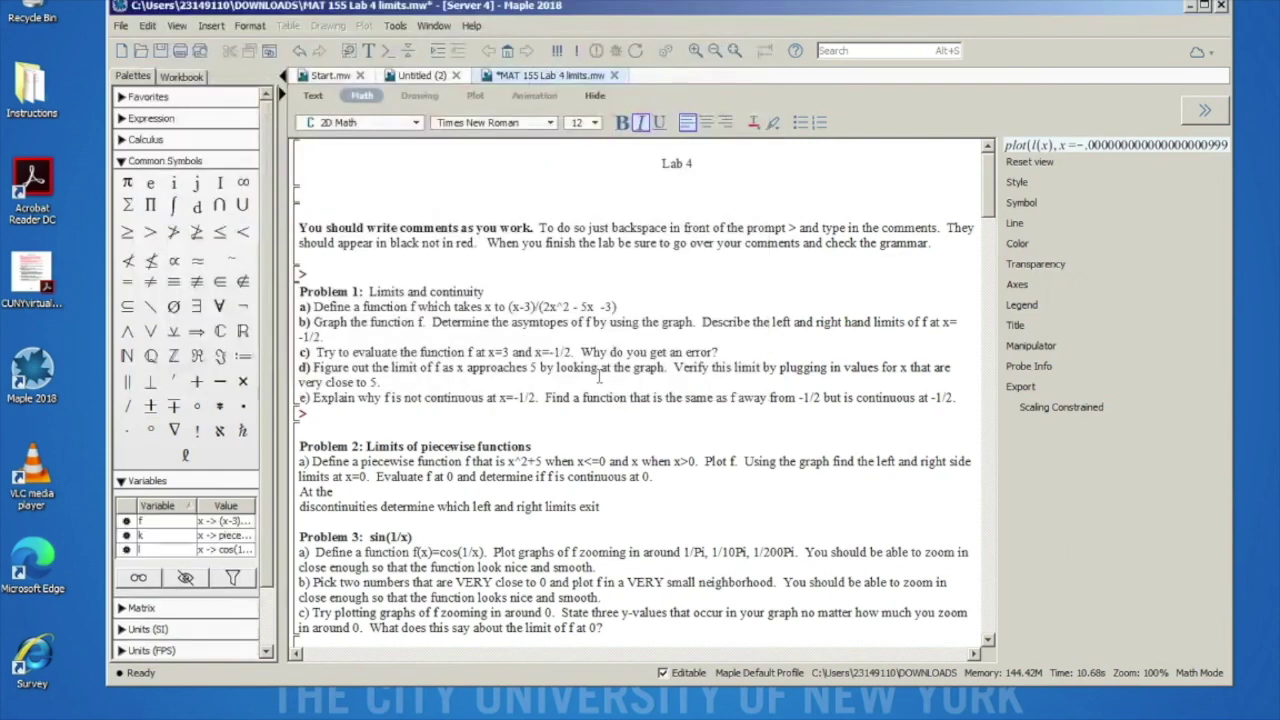
pyautogui.moveTo(237, 10); pyautogui.dragTo(398, 28)
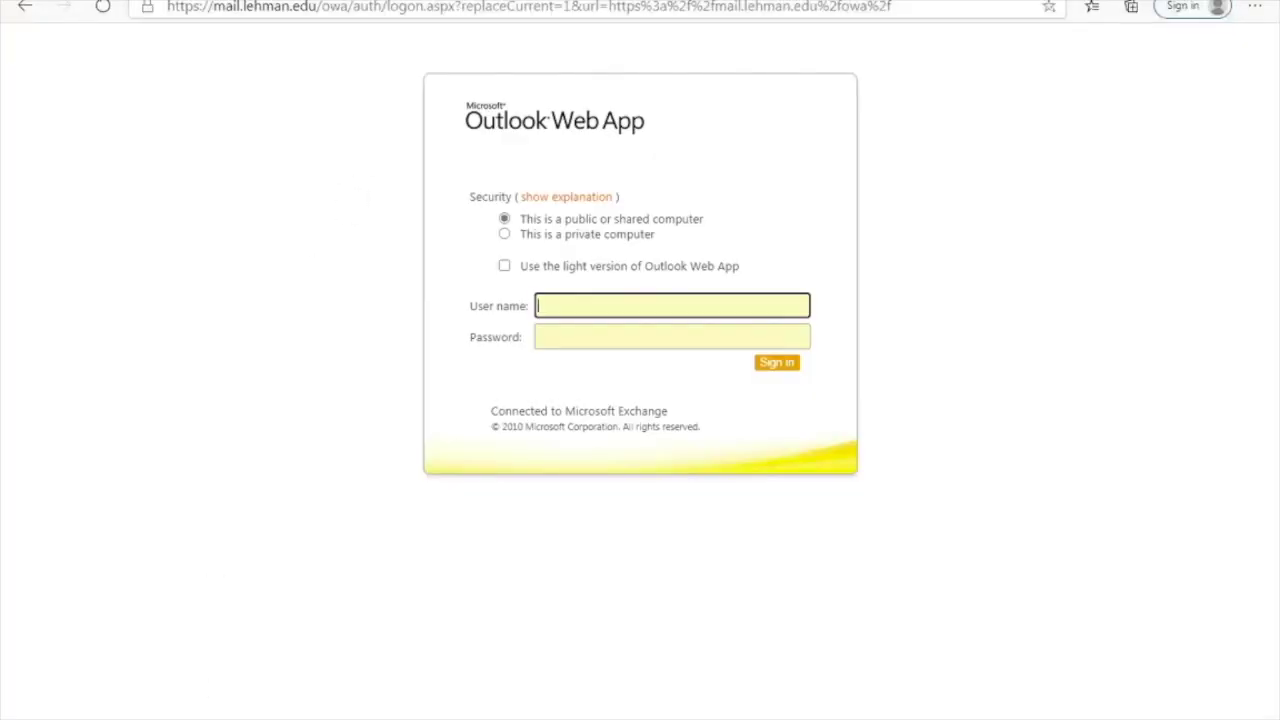
pyautogui.click(355, 5)
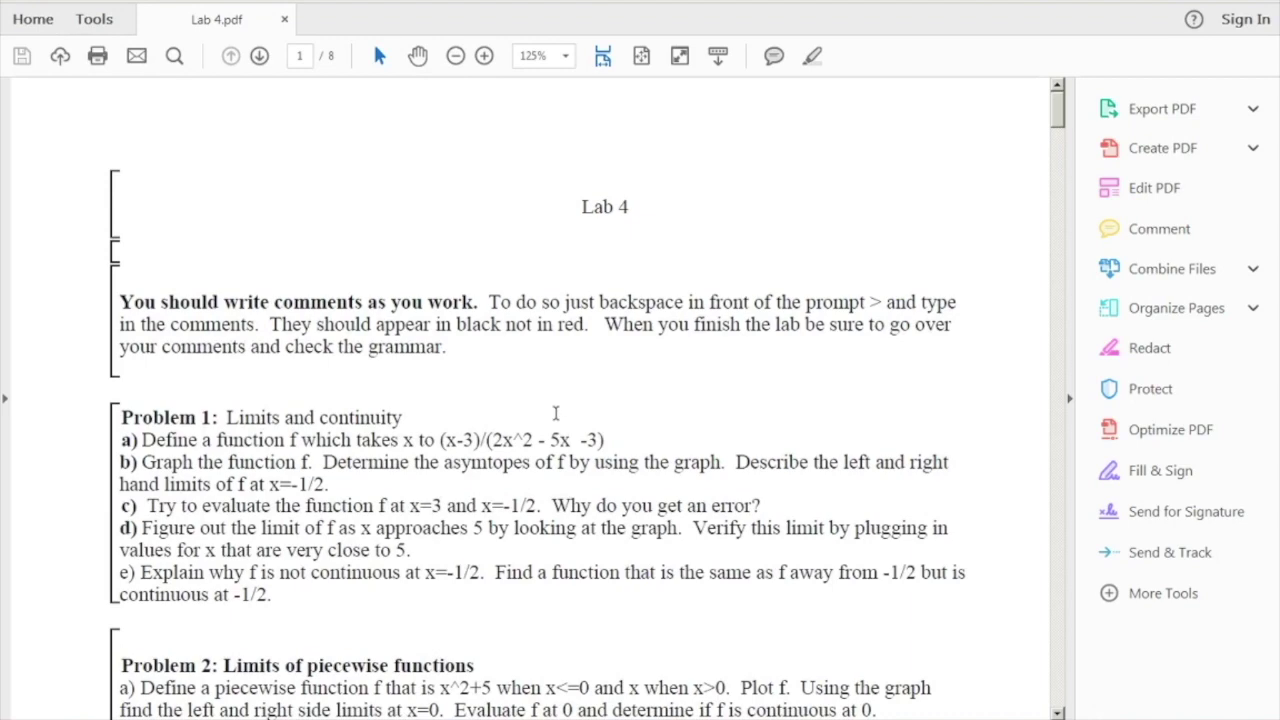
# Step: Scroll through all 8 pages of Lab 4.pdf to the final cos(1/x) plot
pyautogui.scroll(-15, 557, 417)
pyautogui.scroll(-20, 557, 420)
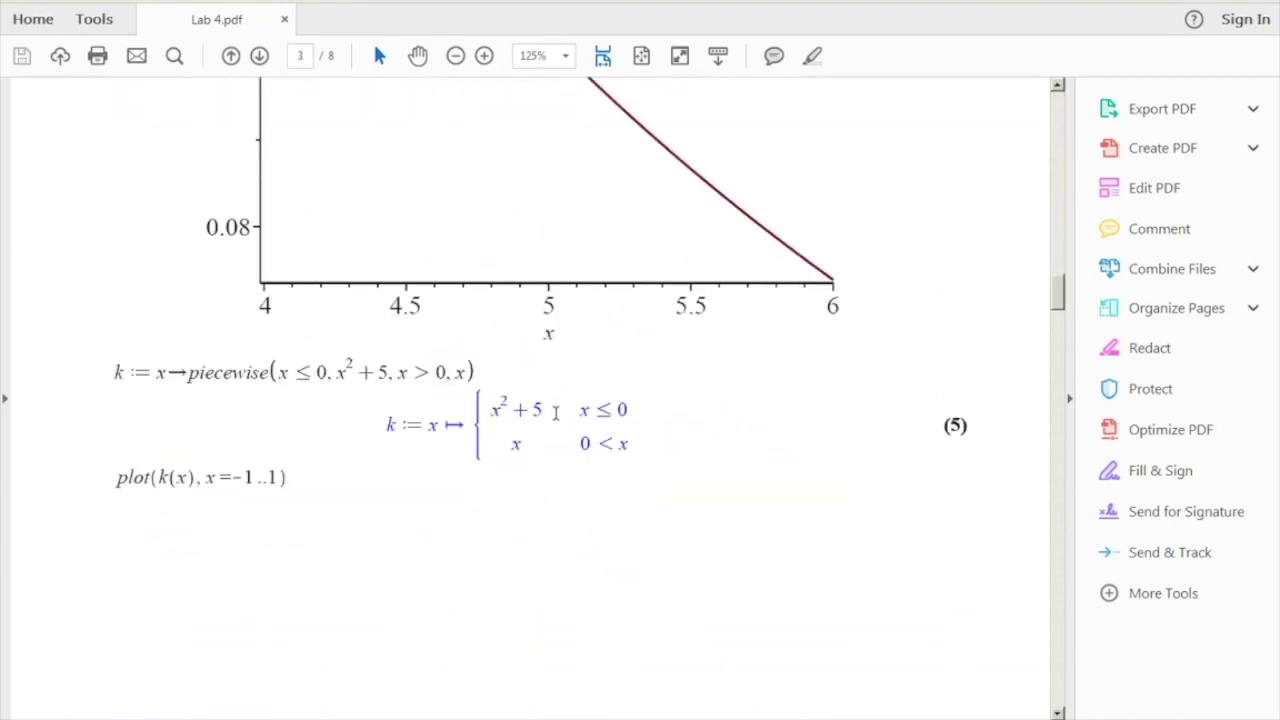
pyautogui.scroll(-20, 755, 254)
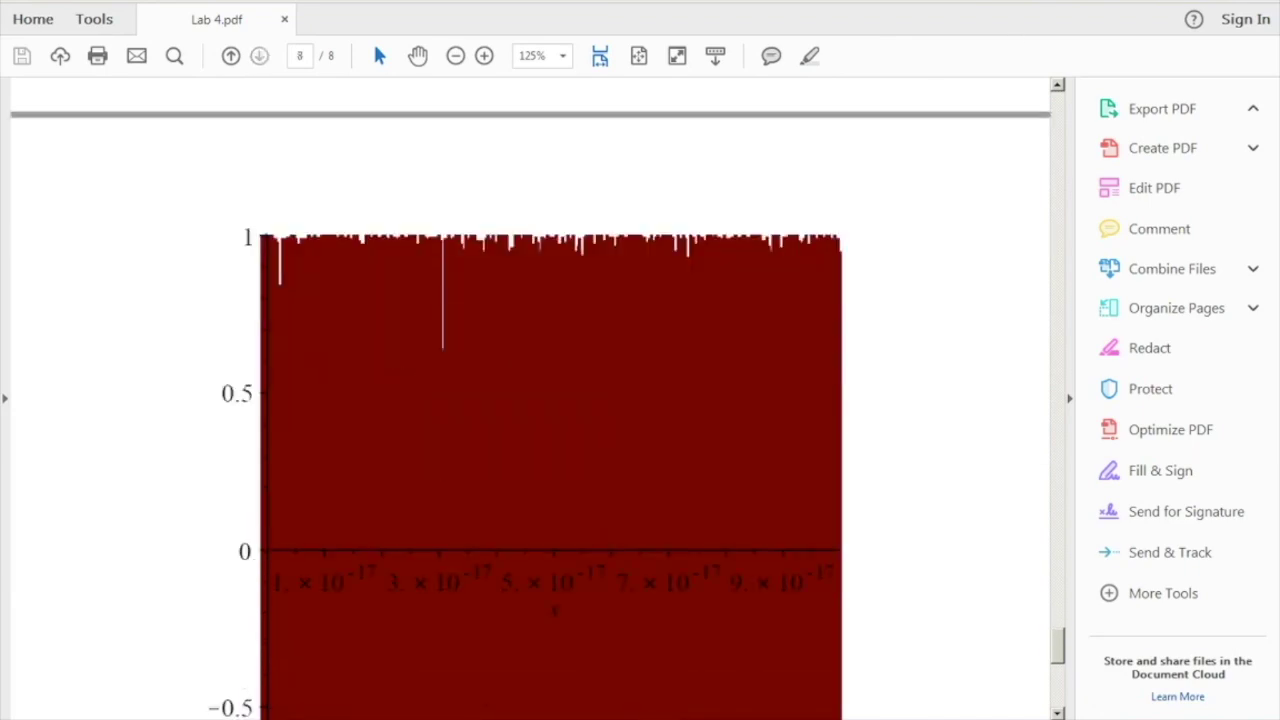
# Step: Switch to Edge and open the Blackboard site from the 'bb' address suggestions
pyautogui.hotkey('alt', 'Tab')
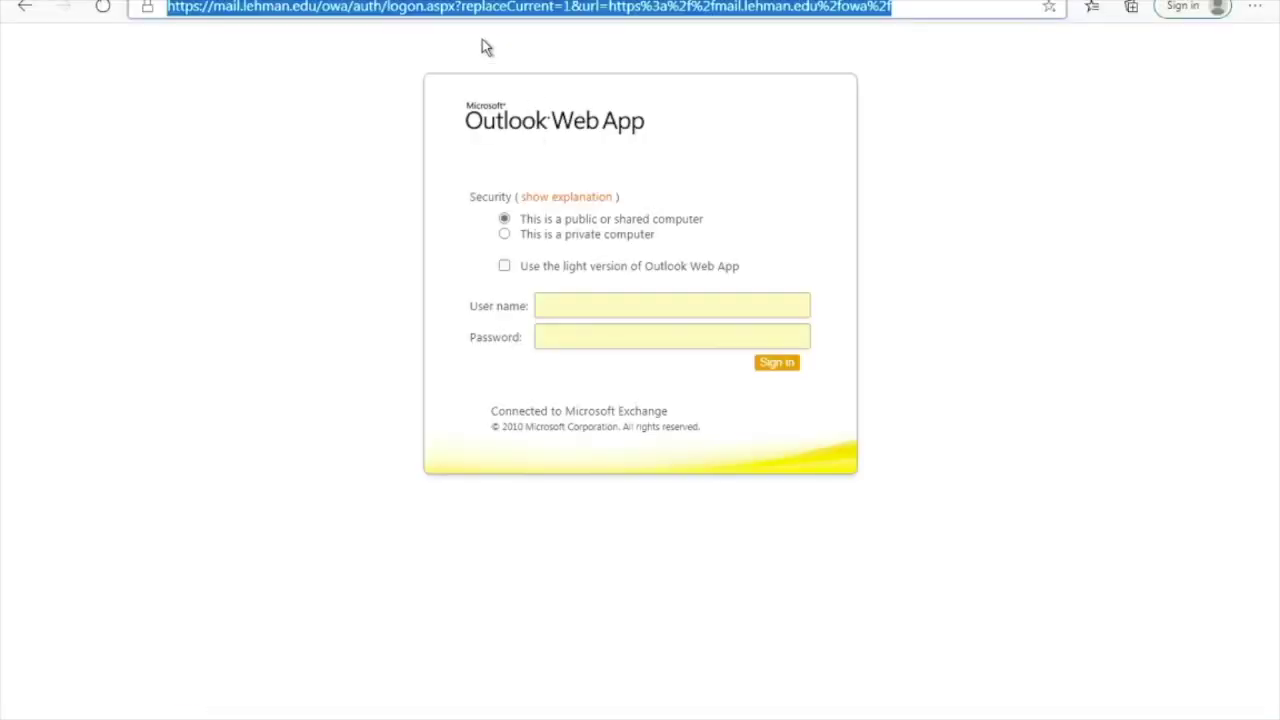
pyautogui.write('bb')
pyautogui.press('Down')
pyautogui.press('Down')
pyautogui.press('Down')
pyautogui.press('Up')
pyautogui.press('Return')
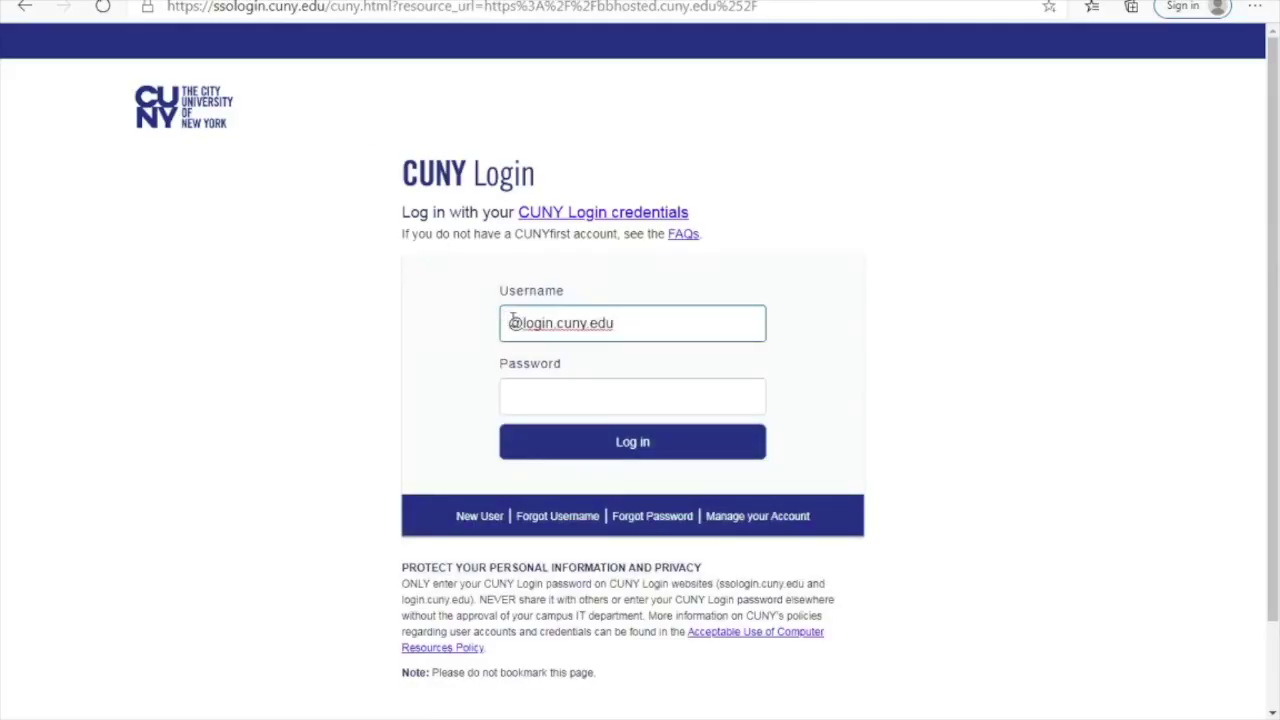
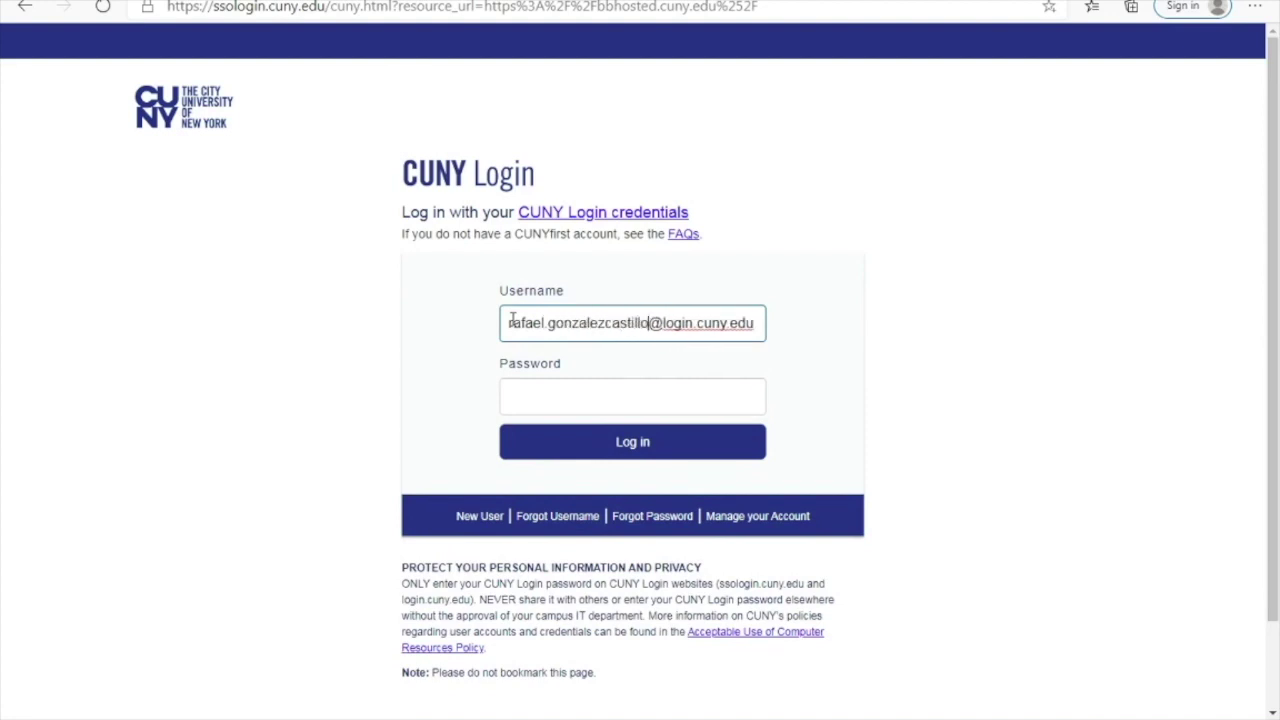
# Step: Log in on the CUNY Login form with the student's username and password
pyautogui.click(543, 404)
pyautogui.write('*')
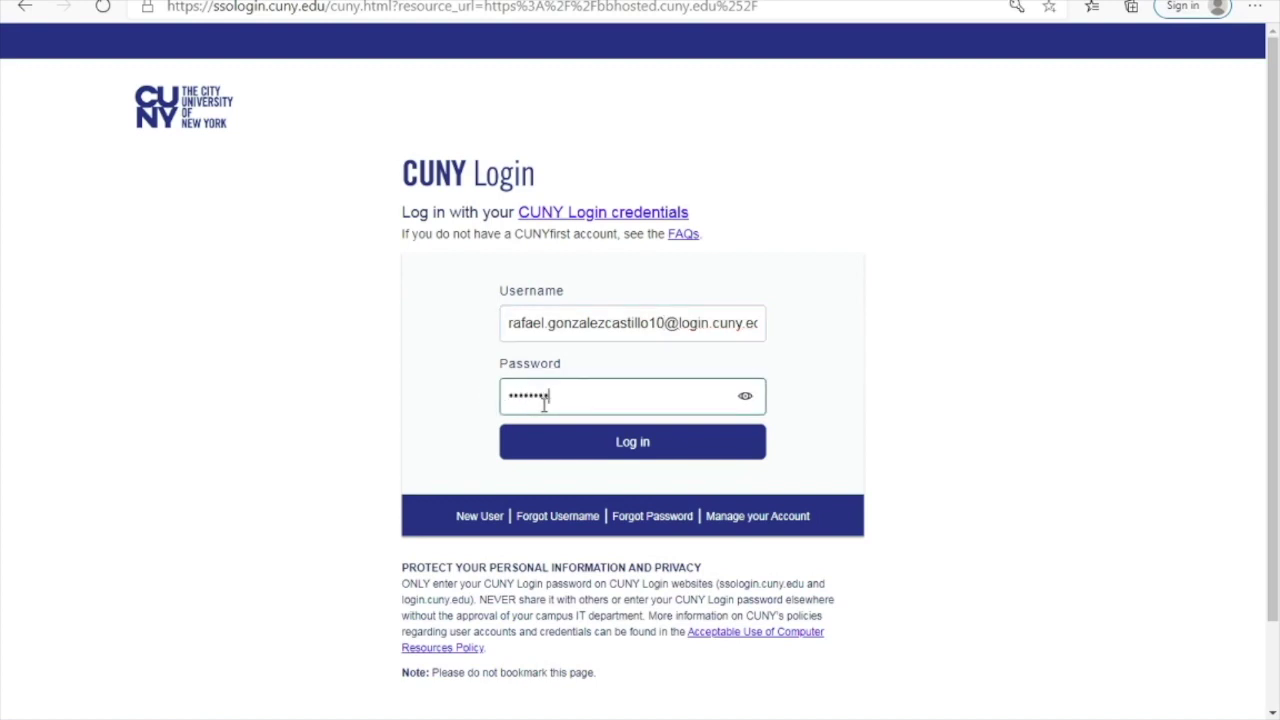
pyautogui.press('Return')
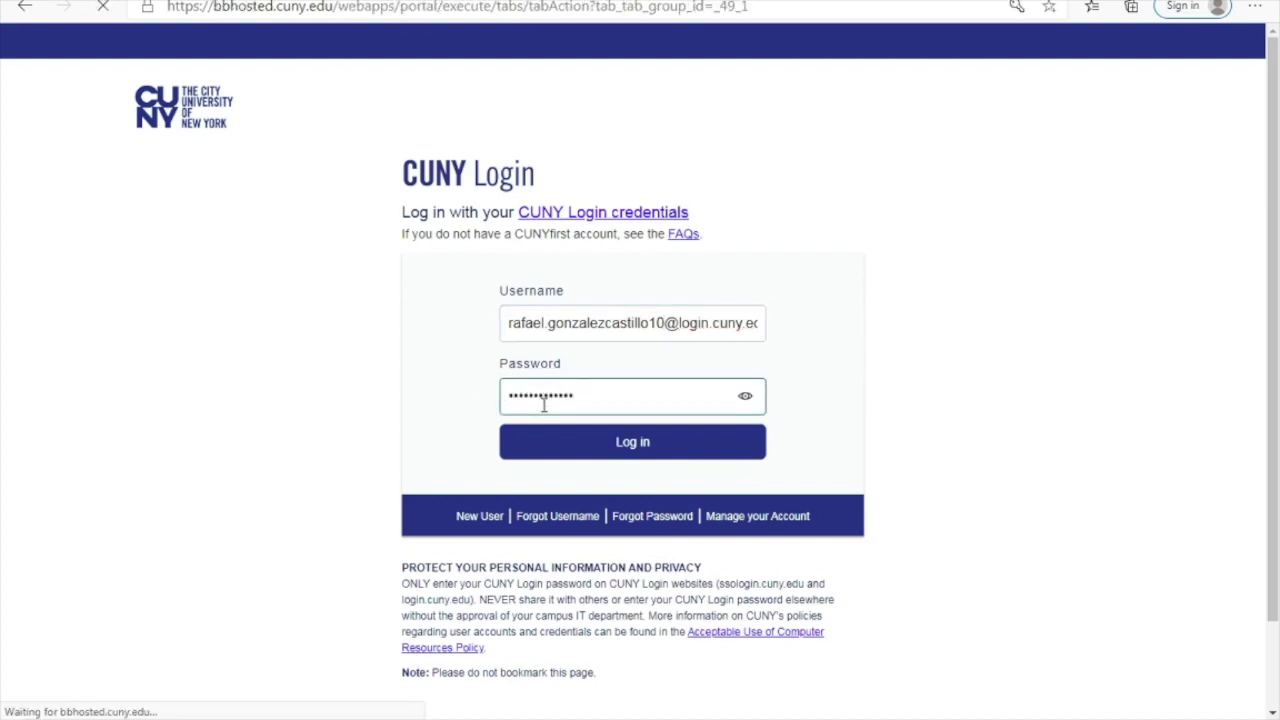
# Step: Dismiss the save-password offer and open the 2020 Fall Term Calculus I Laboratory MAT 155 A05 course
pyautogui.scroll(-10, 171, 525)
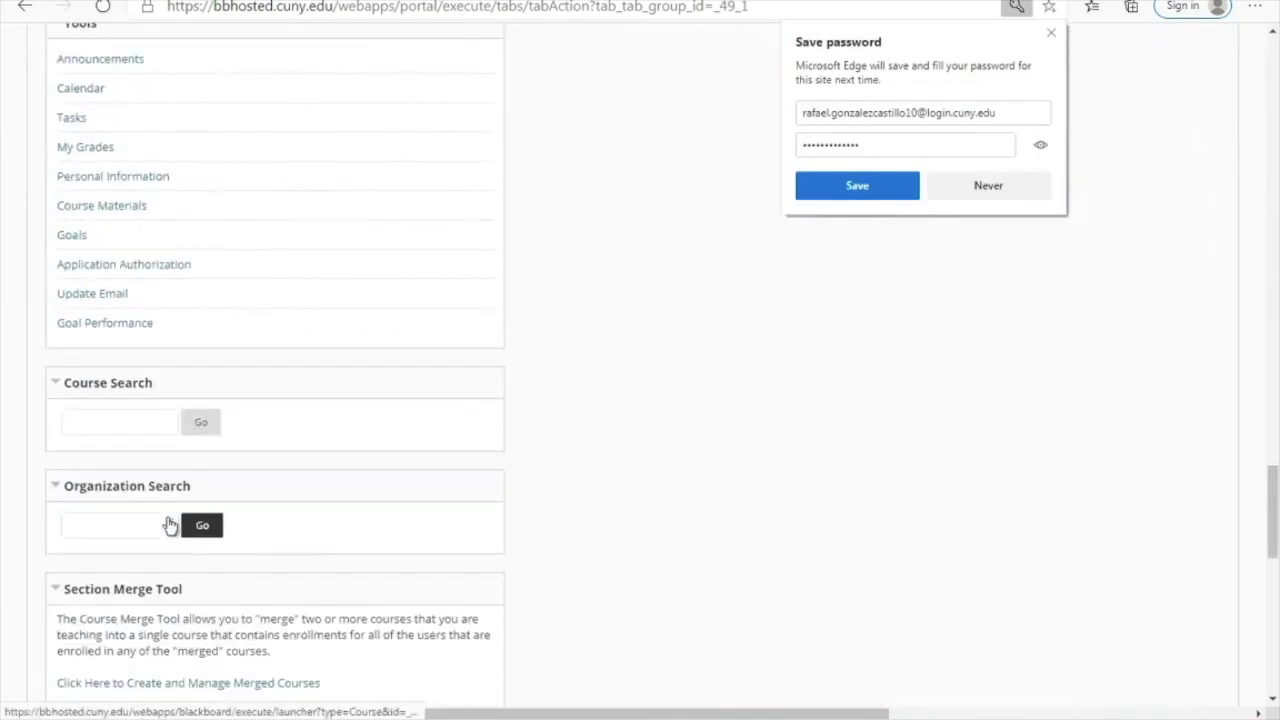
pyautogui.click(1055, 38)
pyautogui.scroll(10, 396, 165)
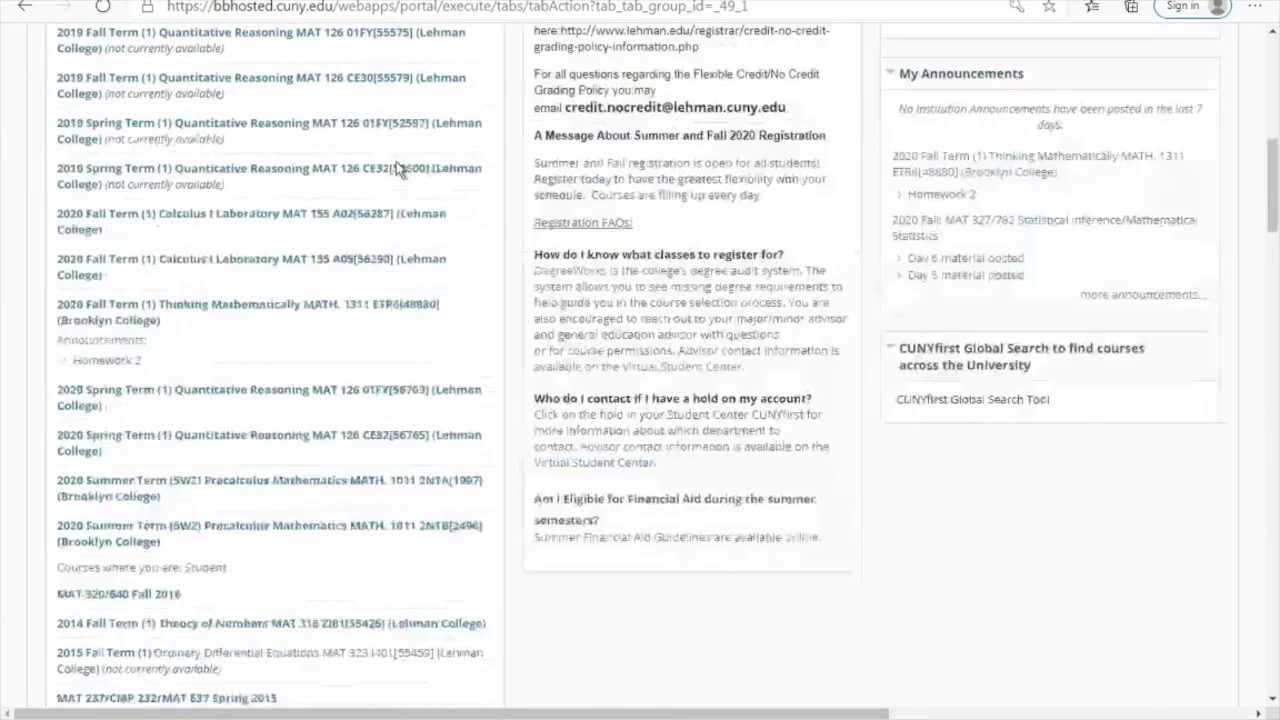
pyautogui.scroll(-15, 229, 380)
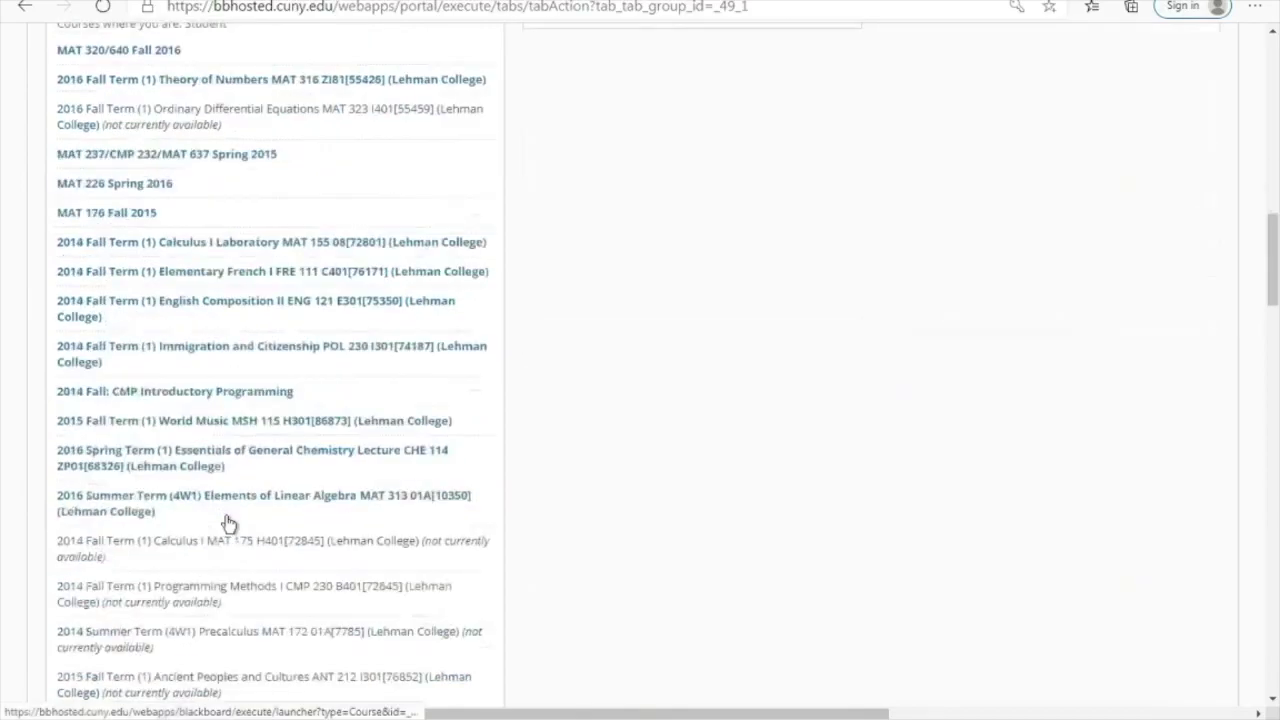
pyautogui.scroll(13, 257, 423)
pyautogui.scroll(5, 257, 423)
pyautogui.scroll(-11, 257, 423)
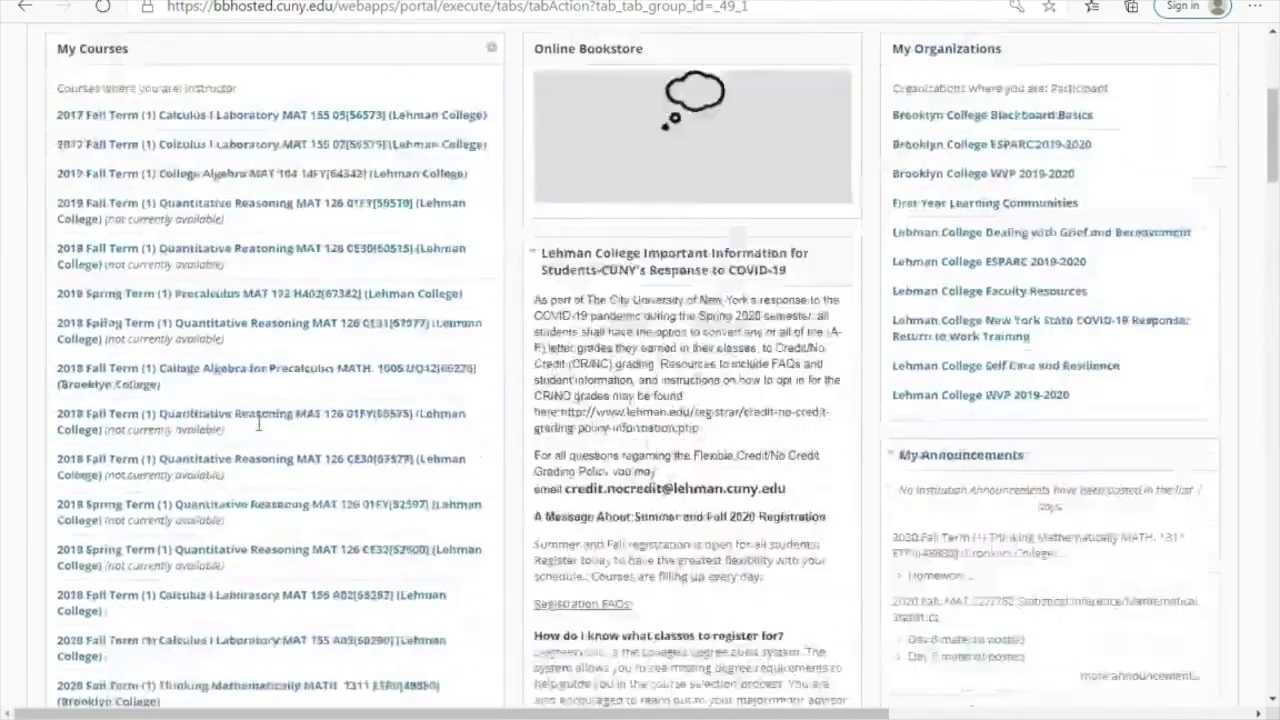
pyautogui.scroll(5, 258, 428)
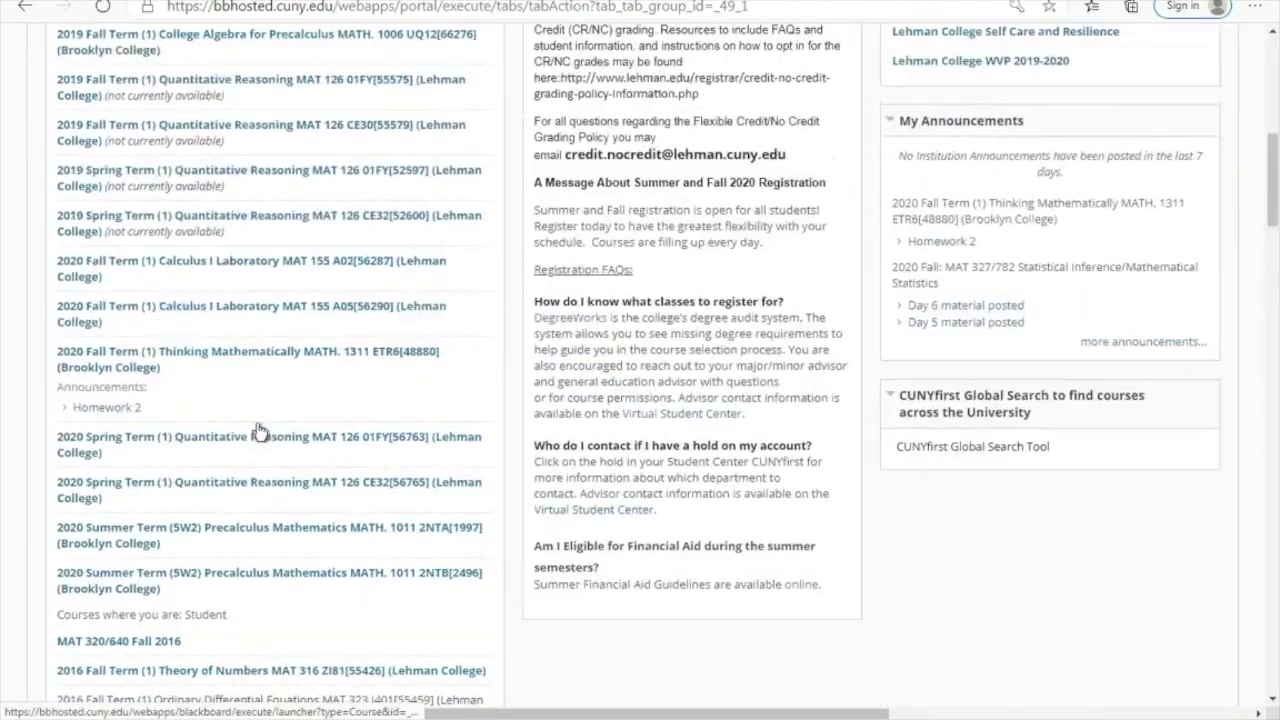
pyautogui.click(337, 313)
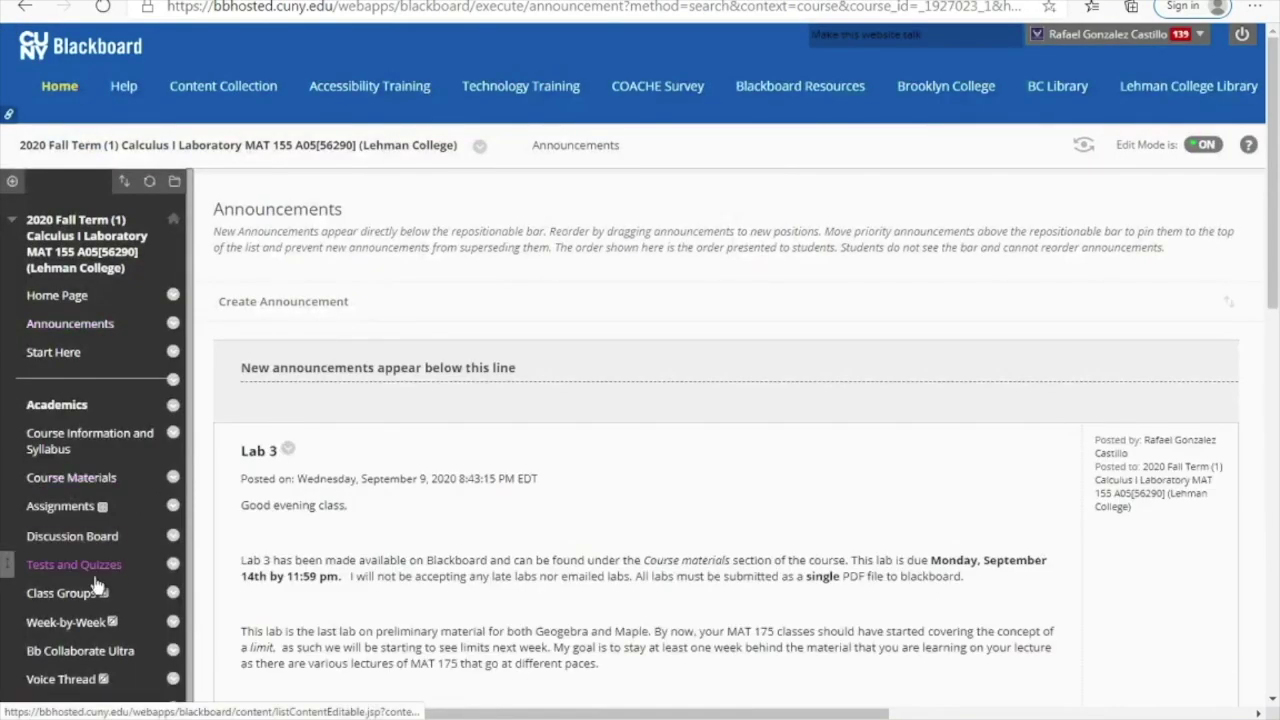
# Step: Go to the course's Course Materials area and look over the add-content options
pyautogui.click(70, 479)
pyautogui.click(259, 265)
pyautogui.scroll(-2, 350, 470)
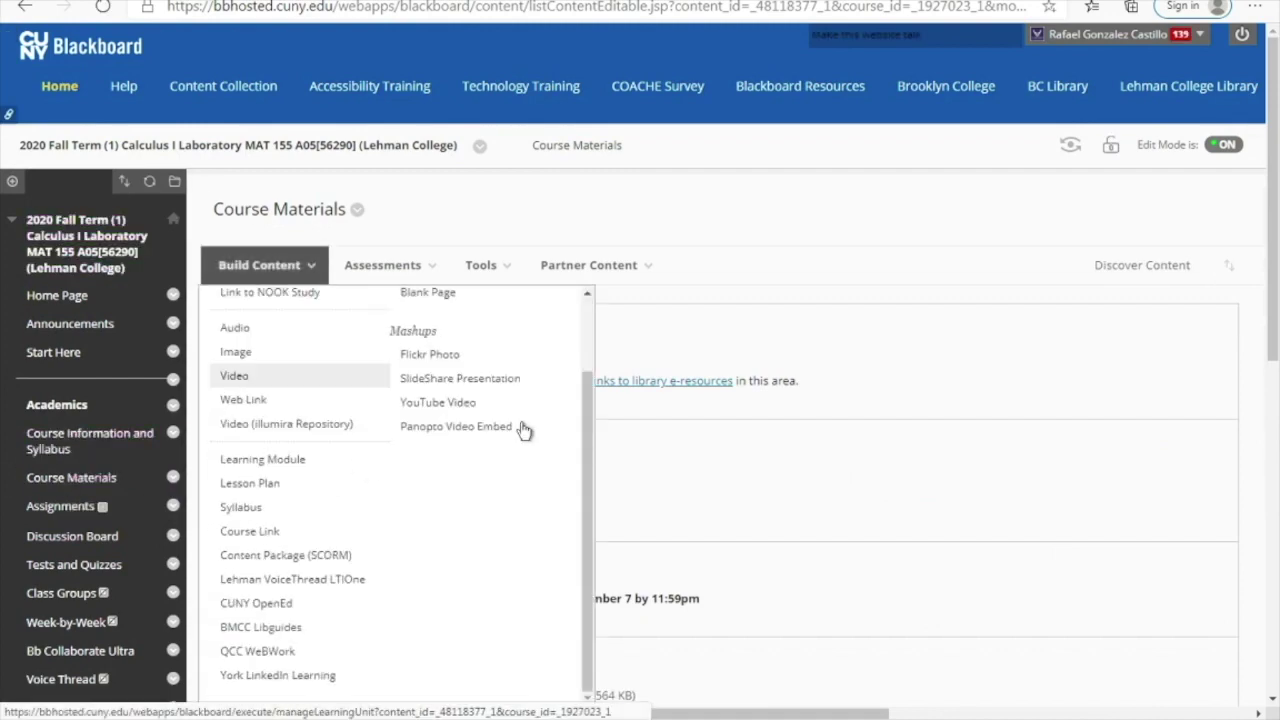
pyautogui.scroll(-10, 394, 301)
pyautogui.scroll(10, 394, 308)
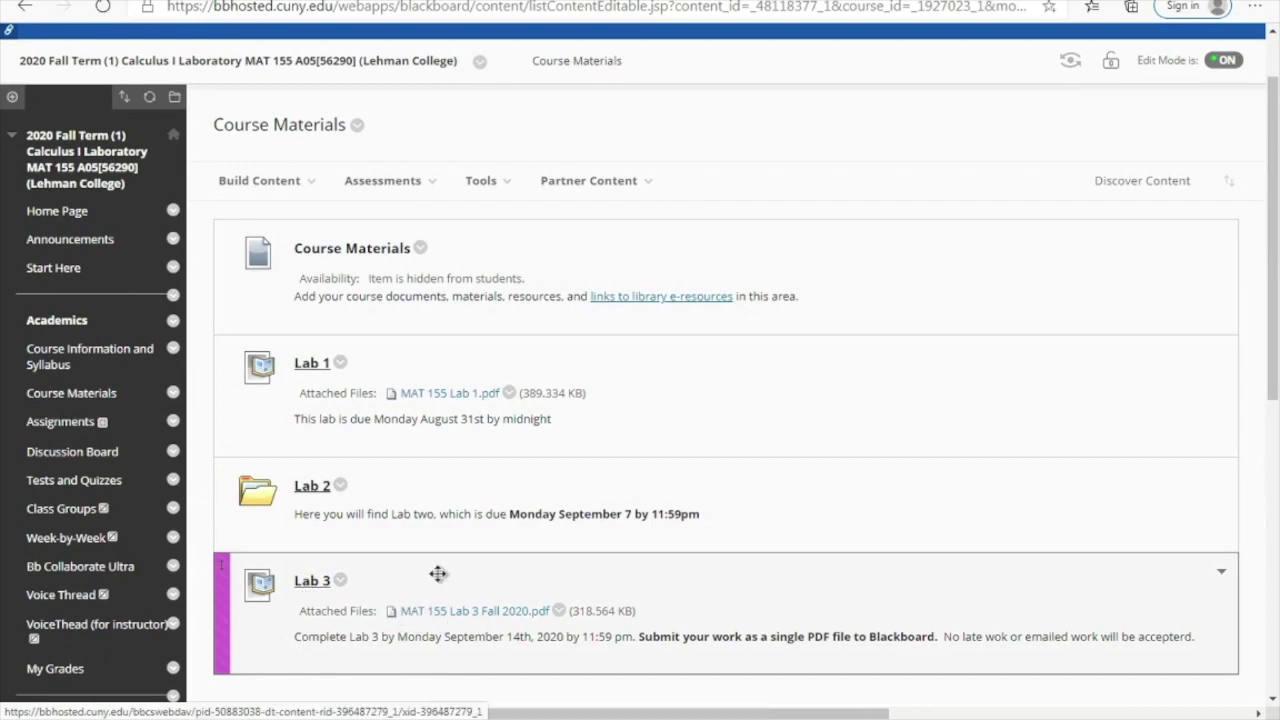
# Step: Open the Lab 3 upload assignment, due September 14, 2020, worth 10 points
pyautogui.click(316, 584)
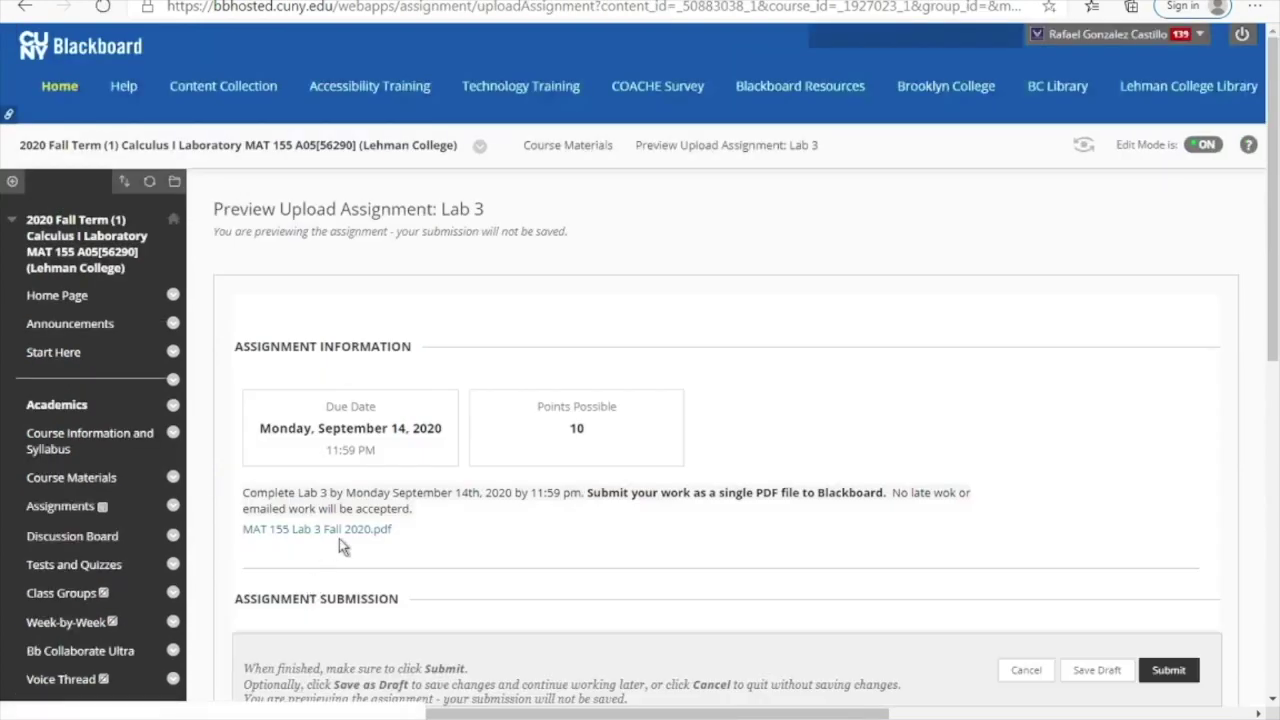
pyautogui.scroll(-6, 473, 268)
pyautogui.scroll(1, 472, 260)
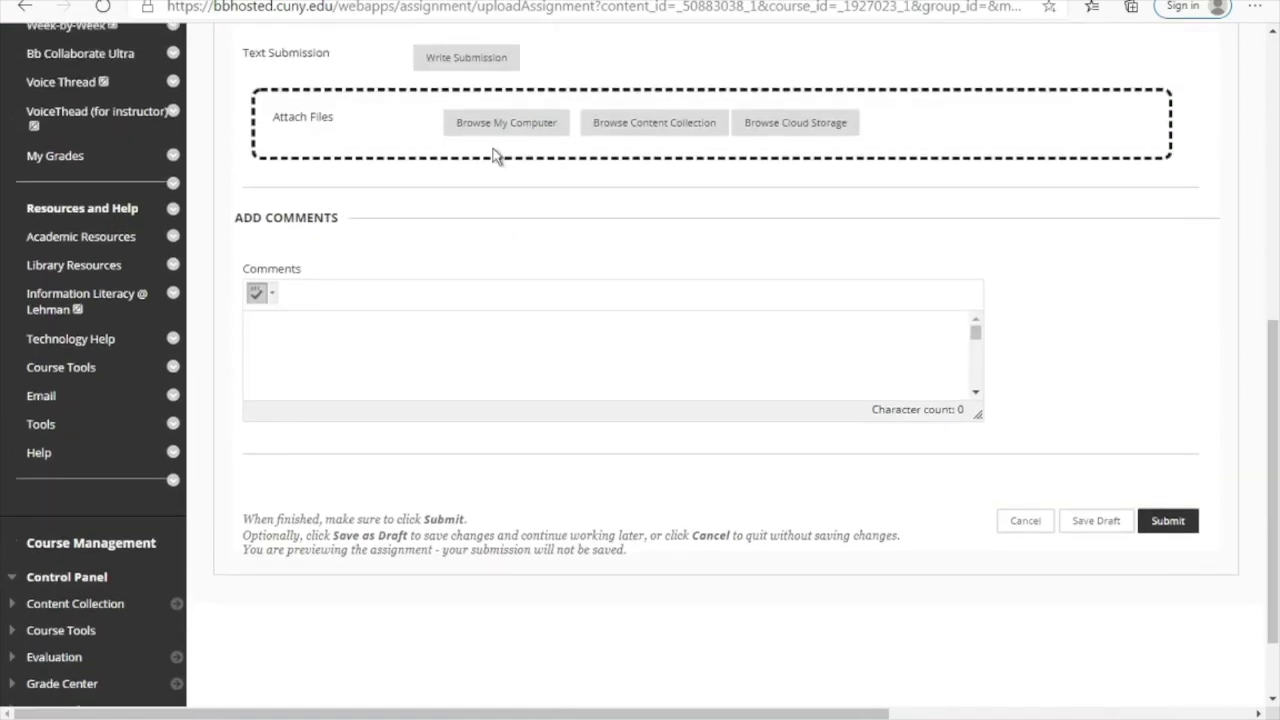
# Step: Use Browse My Computer to pick the Lab 4 file from the Desktop folder
pyautogui.click(490, 130)
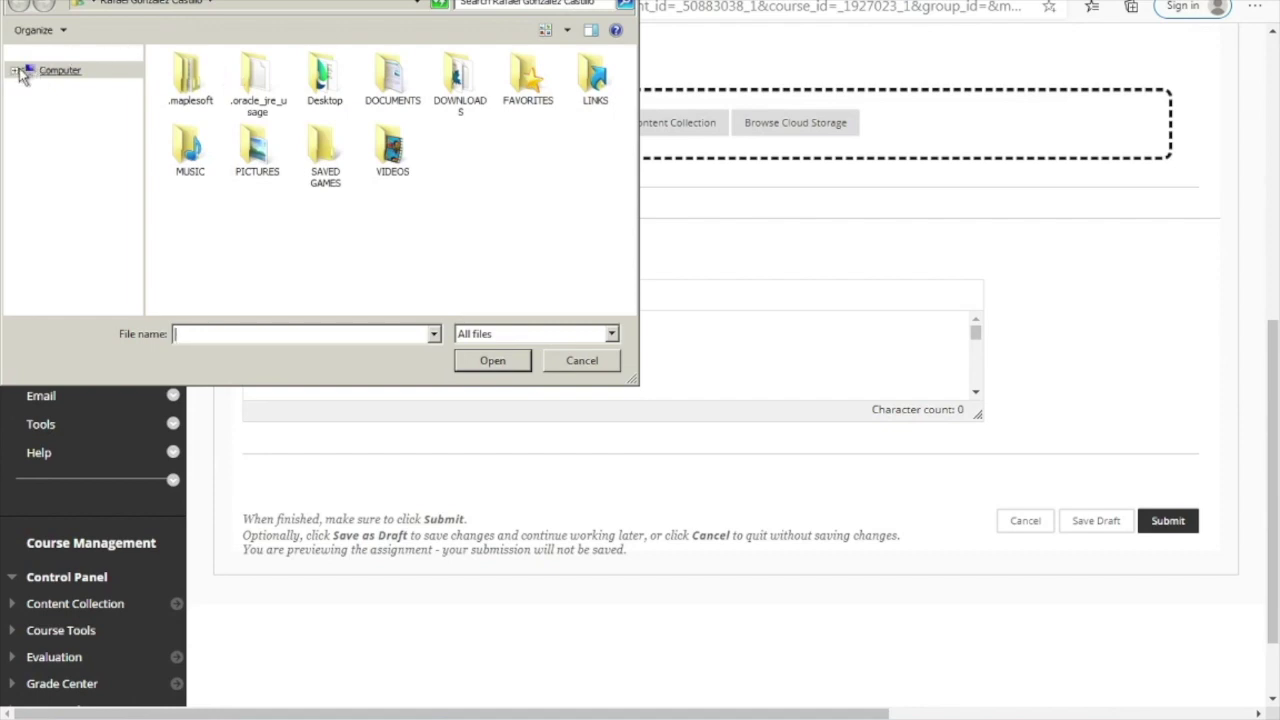
pyautogui.click(20, 75)
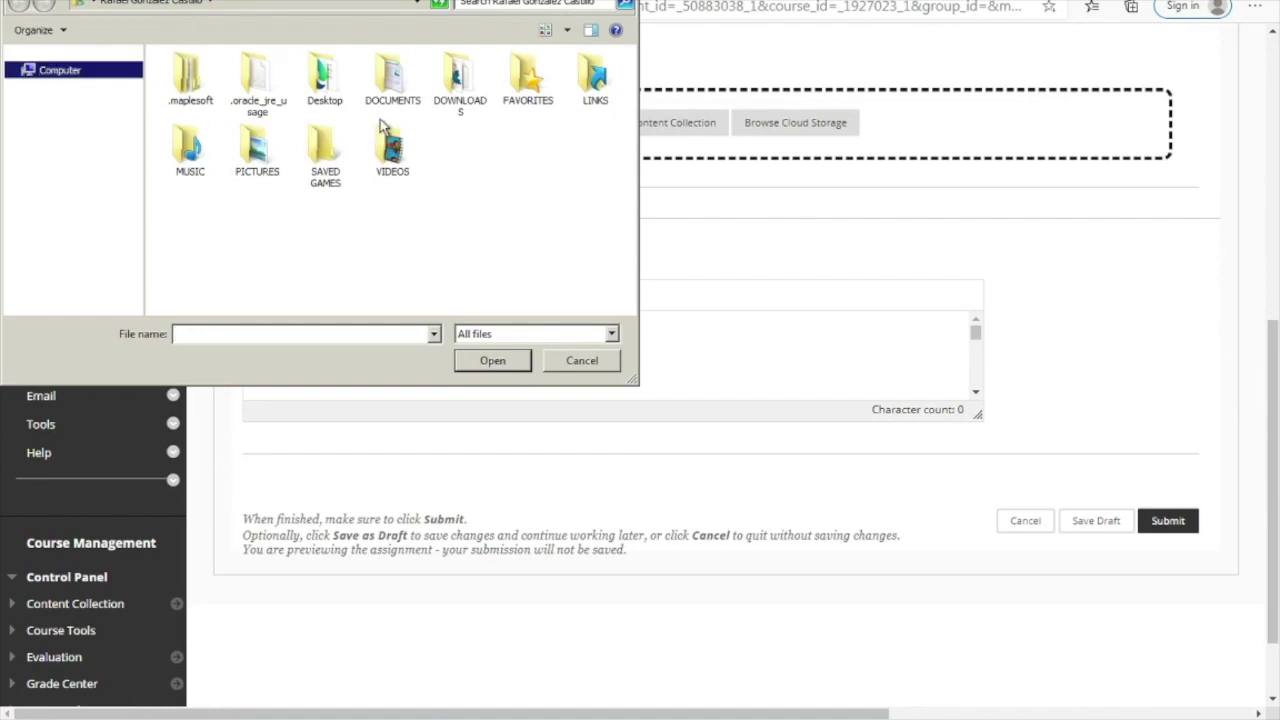
pyautogui.click(89, 6)
pyautogui.click(514, 216)
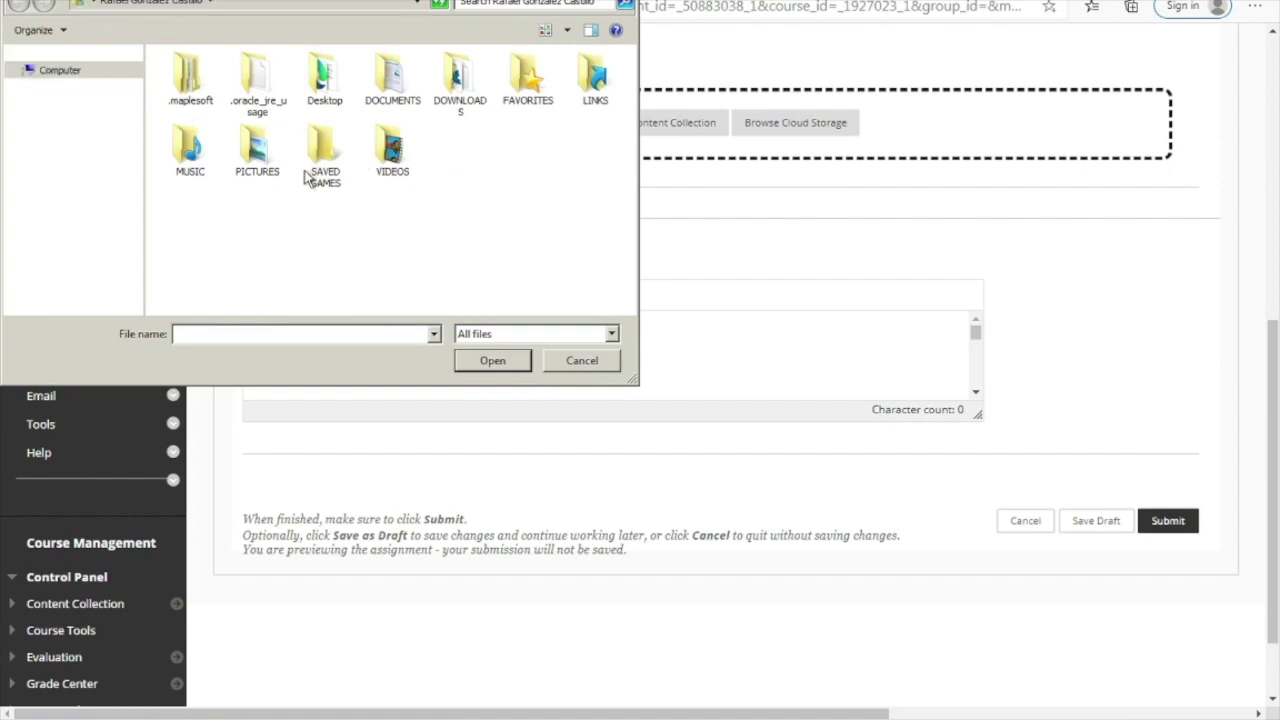
pyautogui.click(78, 74)
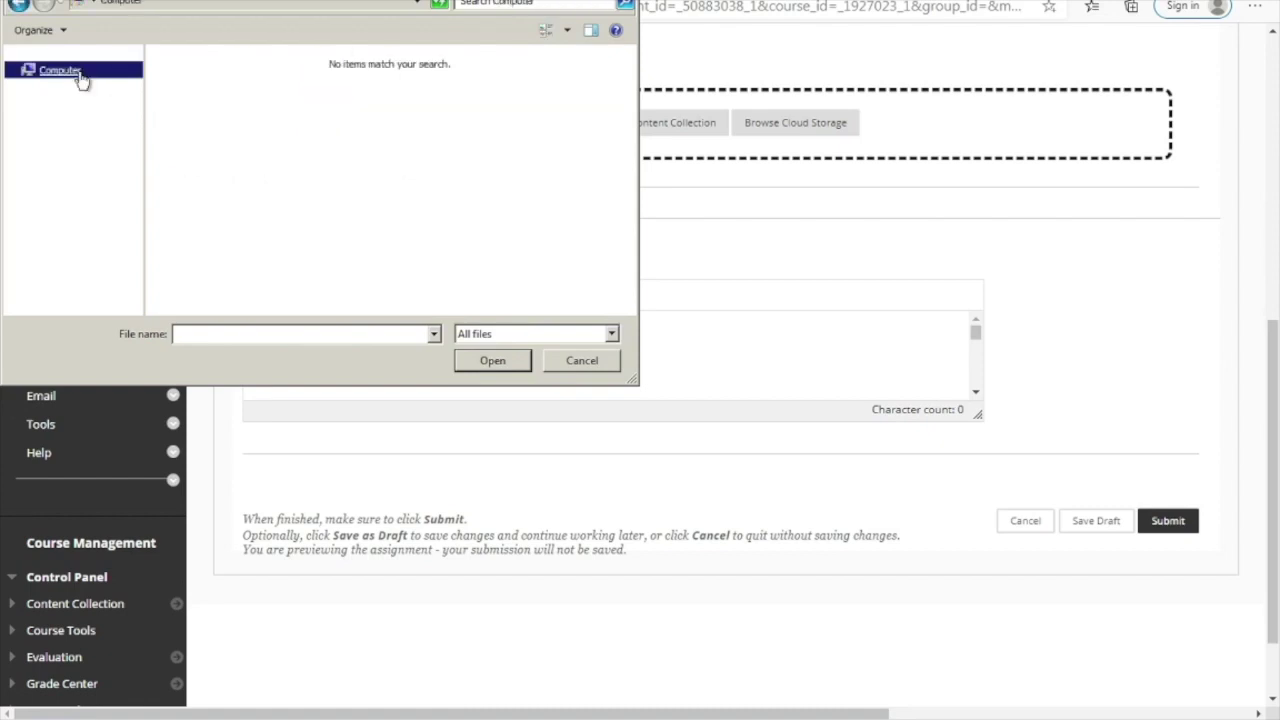
pyautogui.click(22, 5)
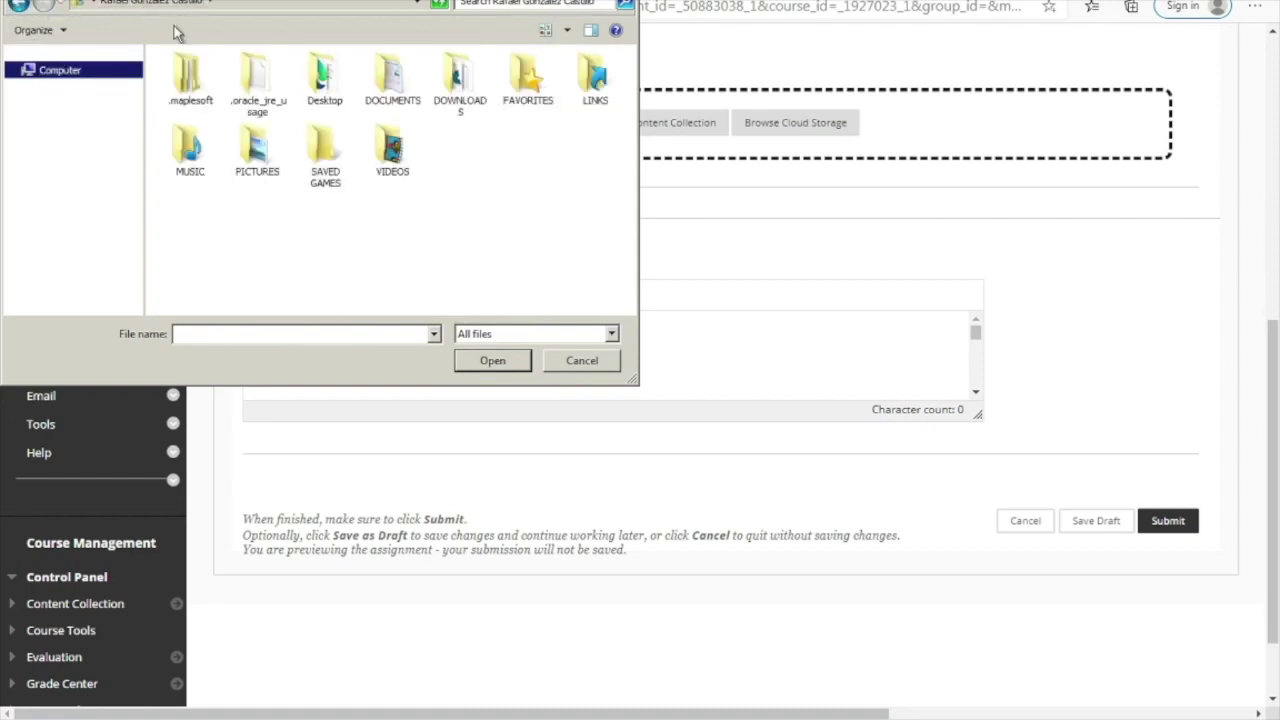
pyautogui.doubleClick(316, 94)
pyautogui.click(185, 82)
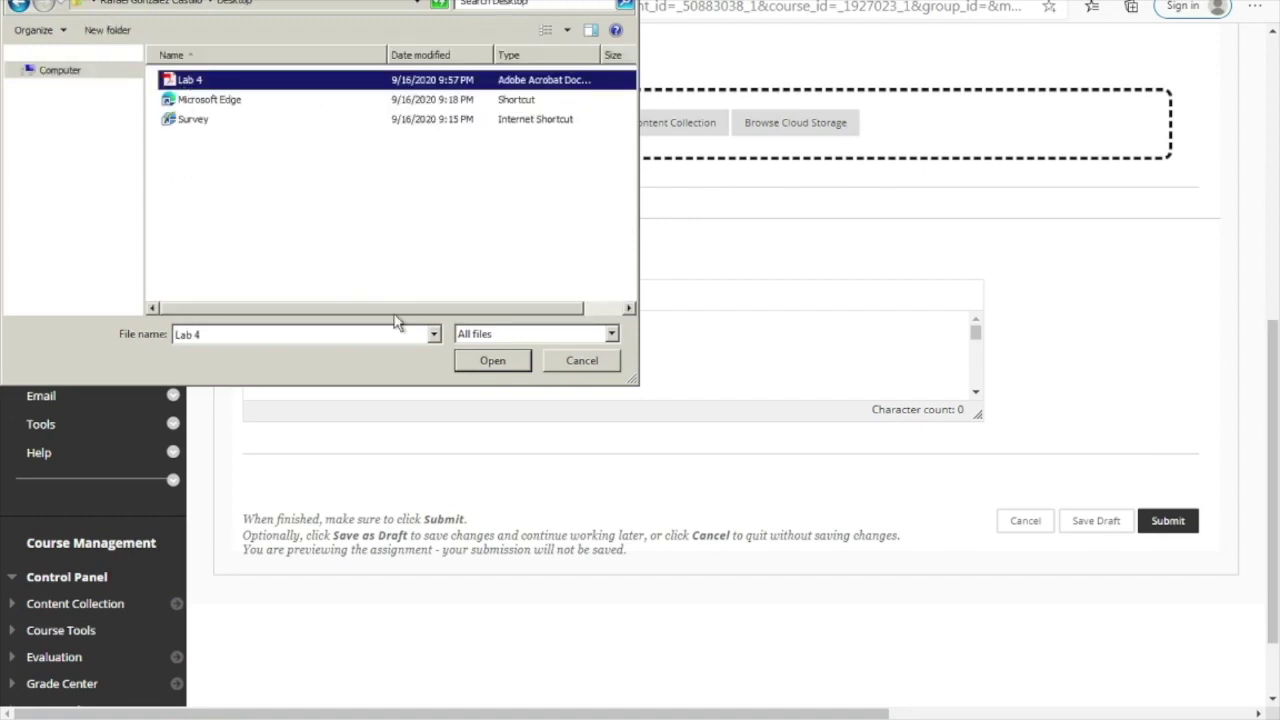
pyautogui.click(491, 362)
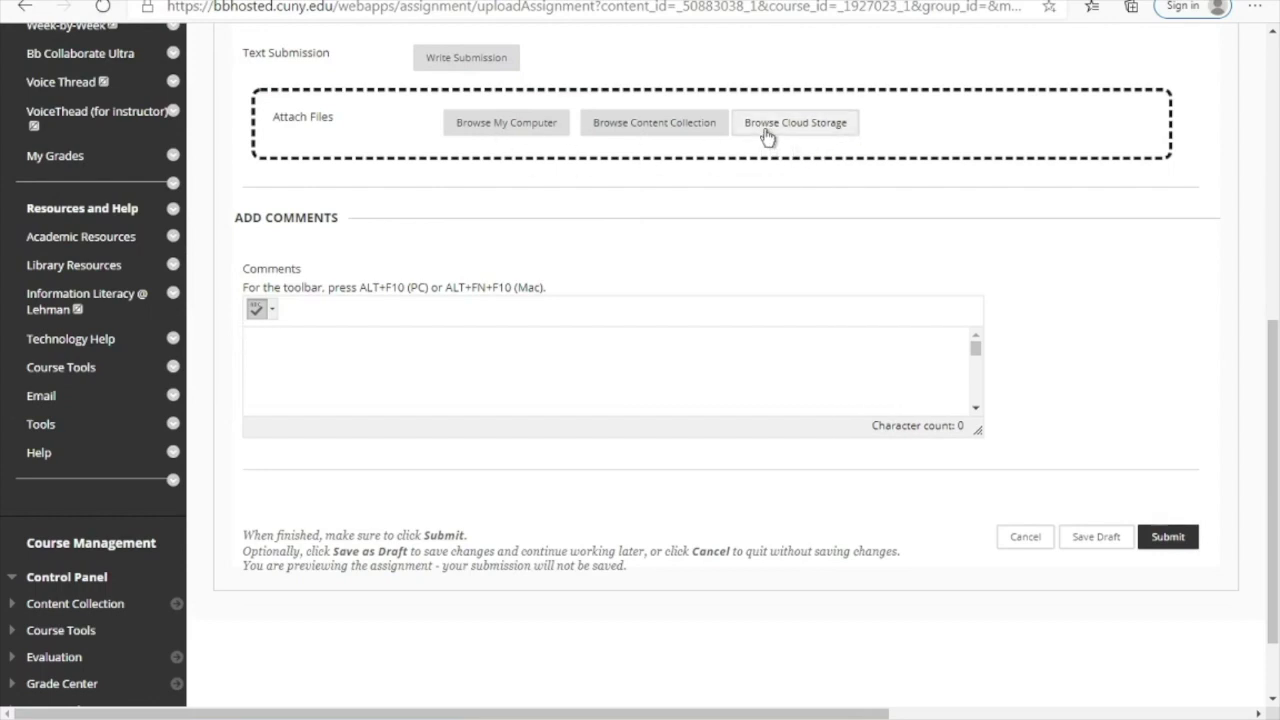
pyautogui.click(840, 128)
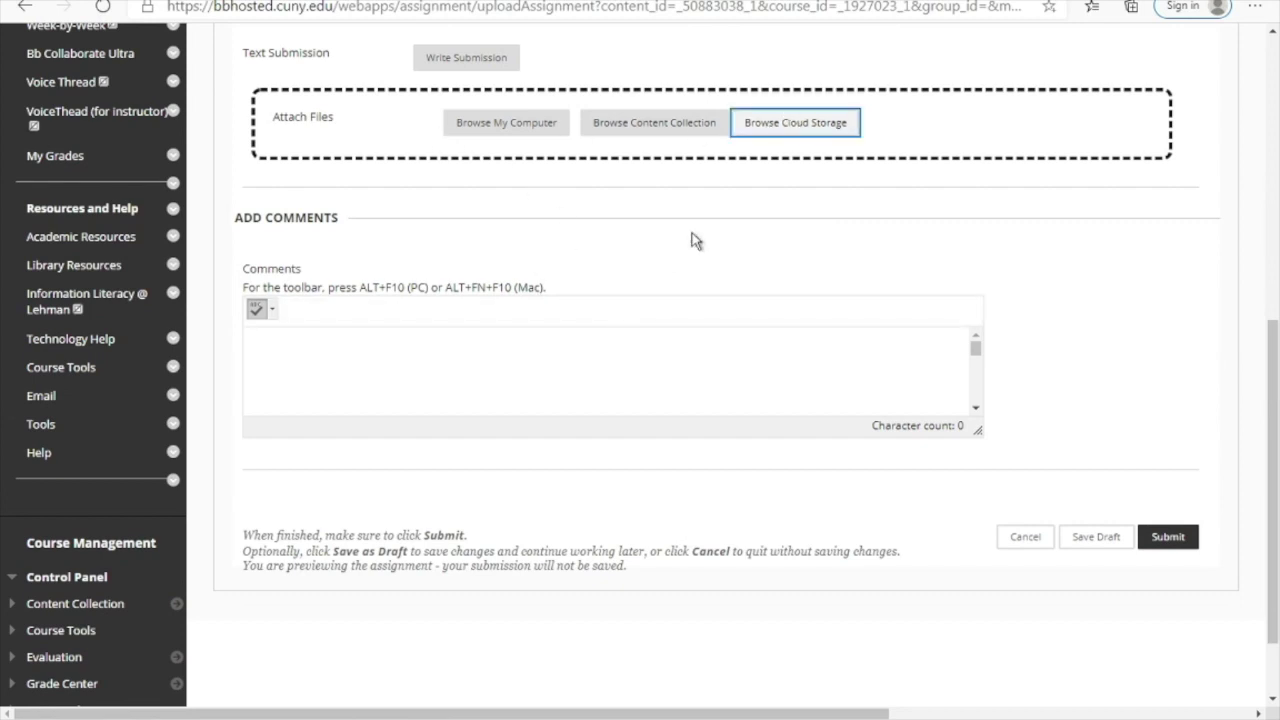
pyautogui.scroll(5, 691, 240)
pyautogui.scroll(1, 794, 427)
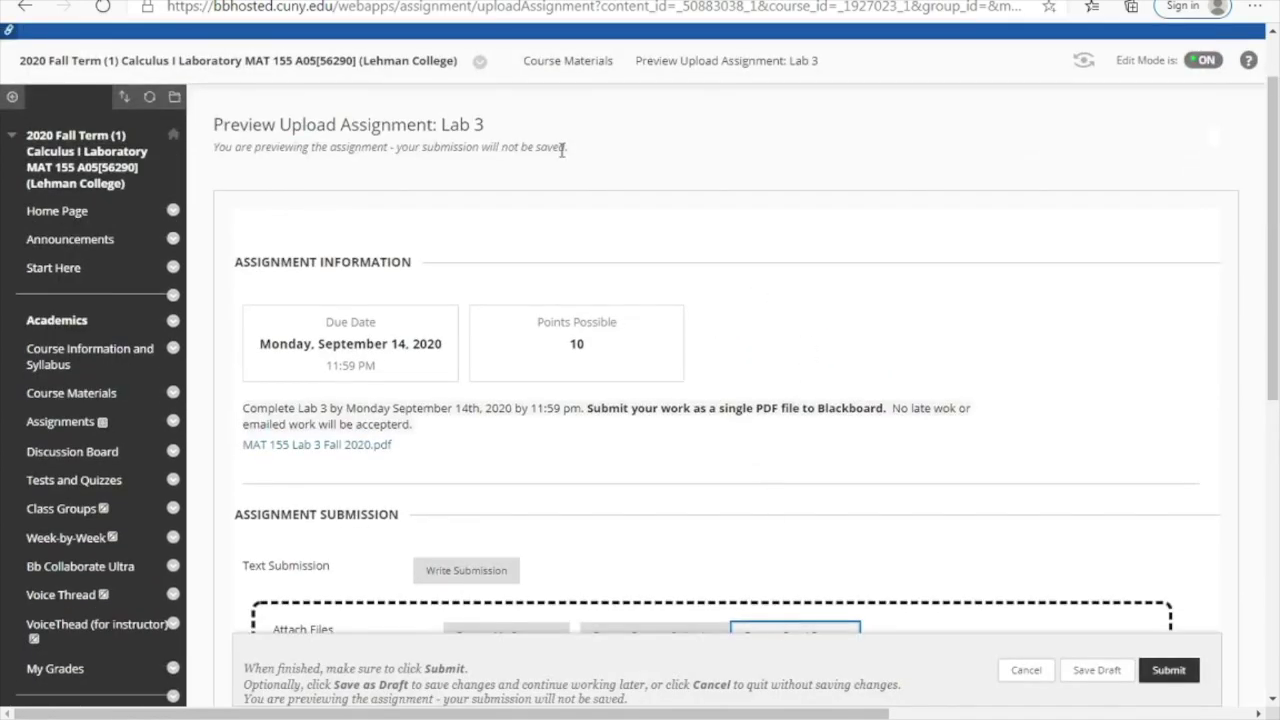